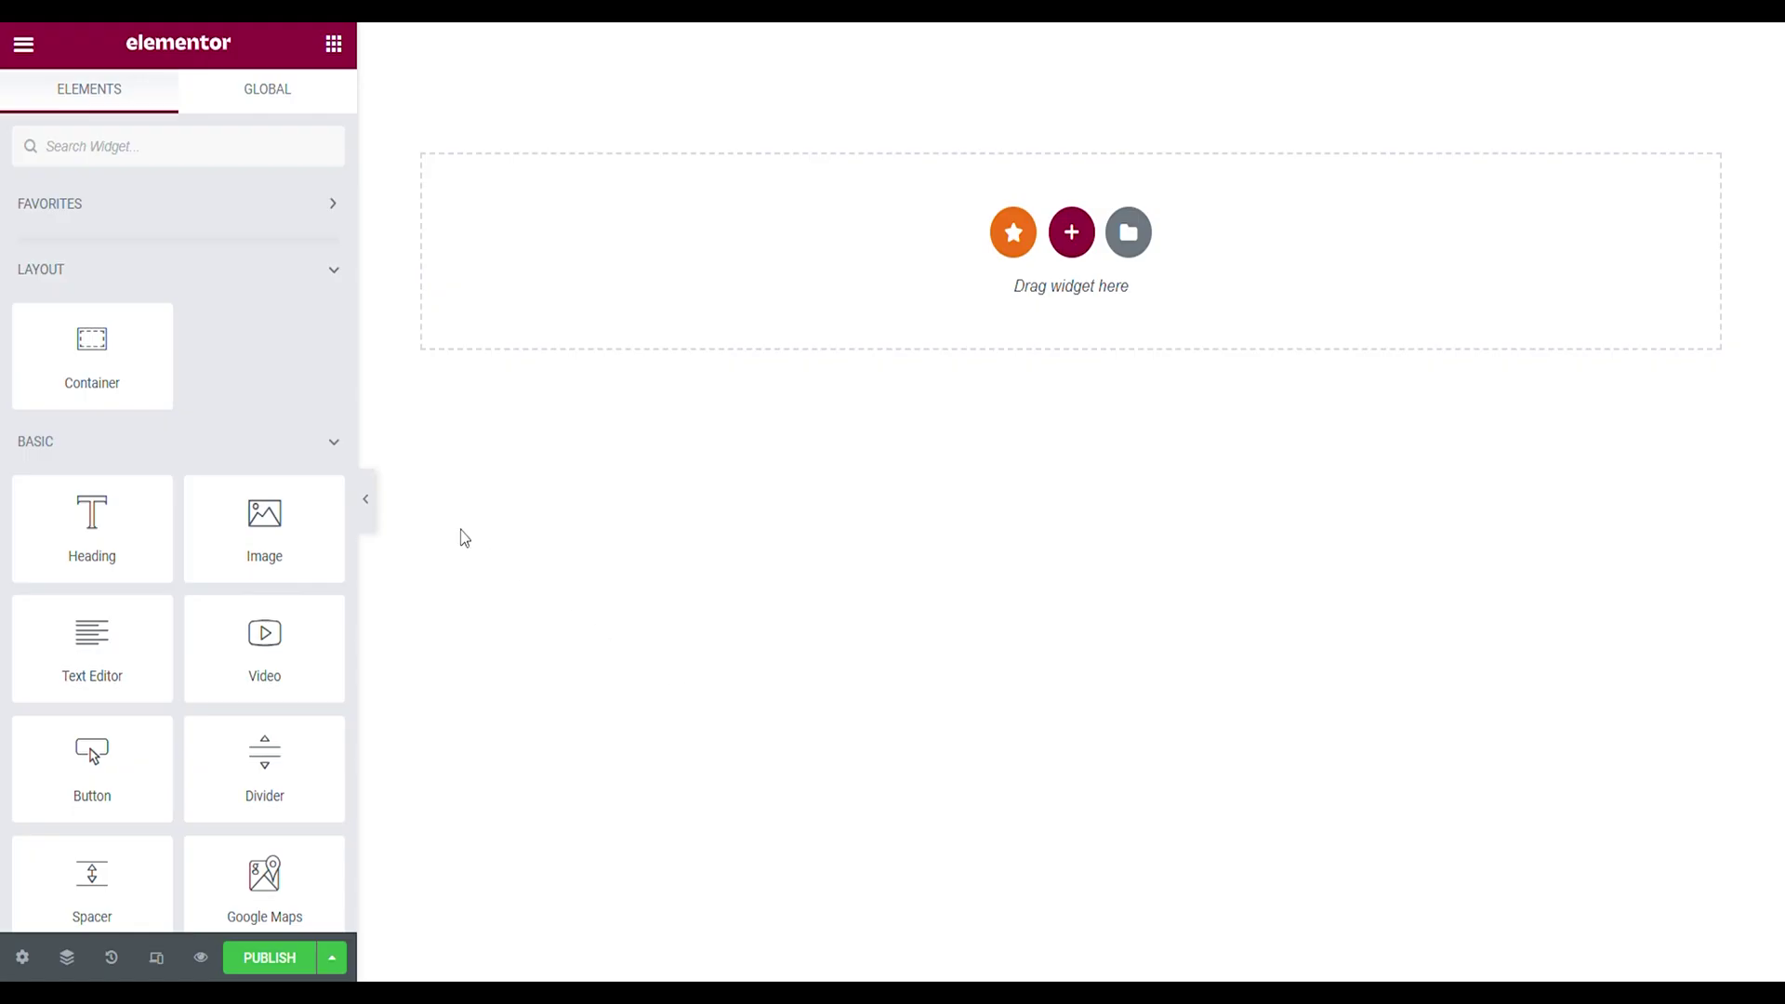
# Add a container to the page with full-width content, 100% width and a minimum height of 100 VH
pyautogui.moveTo(159, 399); pyautogui.dragTo(731, 264)
pyautogui.click(252, 244)
pyautogui.click(213, 279)
pyautogui.click(304, 340)
pyautogui.write('100')
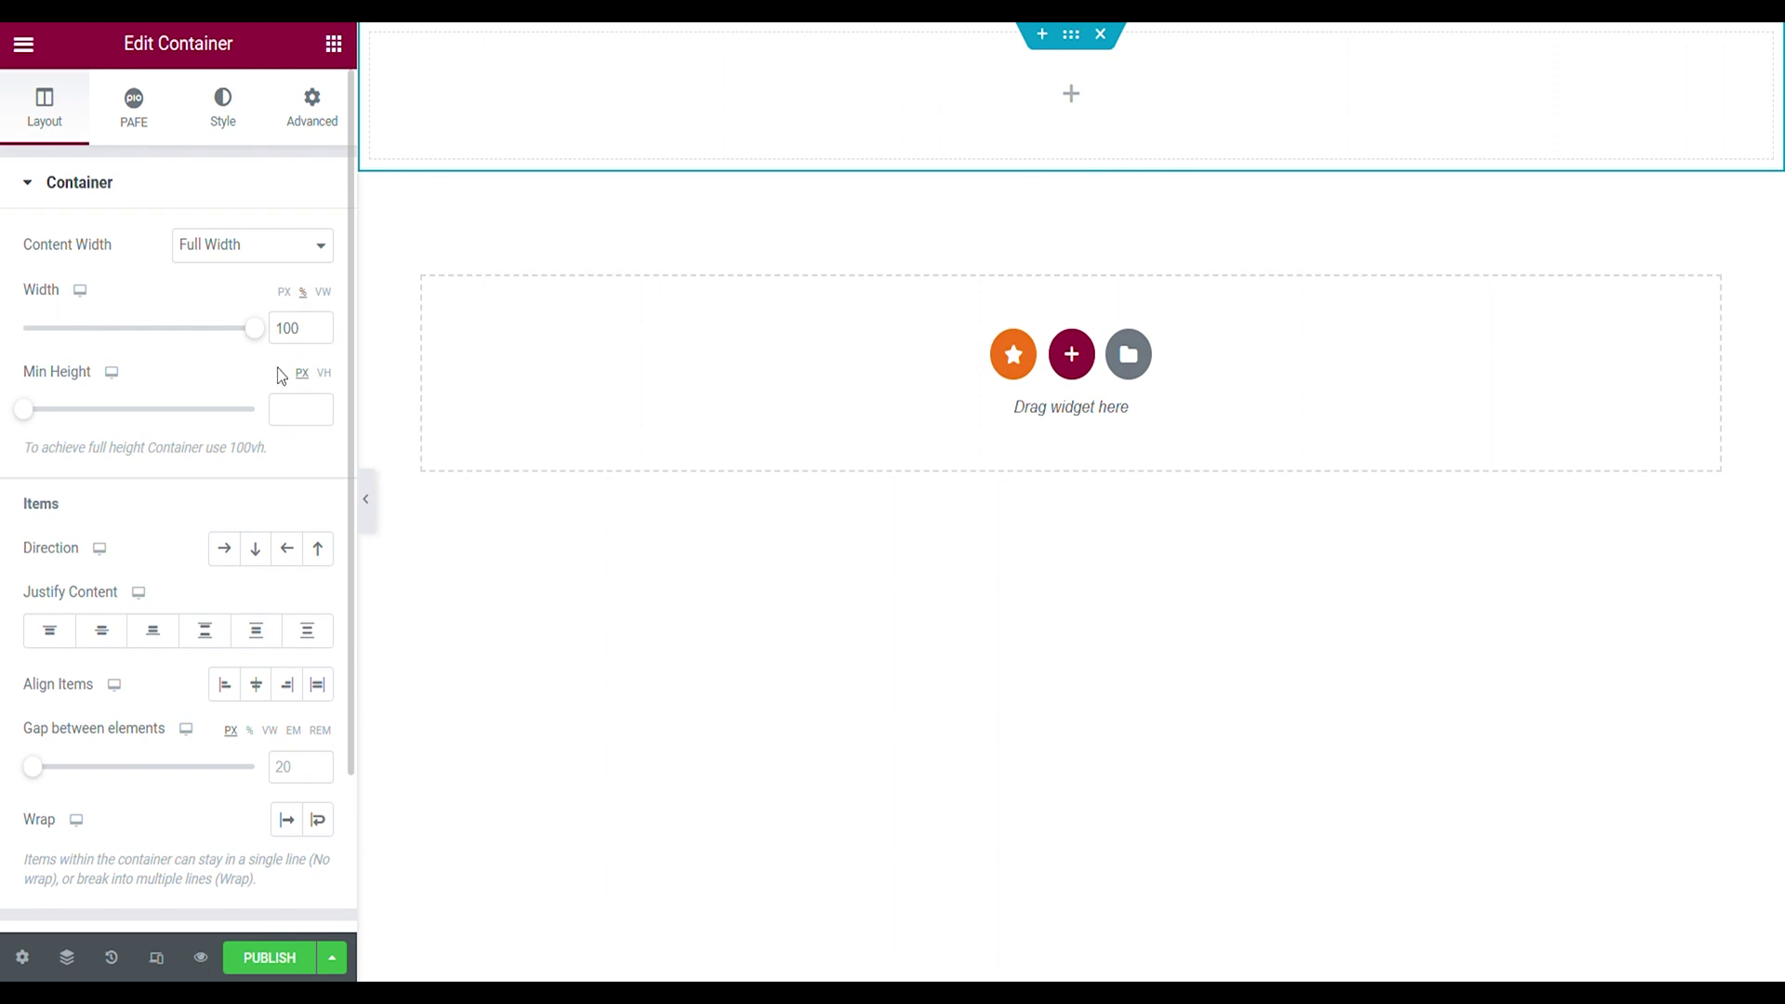
pyautogui.click(325, 373)
pyautogui.click(304, 420)
pyautogui.write('100')
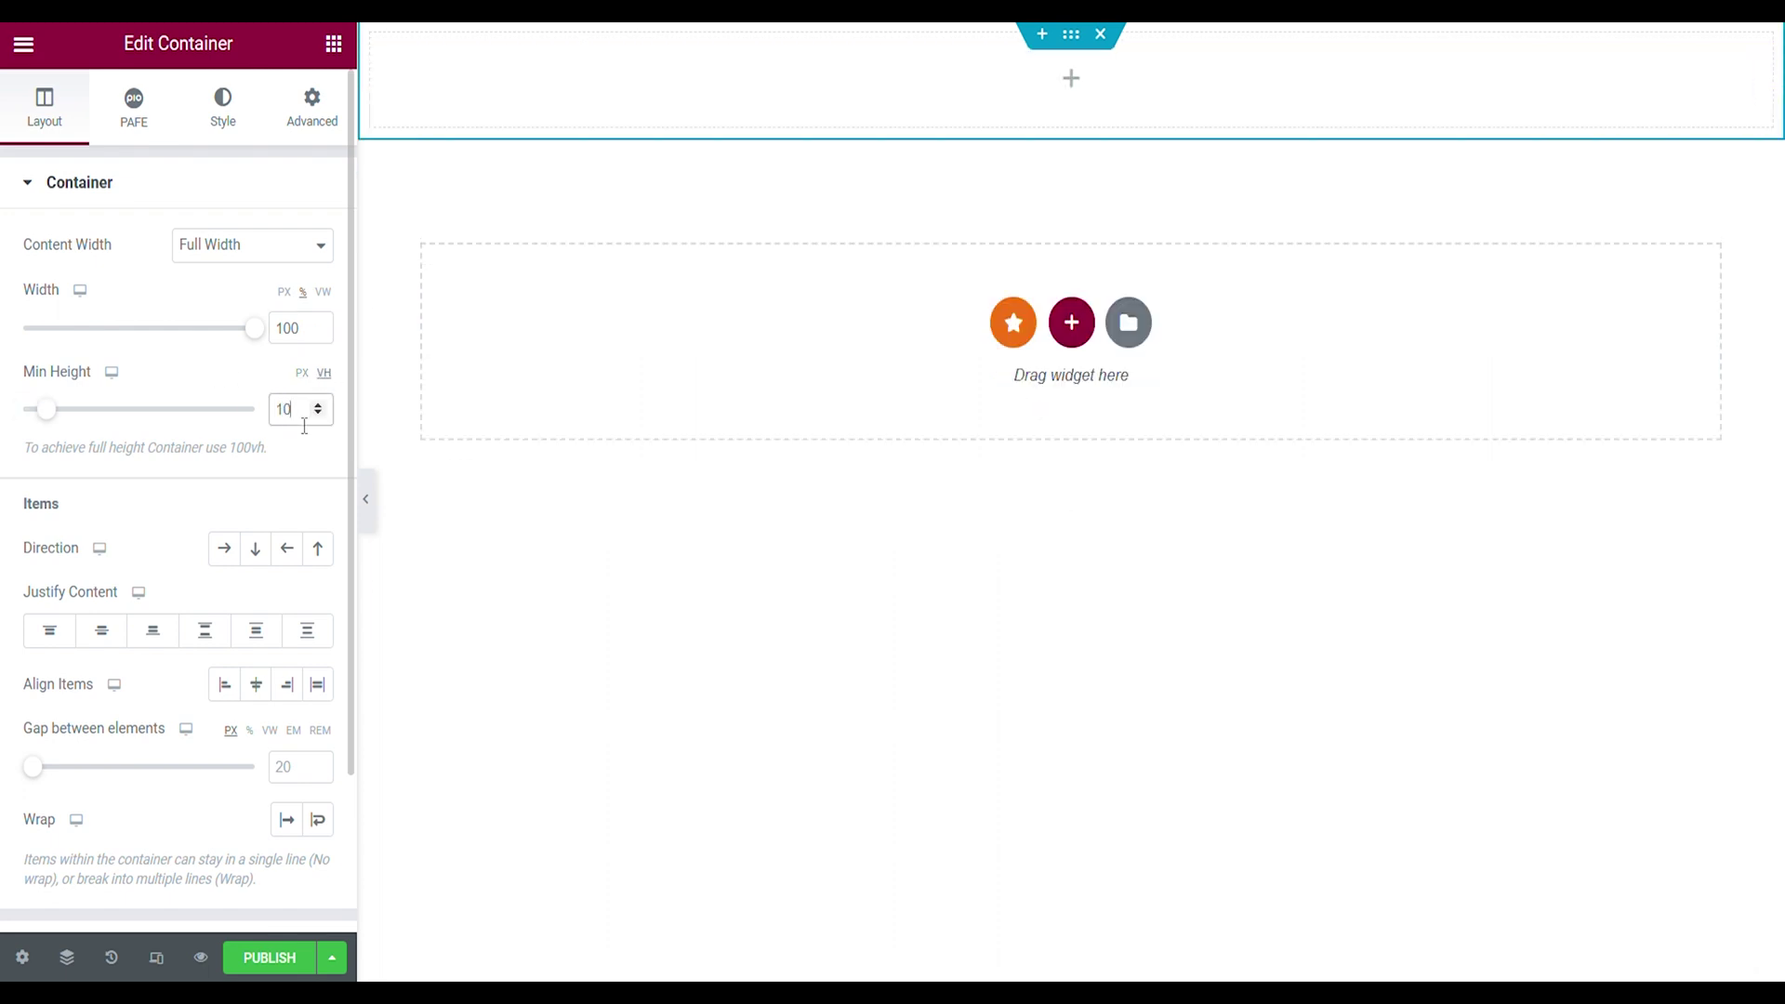
# Set the container's item direction to vertical column and its padding to 0 on all sides
pyautogui.click(261, 556)
pyautogui.click(314, 774)
pyautogui.click(312, 107)
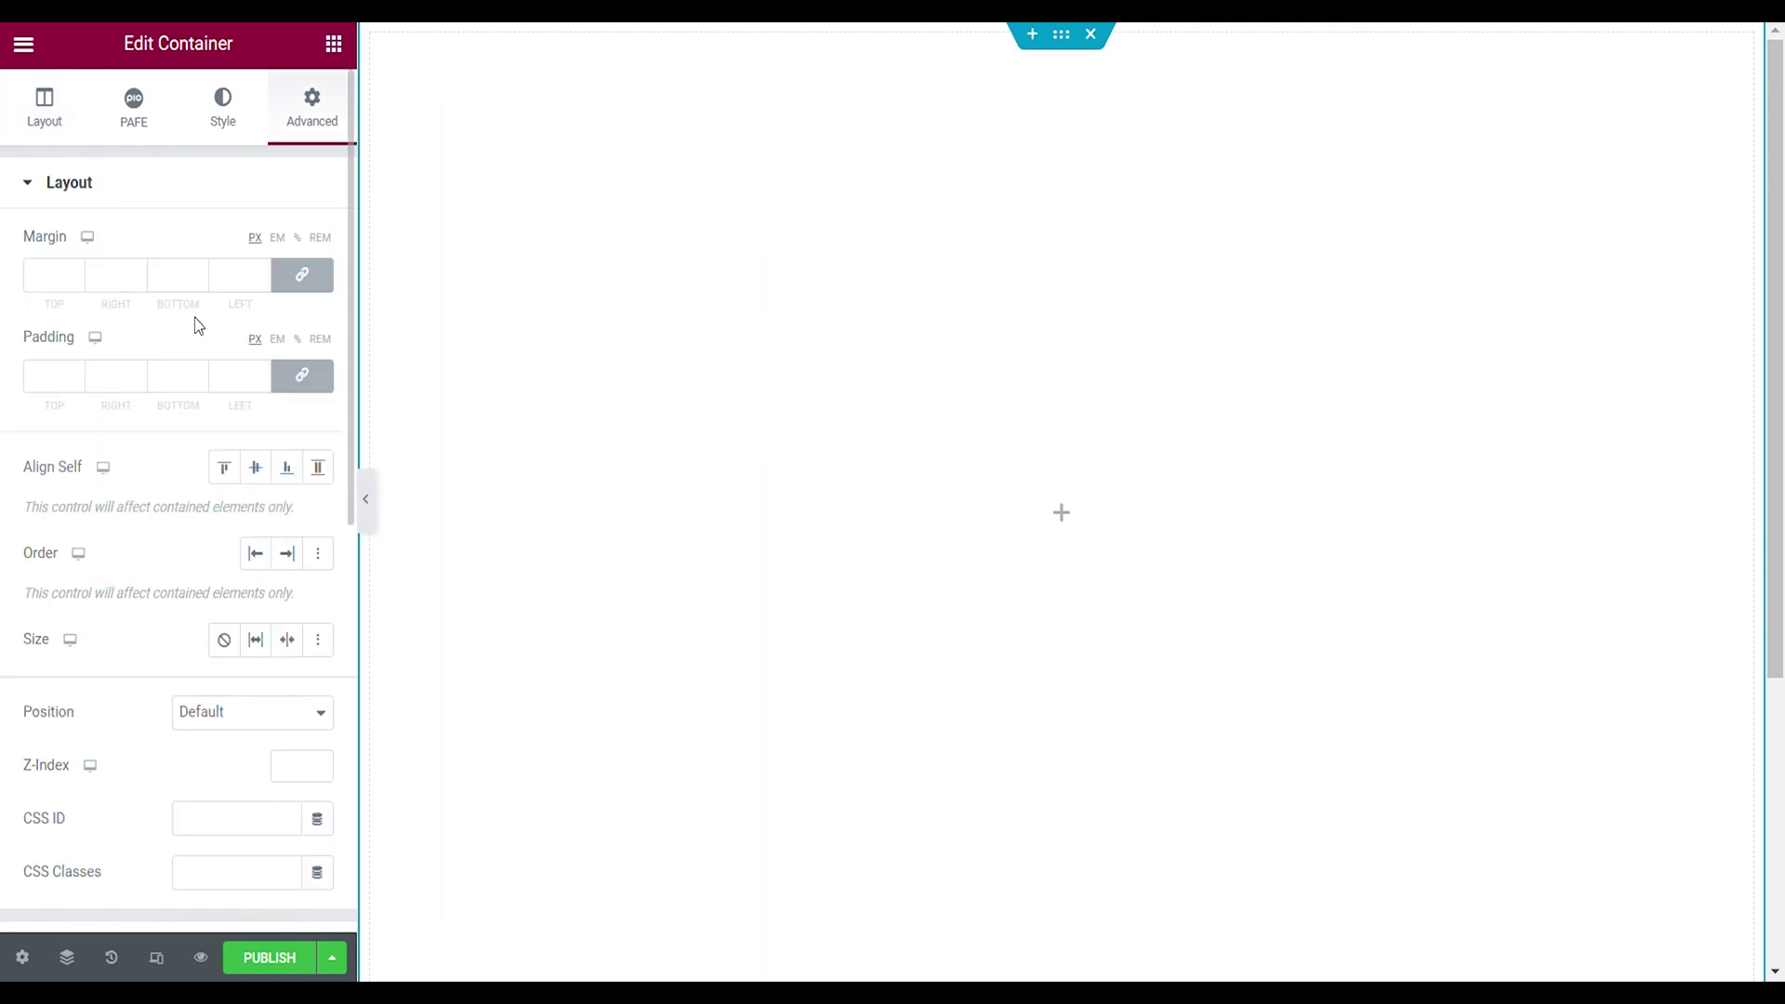
pyautogui.click(302, 376)
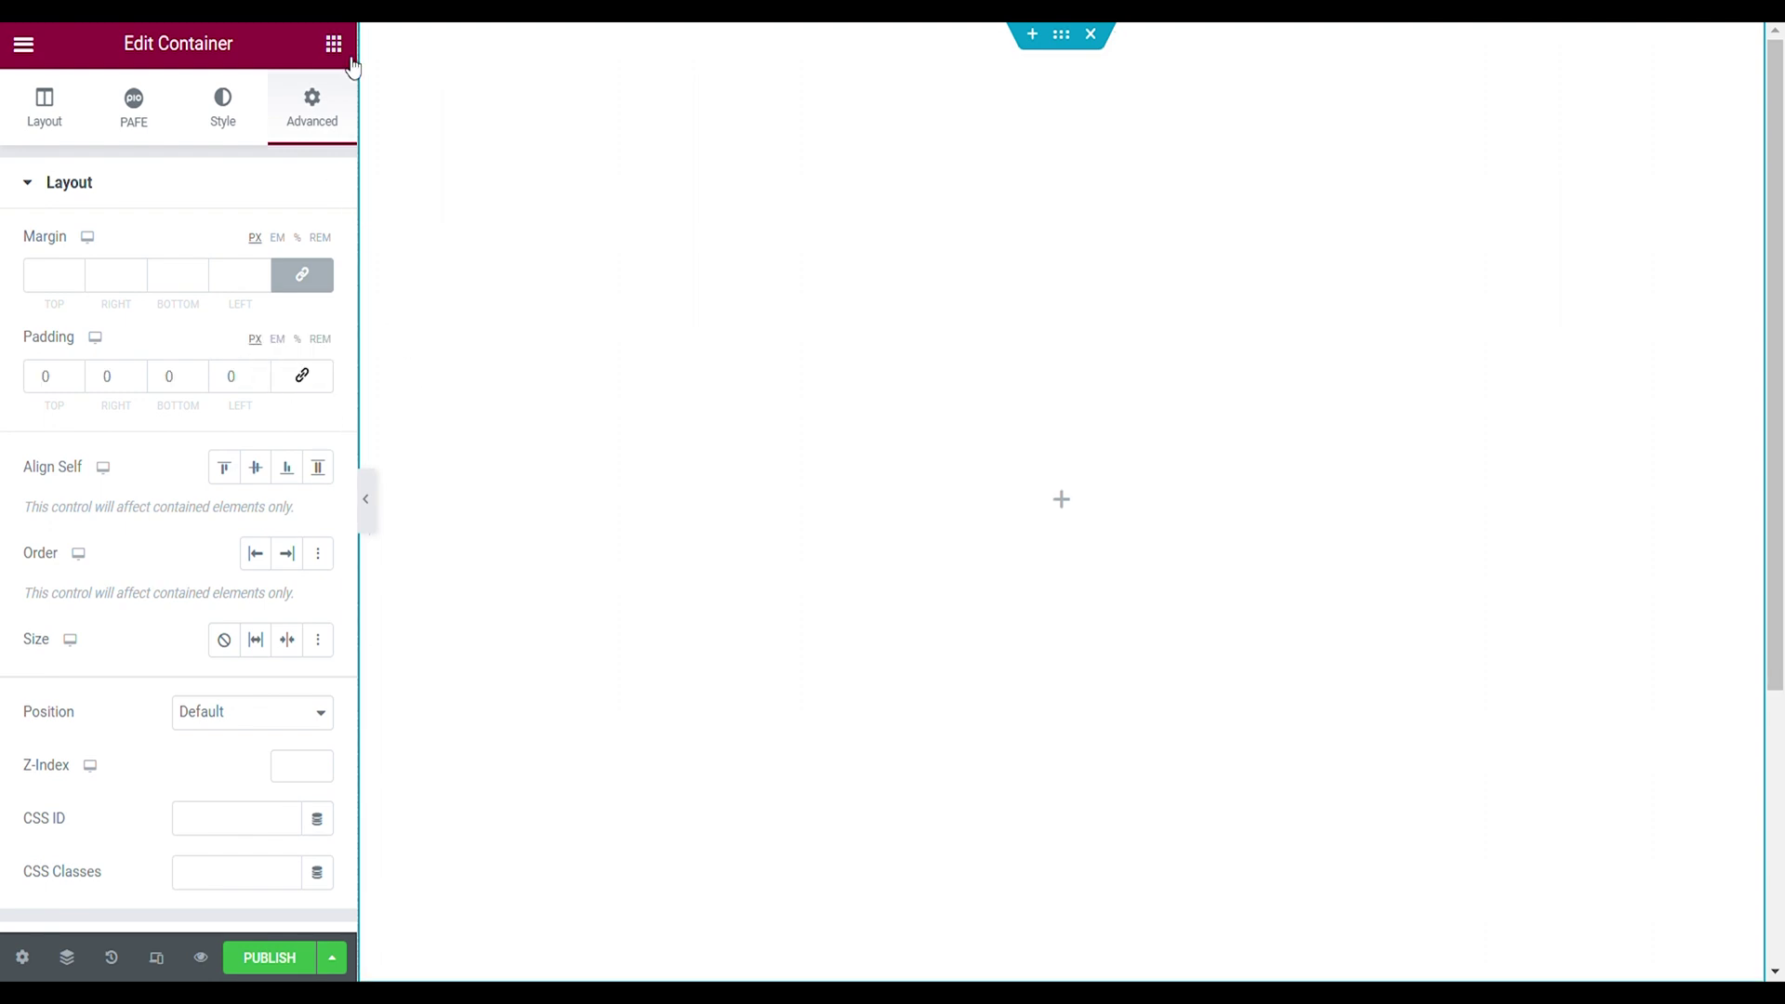
# Give the container a gradient background with dark brown as its first color
pyautogui.click(228, 116)
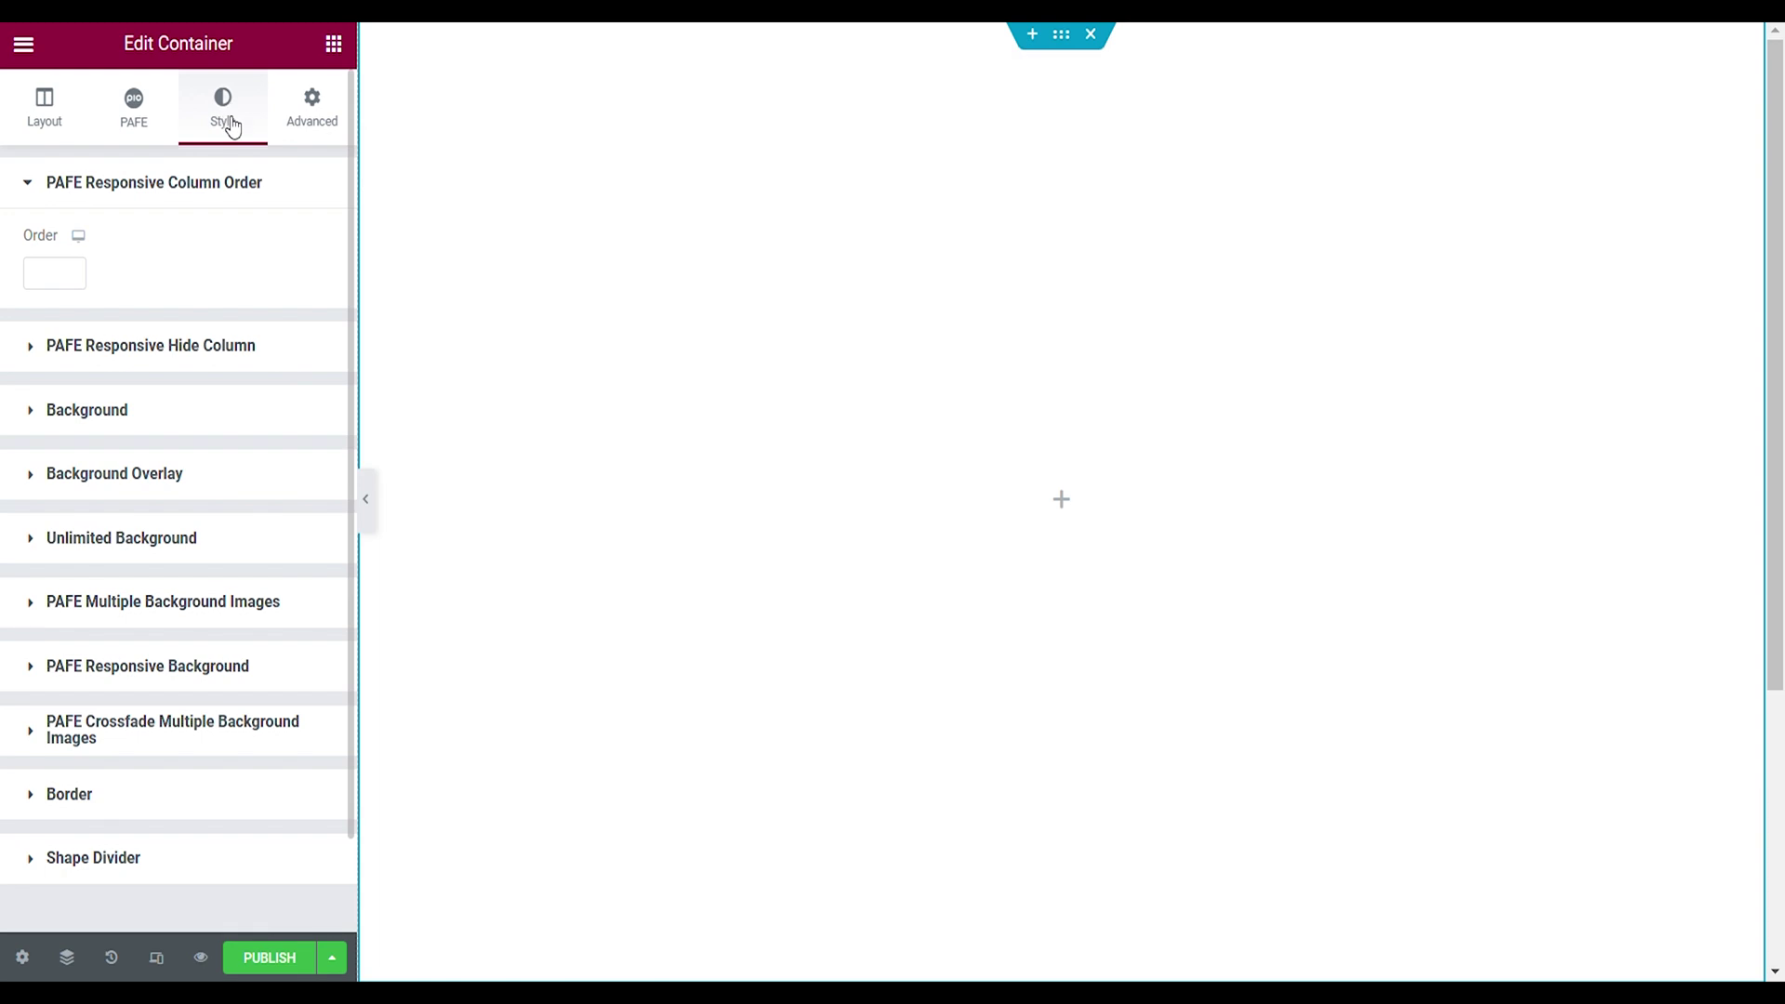
pyautogui.click(90, 409)
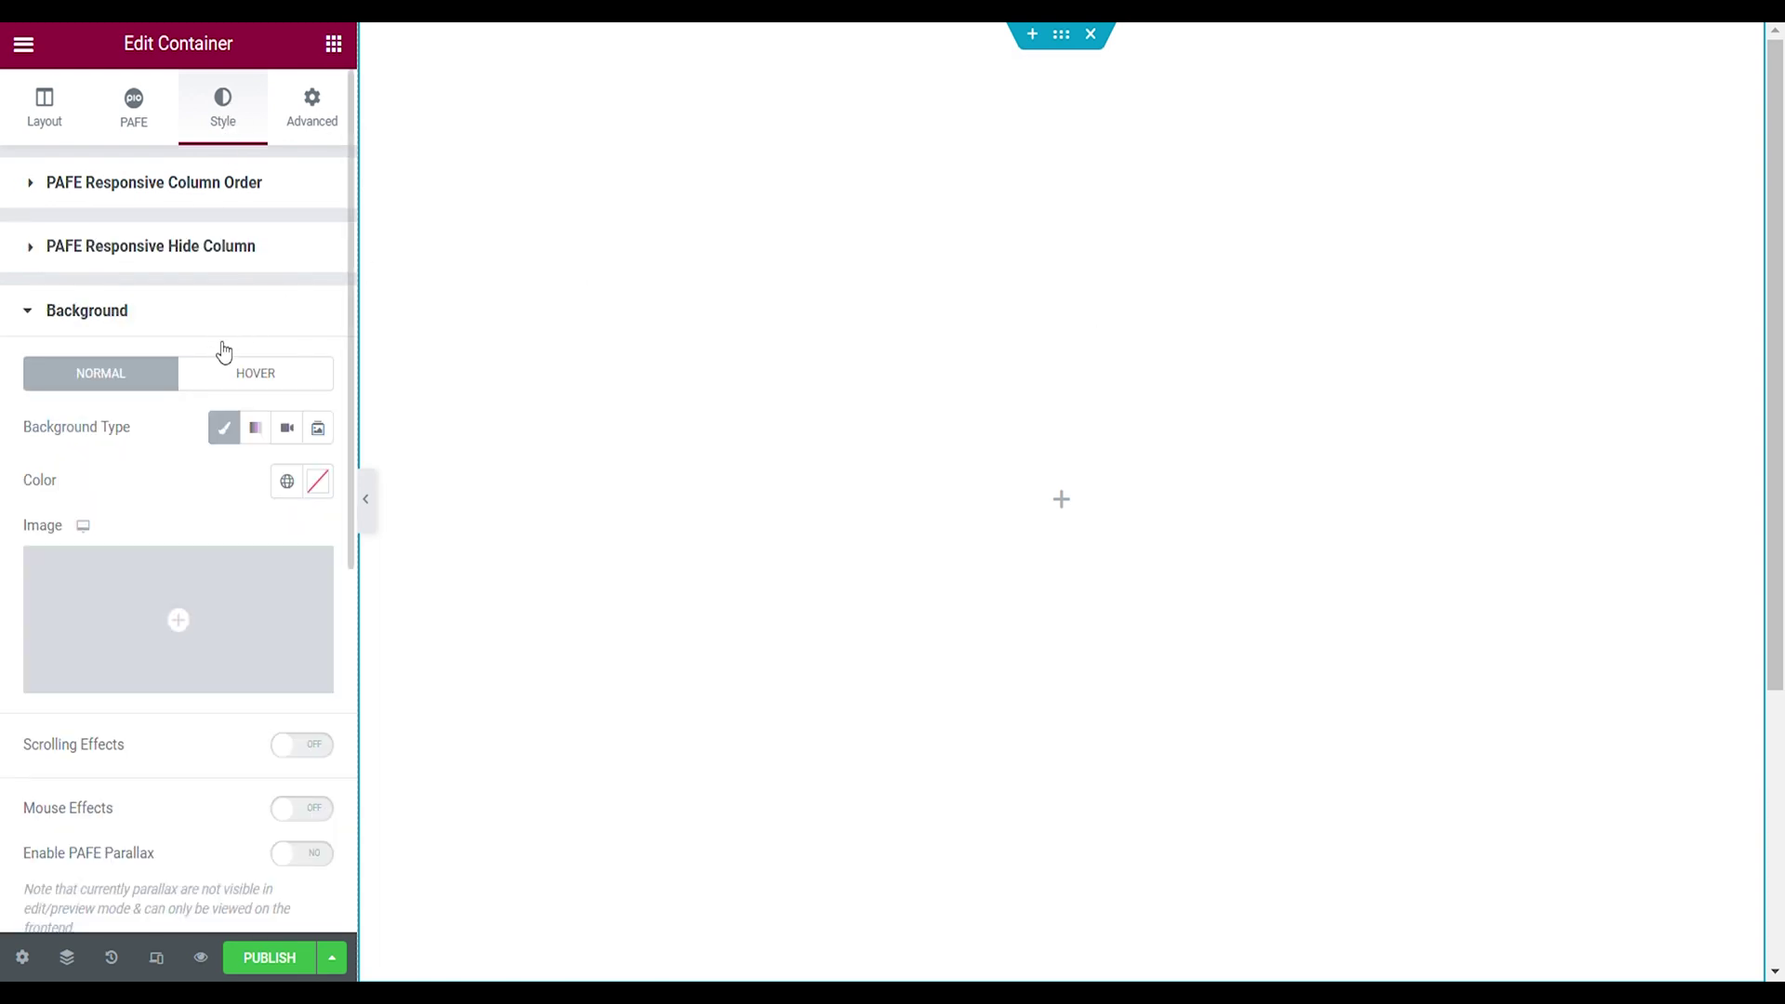
pyautogui.click(256, 428)
pyautogui.click(317, 480)
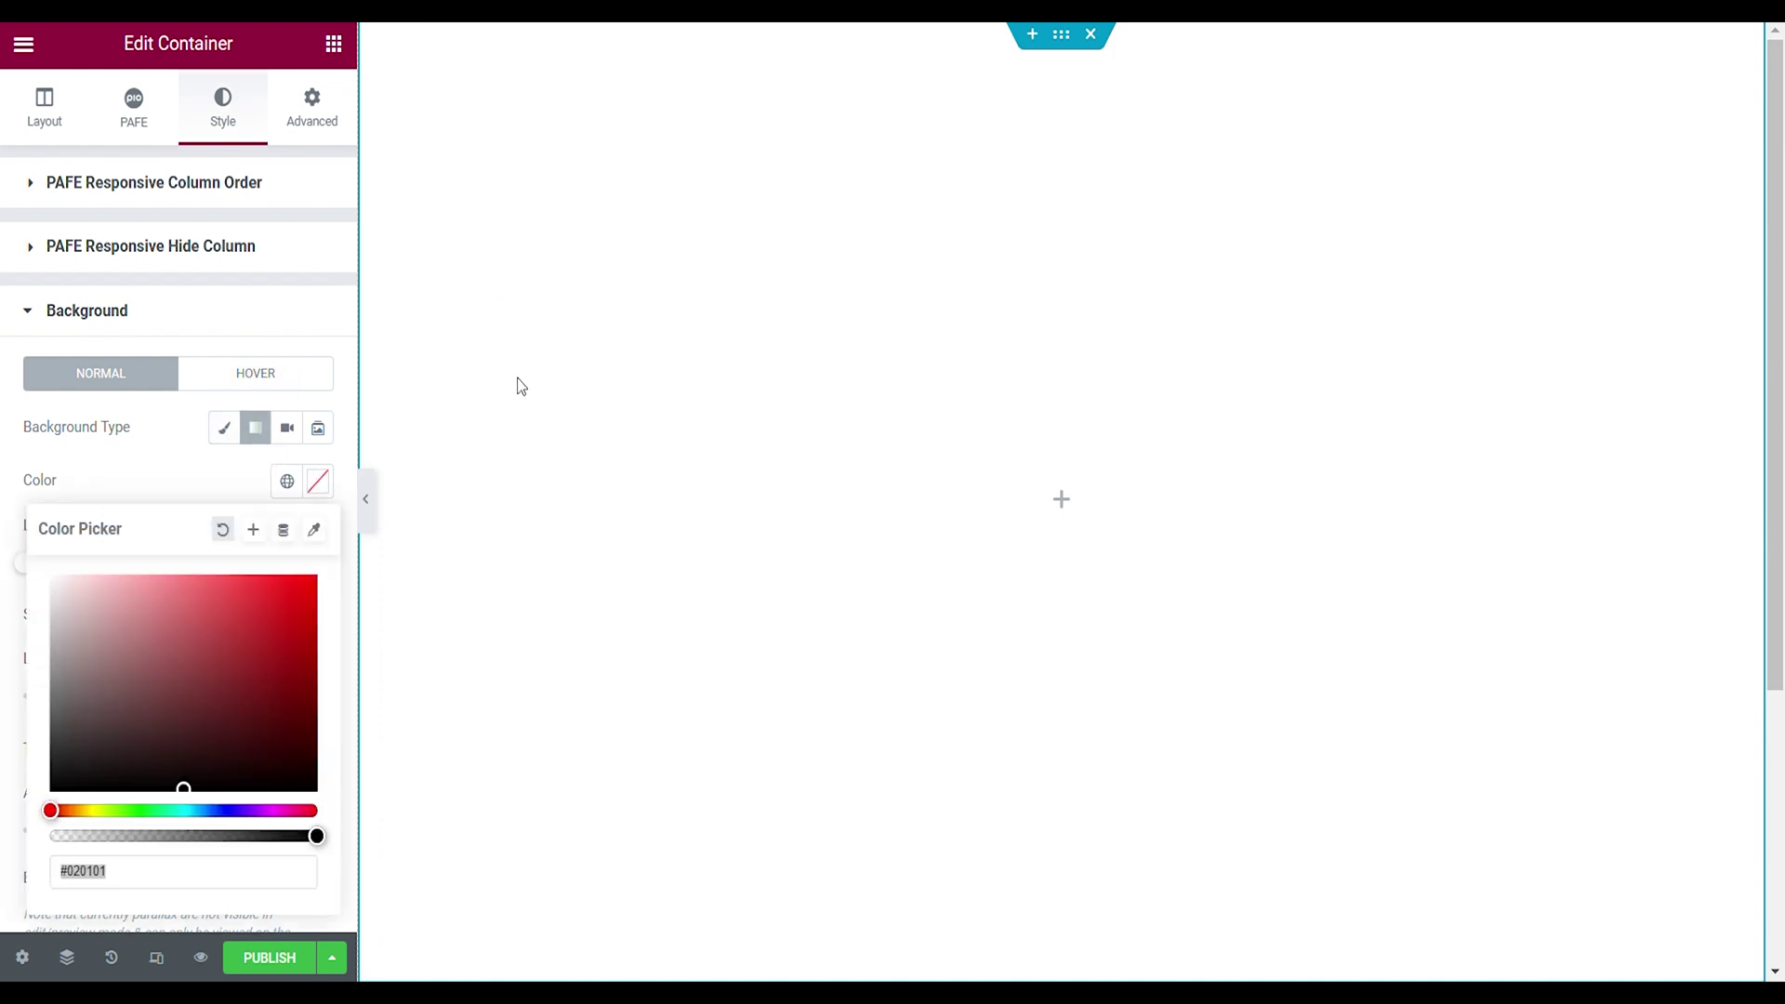
pyautogui.press('Return')
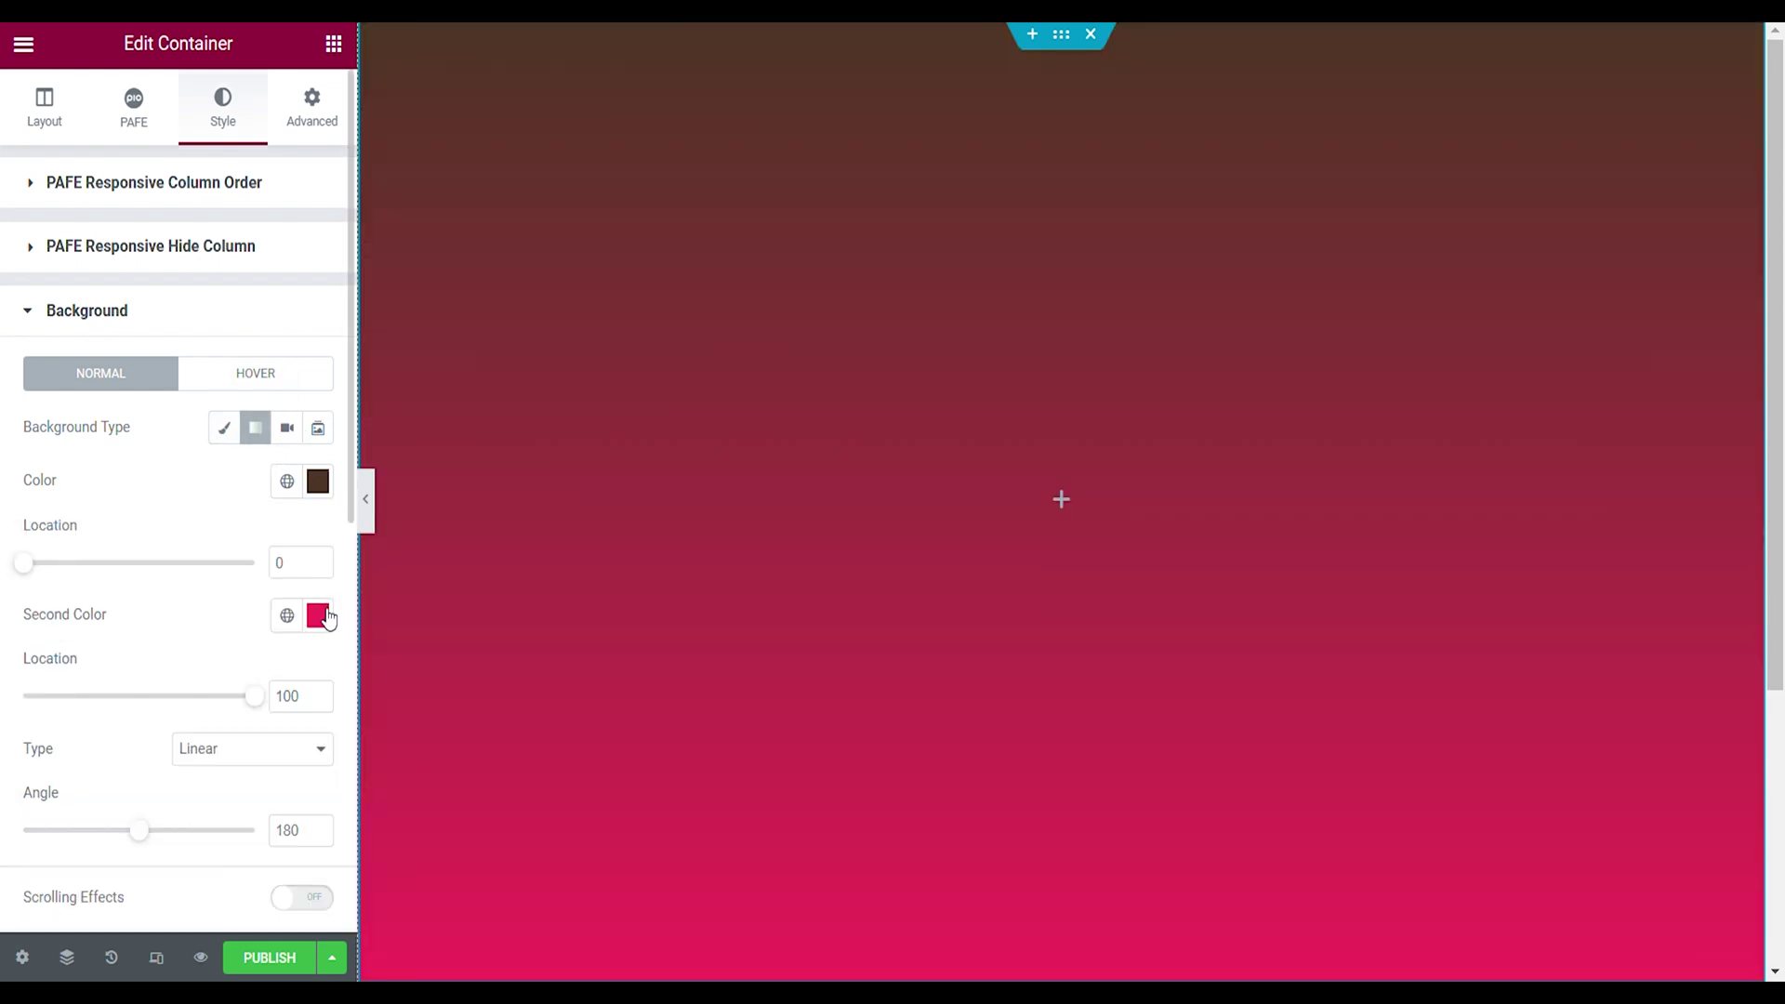
# Set the gradient's second color to #E1A151 and its angle to 90
pyautogui.click(317, 615)
pyautogui.write('#E1A151')
pyautogui.press('Return')
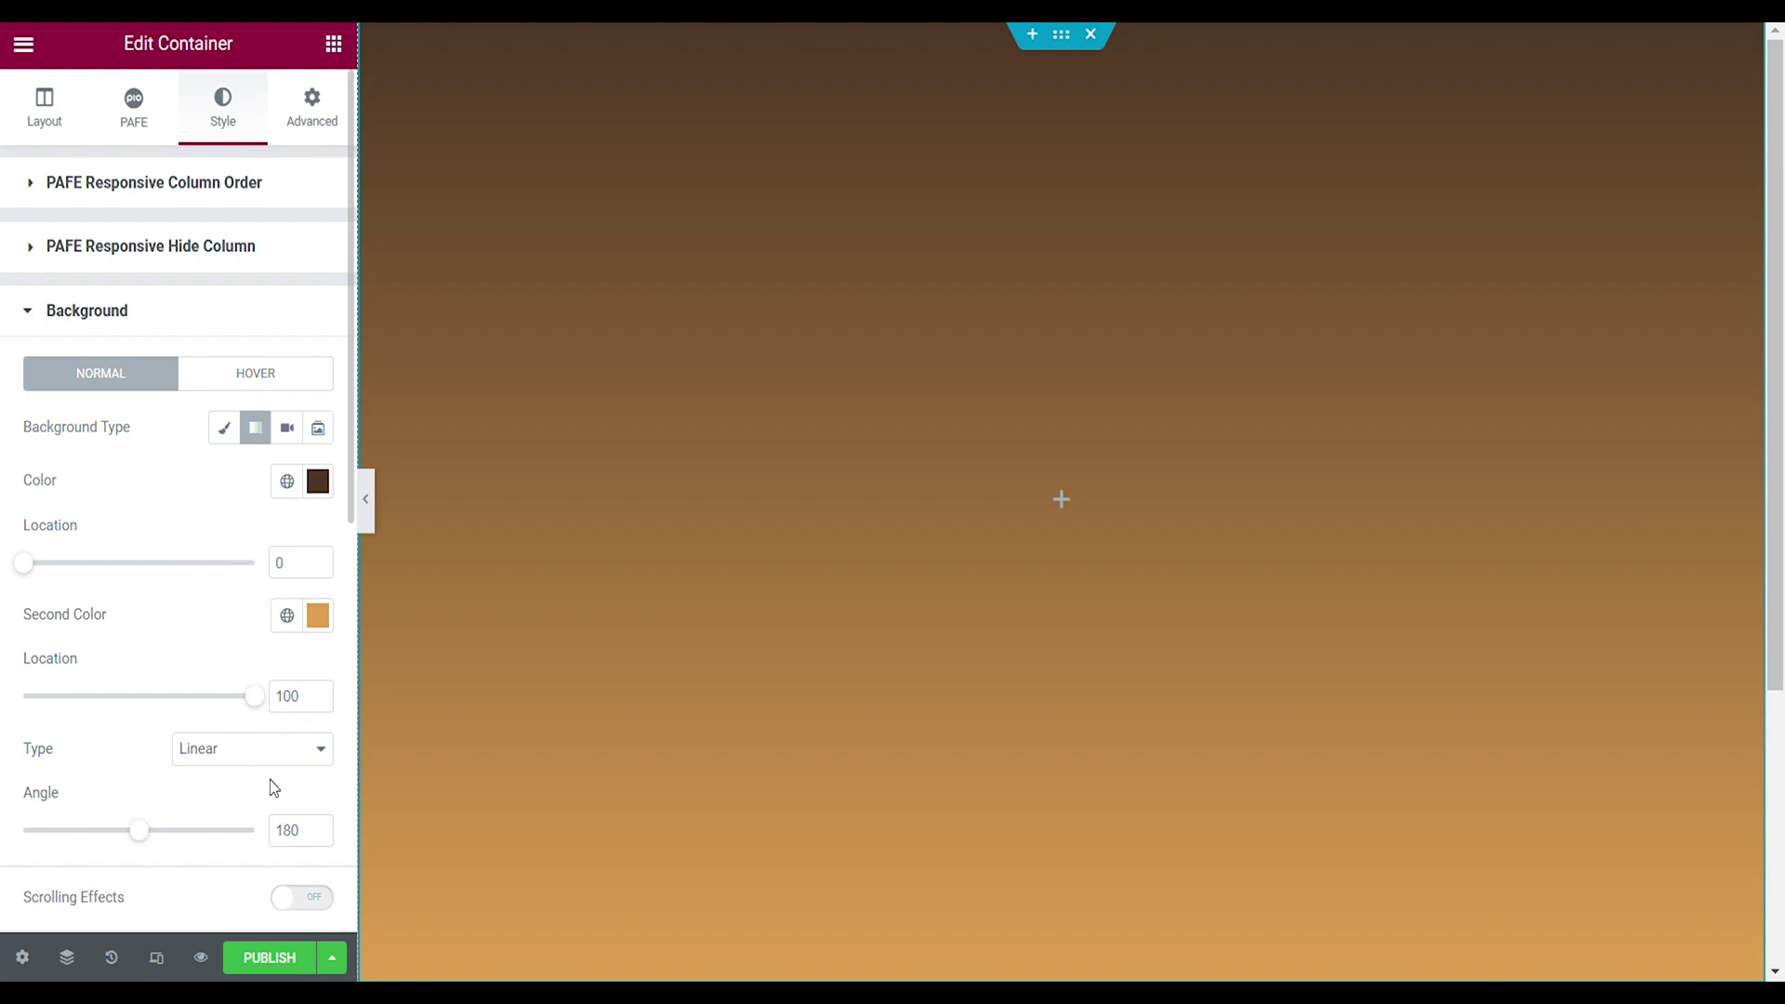
pyautogui.write('90')
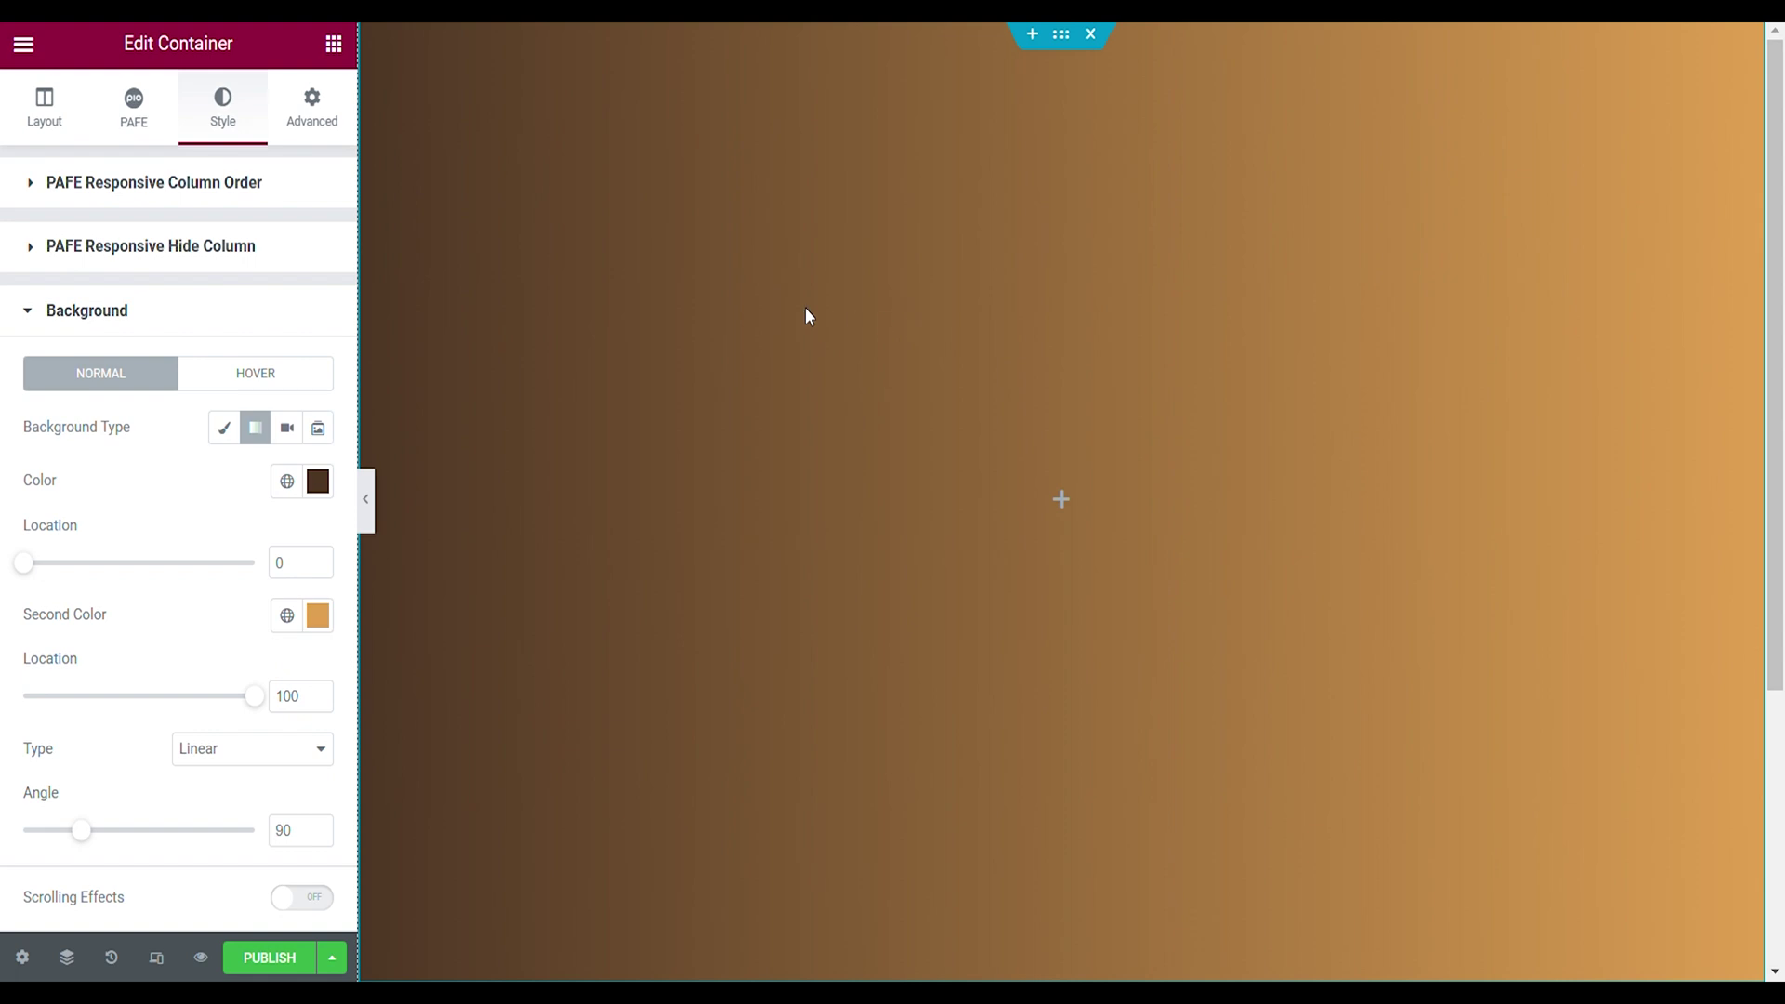
# Nest a container inside the gradient container with full-width content, 100% width and a minimum height of 10 VH
pyautogui.click(628, 772)
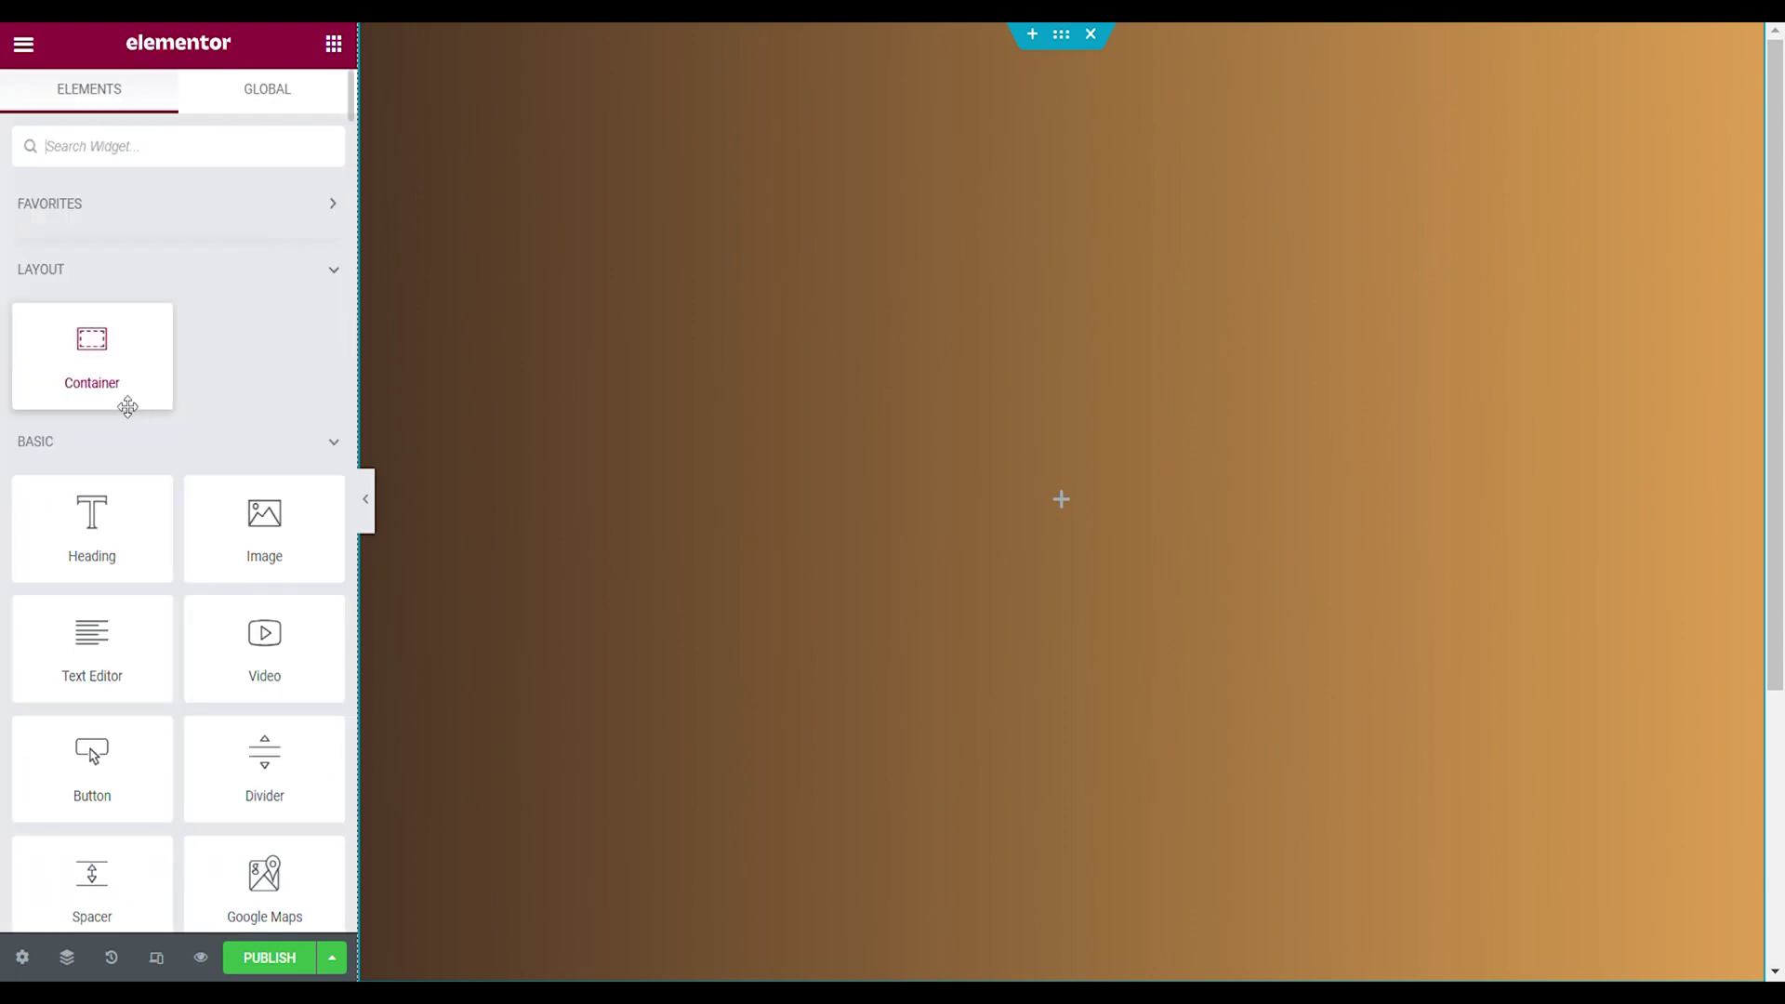
pyautogui.moveTo(121, 400); pyautogui.dragTo(657, 331)
pyautogui.click(251, 245)
pyautogui.click(279, 305)
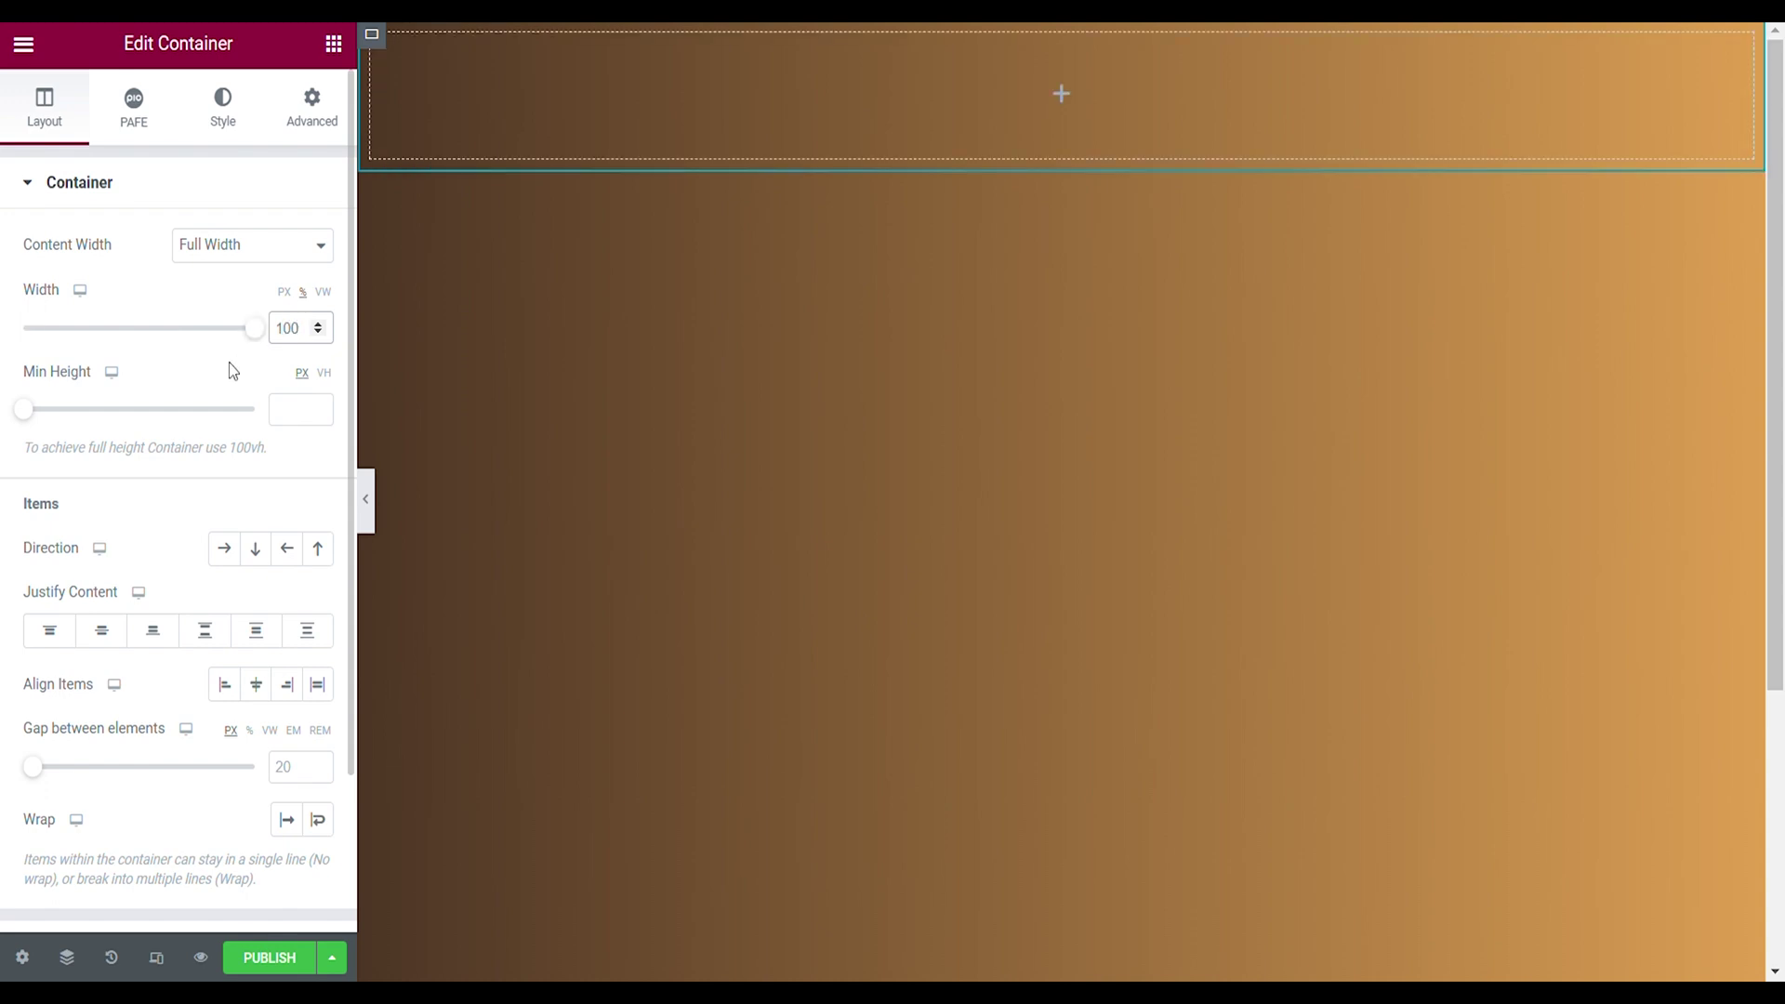
pyautogui.click(299, 412)
pyautogui.write('10')
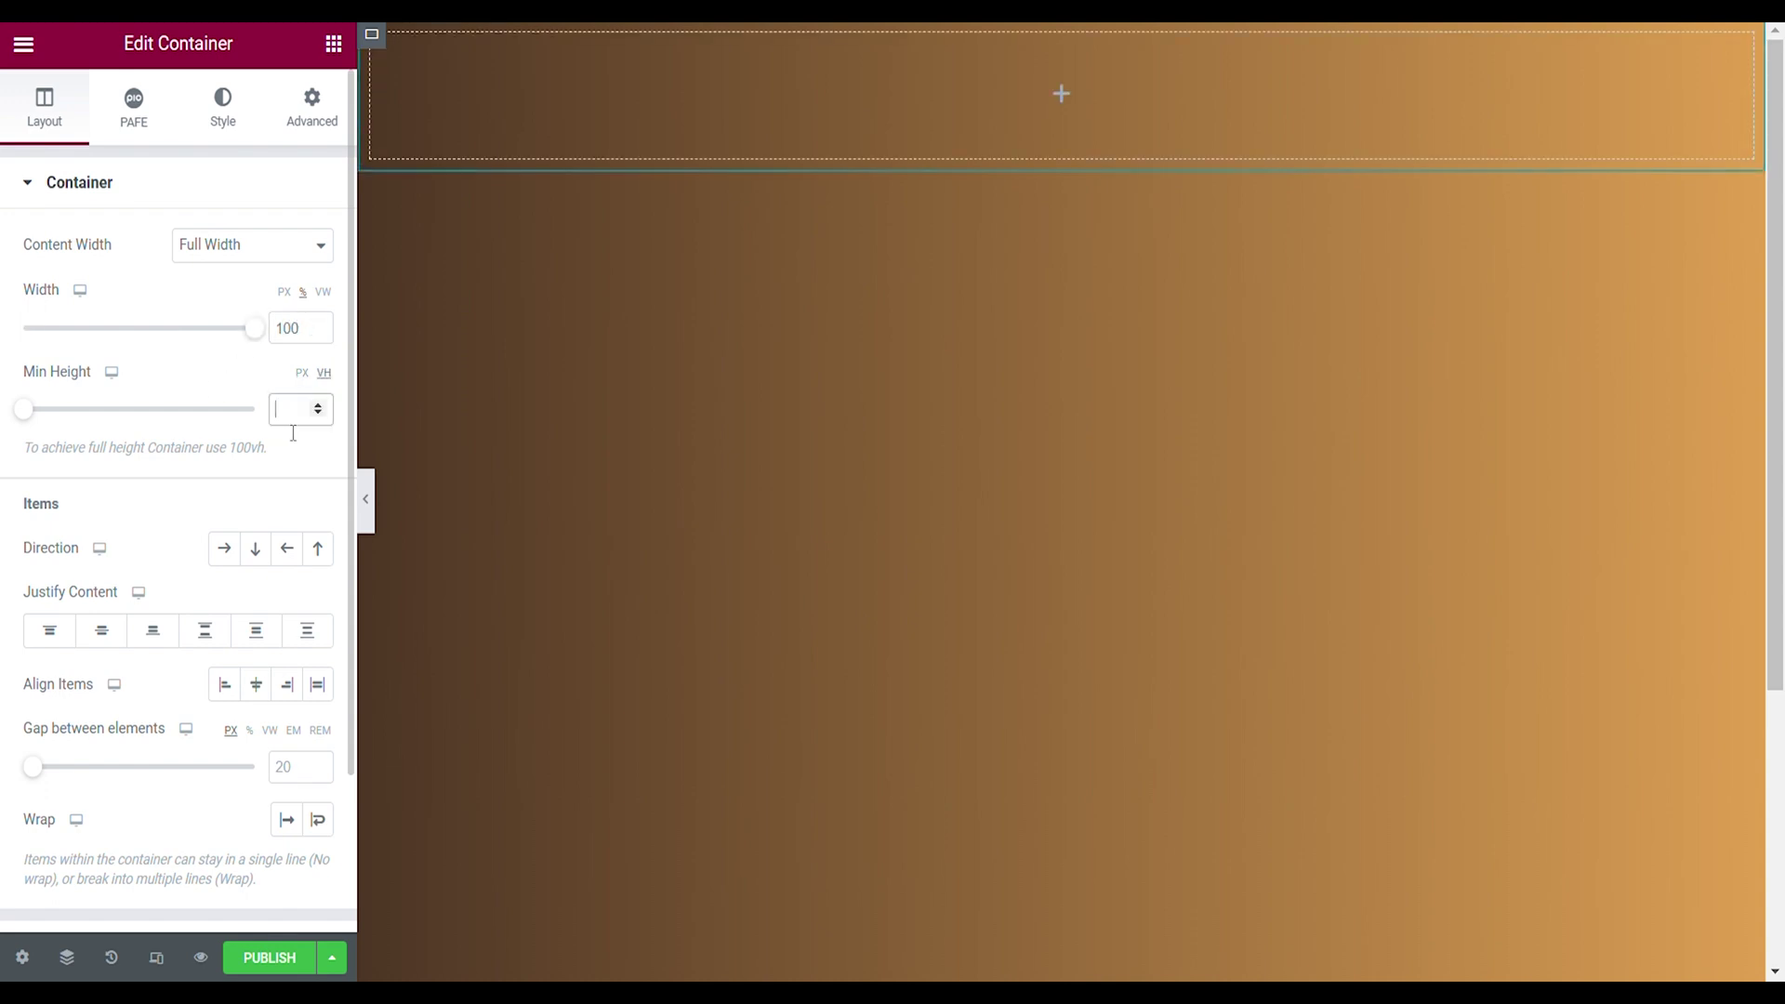
pyautogui.click(324, 373)
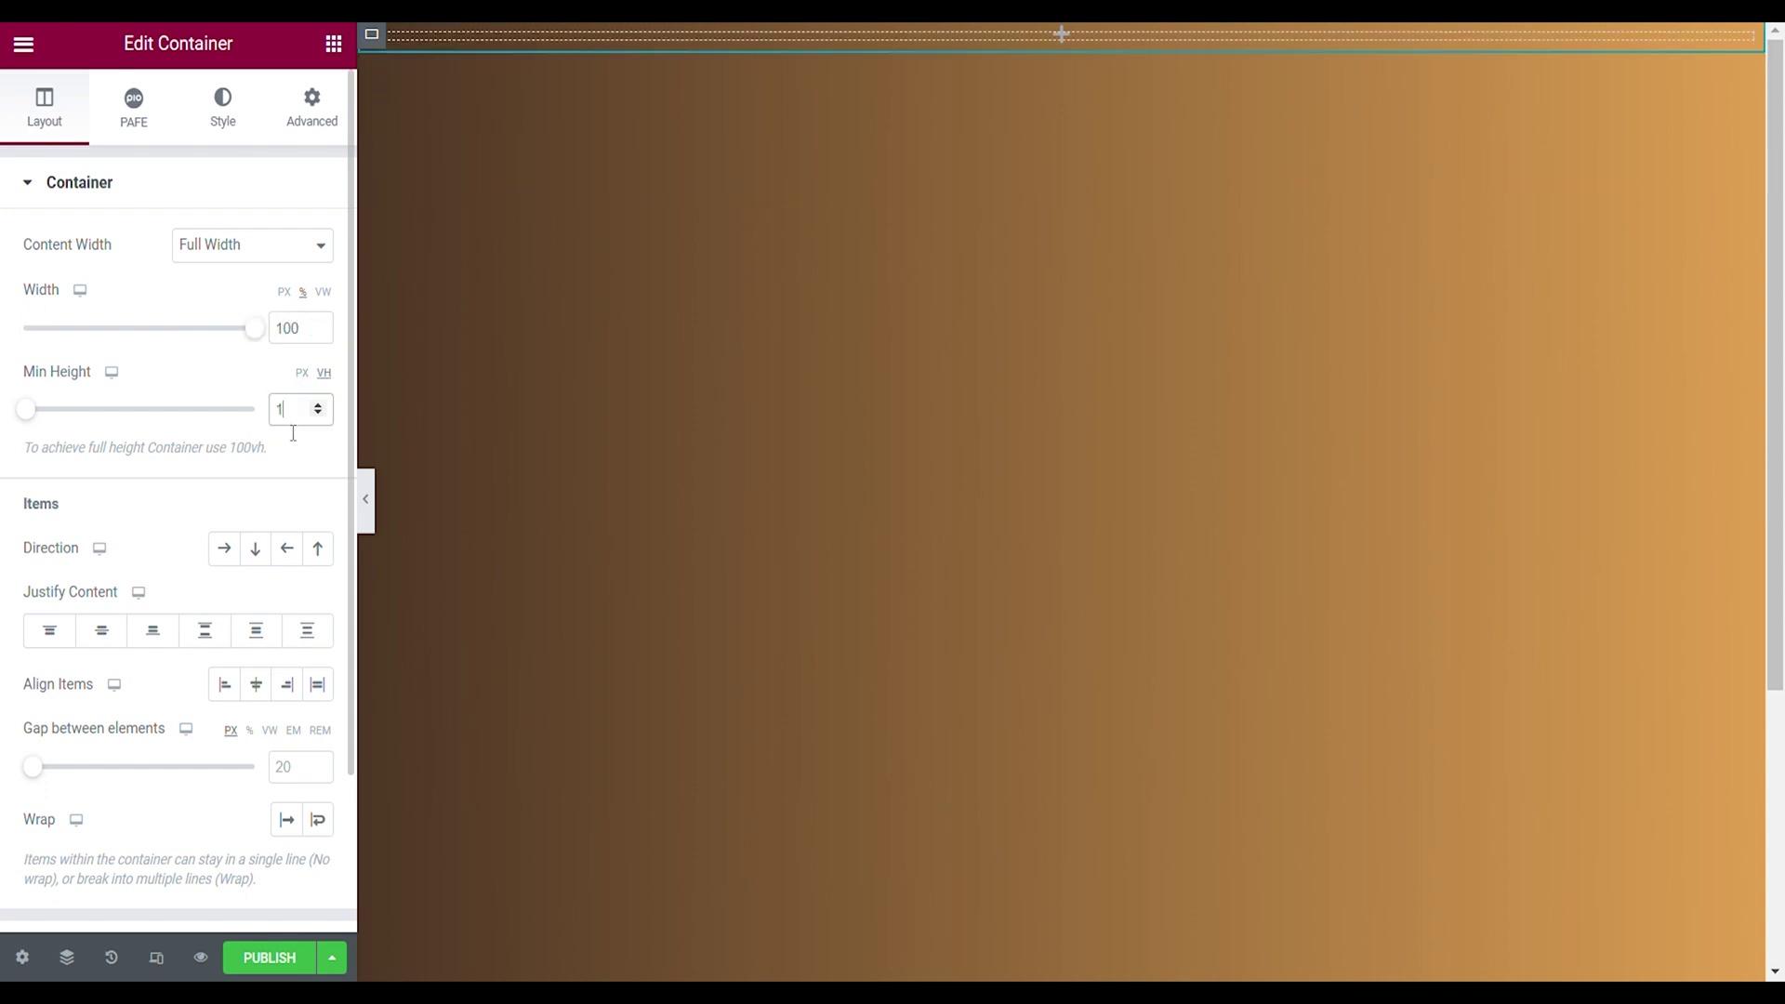
# Lay out the nested container as a horizontal row with space-between justification, centered items and 0 padding
pyautogui.click(235, 558)
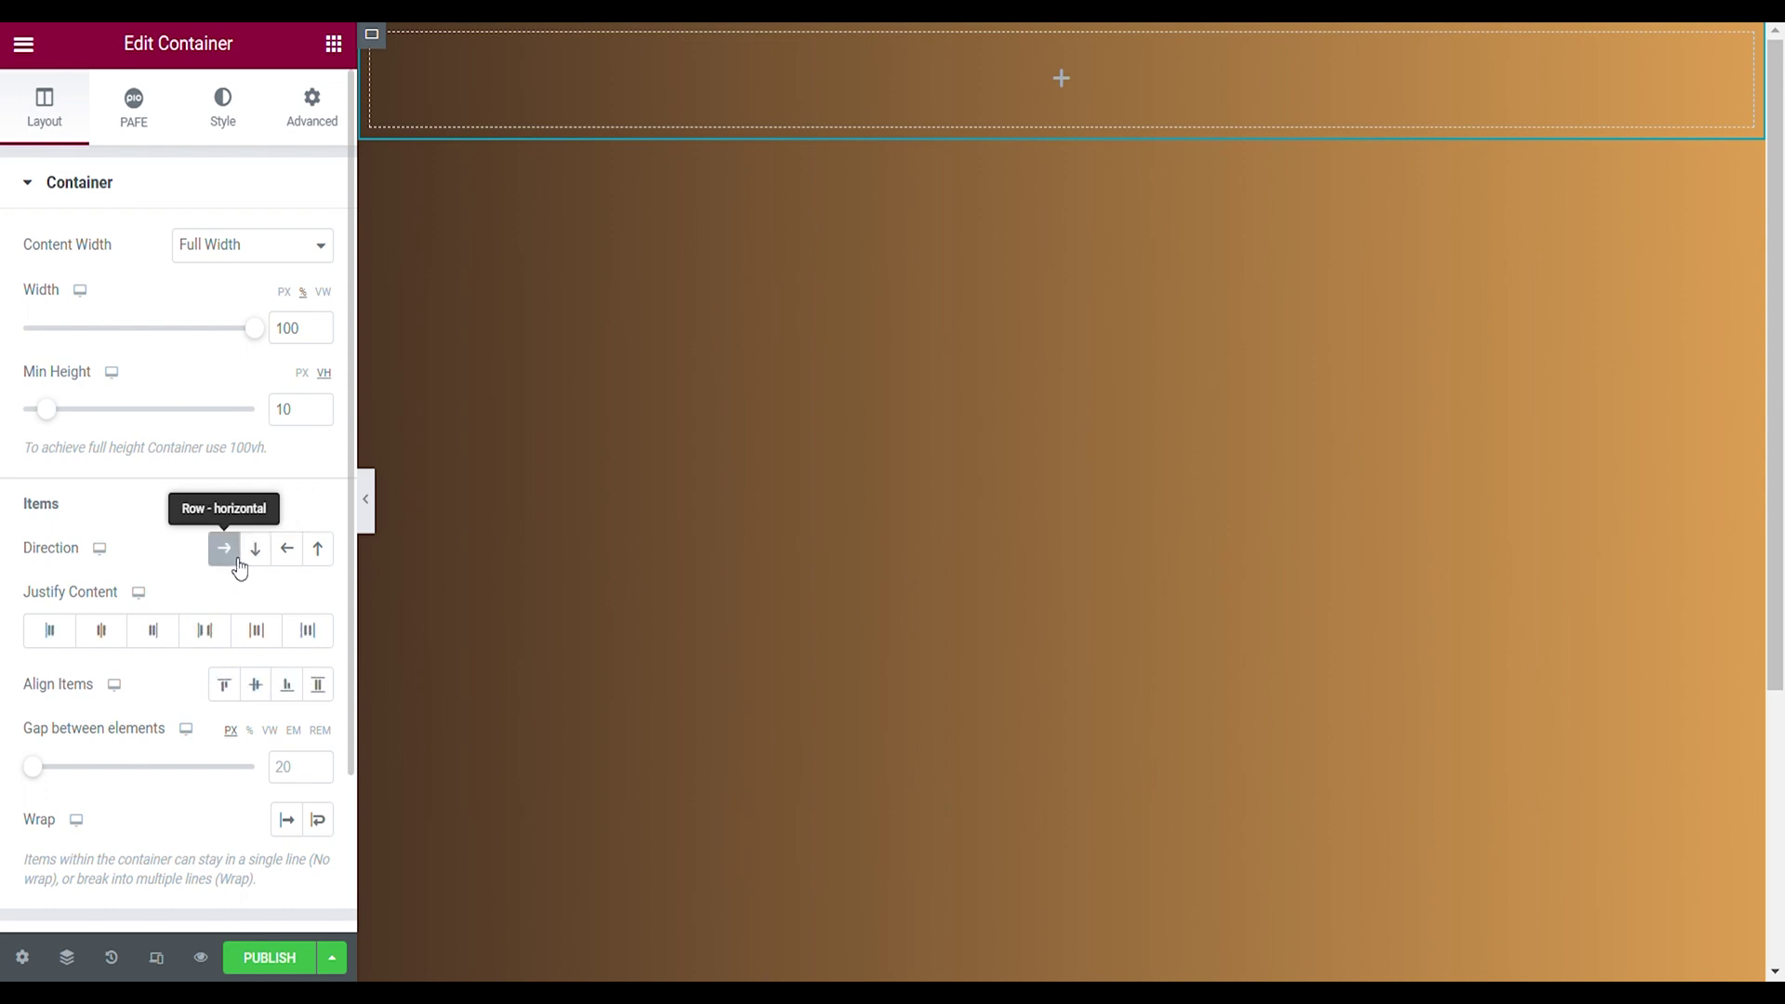
pyautogui.click(226, 638)
pyautogui.click(250, 693)
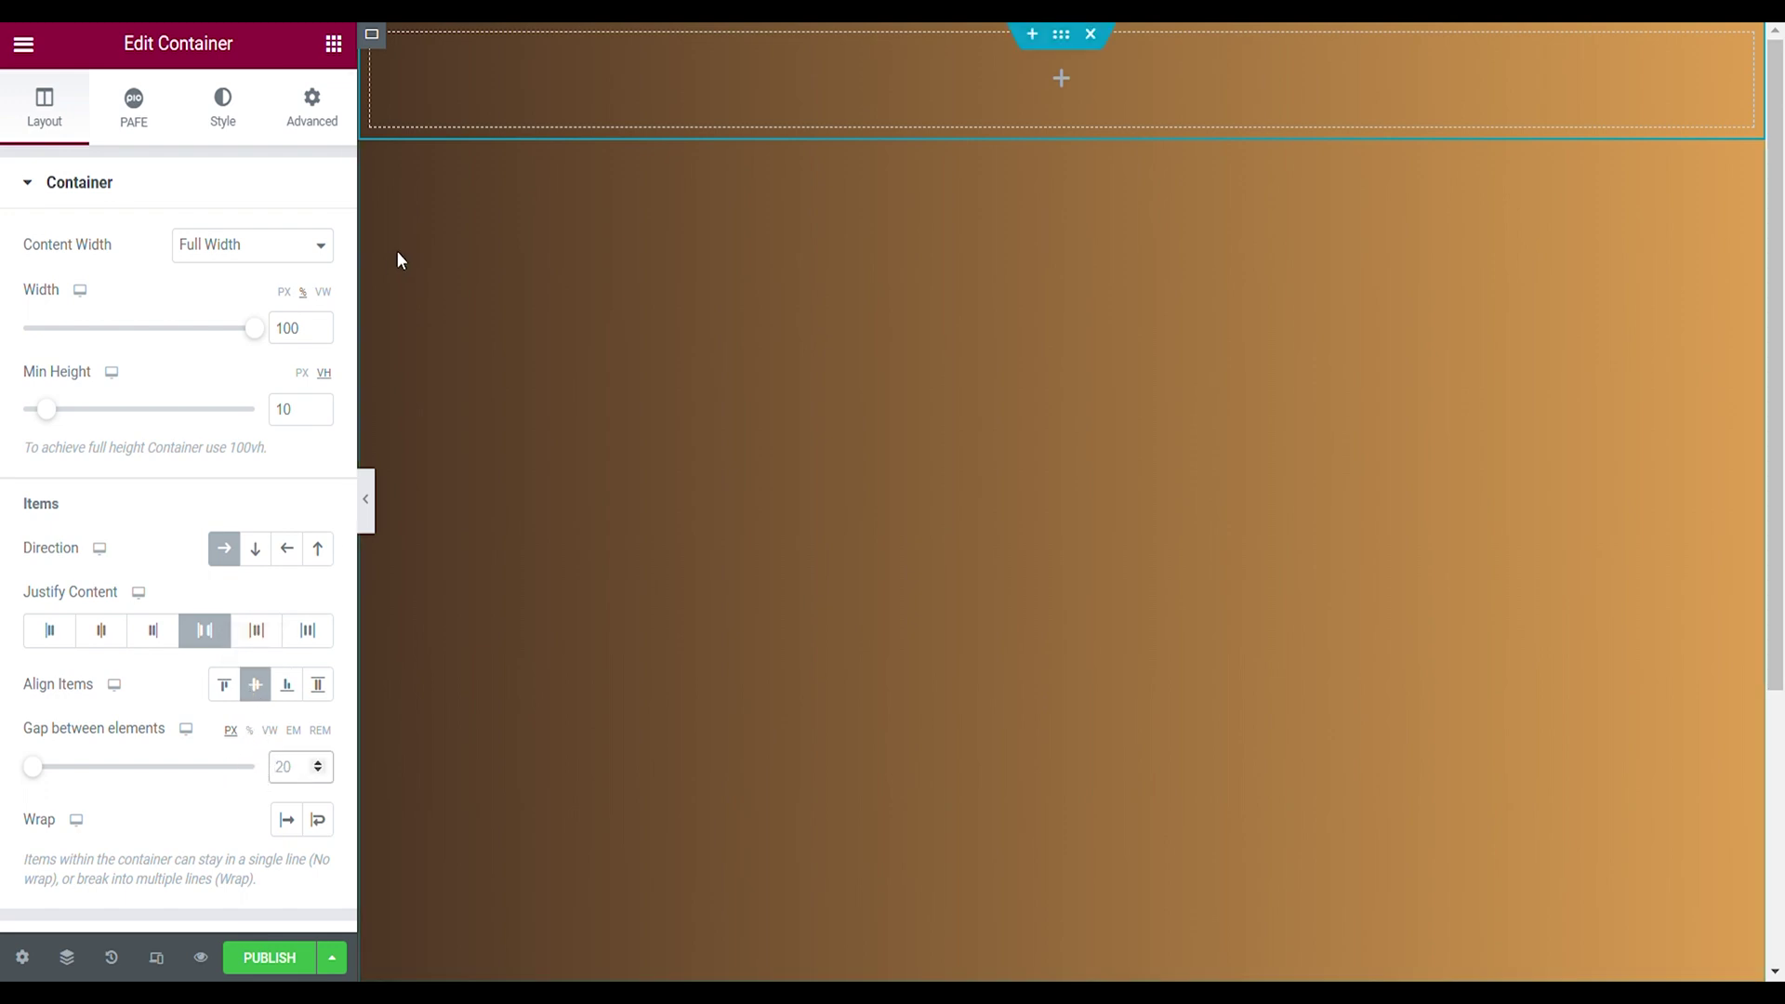
pyautogui.click(315, 129)
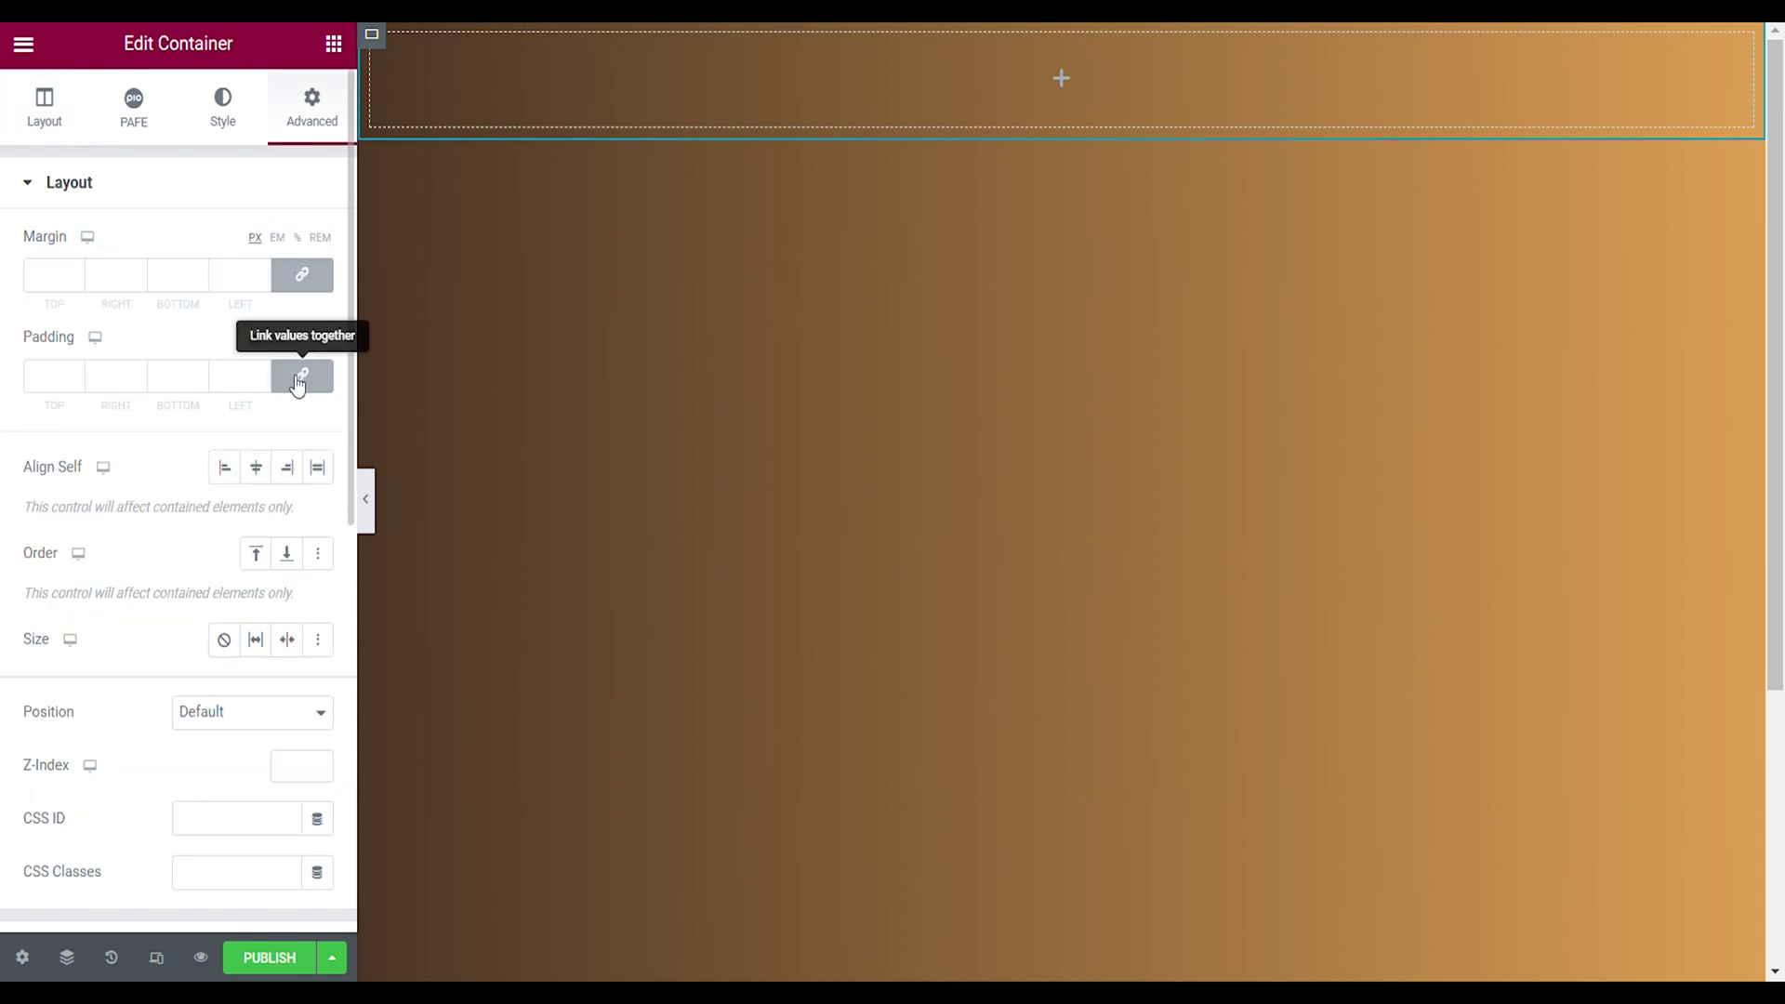
pyautogui.click(303, 376)
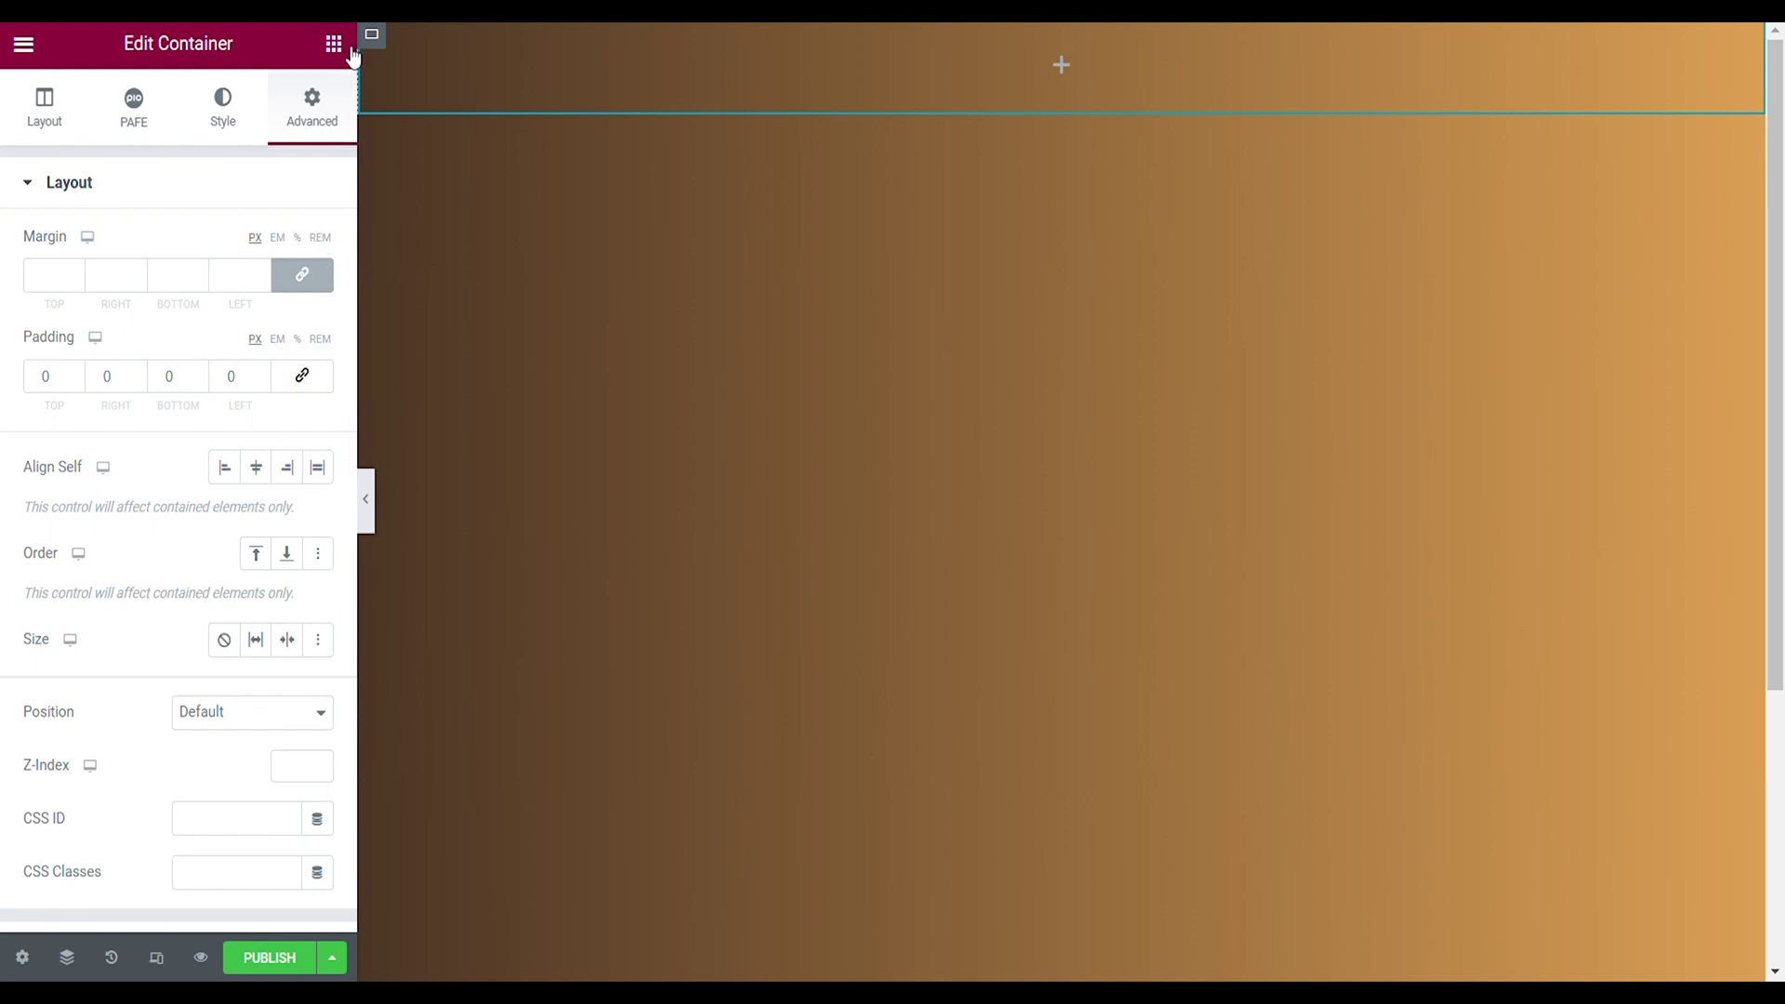
# Add an Image widget to the nested container and insert the golden round T/R logo from the media library
pyautogui.click(350, 47)
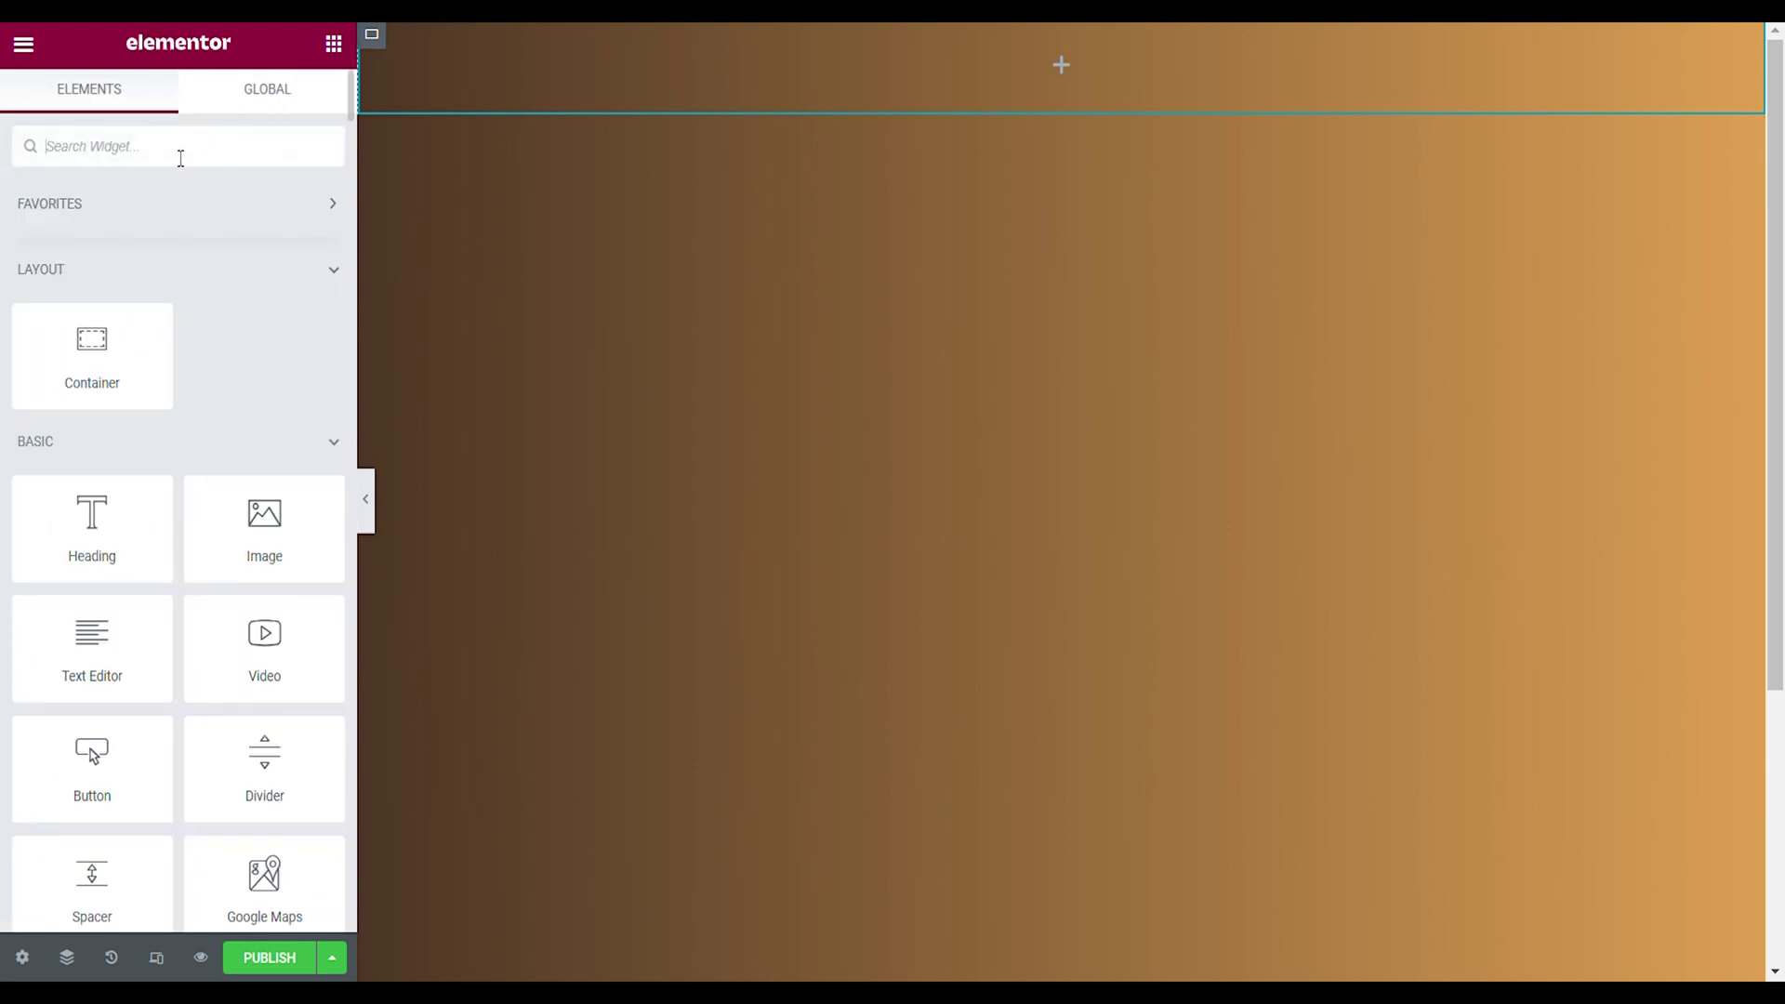
pyautogui.write('IMAGE')
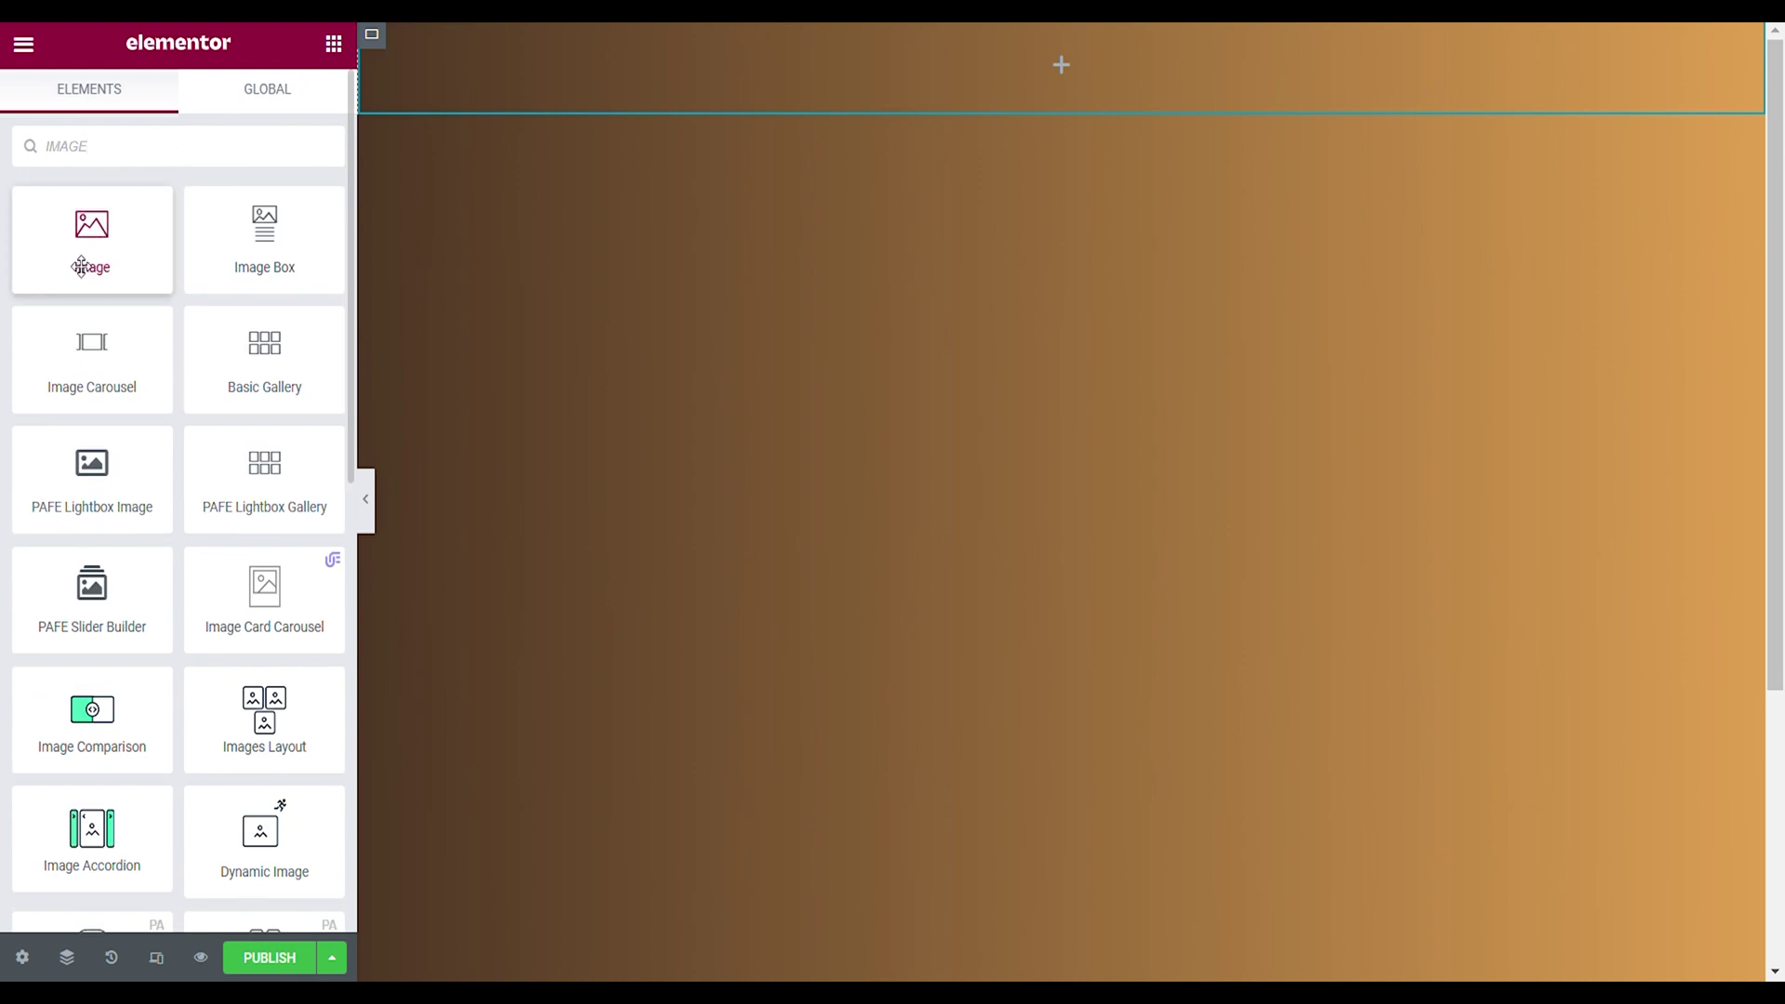
pyautogui.moveTo(43, 275); pyautogui.dragTo(448, 276)
pyautogui.click(176, 310)
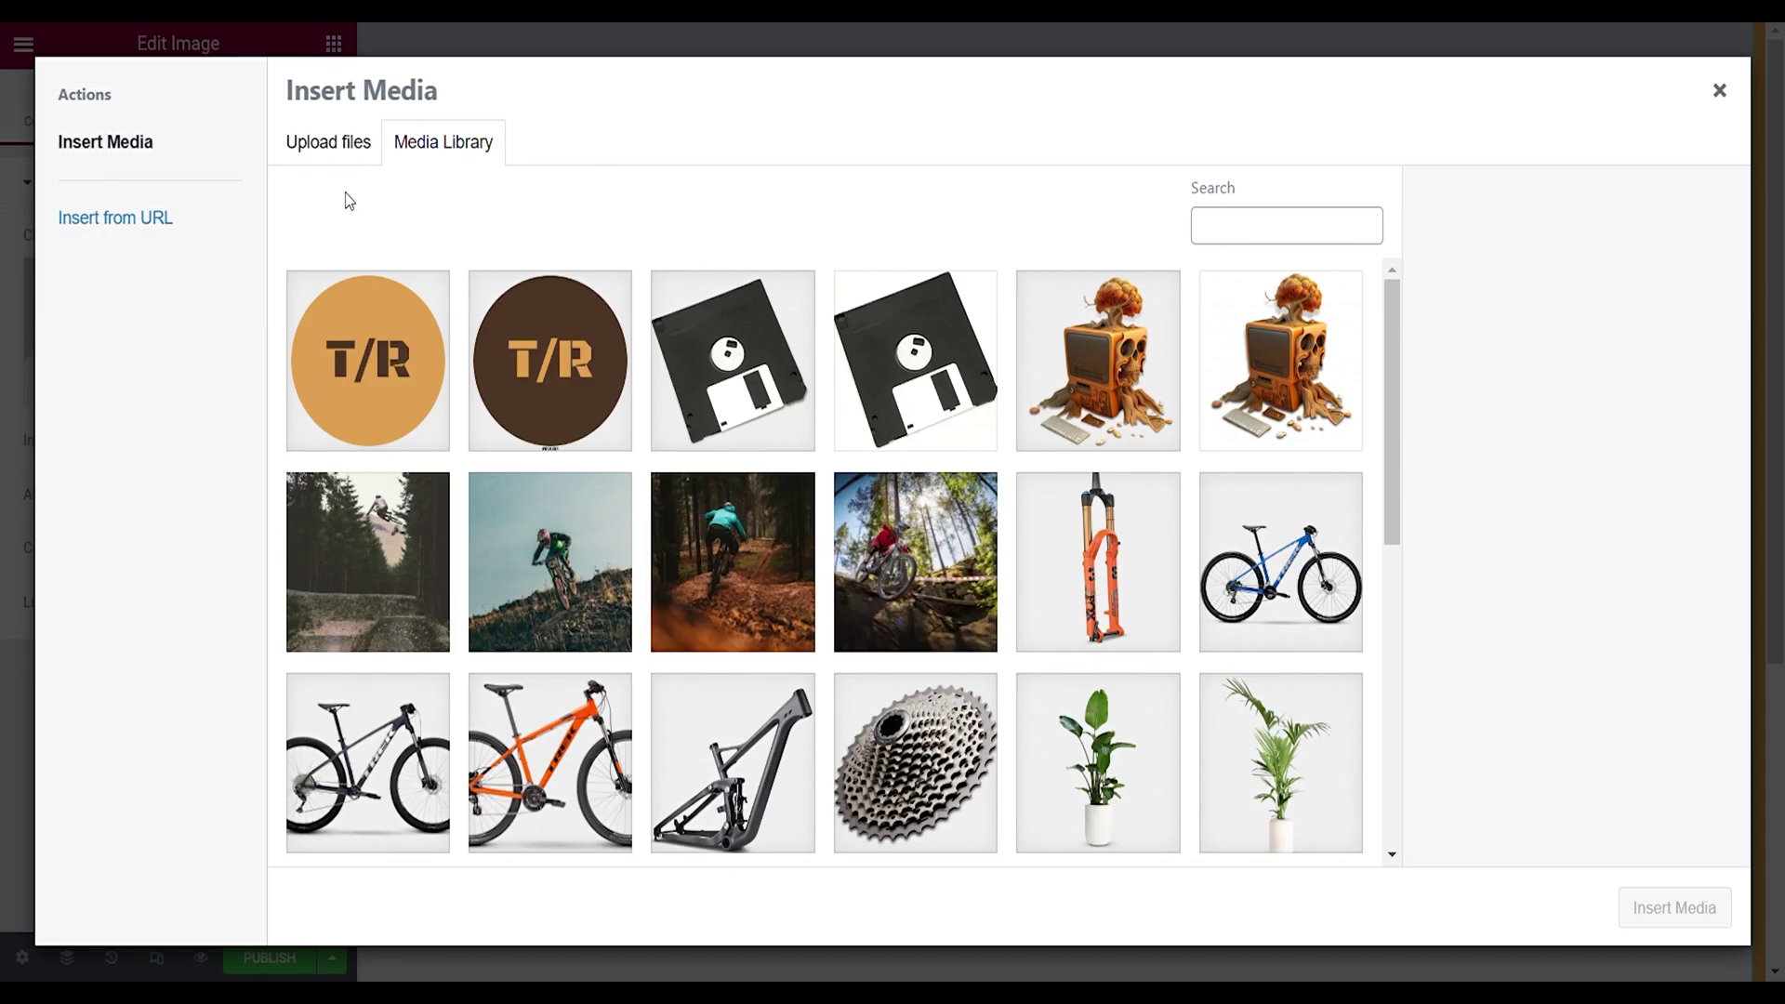
pyautogui.click(358, 321)
pyautogui.click(1674, 908)
# Apply a custom image size of 55 x 55 to the T/R logo
pyautogui.click(279, 441)
pyautogui.click(291, 460)
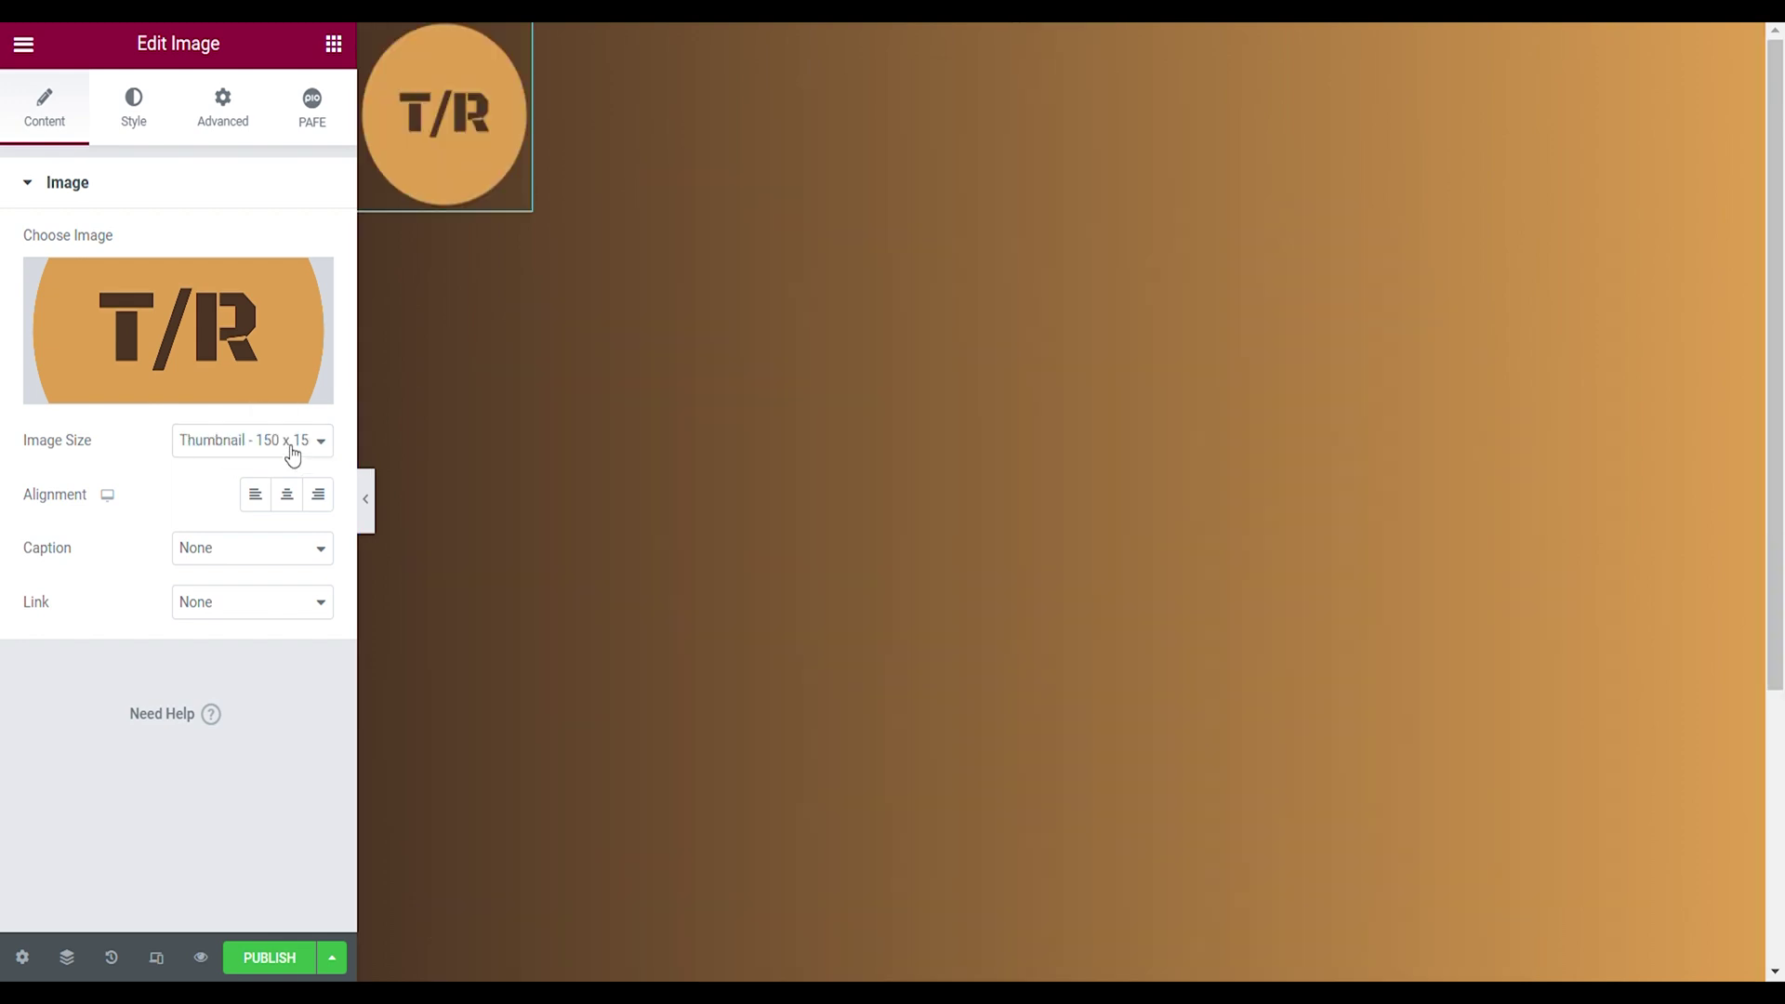
pyautogui.click(223, 614)
pyautogui.click(87, 587)
pyautogui.write('55')
pyautogui.press('Tab')
pyautogui.click(284, 573)
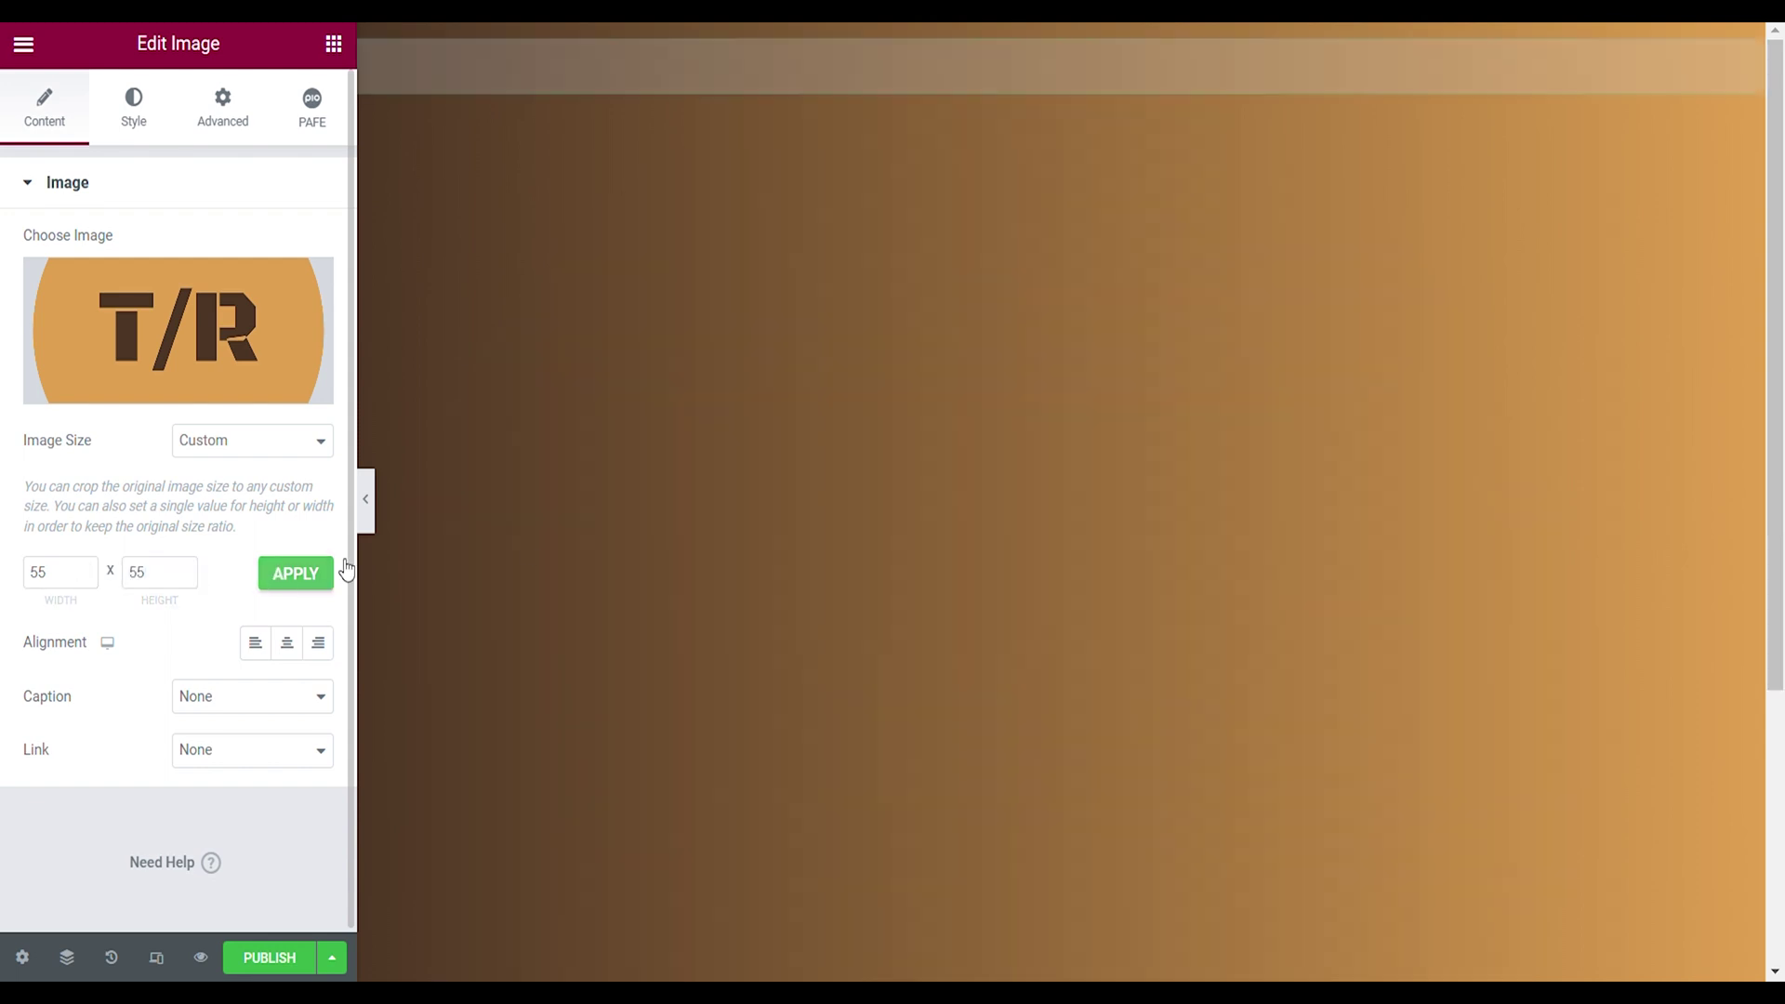
# Set the logo image's left margin to 5%, unlinked from the other sides
pyautogui.click(221, 115)
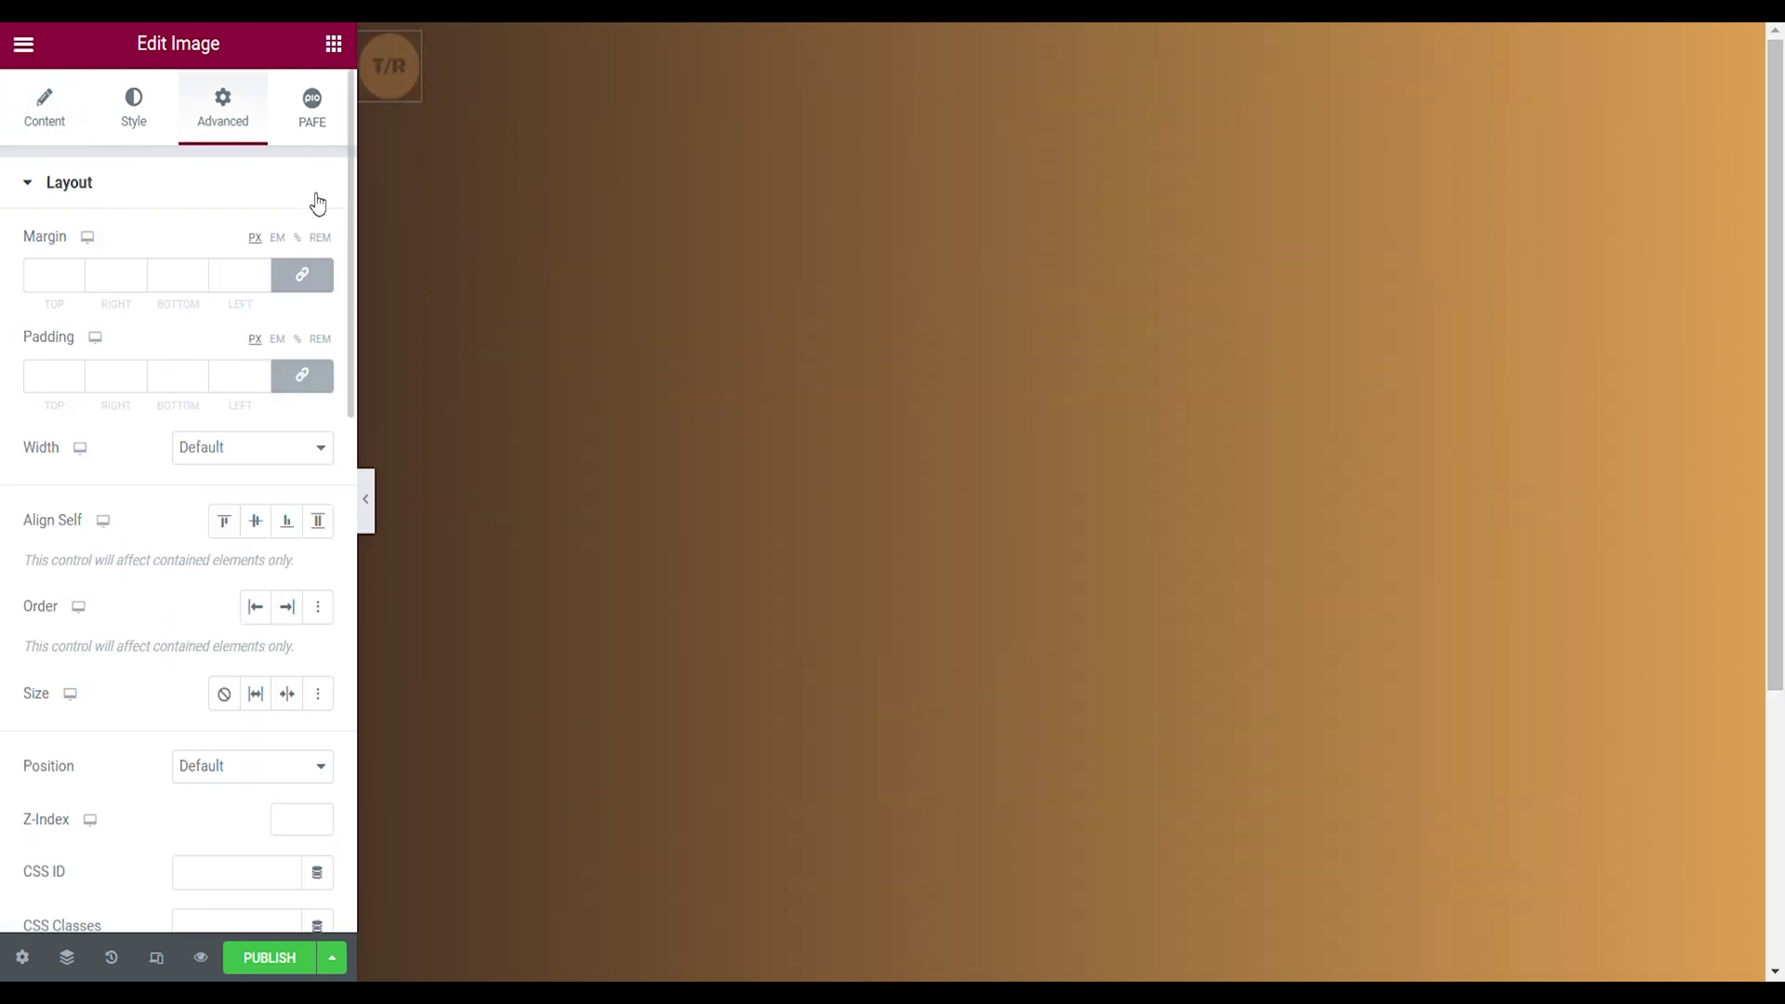
pyautogui.click(297, 238)
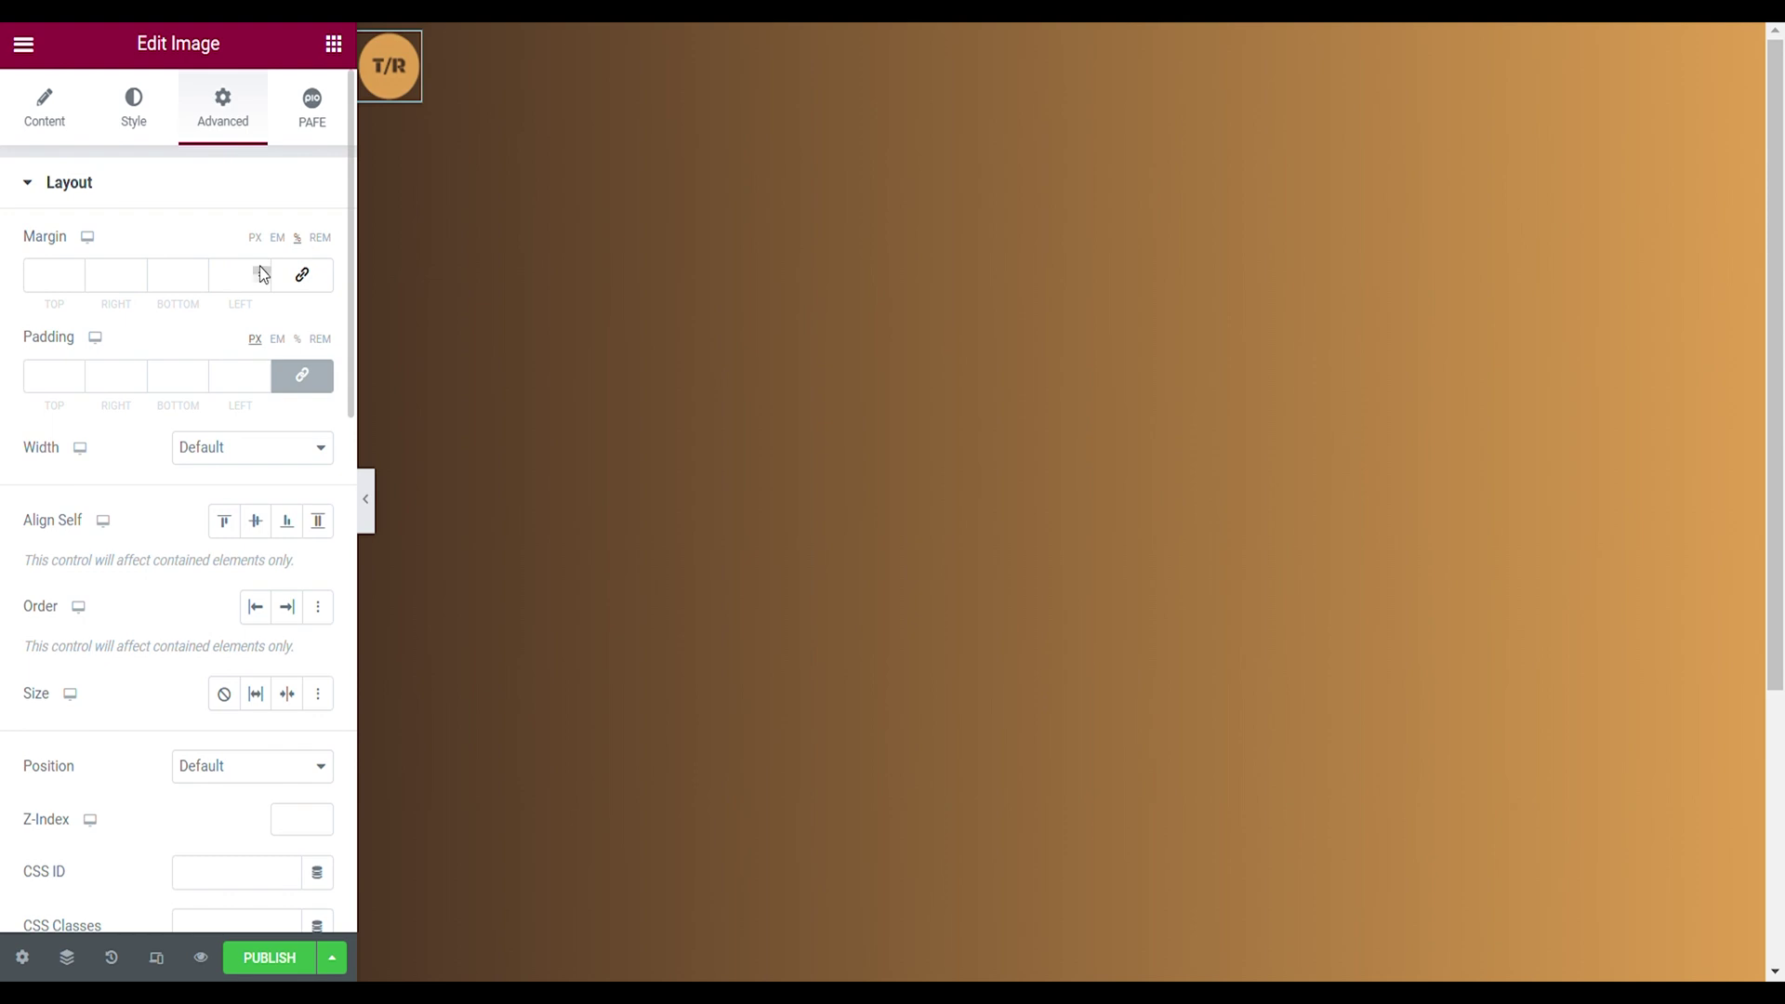
pyautogui.click(263, 277)
pyautogui.write('4')
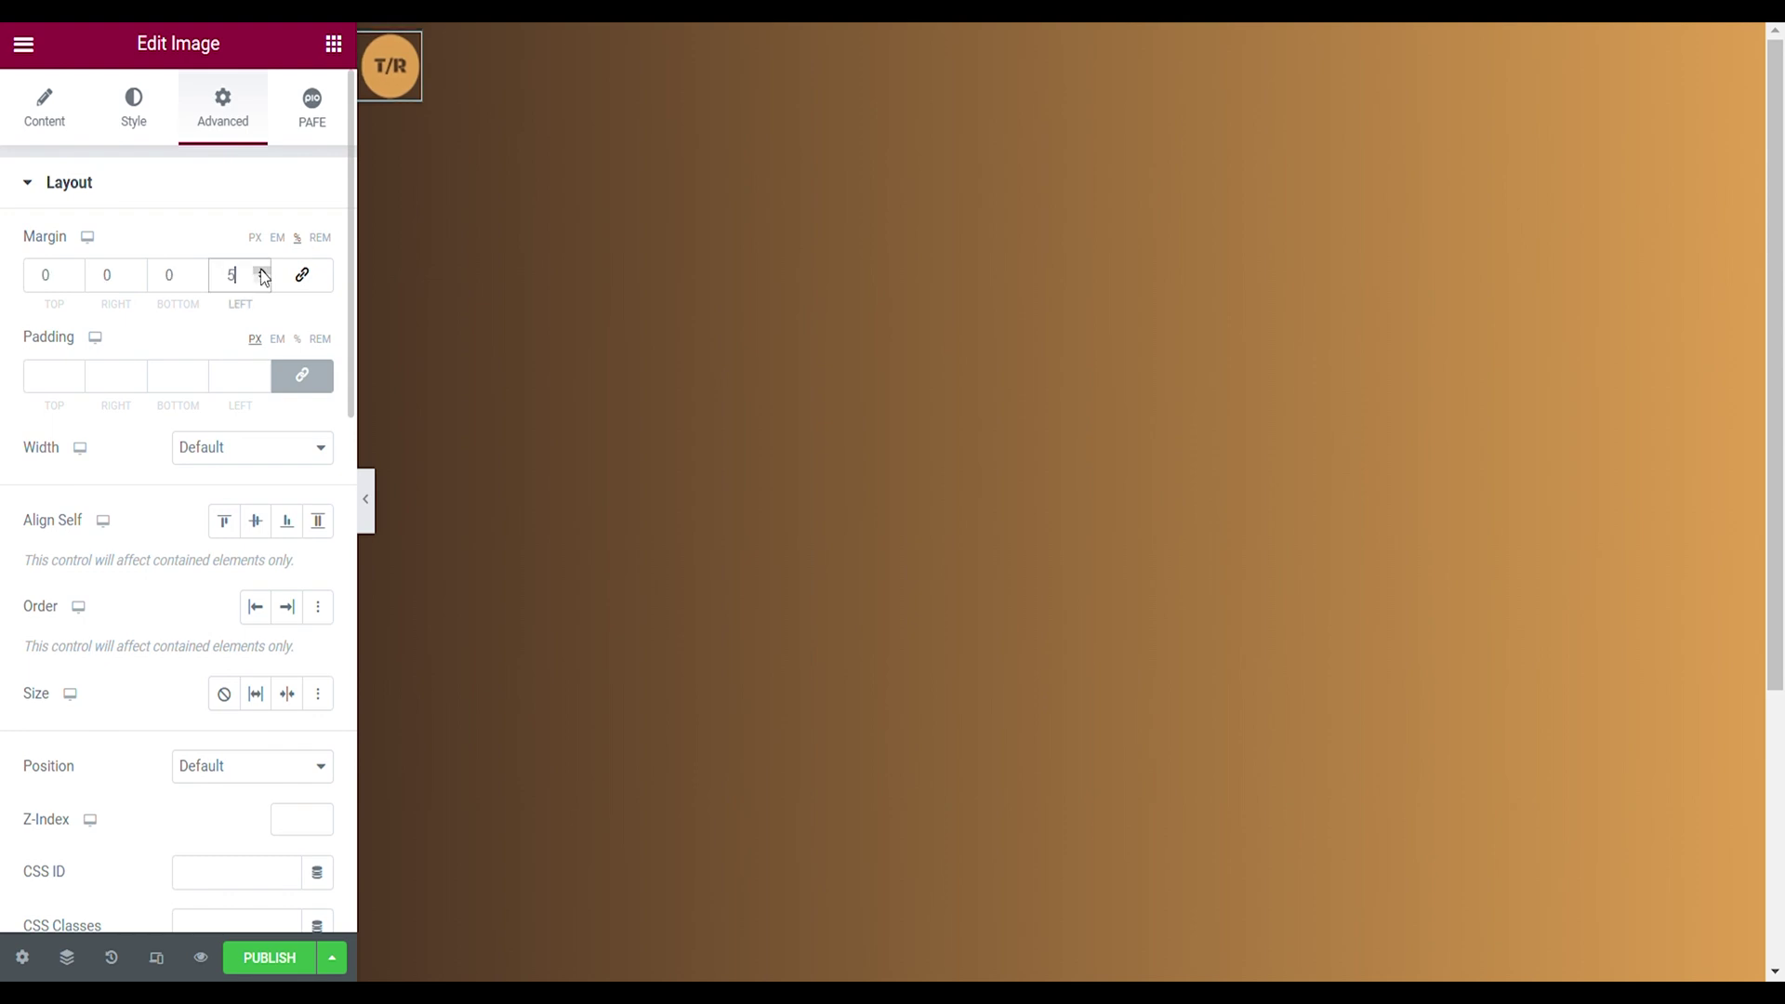
# Give the logo widget a custom width of 50% and align the image left
pyautogui.click(252, 447)
pyautogui.click(238, 467)
pyautogui.click(300, 529)
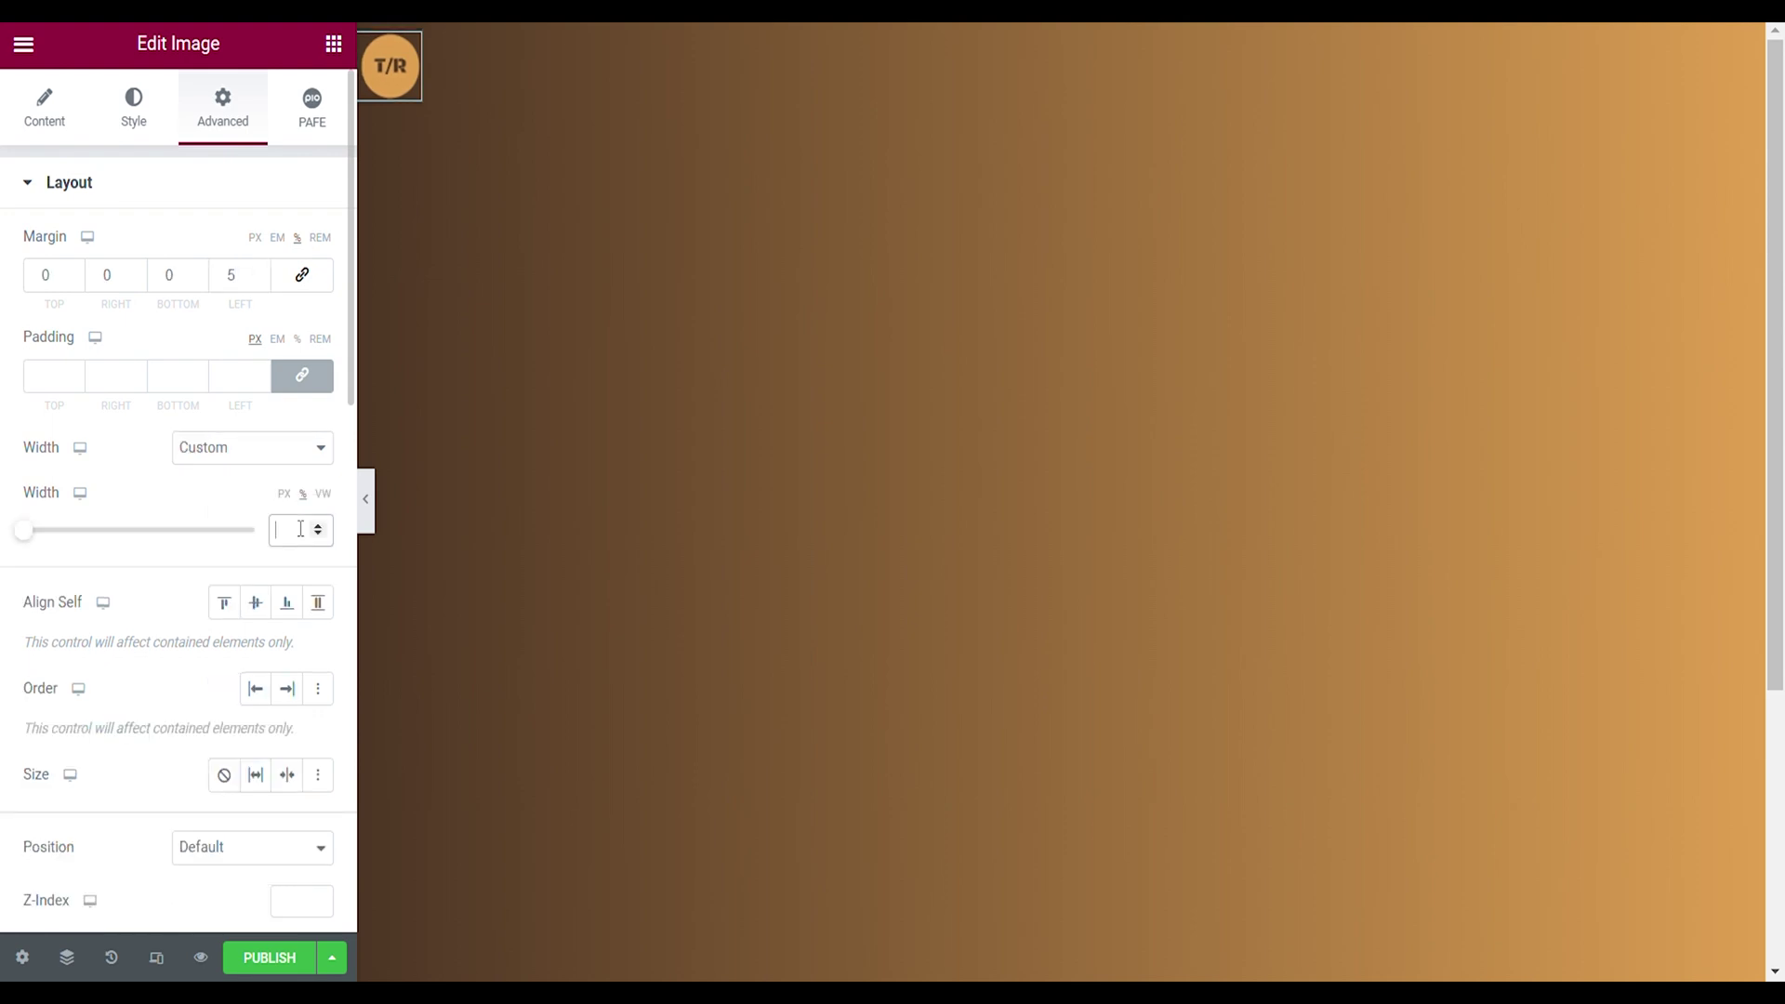
pyautogui.write('50')
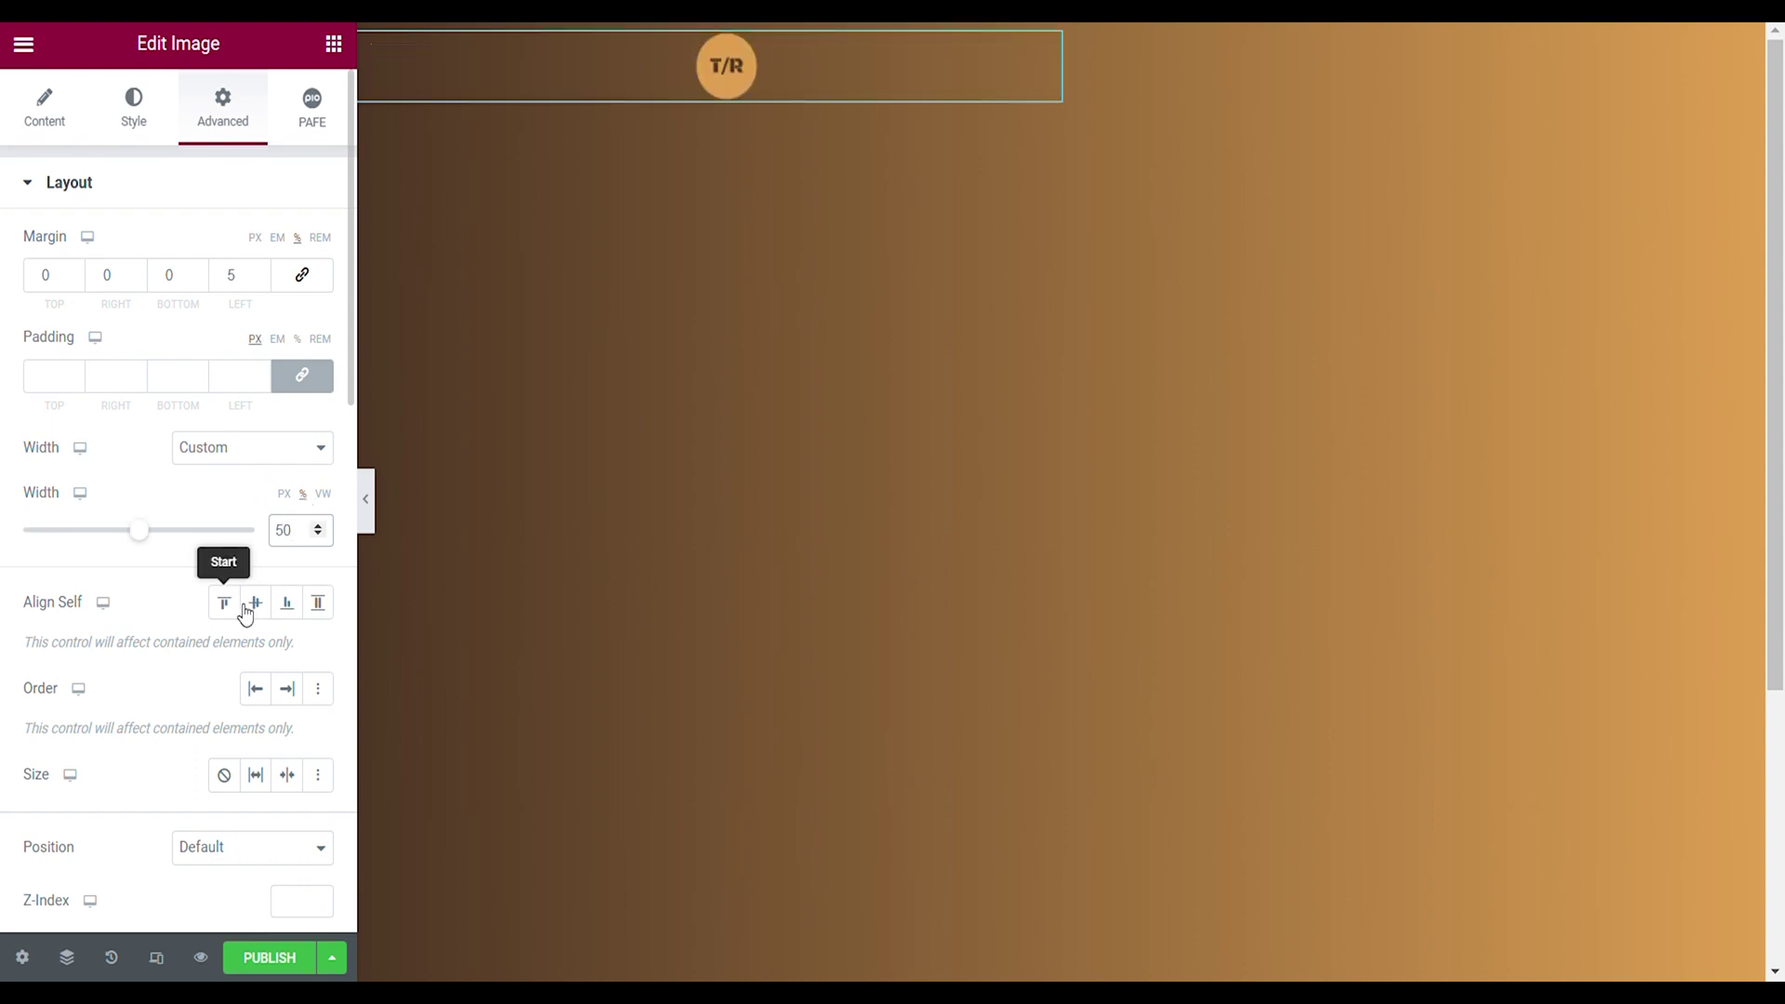
pyautogui.click(44, 107)
pyautogui.click(254, 643)
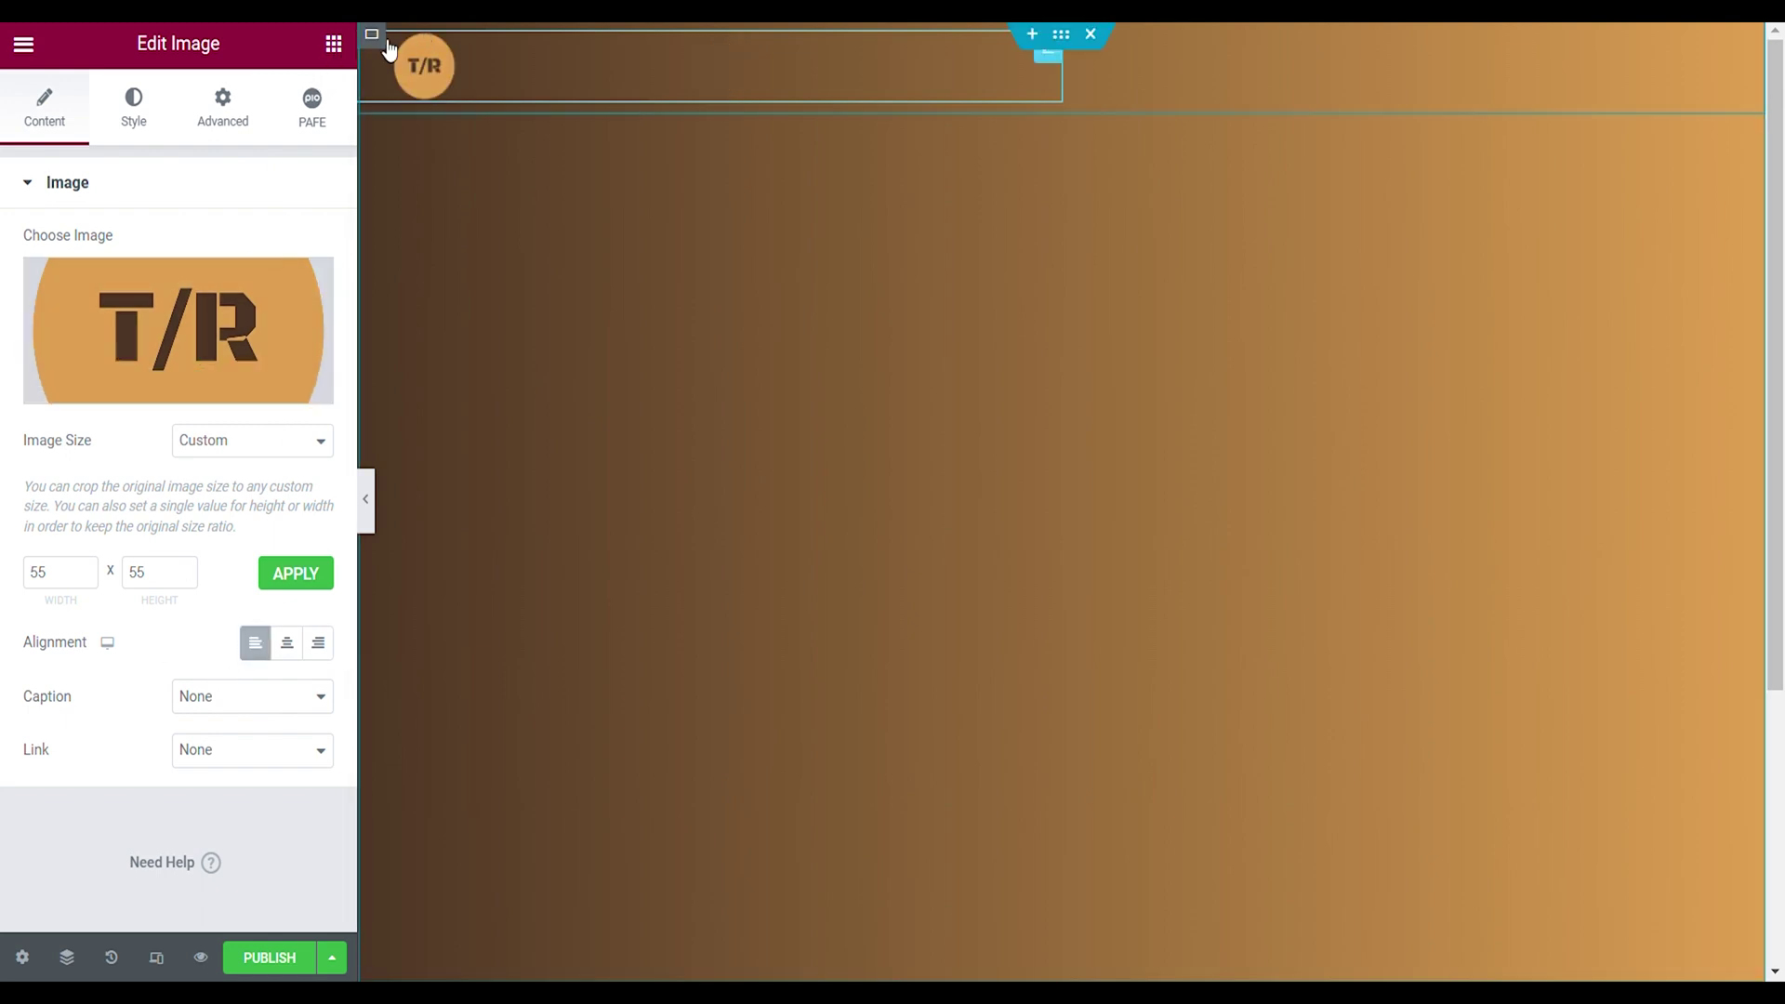
# Add a right-aligned Nav Menu widget beside the logo with its mobile dropdown breakpoint set to None
pyautogui.click(333, 44)
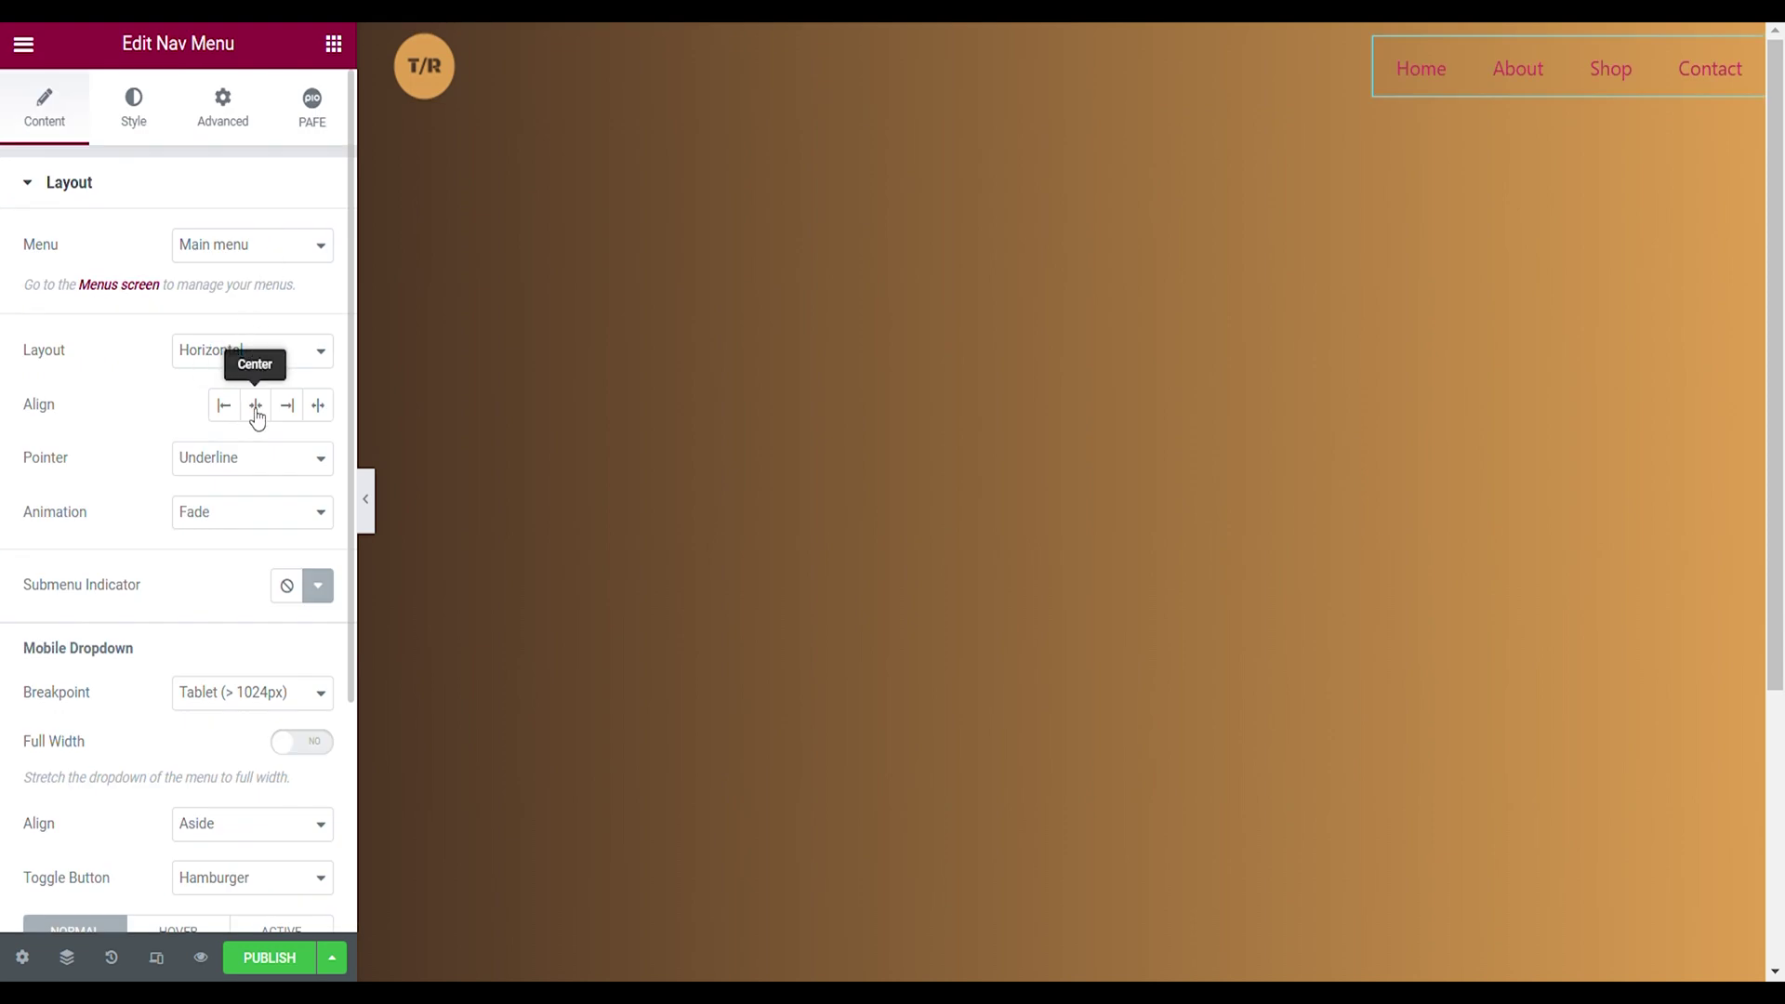
pyautogui.click(288, 409)
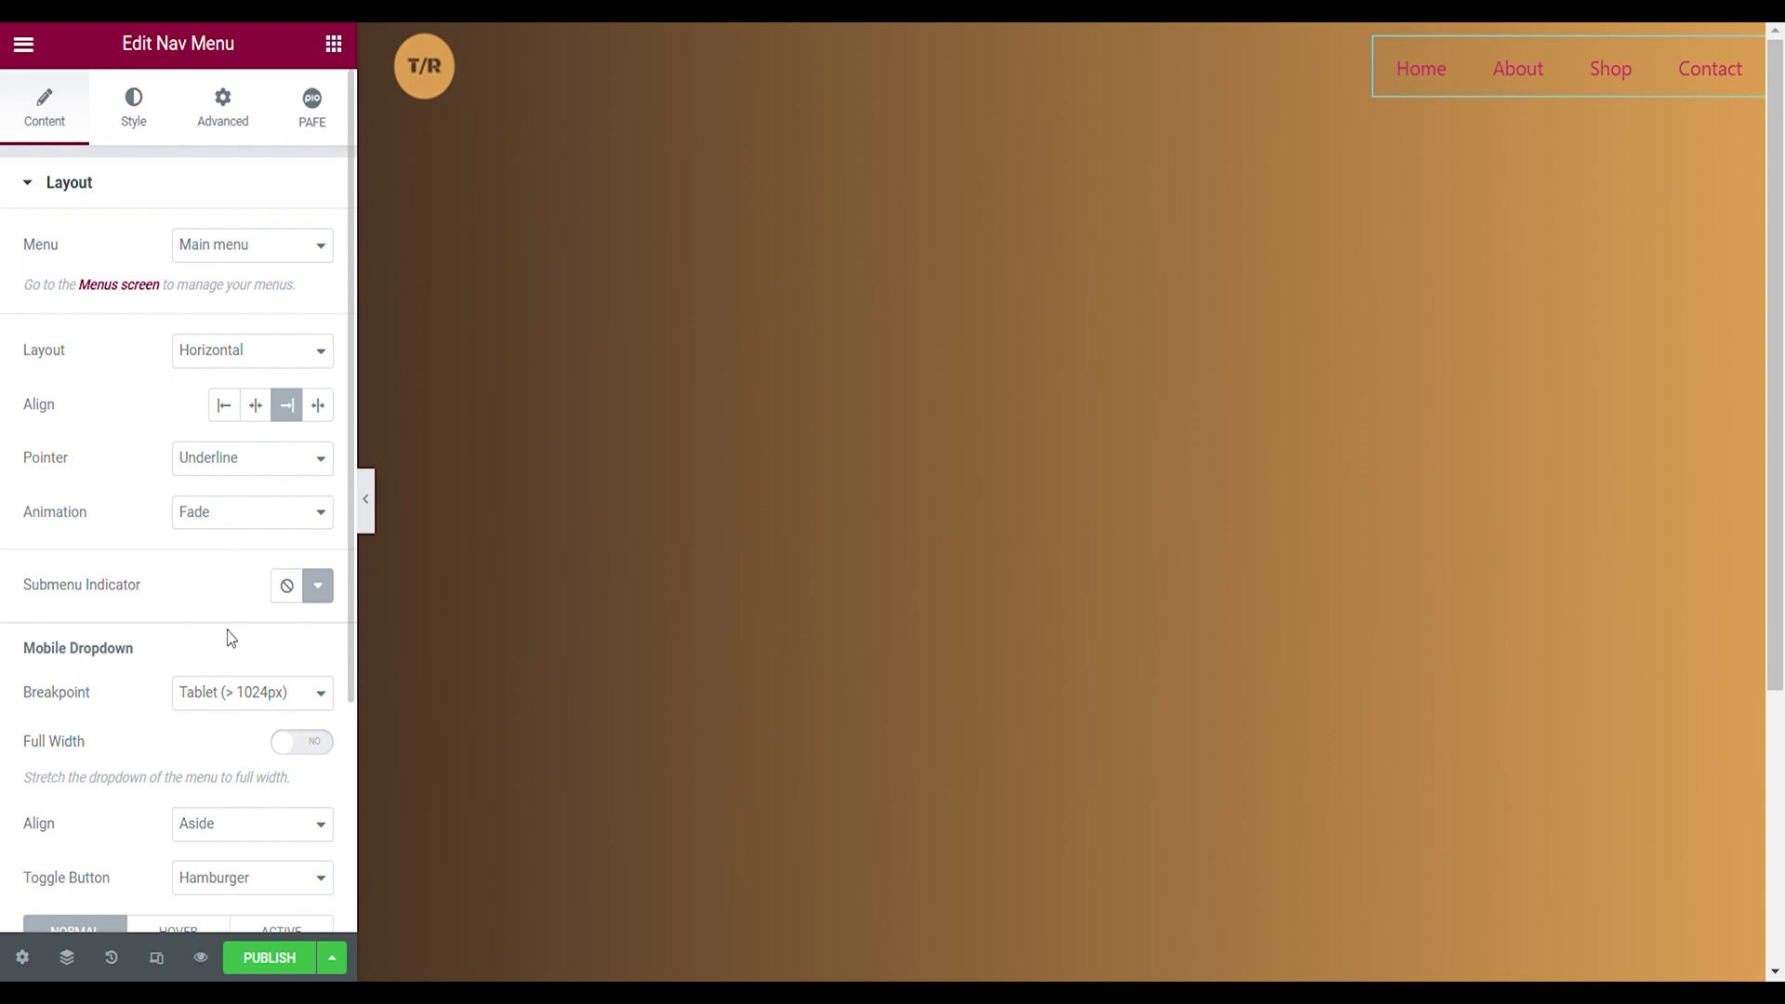
pyautogui.click(213, 725)
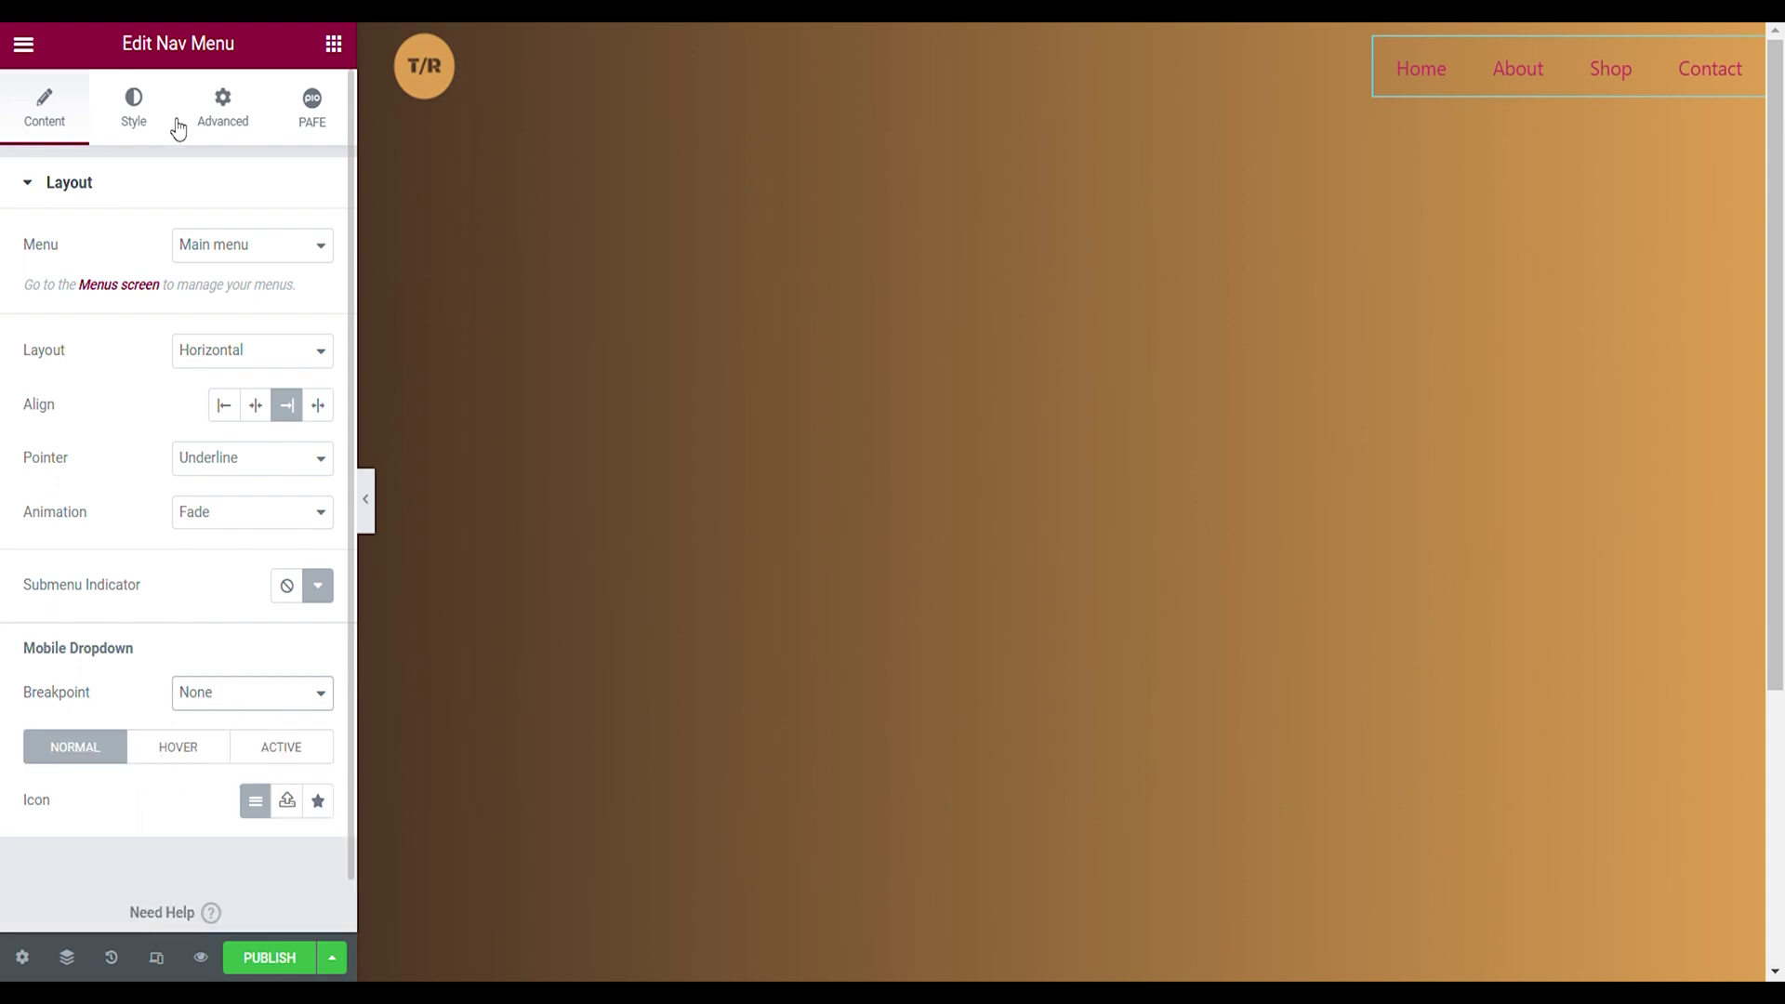
# Set the Nav Menu's padding to 0 and its right margin to 5%, with the other margins at 0
pyautogui.click(239, 137)
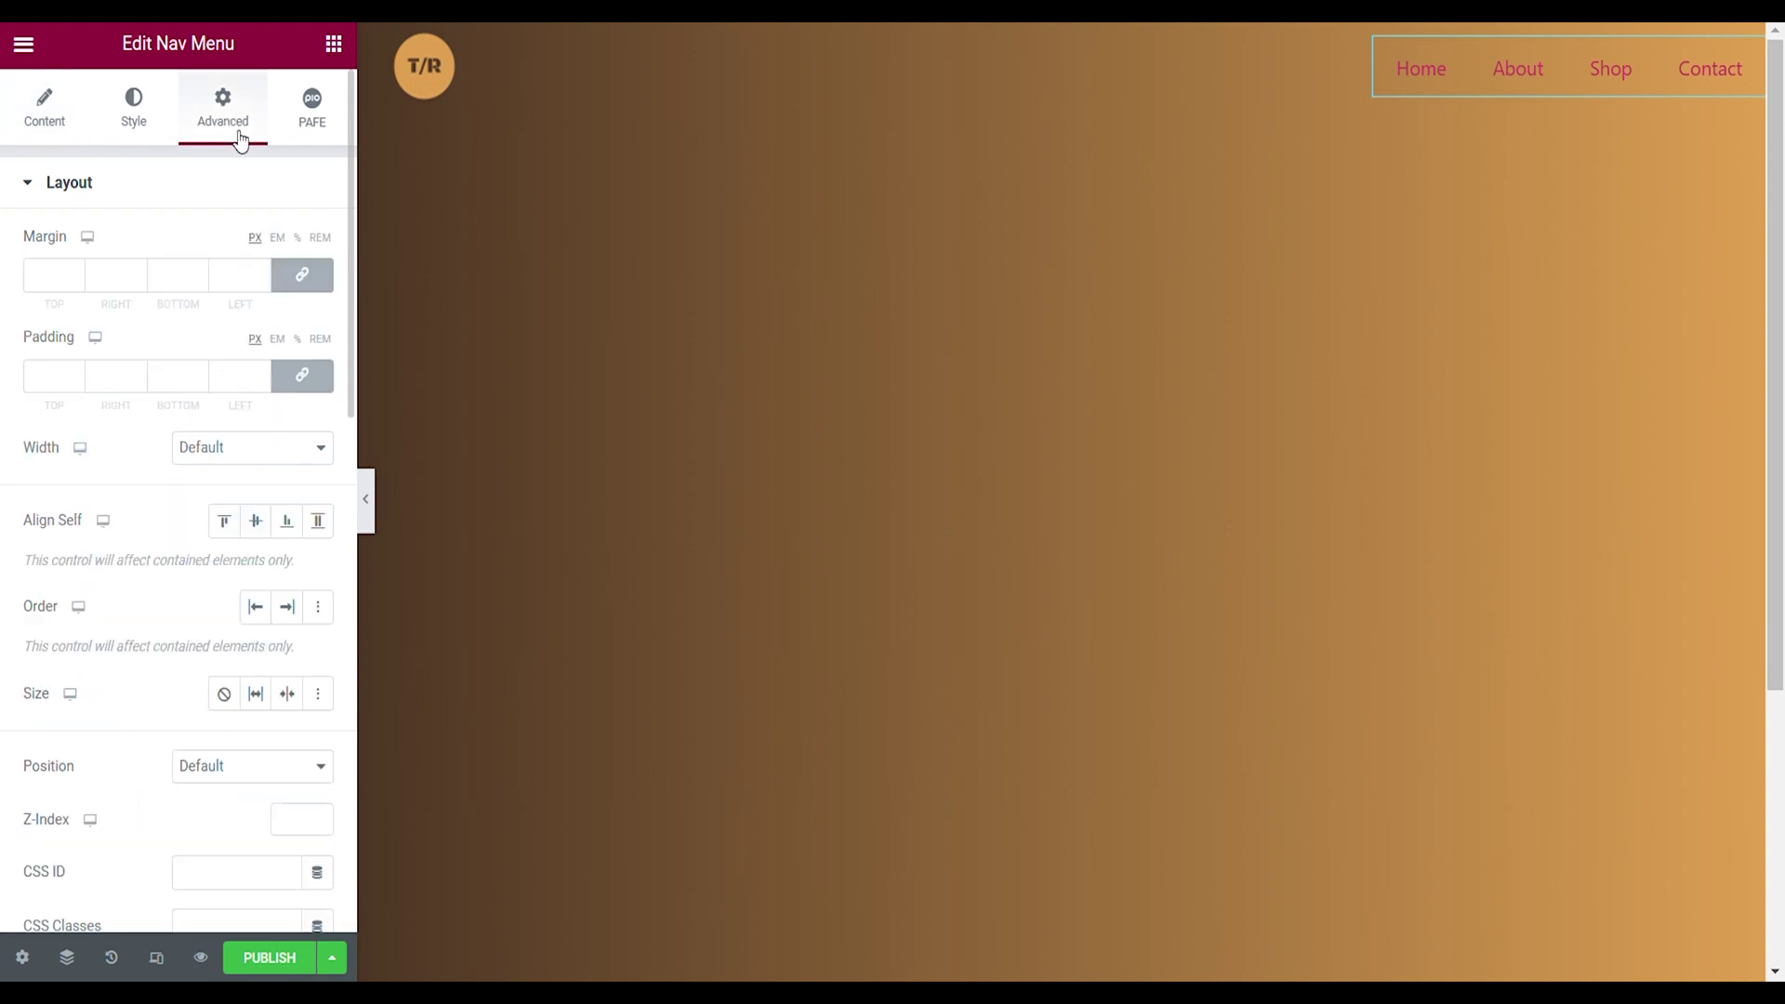
pyautogui.click(302, 375)
pyautogui.click(303, 276)
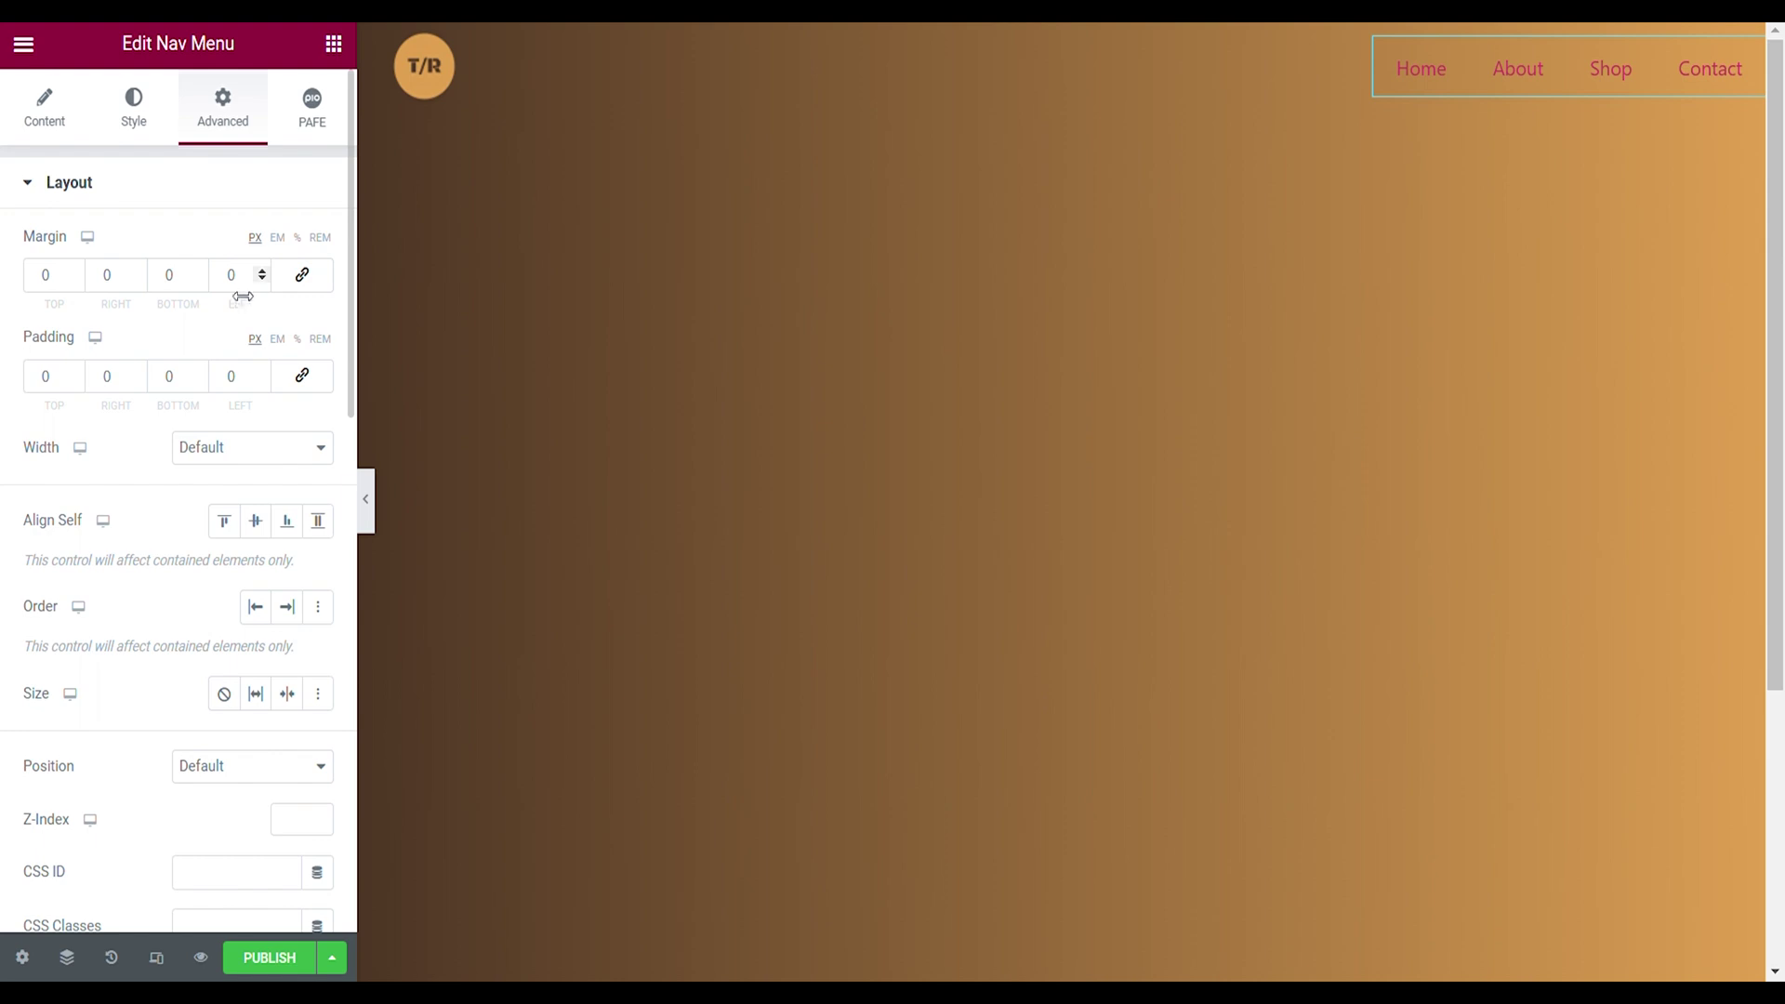
pyautogui.doubleClick(135, 275)
pyautogui.write('5')
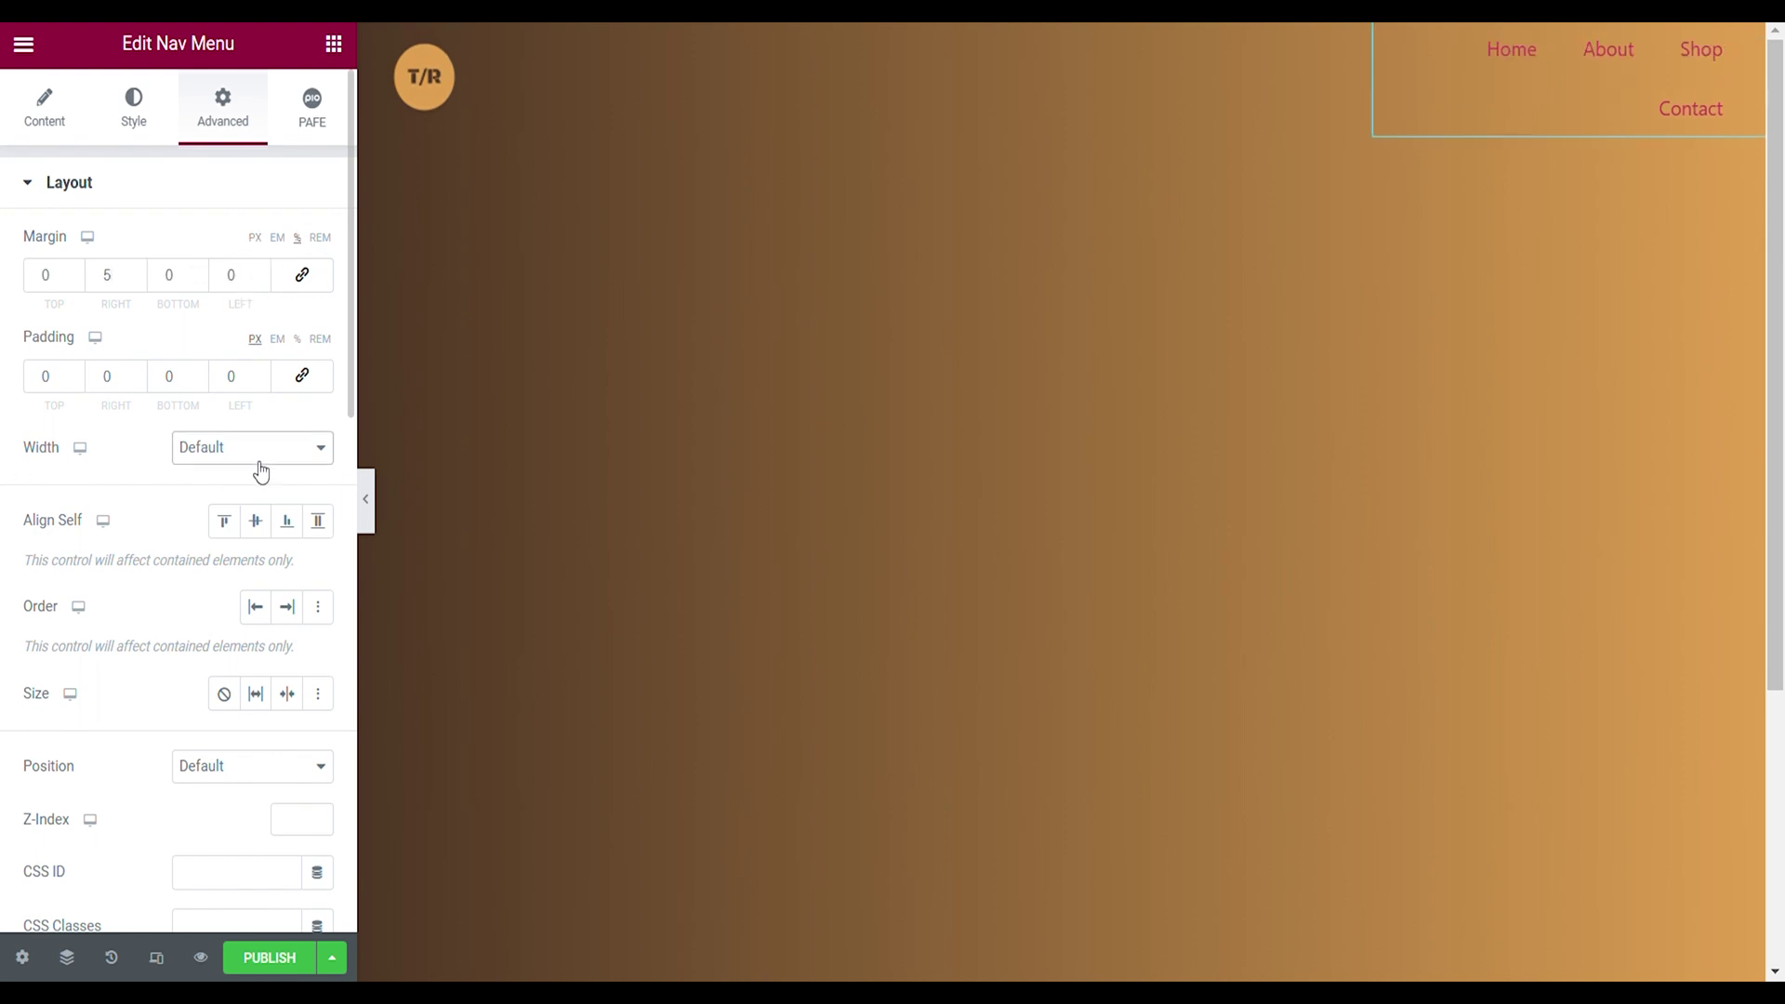
# Give the Nav Menu a custom width of 50% and paste the copied widget style onto it
pyautogui.click(210, 544)
pyautogui.click(293, 530)
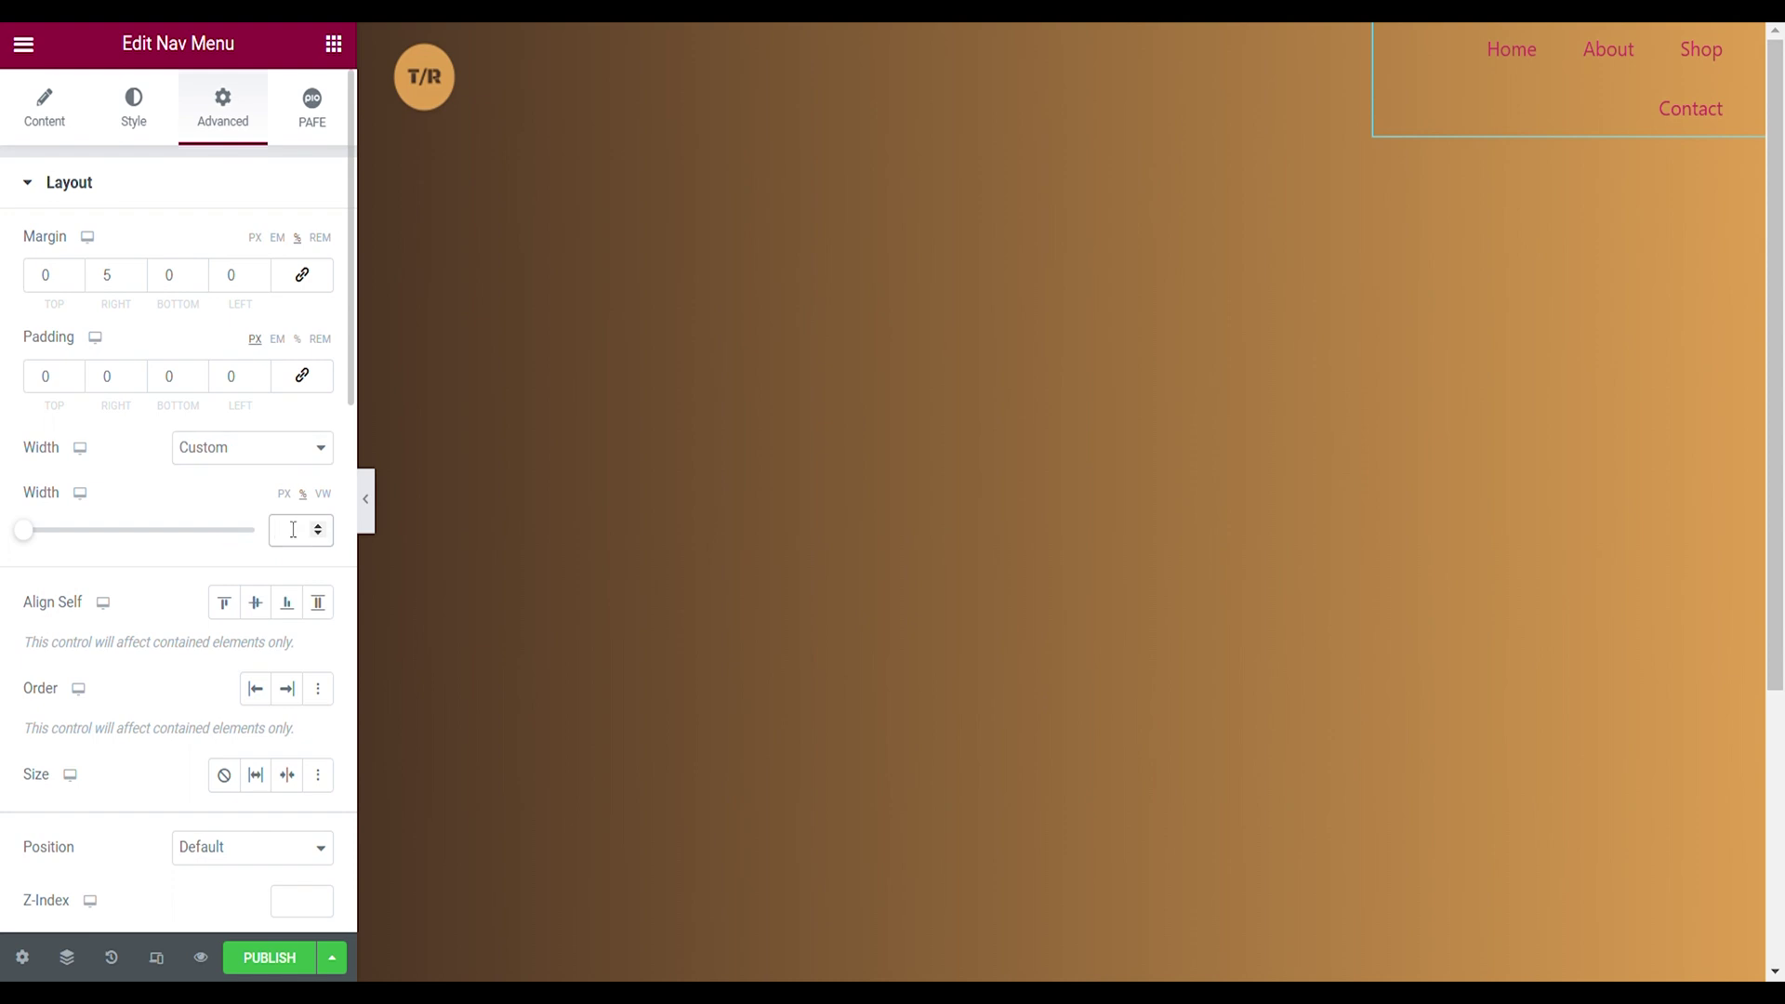
pyautogui.write('50')
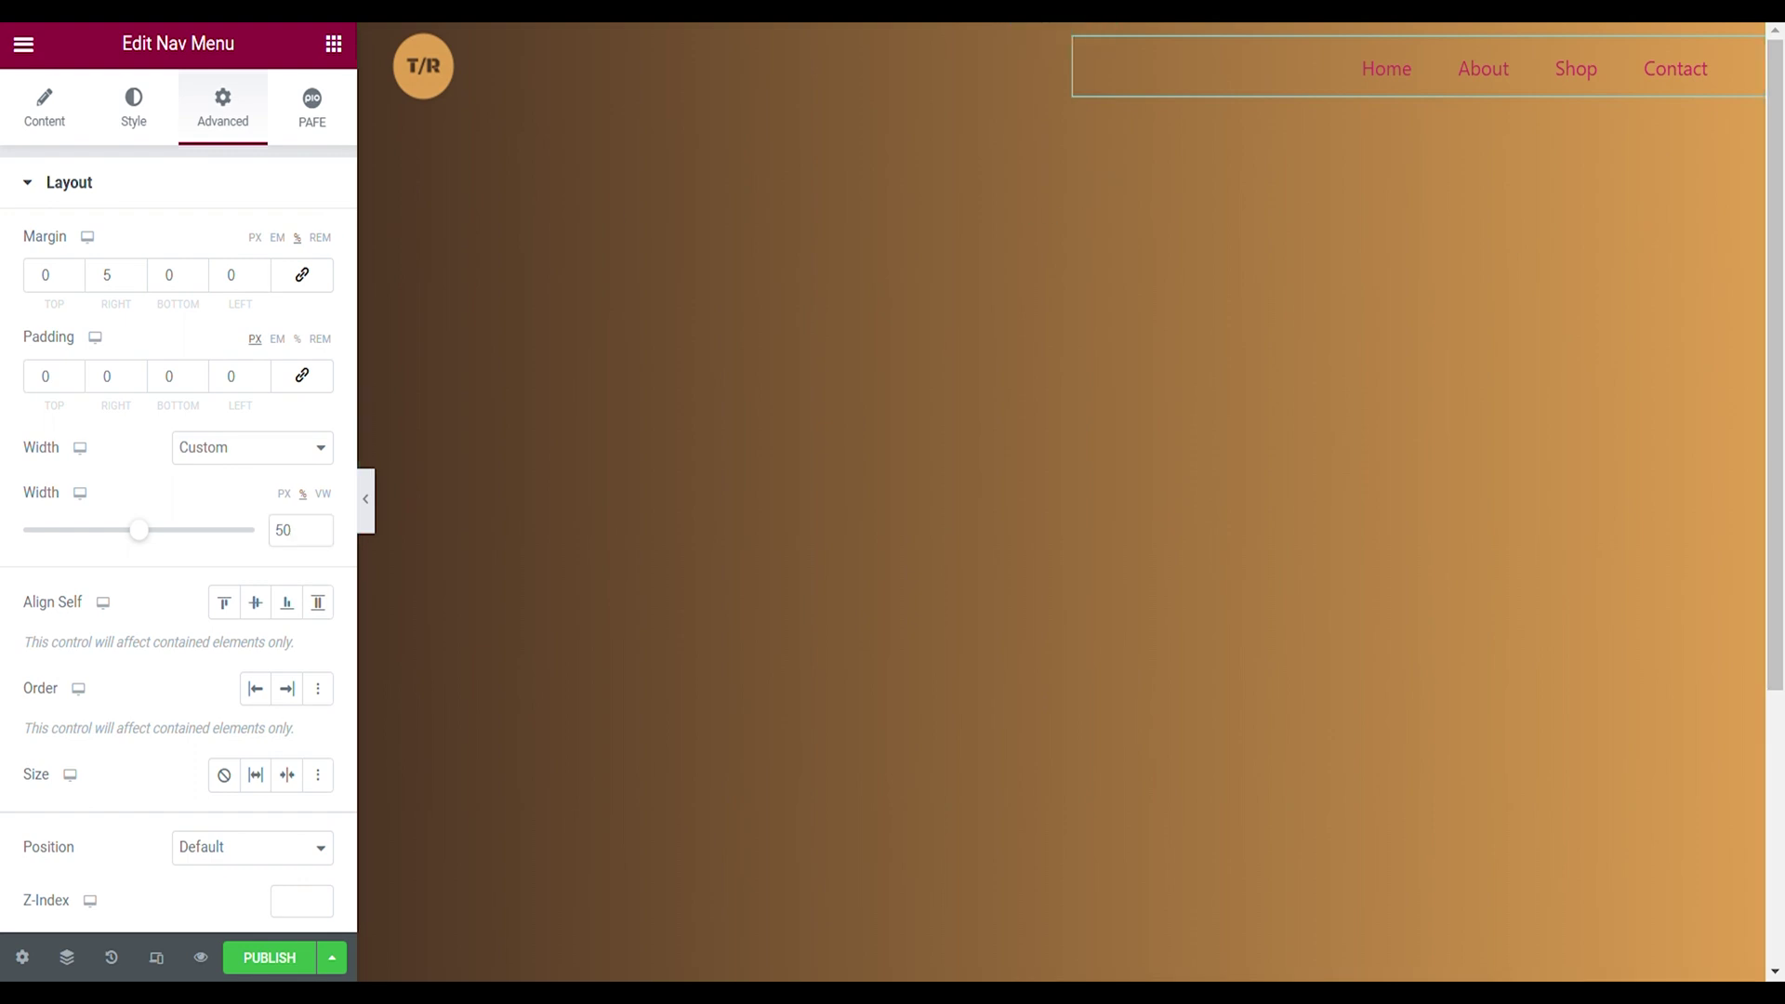
pyautogui.rightClick(1521, 72)
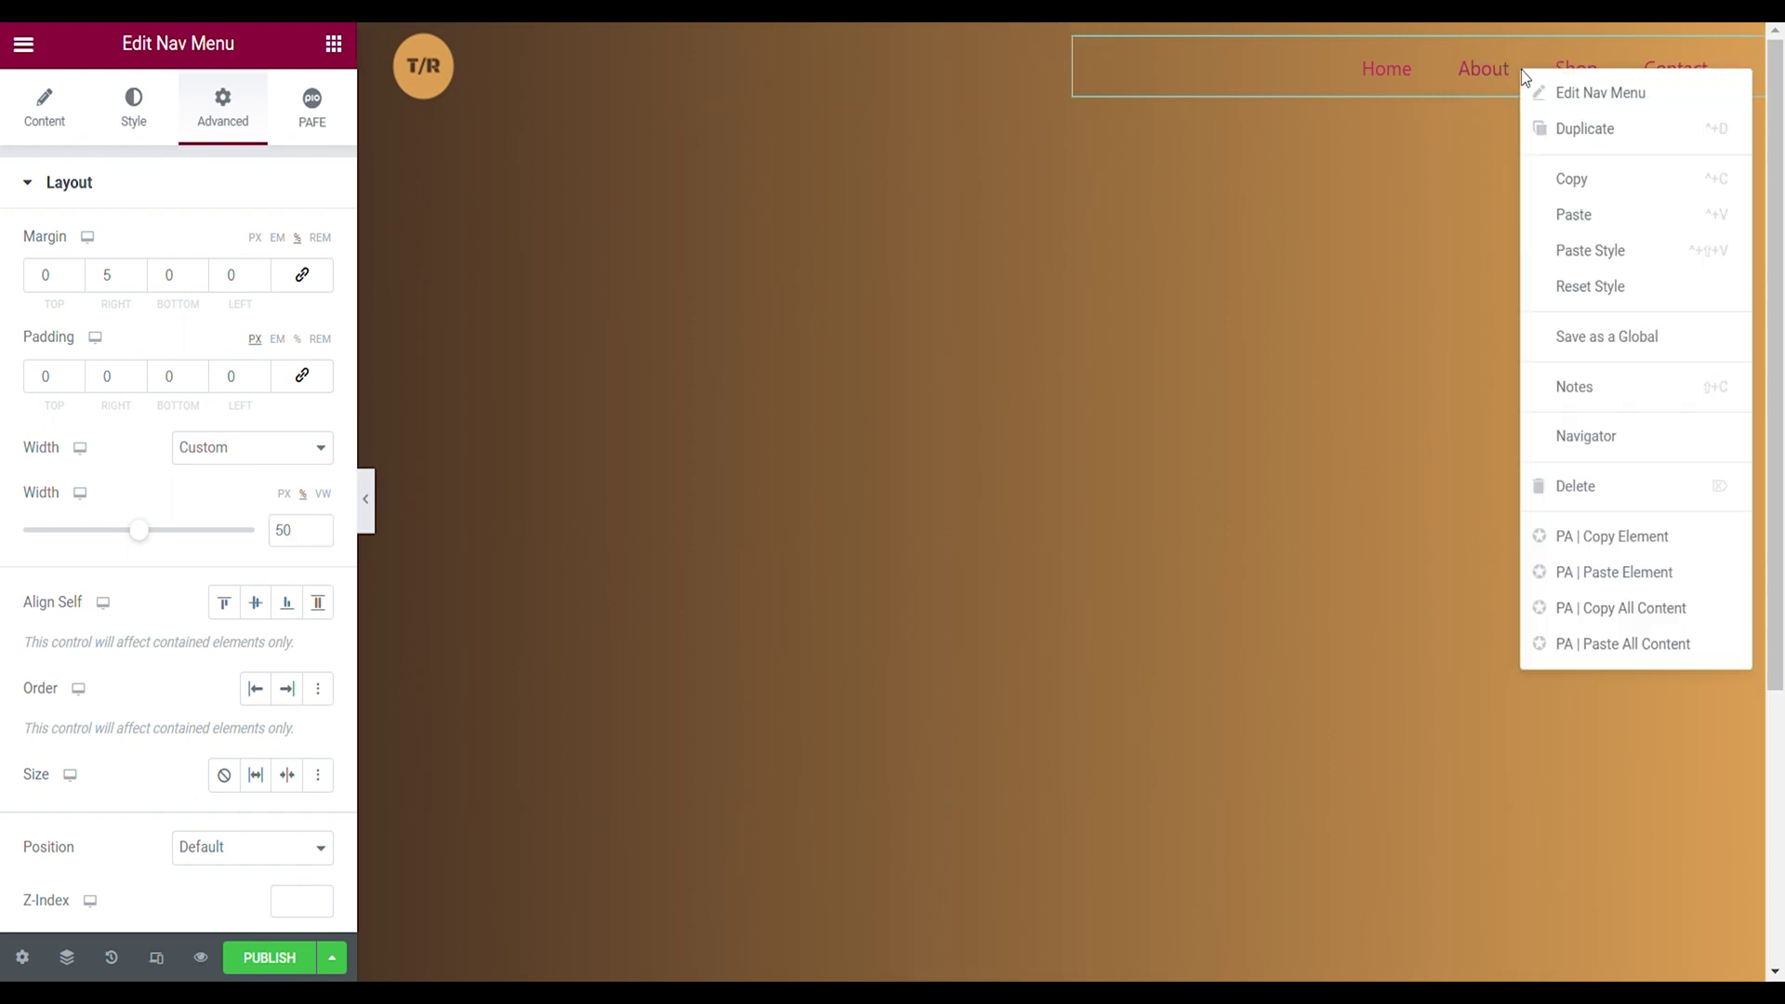
pyautogui.click(1570, 253)
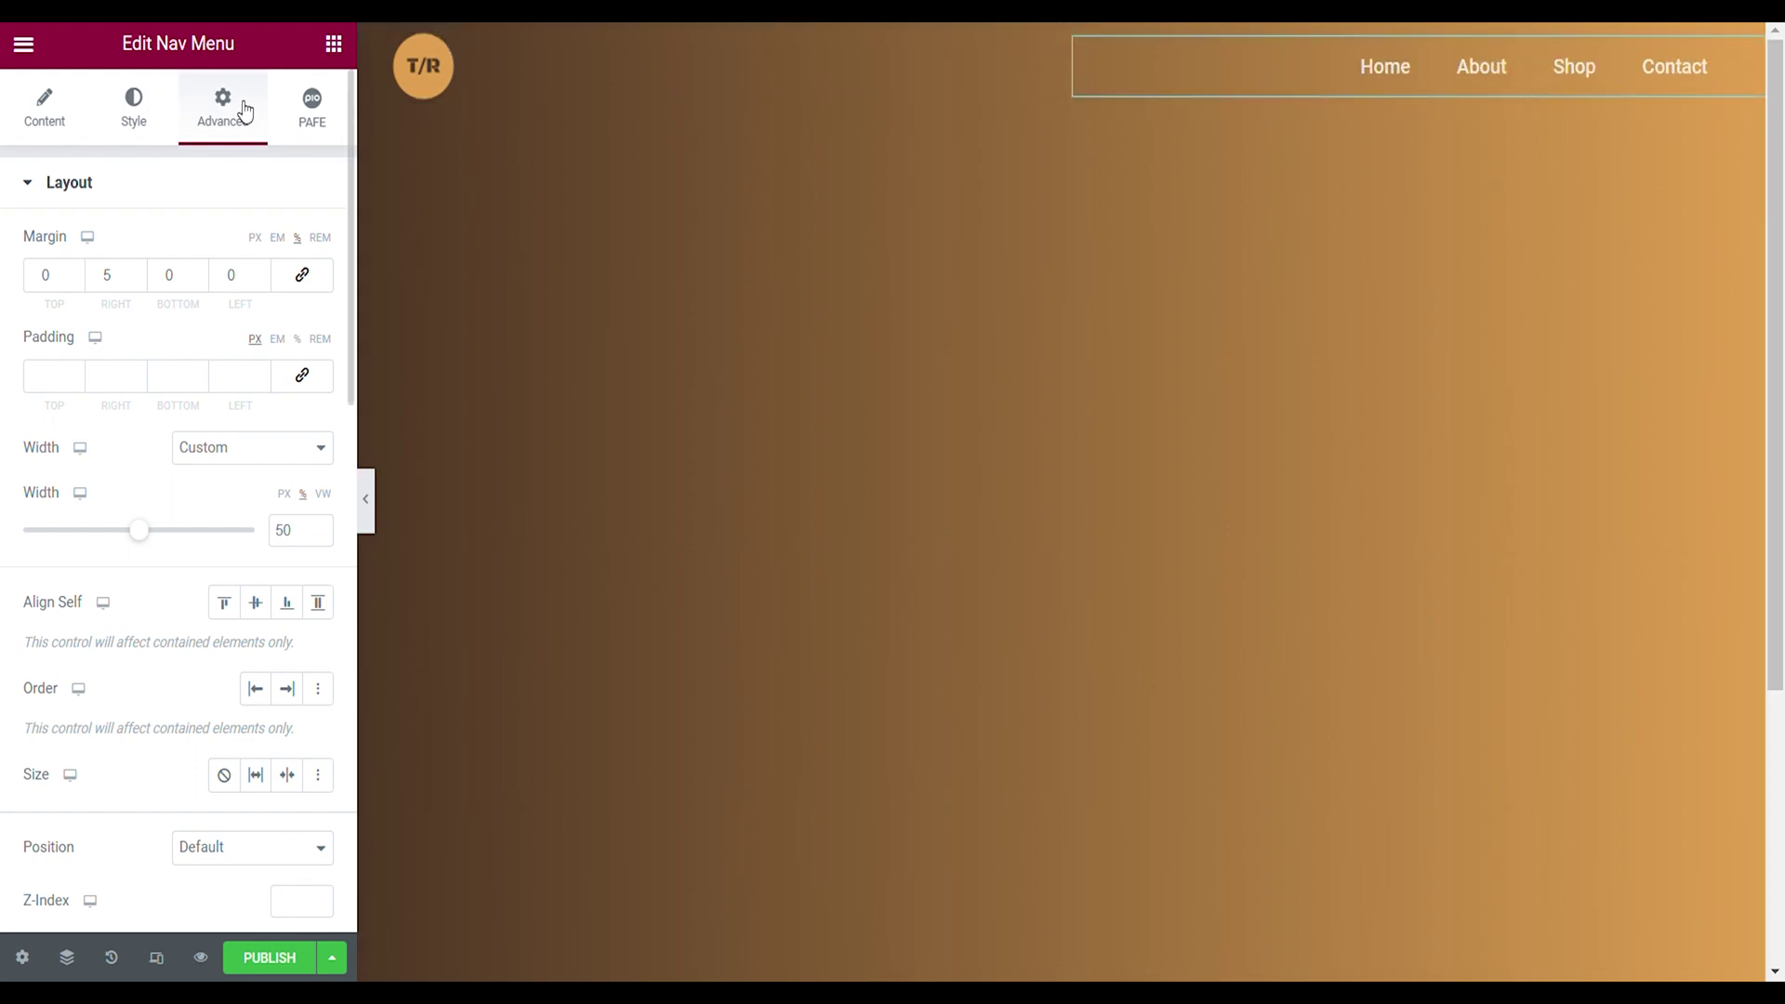
# Examine the Nav Menu's typography settings and its text colors for the normal, hover and active states
pyautogui.click(134, 104)
pyautogui.click(320, 253)
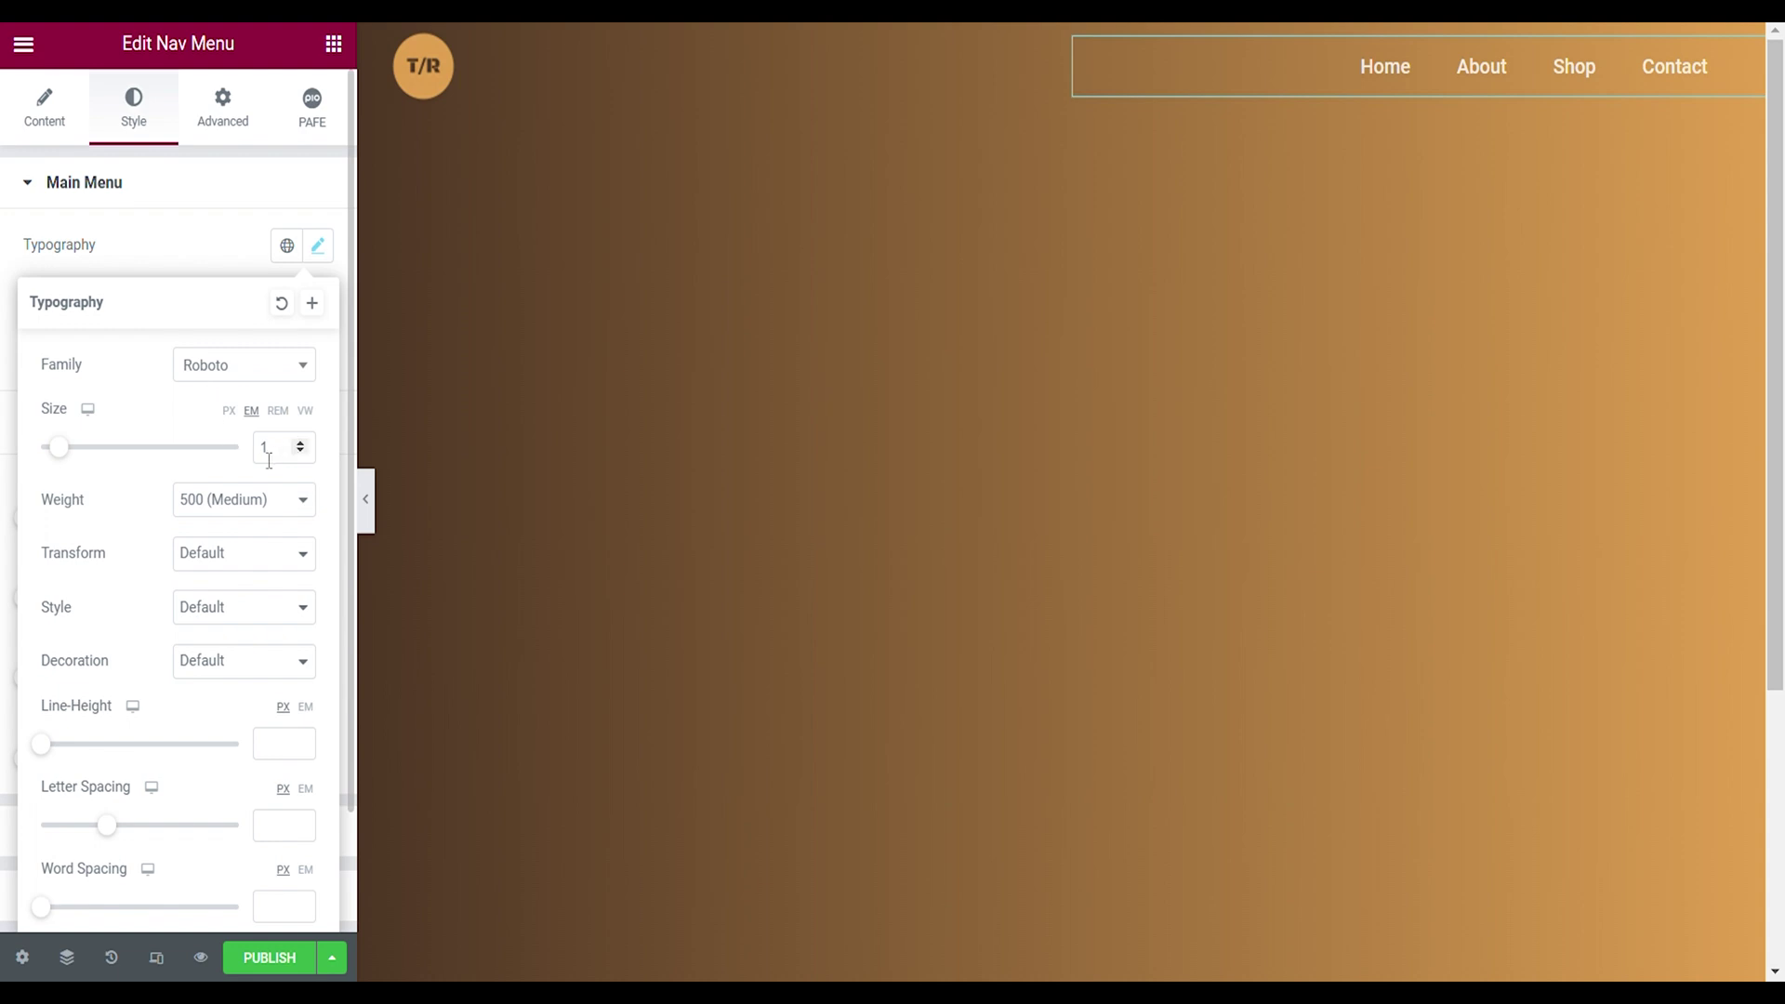
pyautogui.click(198, 268)
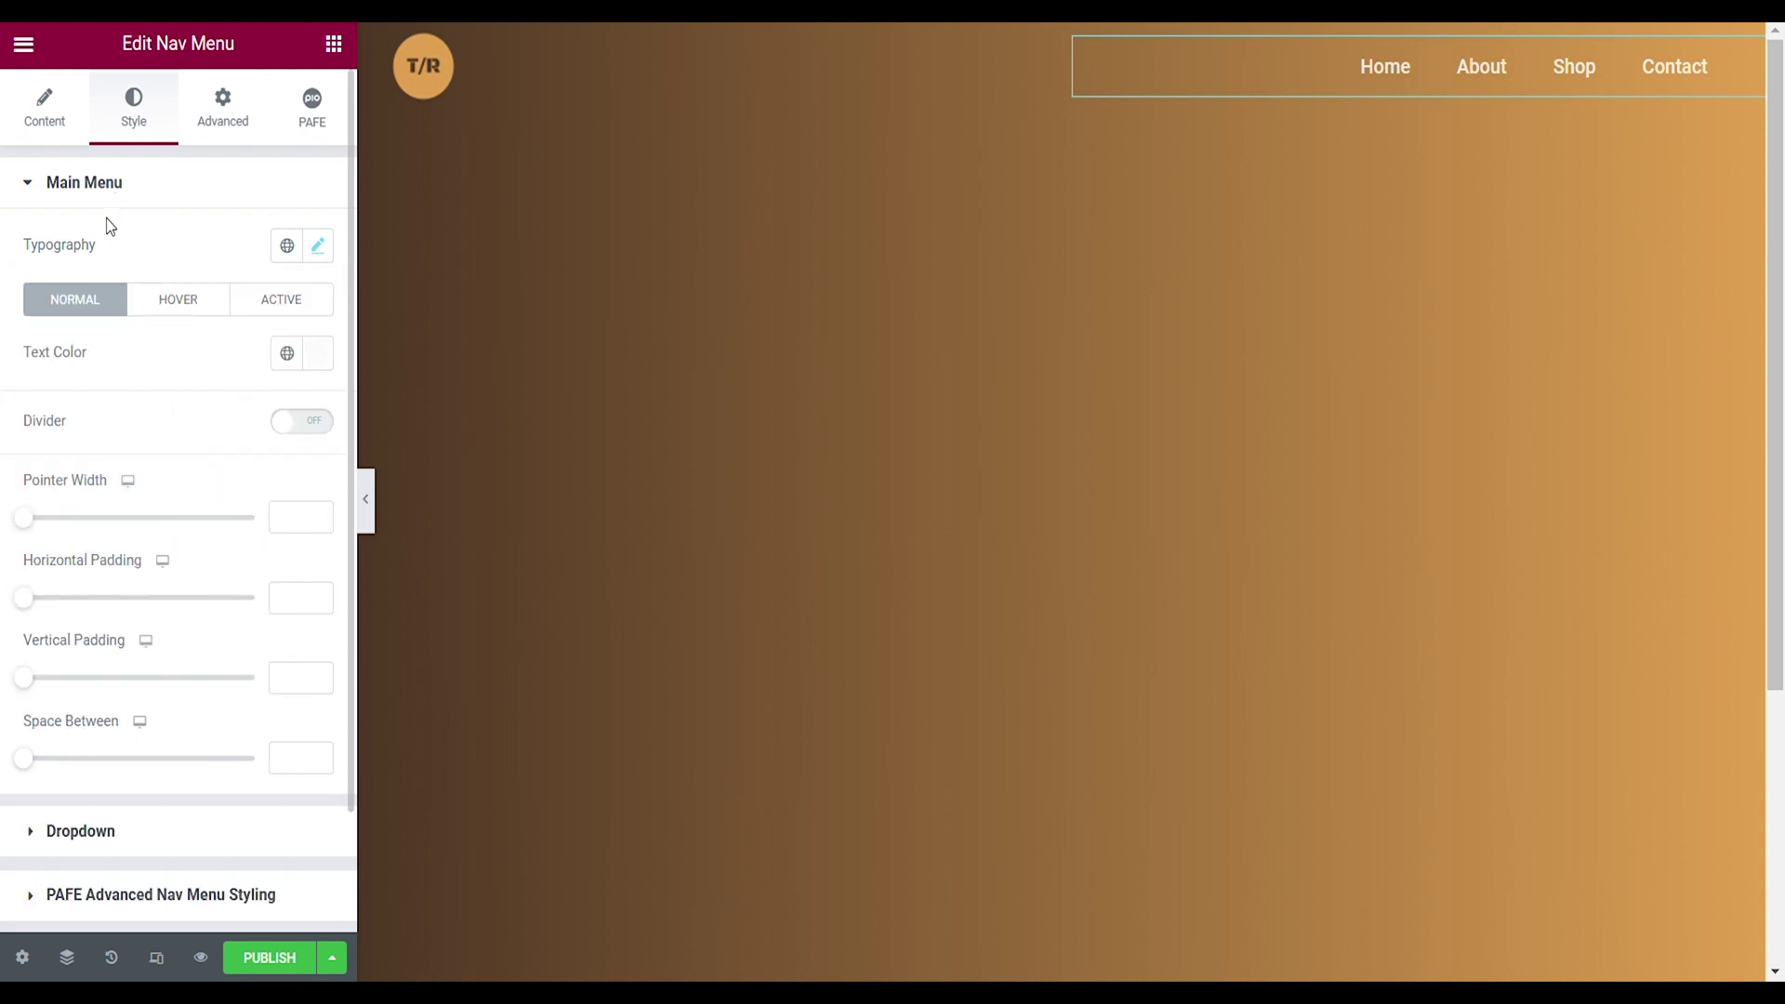
pyautogui.click(327, 359)
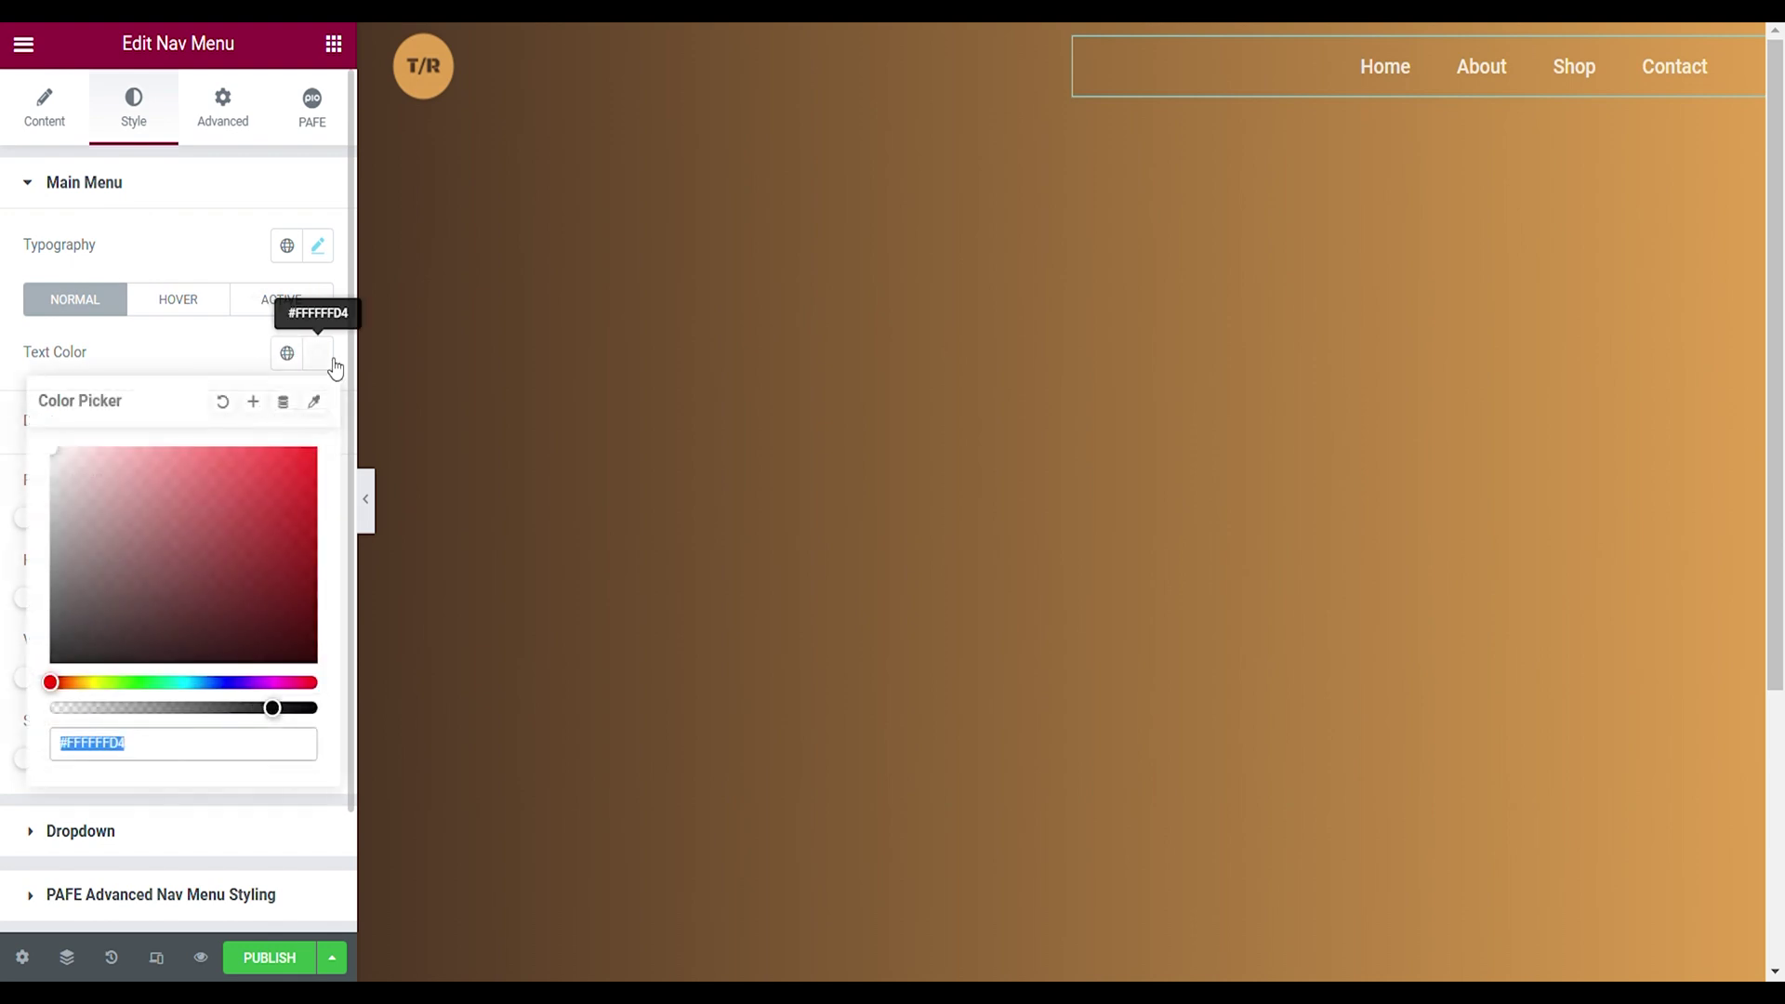
pyautogui.click(189, 316)
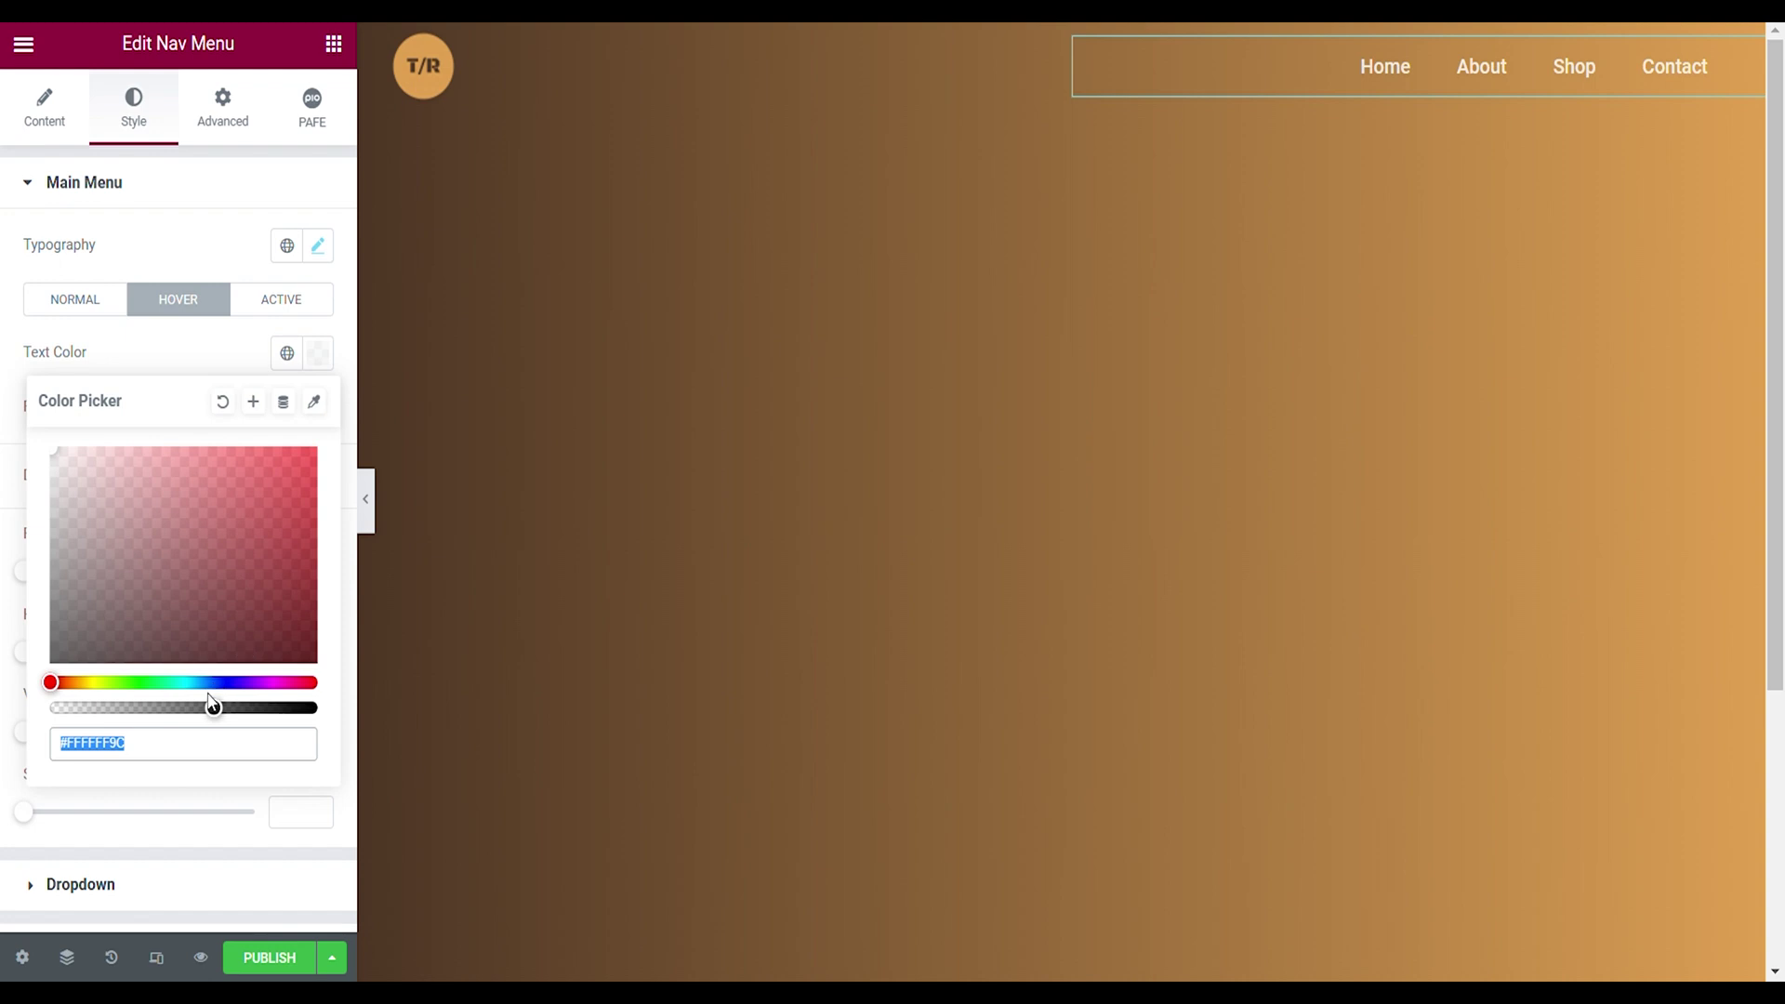
pyautogui.click(284, 316)
pyautogui.click(317, 354)
pyautogui.click(262, 246)
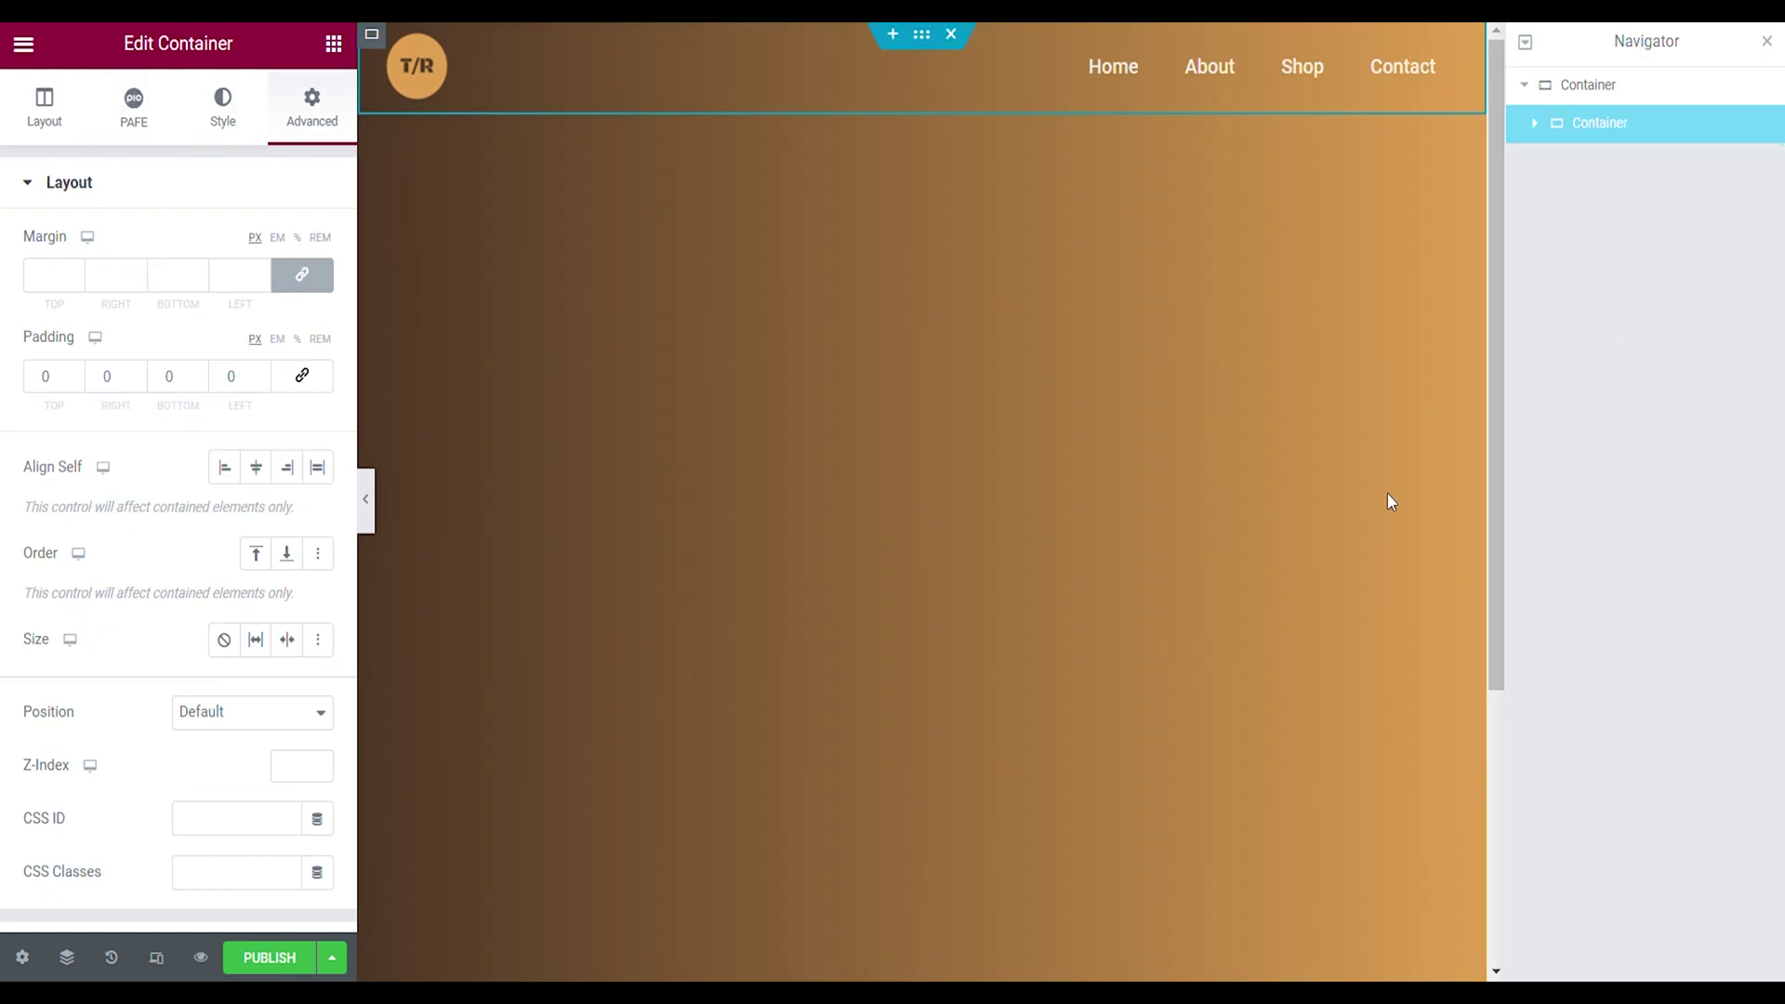
# Add a full-width container below the header row with a minimum height of 75 VH
pyautogui.rightClick(1594, 124)
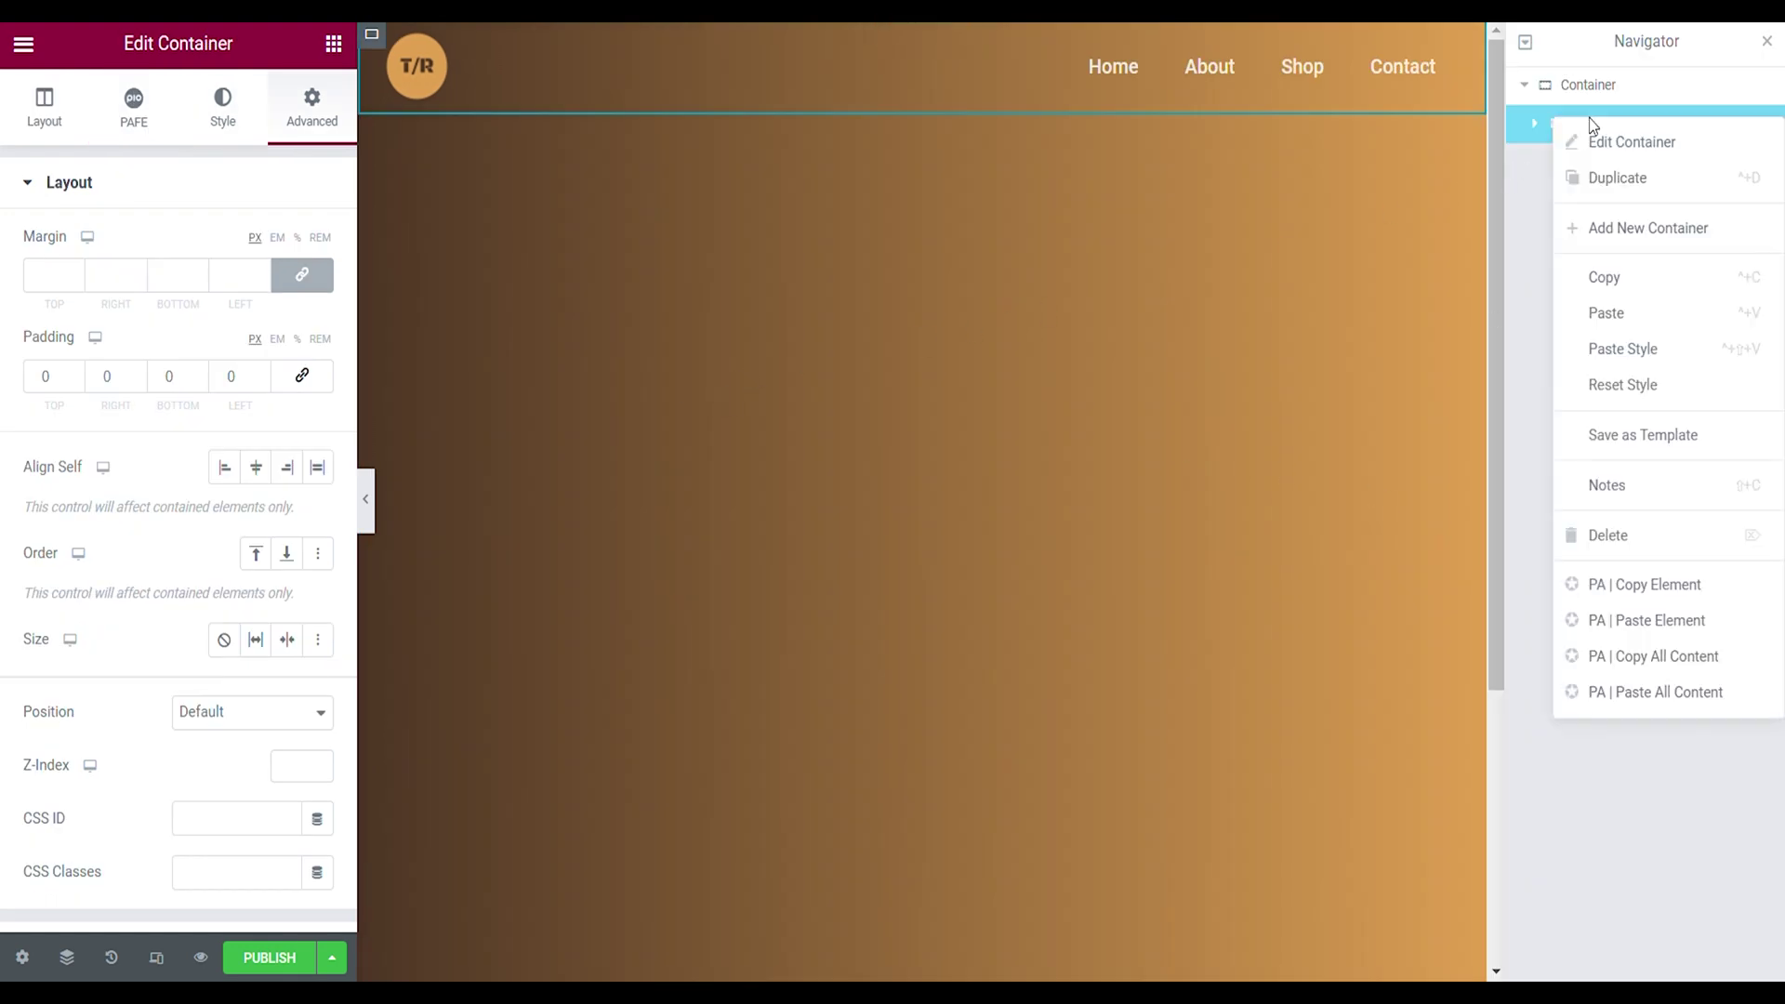
pyautogui.click(1609, 232)
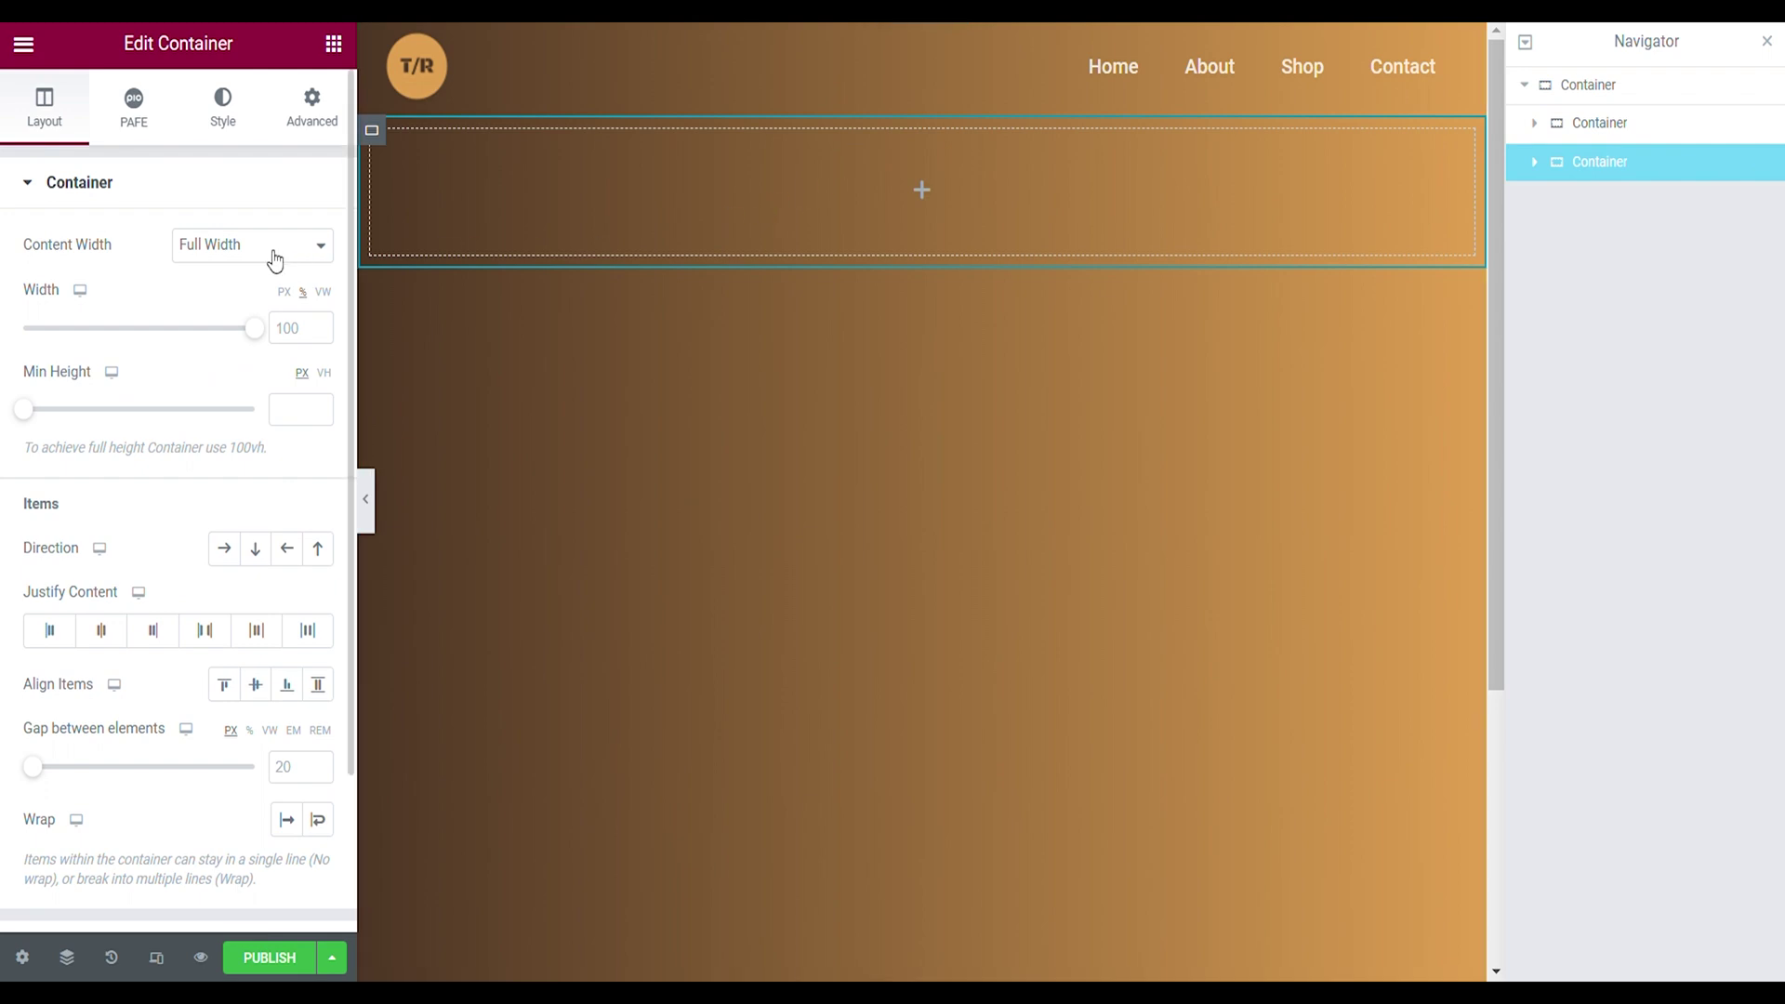
pyautogui.click(325, 374)
pyautogui.write('75')
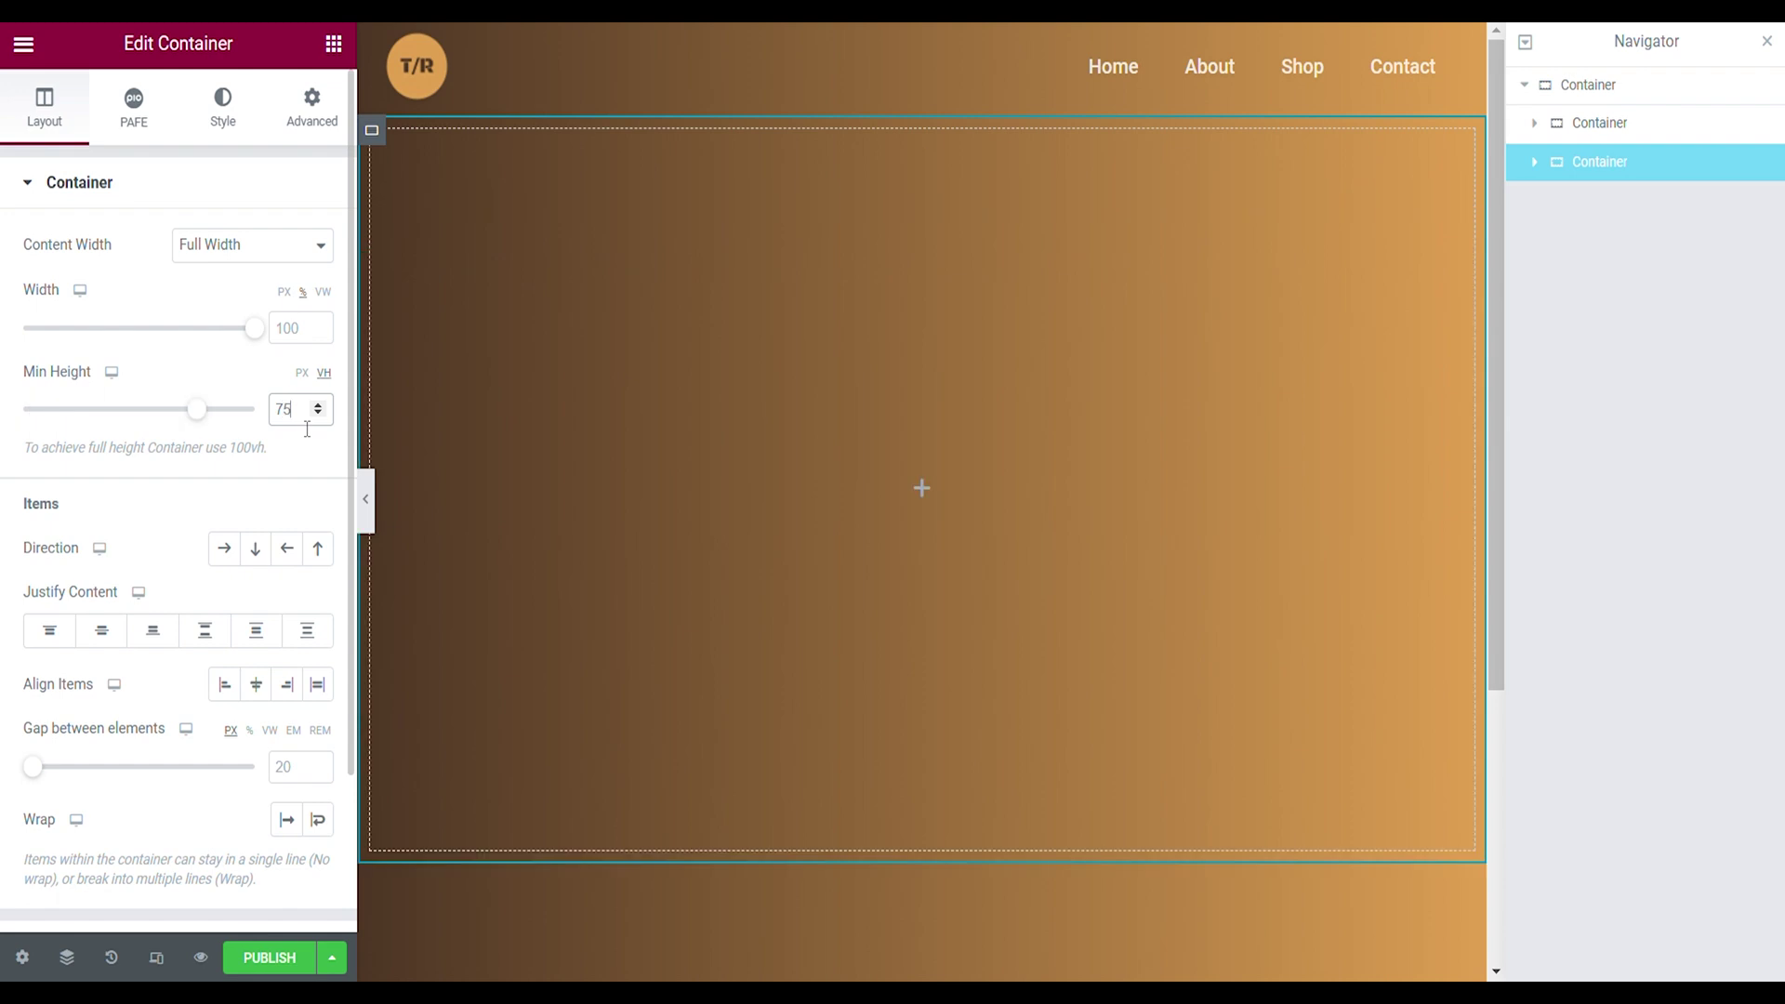
# Set the new container to row direction with a gap of 0 between elements and padding of 0
pyautogui.click(223, 550)
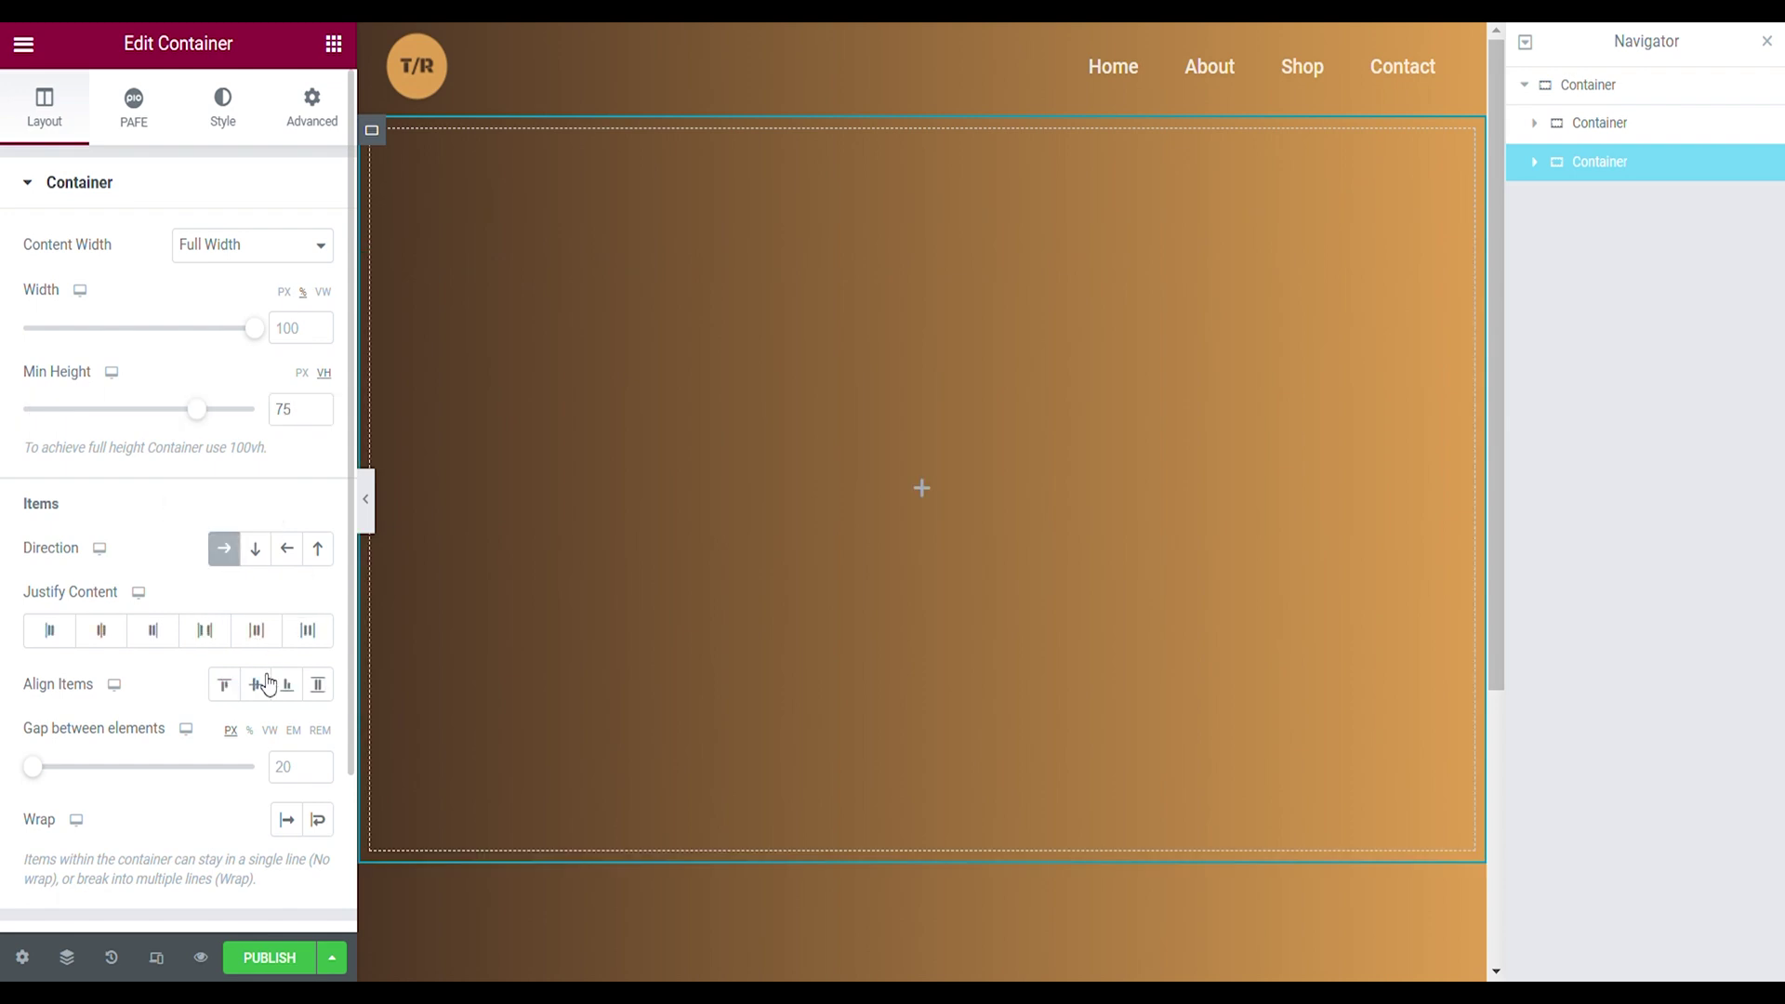
pyautogui.click(294, 781)
pyautogui.write('0')
pyautogui.click(310, 120)
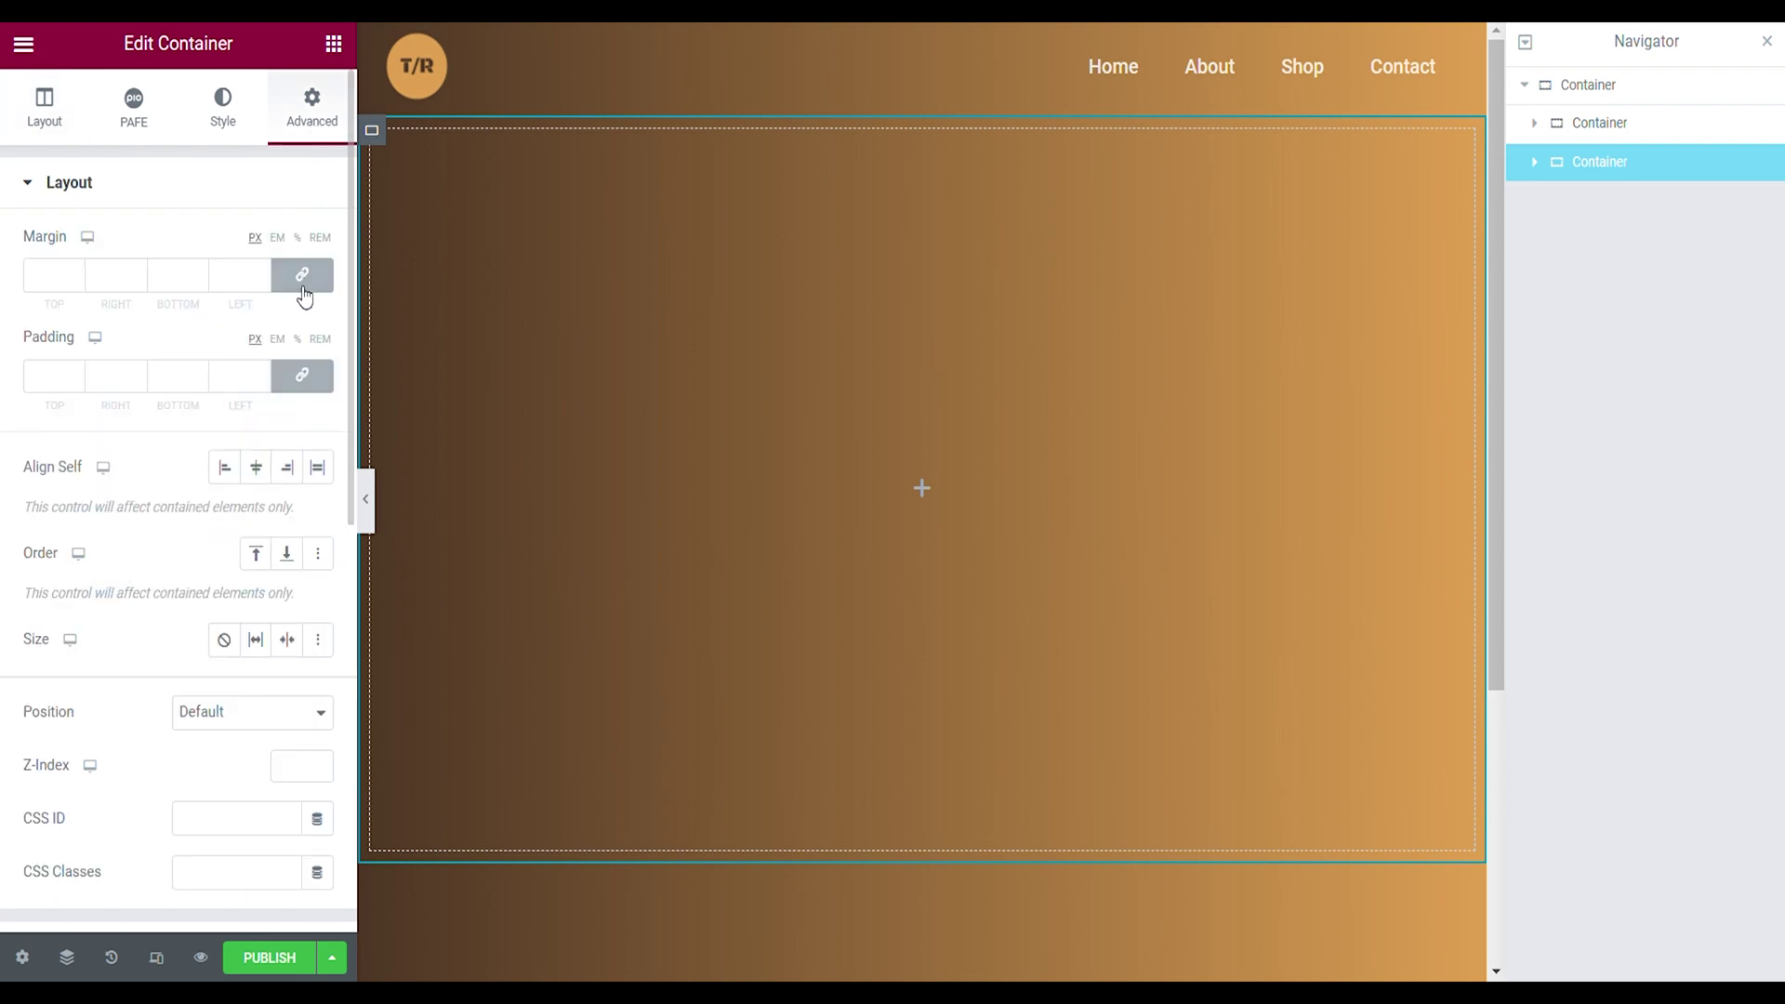
pyautogui.click(299, 371)
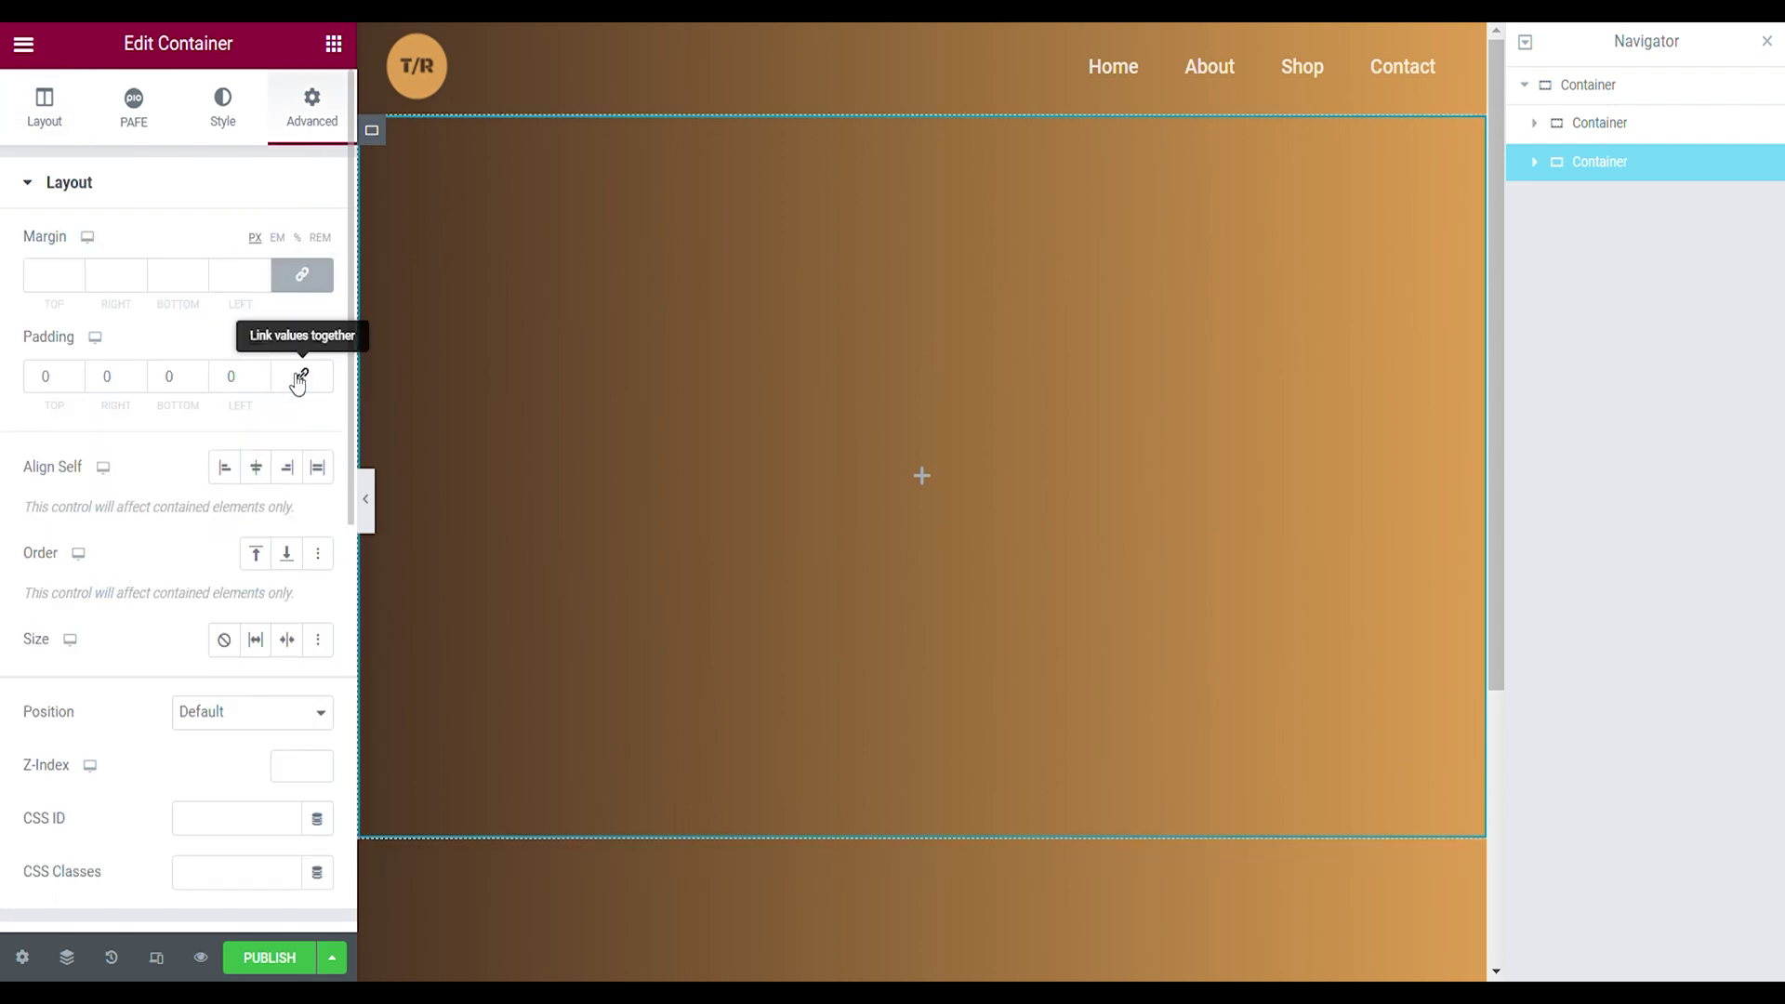
# Add a full-width inner container inside the 75 VH container, 45% wide with a minimum height of 60 VH
pyautogui.click(336, 47)
pyautogui.moveTo(139, 344); pyautogui.dragTo(688, 371)
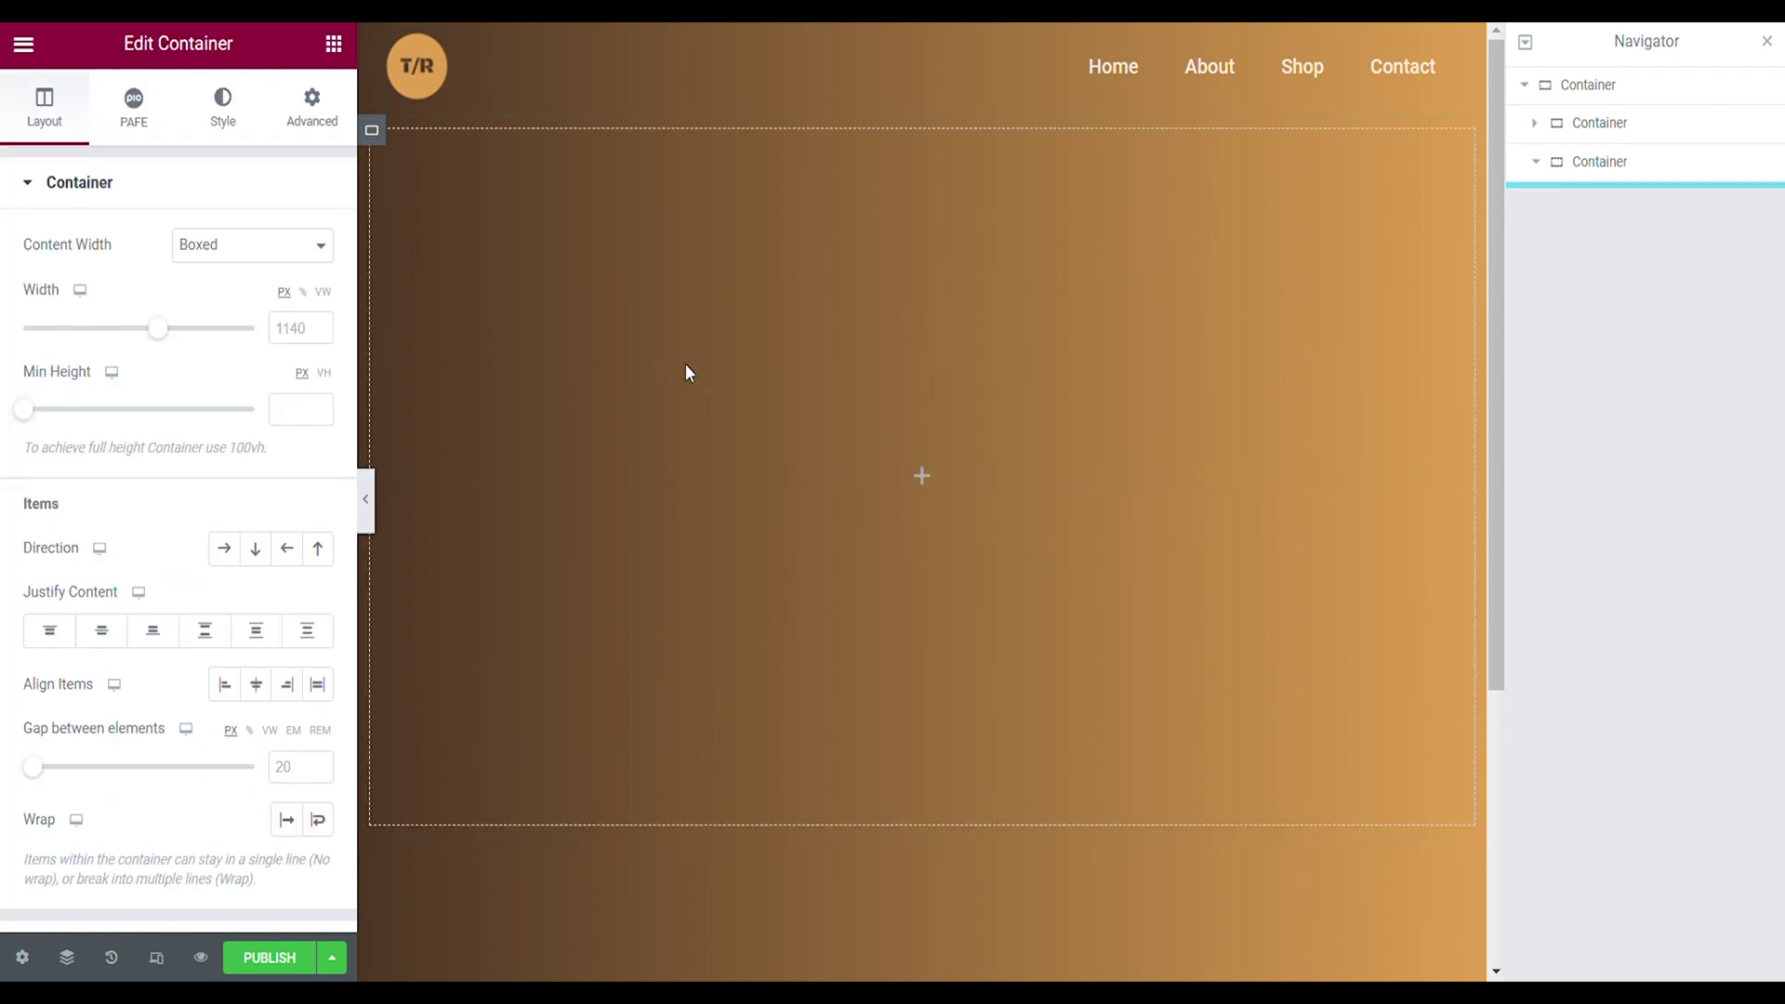
pyautogui.click(242, 298)
pyautogui.click(293, 325)
pyautogui.write('45')
pyautogui.click(221, 372)
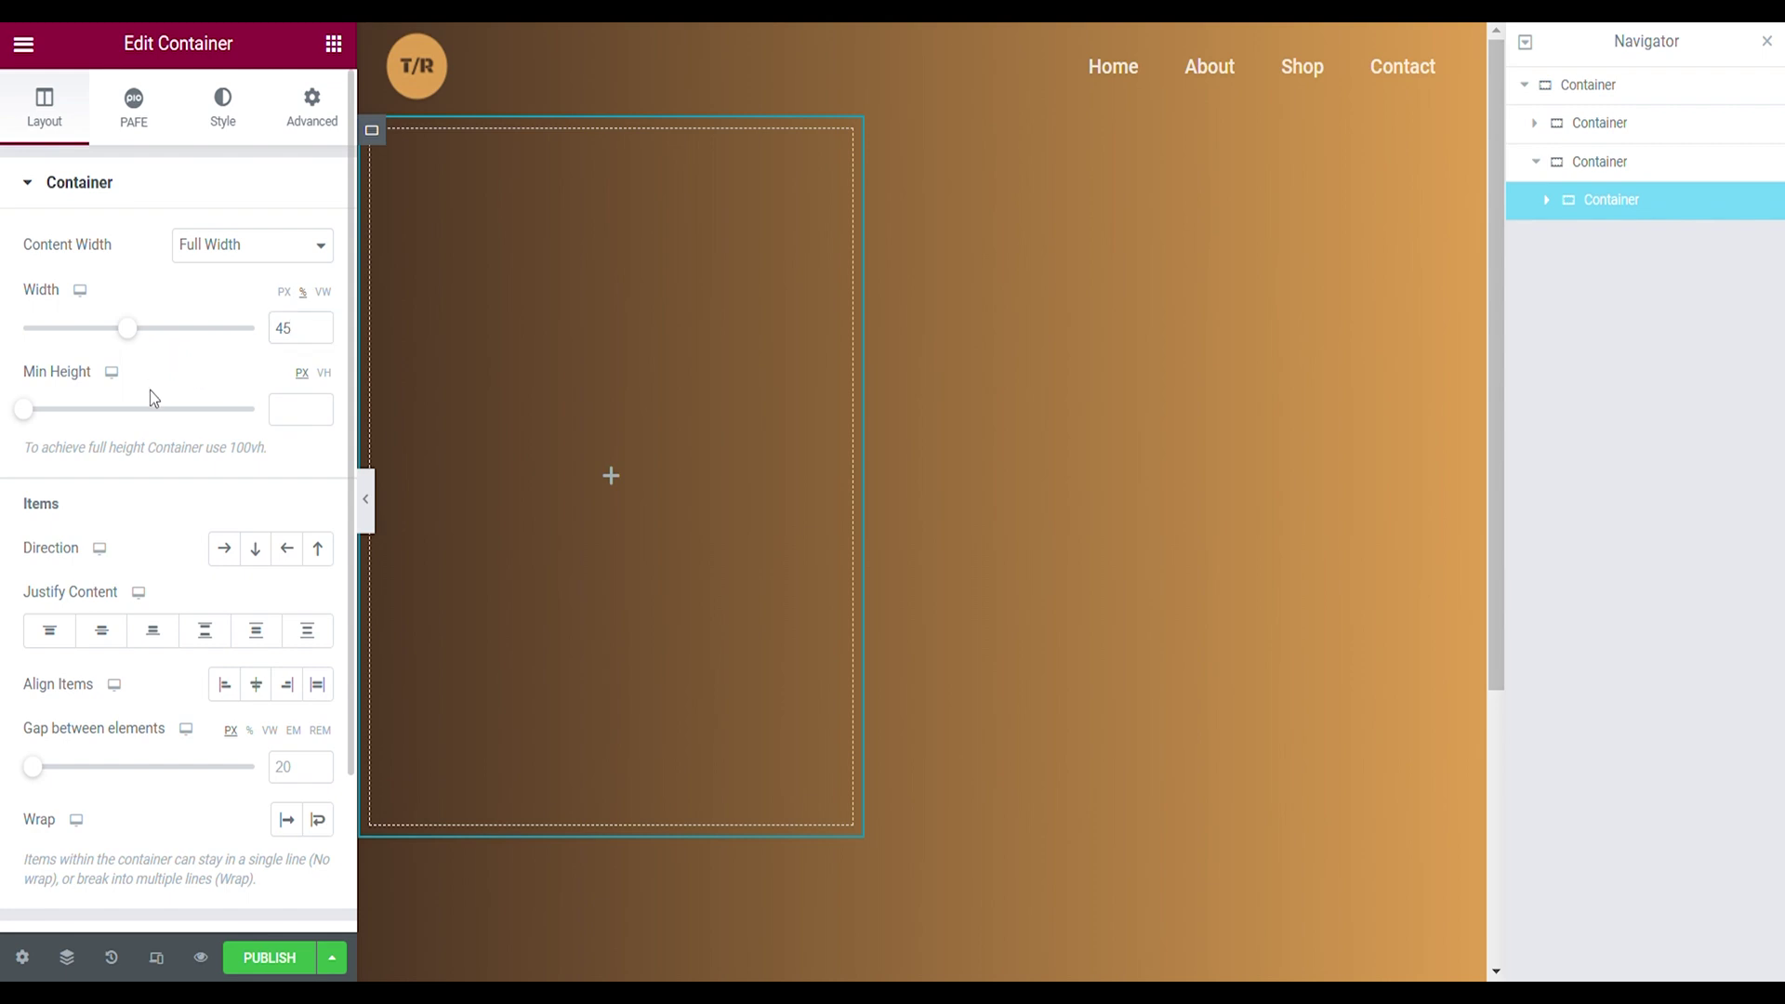
pyautogui.click(323, 373)
pyautogui.click(293, 409)
pyautogui.write('60')
# Set the inner container to column direction, center-justified, with a gap of 0 between elements and padding of 0
pyautogui.click(255, 547)
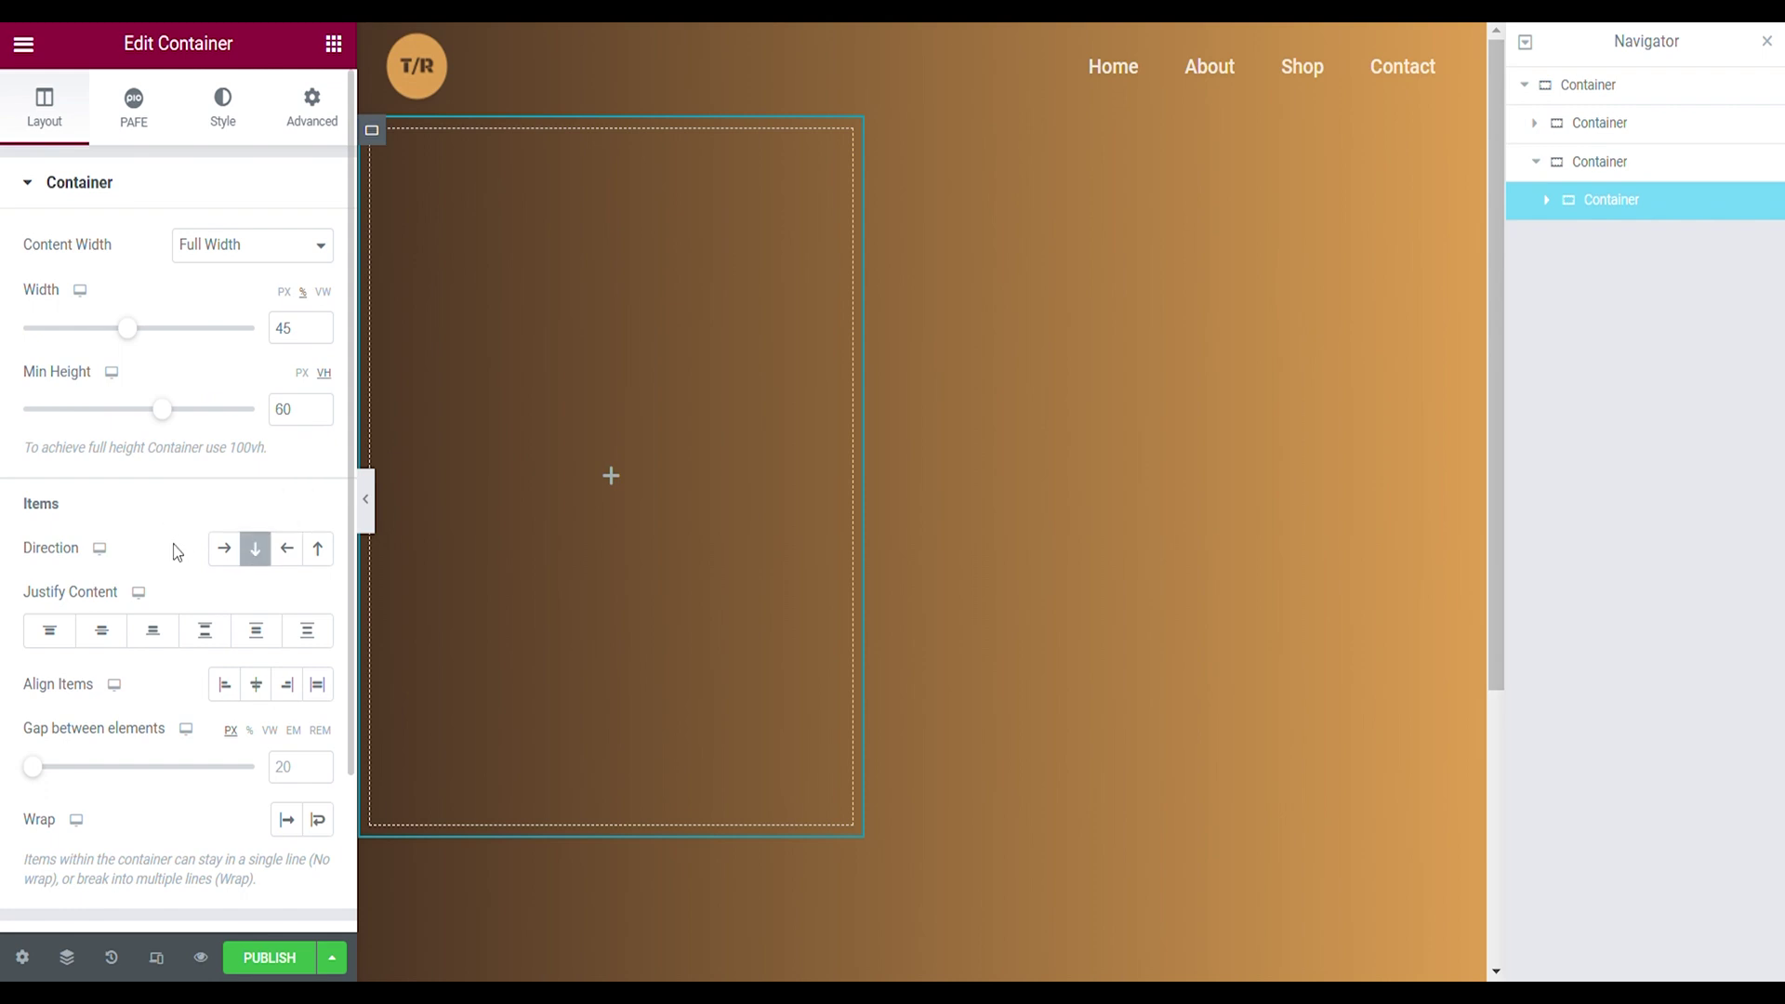
pyautogui.click(116, 641)
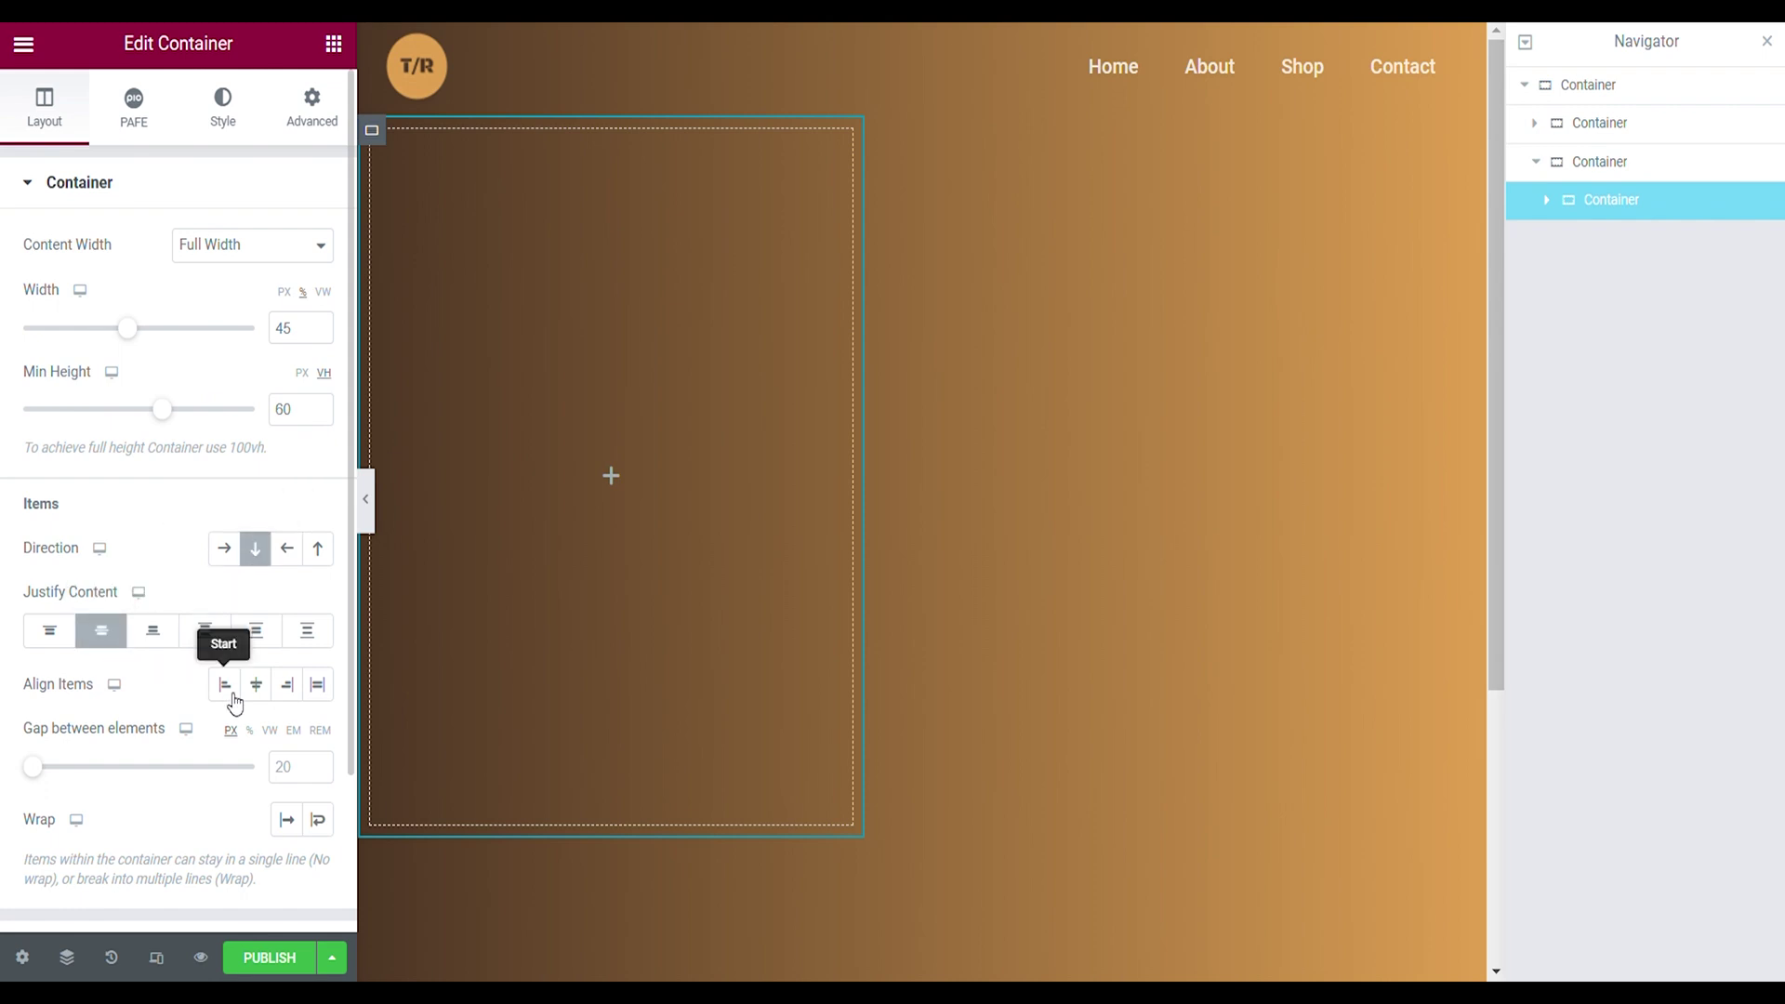
pyautogui.click(283, 767)
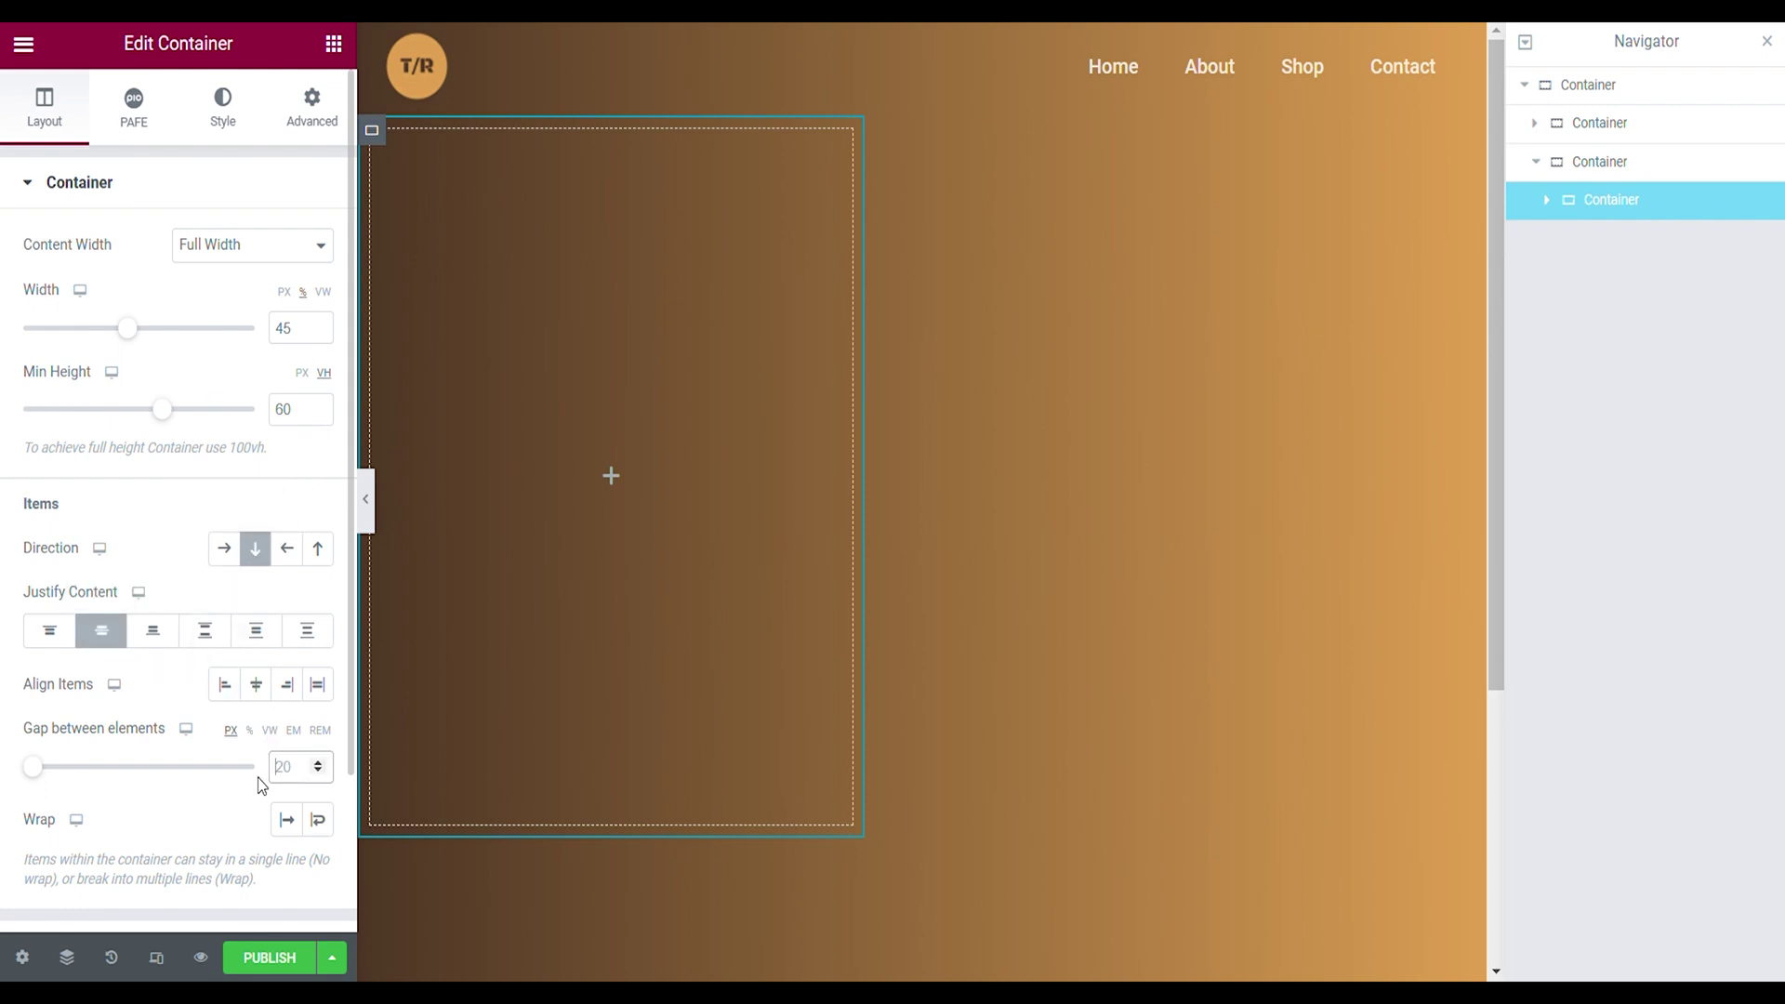
pyautogui.click(312, 109)
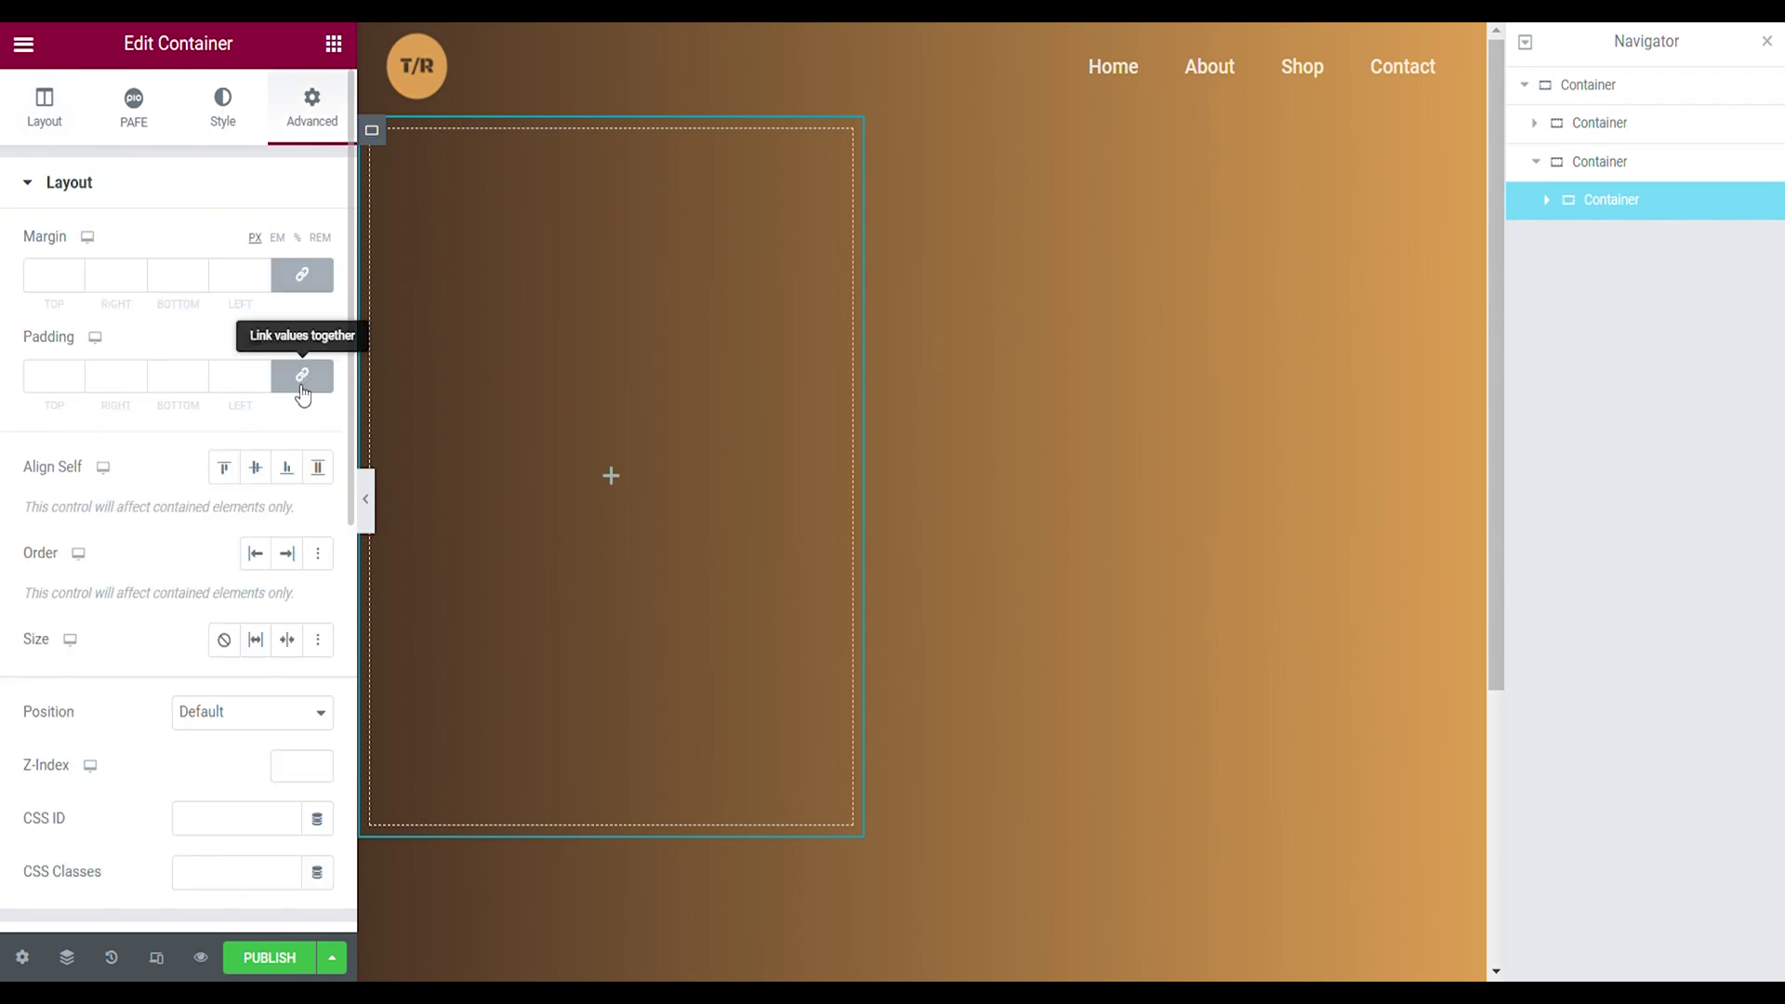
pyautogui.click(301, 383)
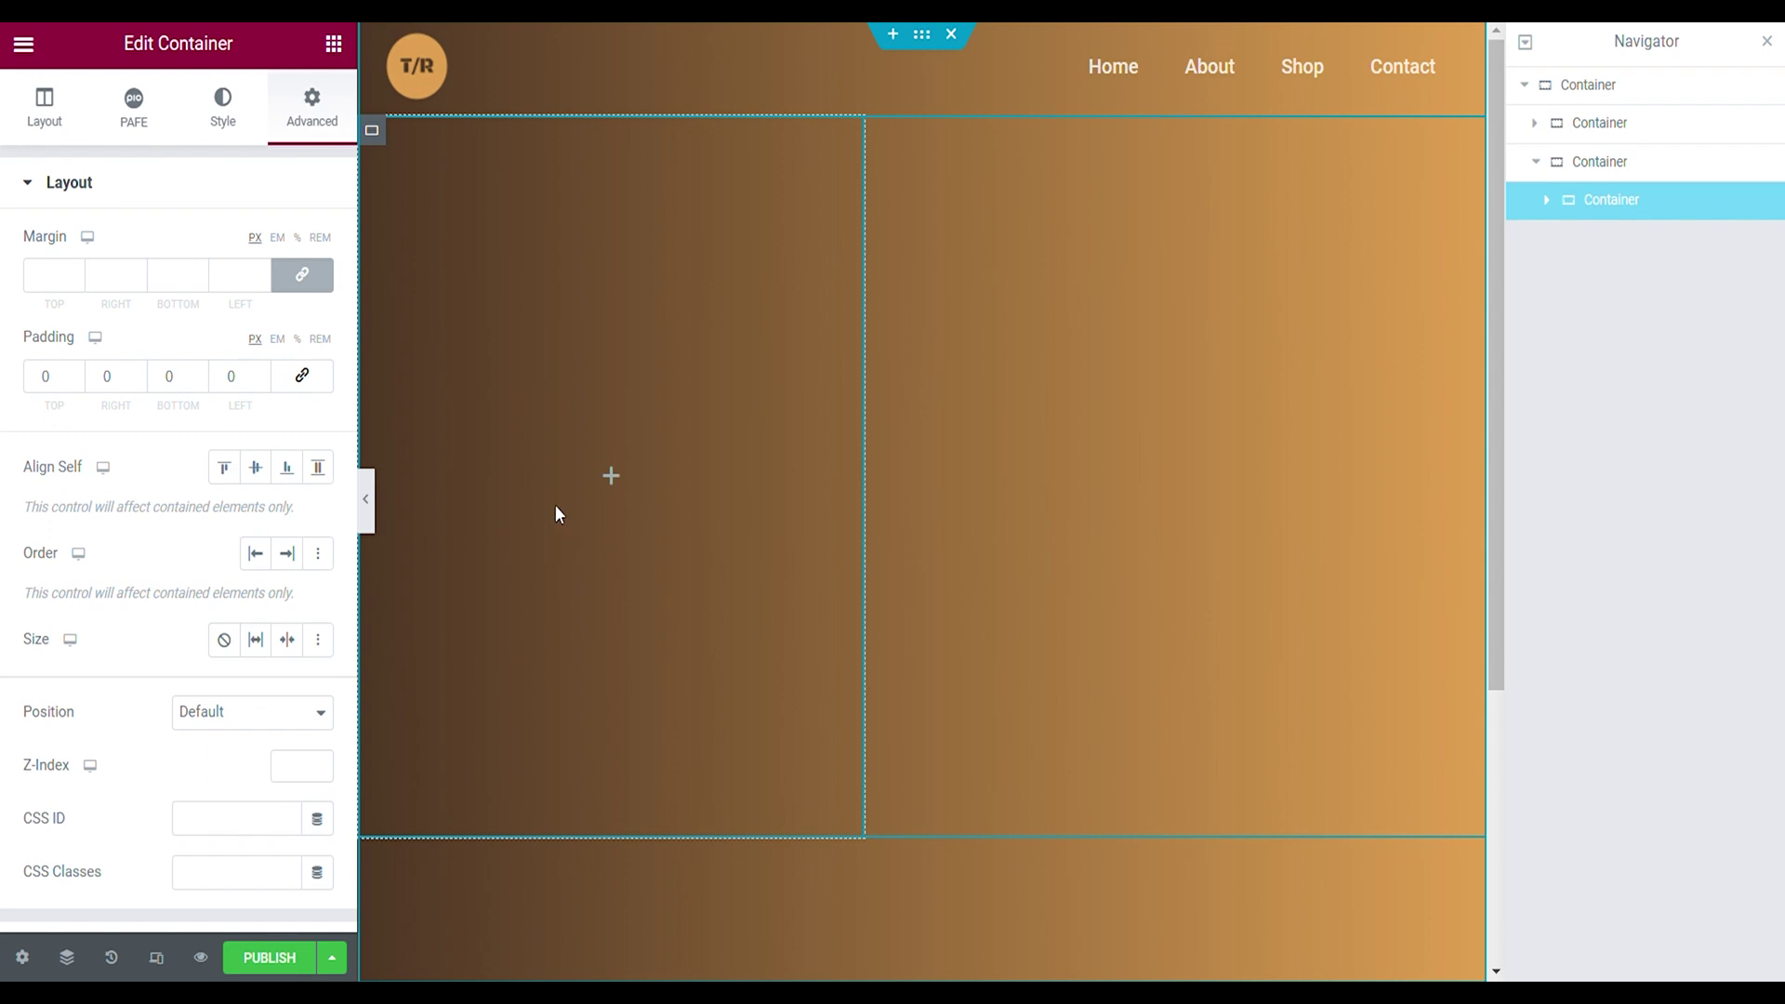
# Duplicate the 45% inner container and set the copy's width to 55%
pyautogui.rightClick(1641, 221)
pyautogui.click(1627, 270)
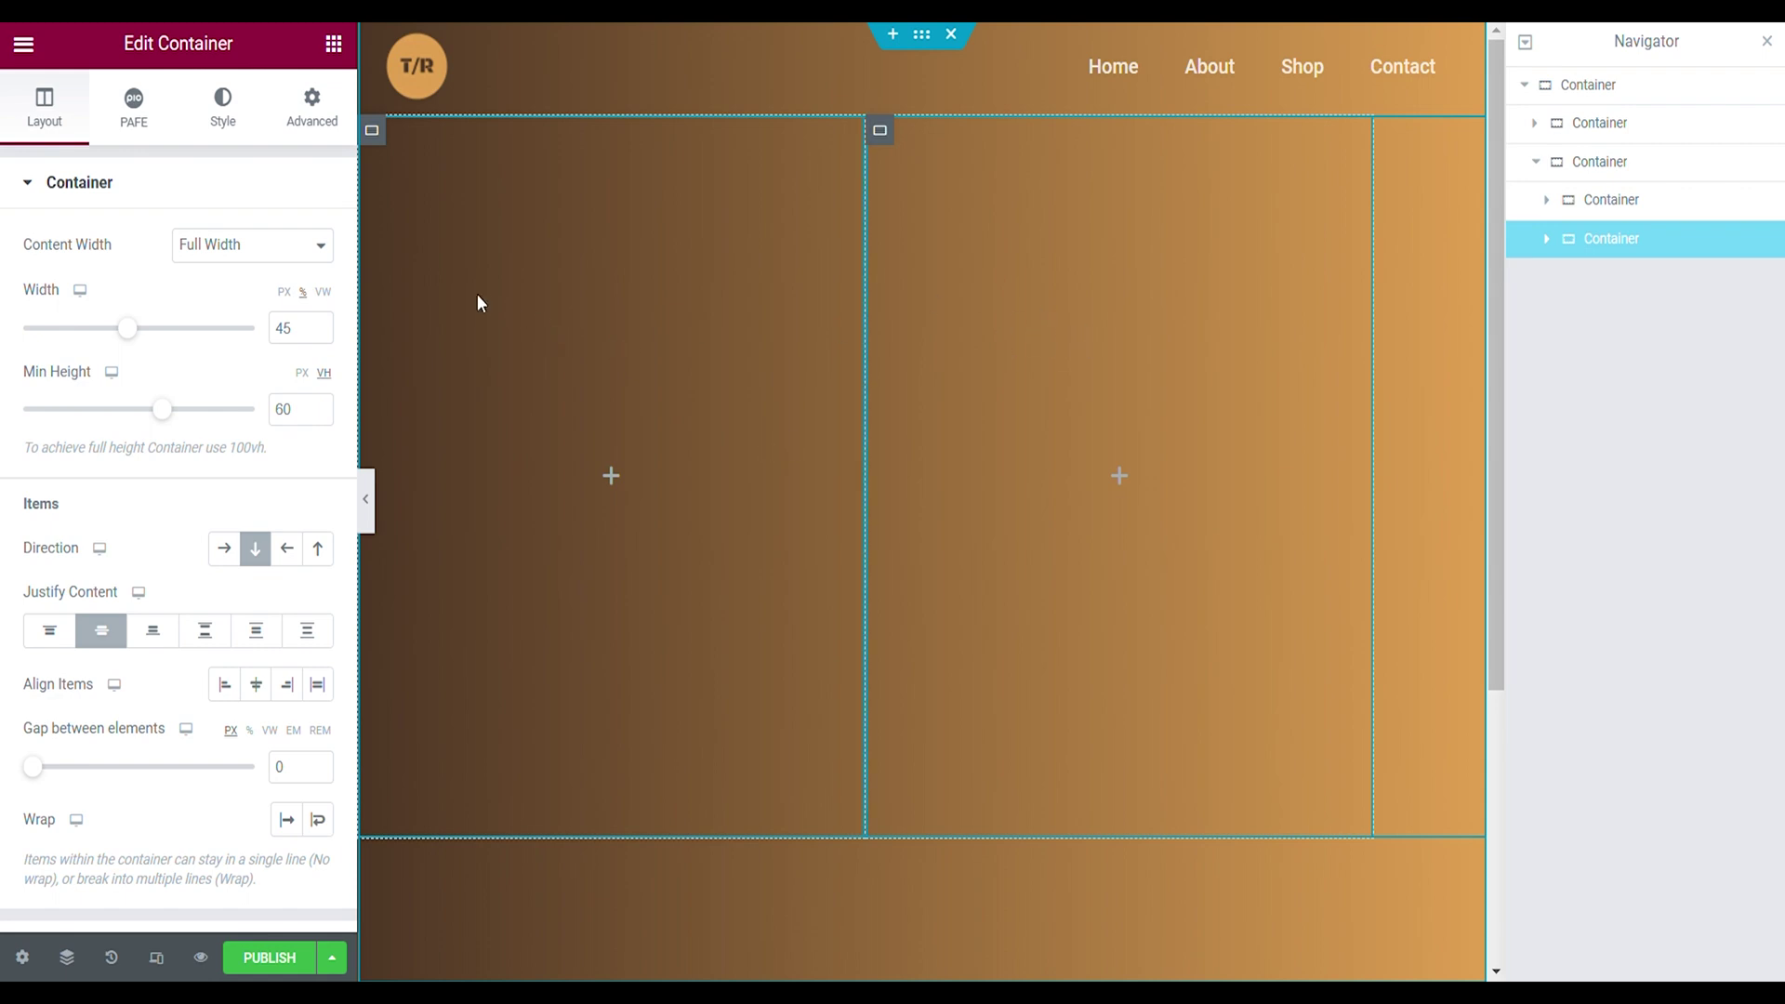
pyautogui.click(304, 332)
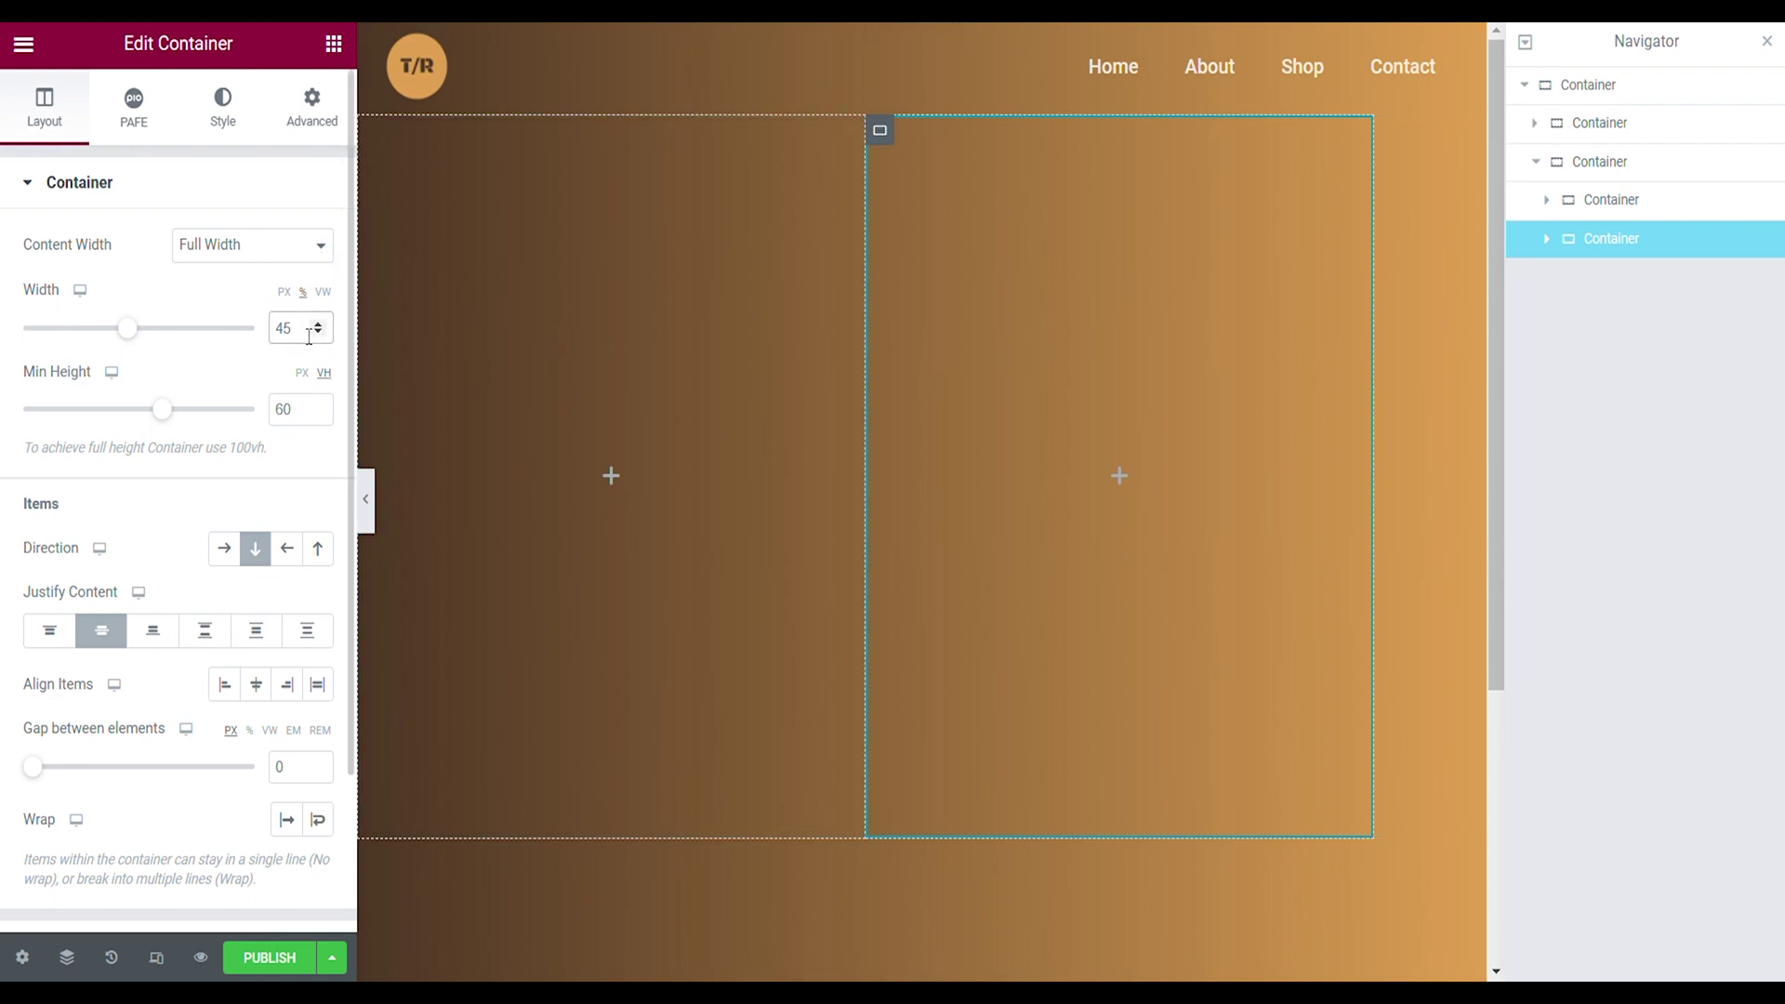
pyautogui.doubleClick(309, 333)
pyautogui.write('55')
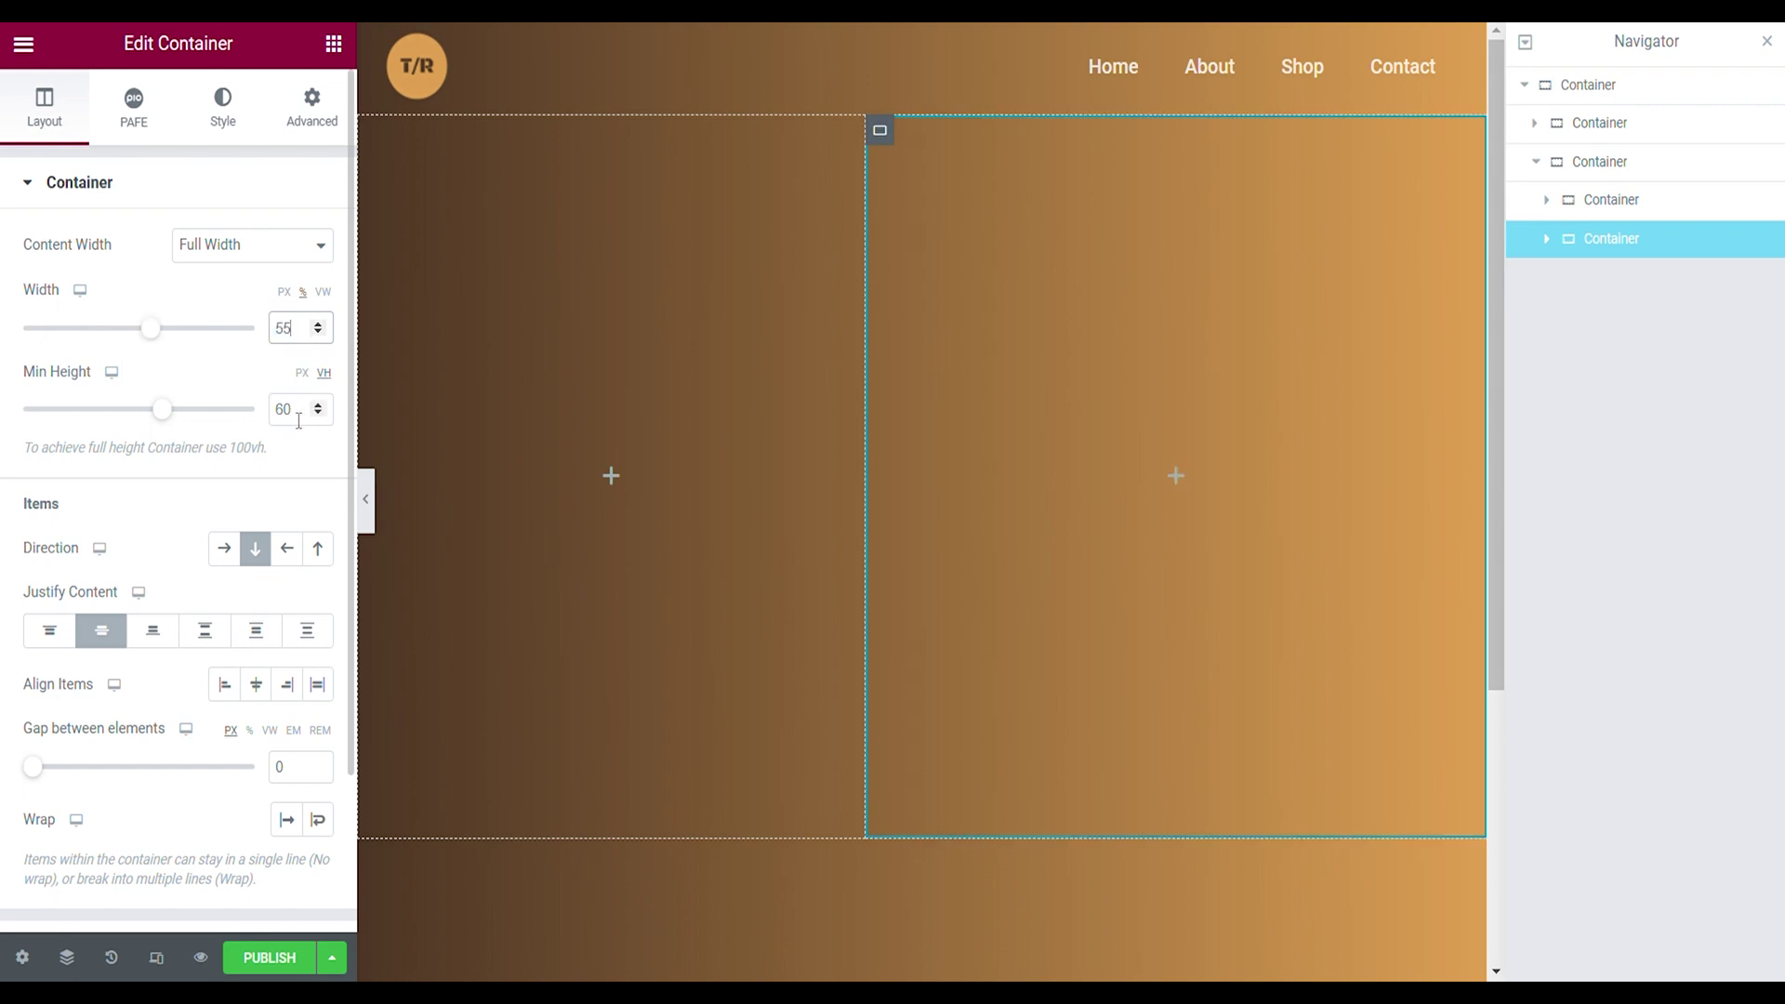
# Switch the 55% container to row direction with its items aligned to the center
pyautogui.click(225, 557)
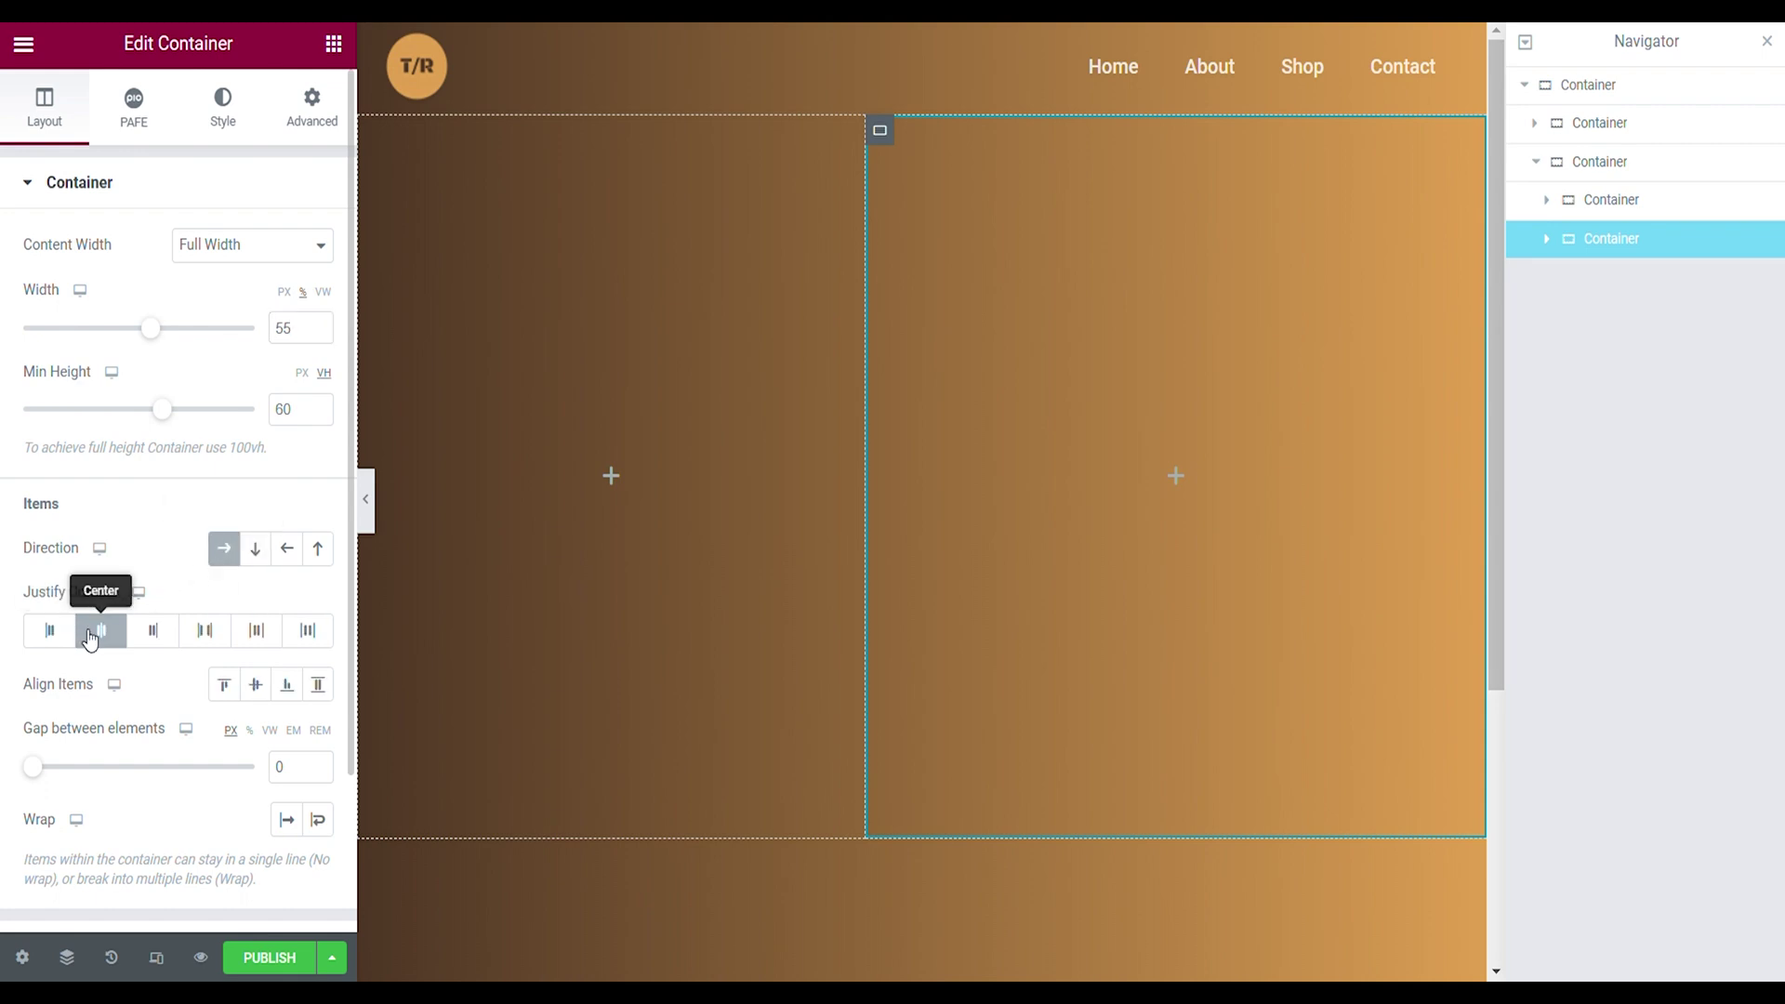
pyautogui.click(254, 687)
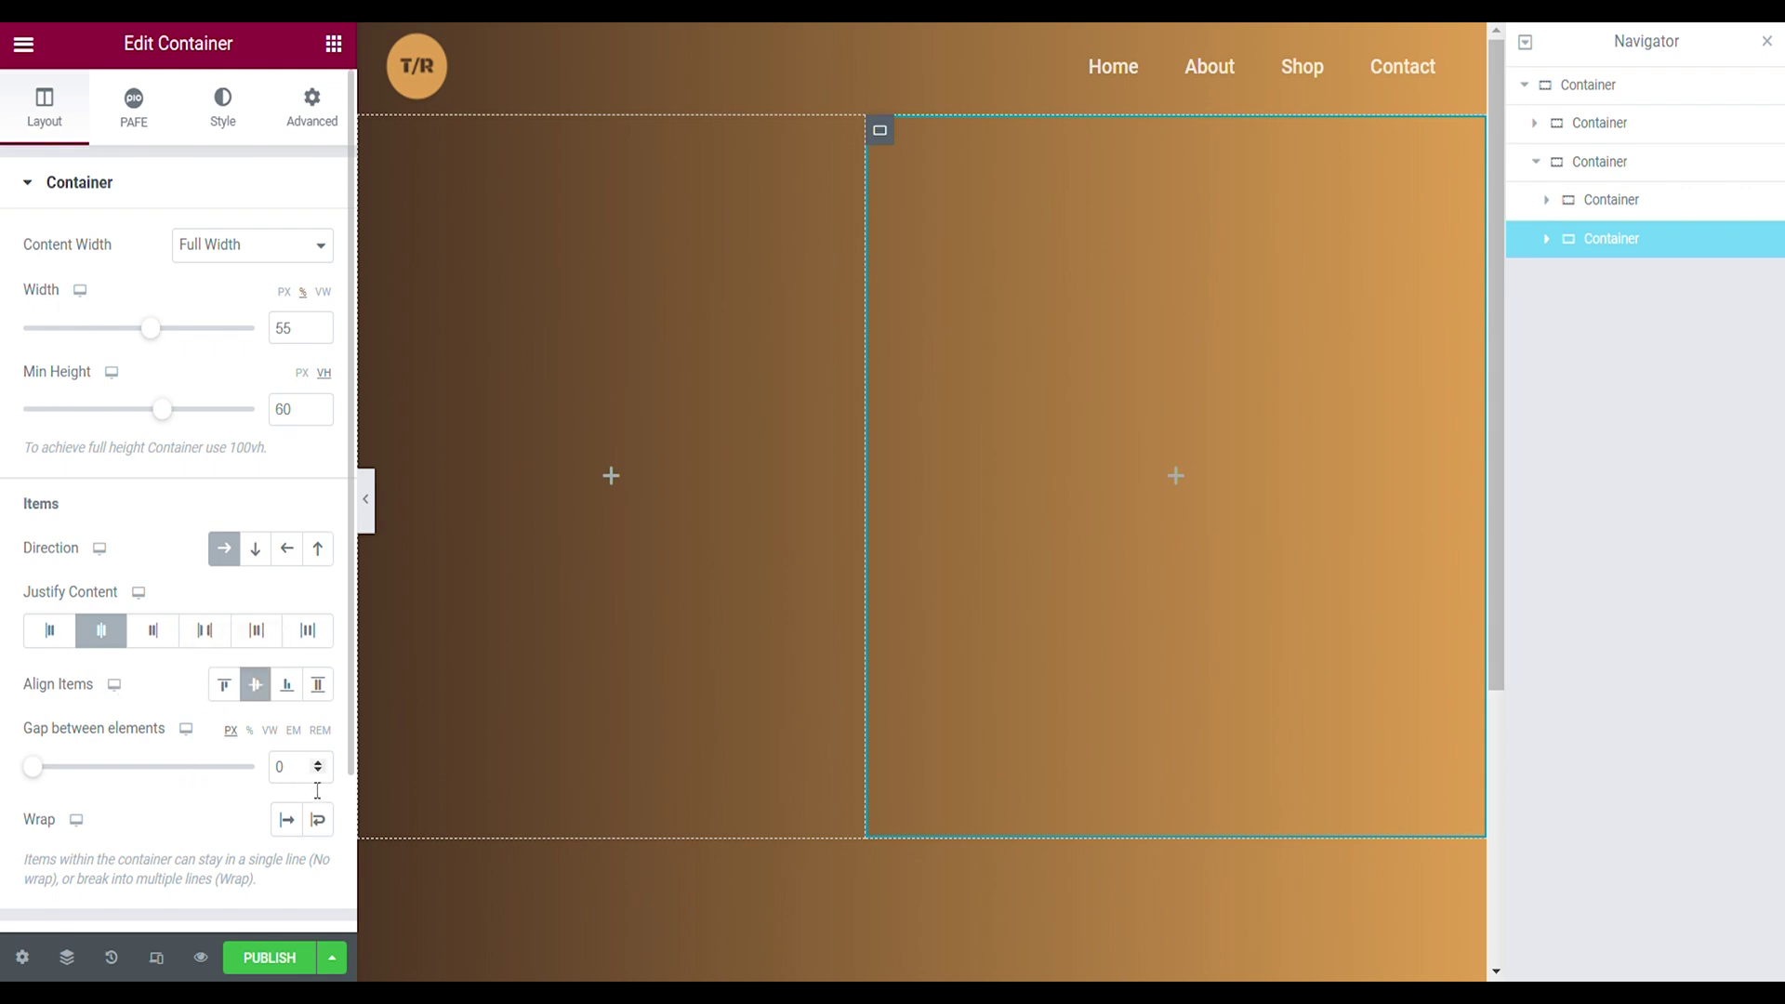
pyautogui.click(308, 124)
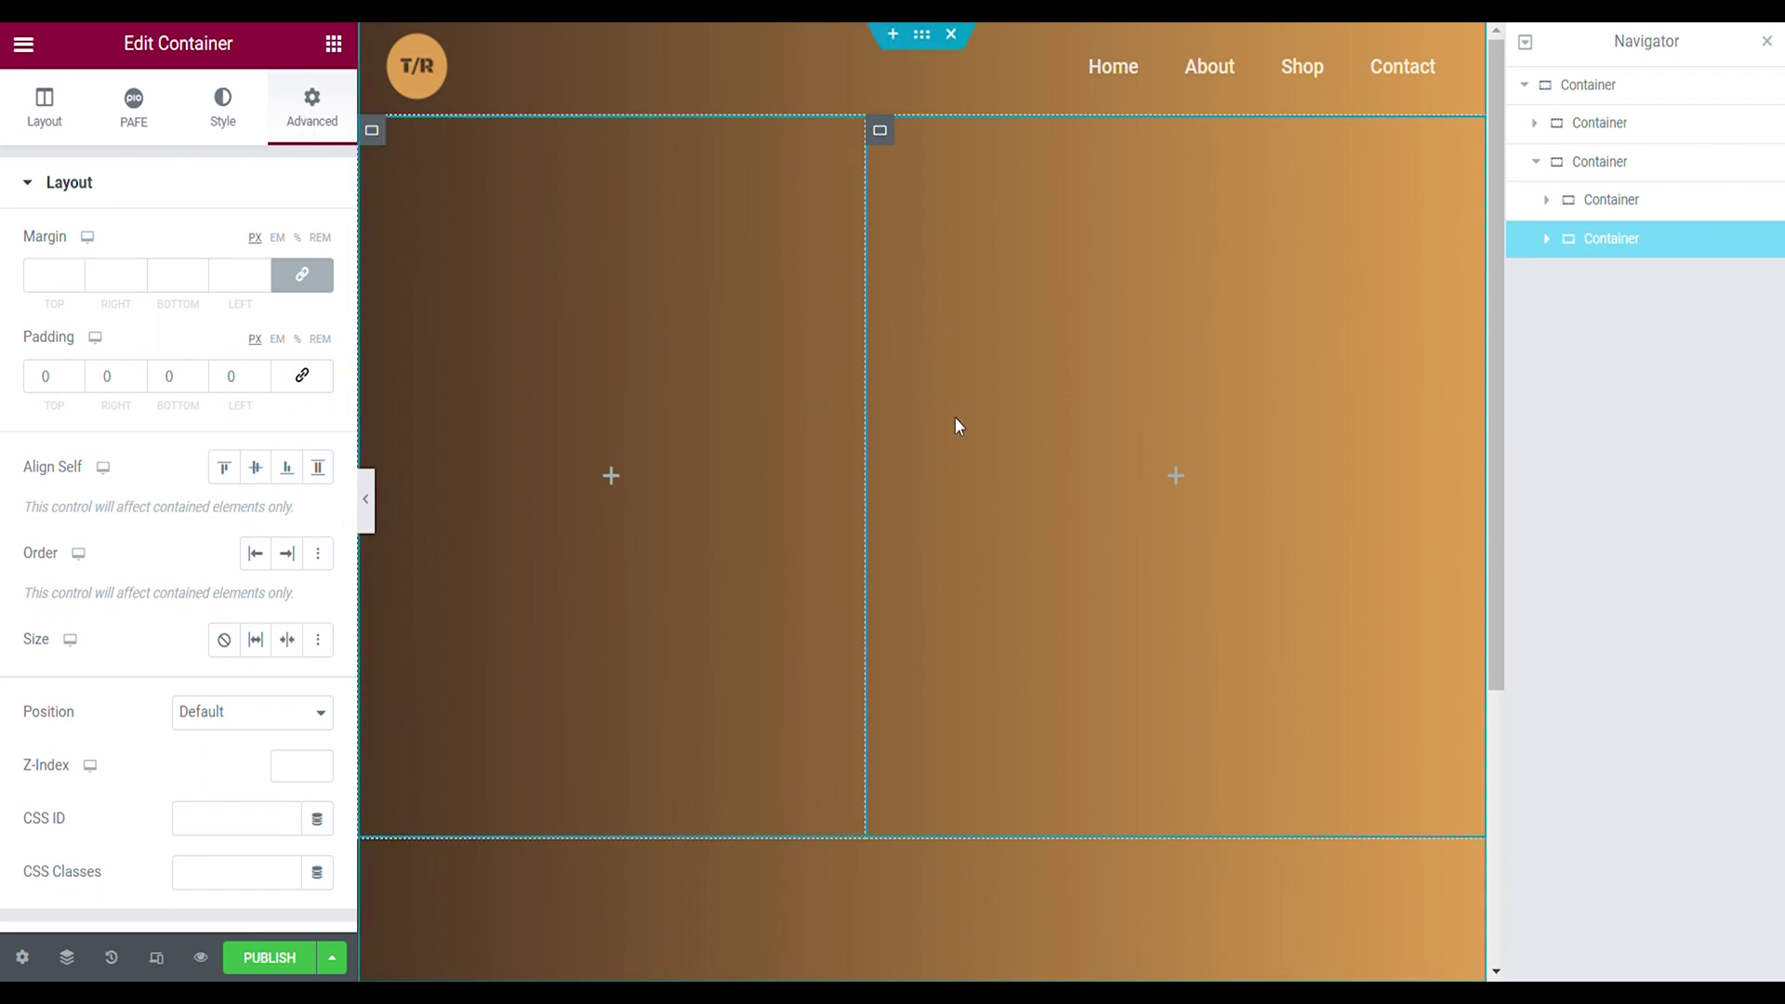
# Unlink the 55% container's border radius values and set the top one to 100 px
pyautogui.click(231, 110)
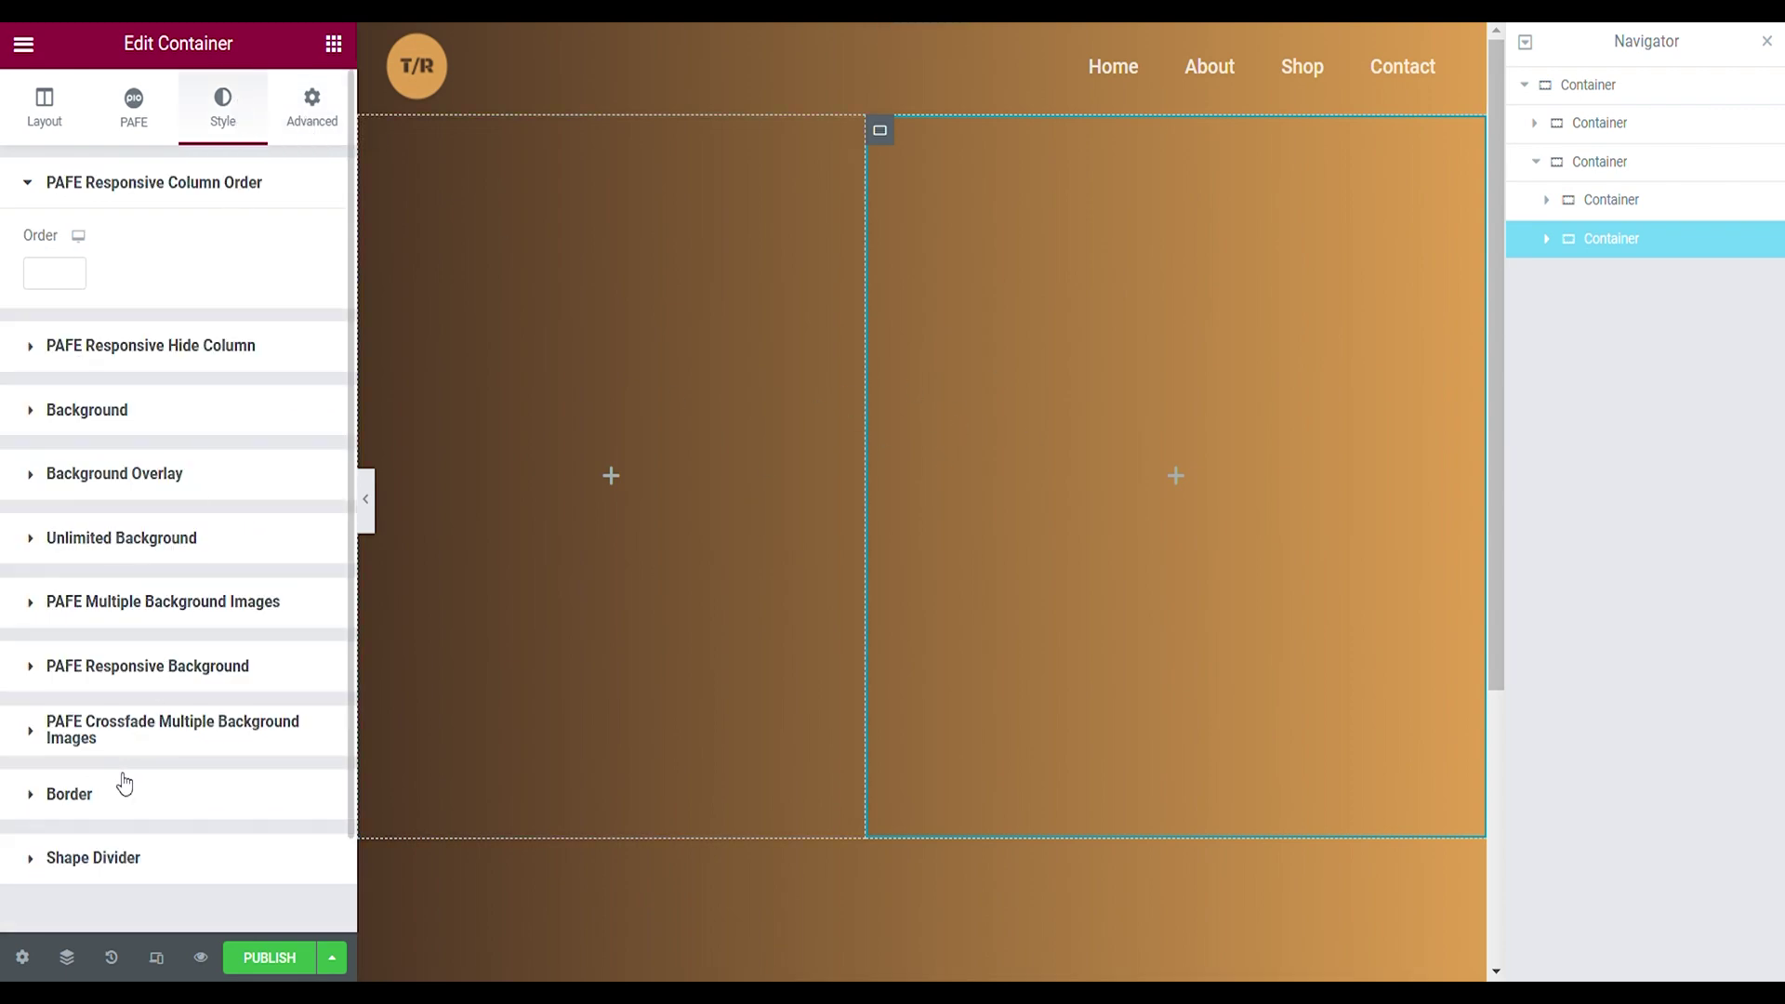
pyautogui.click(118, 805)
pyautogui.scroll(-5, 207, 443)
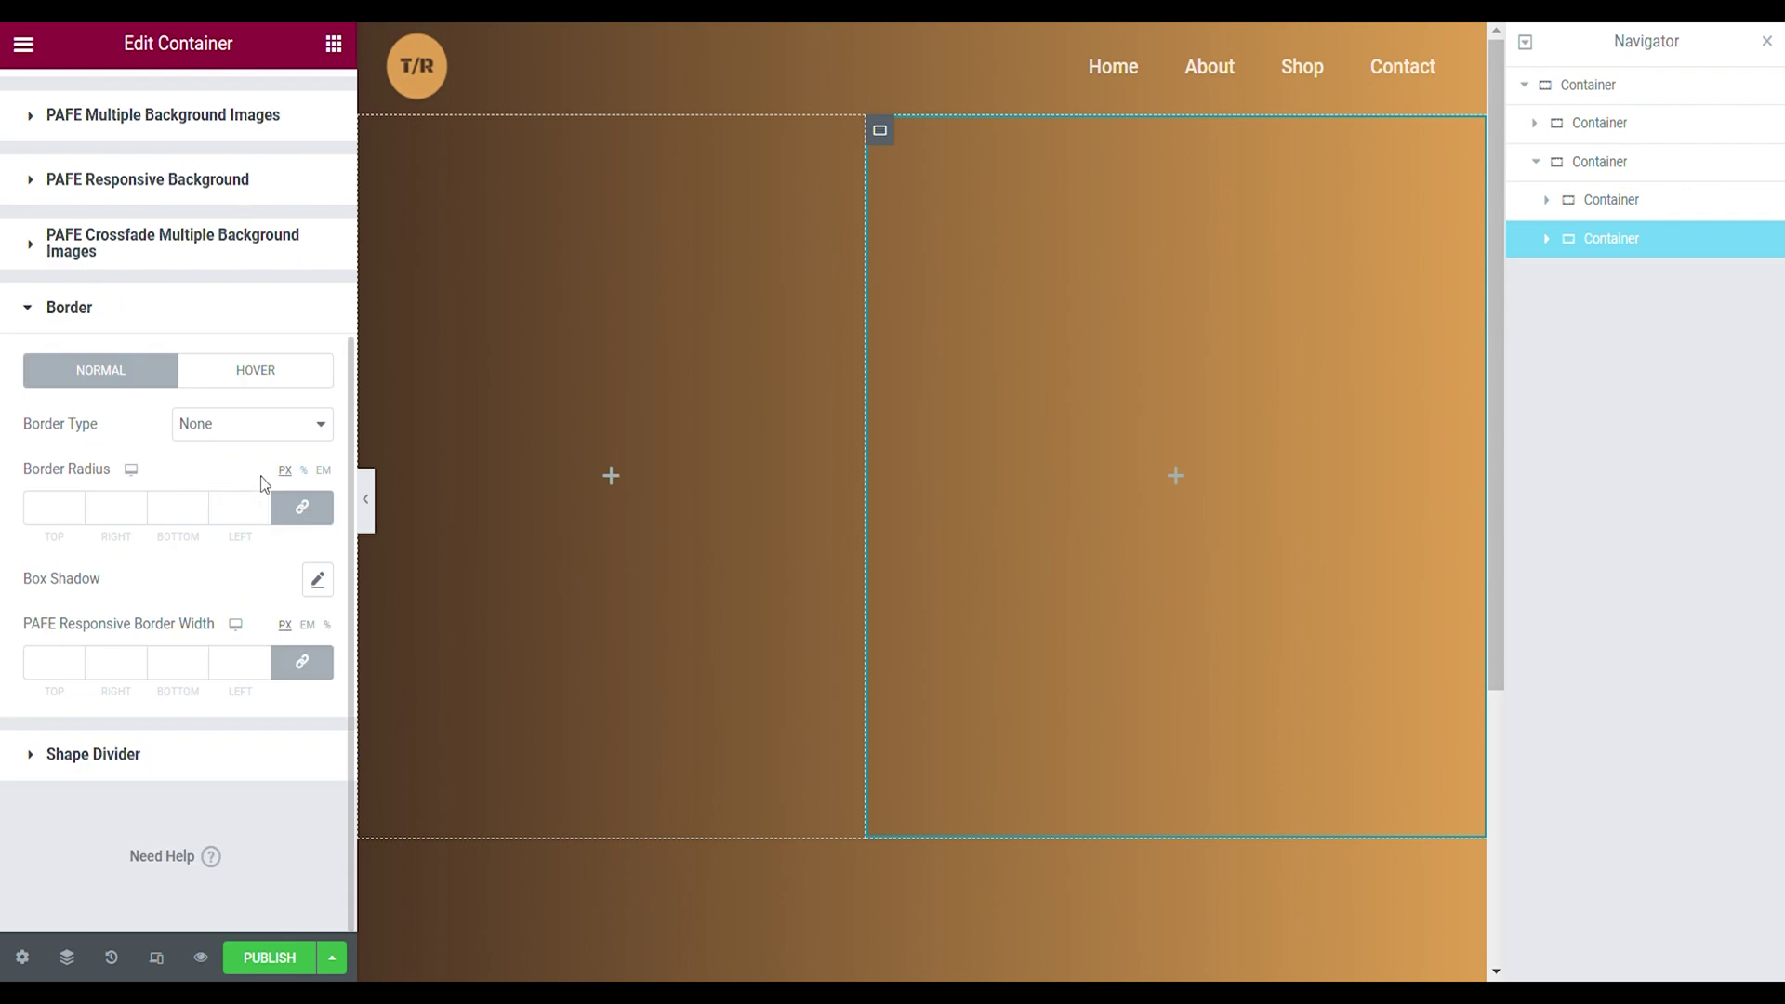
pyautogui.click(299, 507)
pyautogui.click(63, 522)
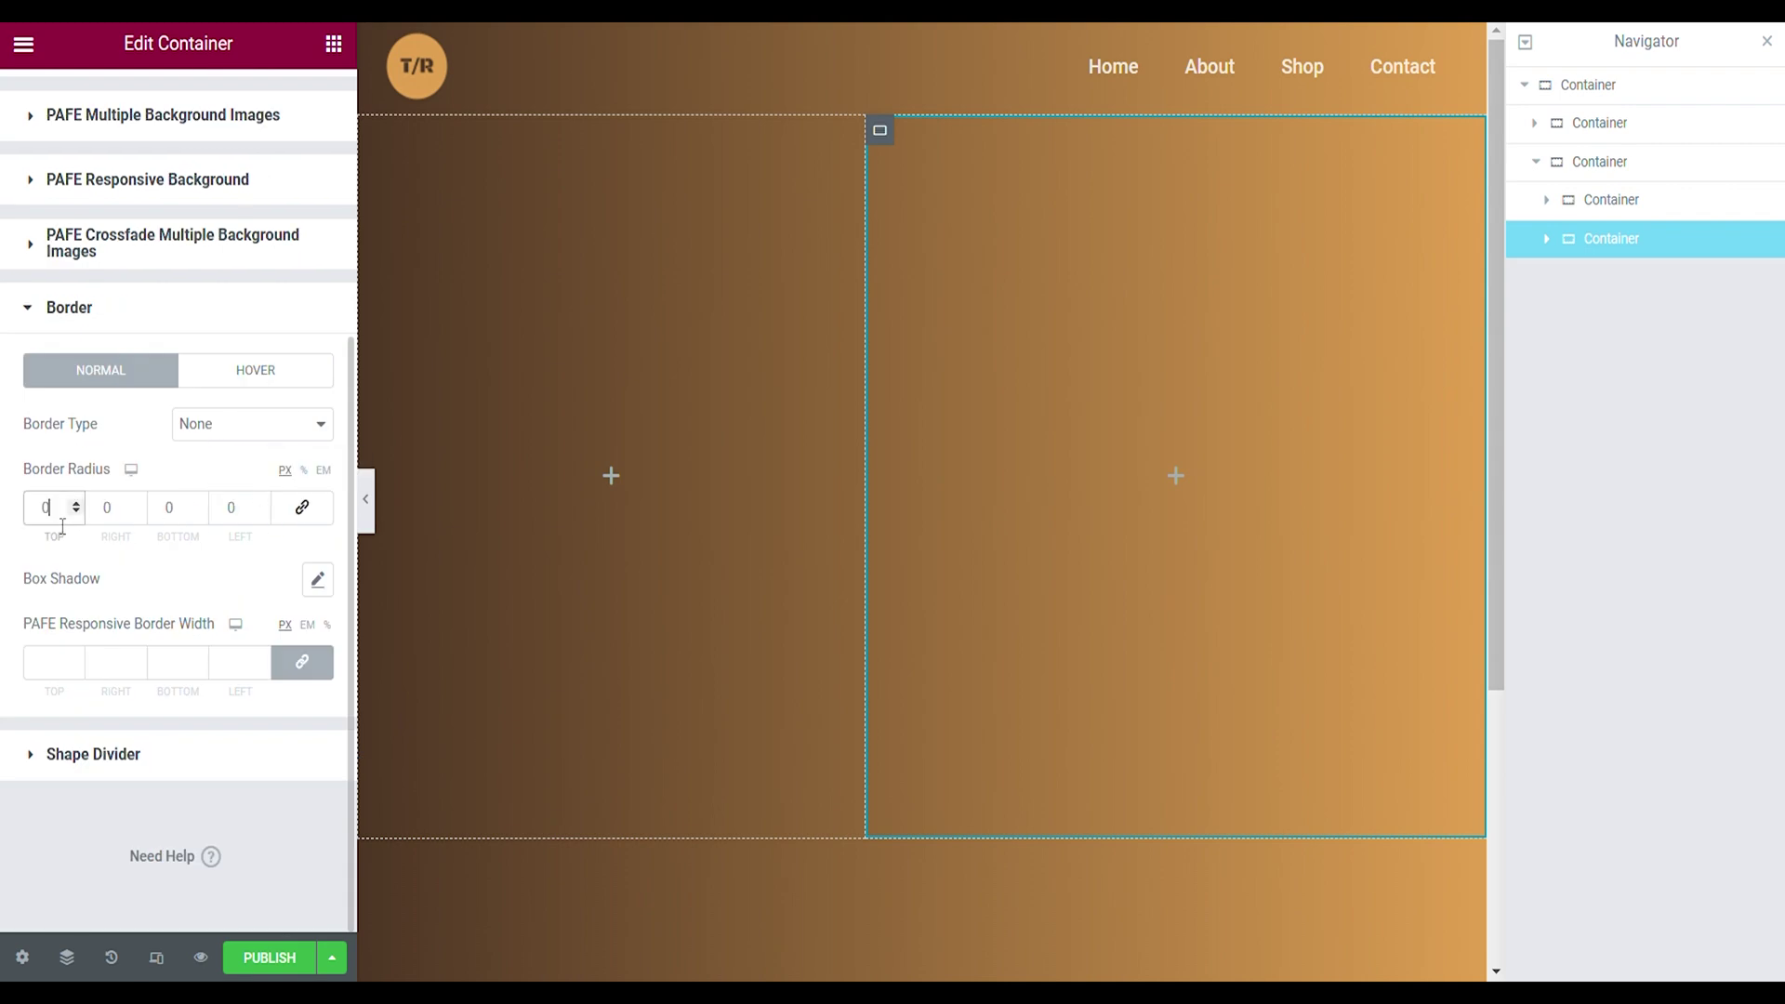
pyautogui.write('100')
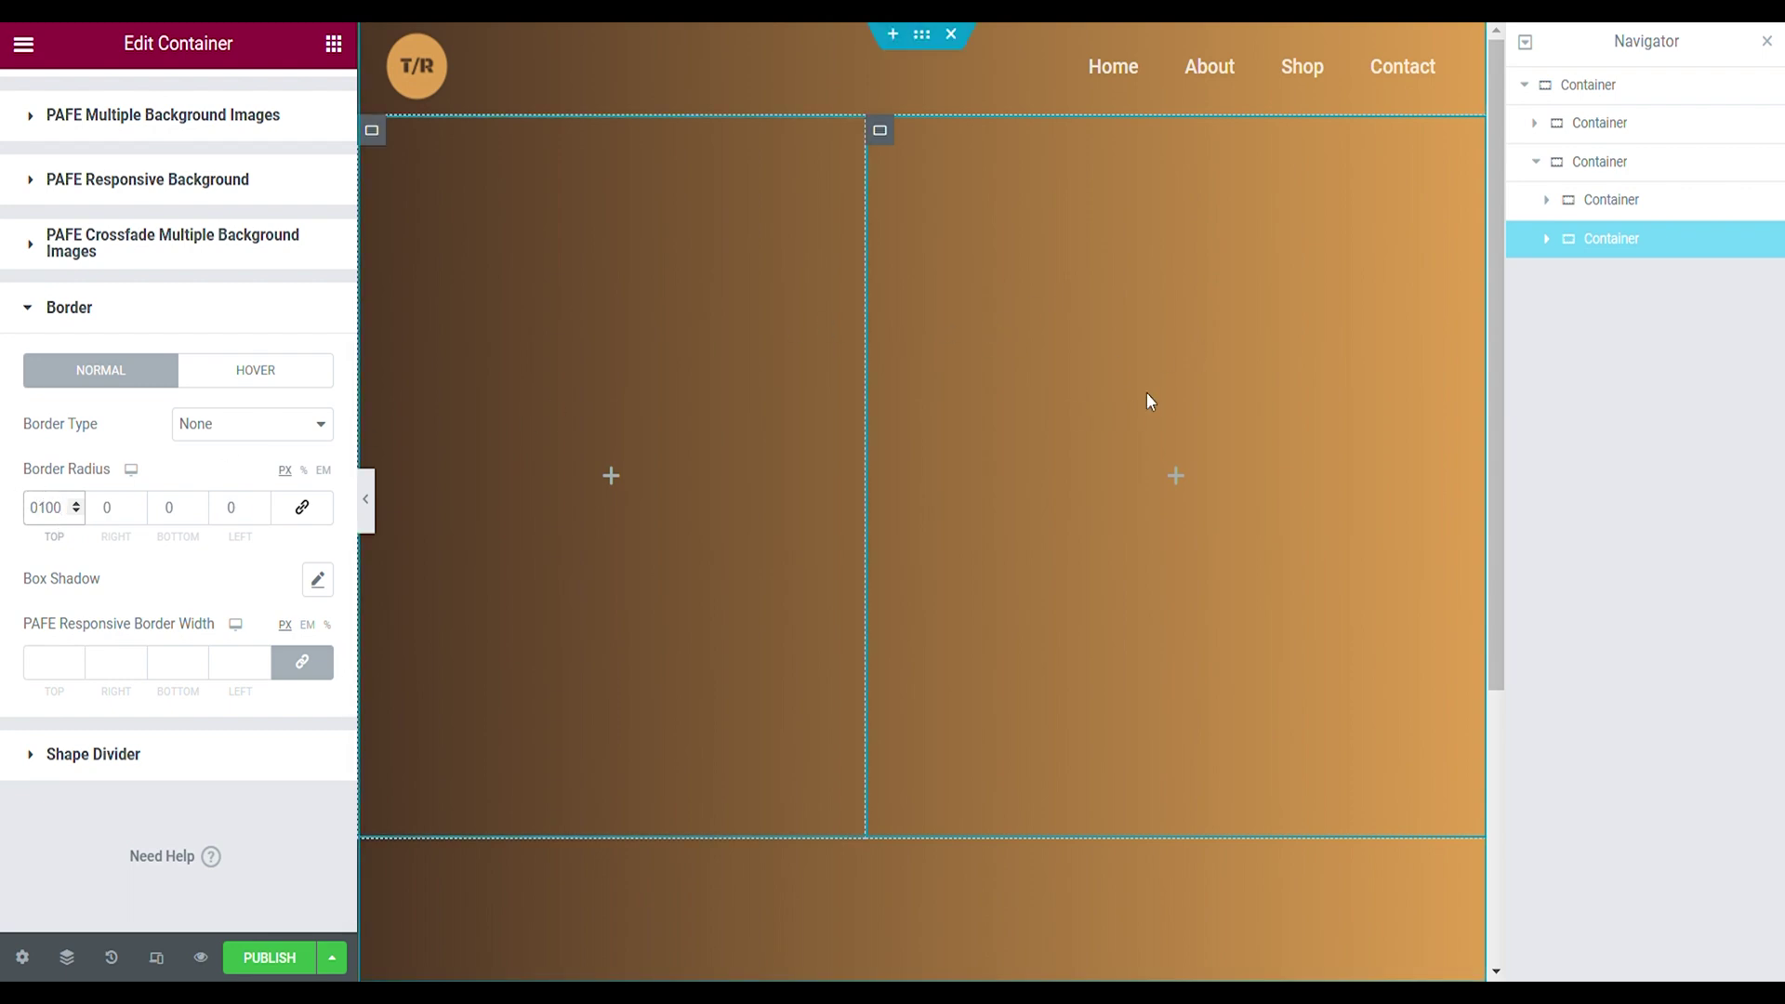
# Give the 55% container a gradient background with the copied golden tan as its first color
pyautogui.click(878, 466)
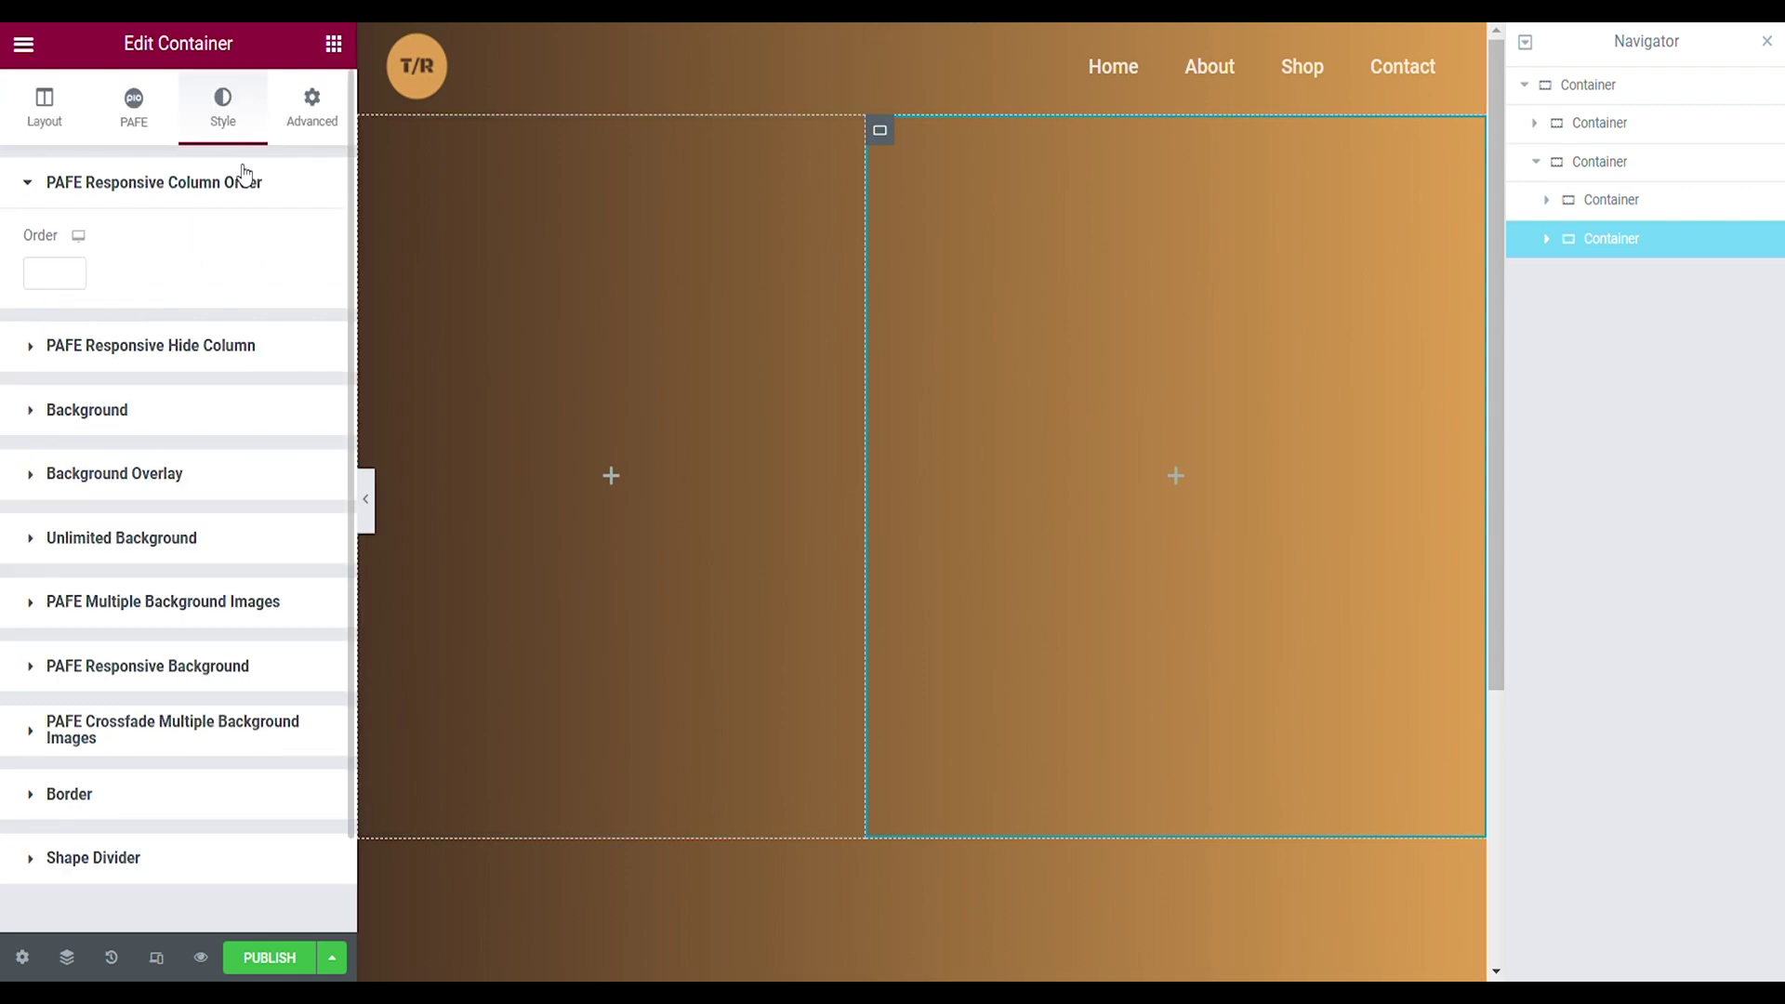
pyautogui.click(116, 415)
pyautogui.click(254, 427)
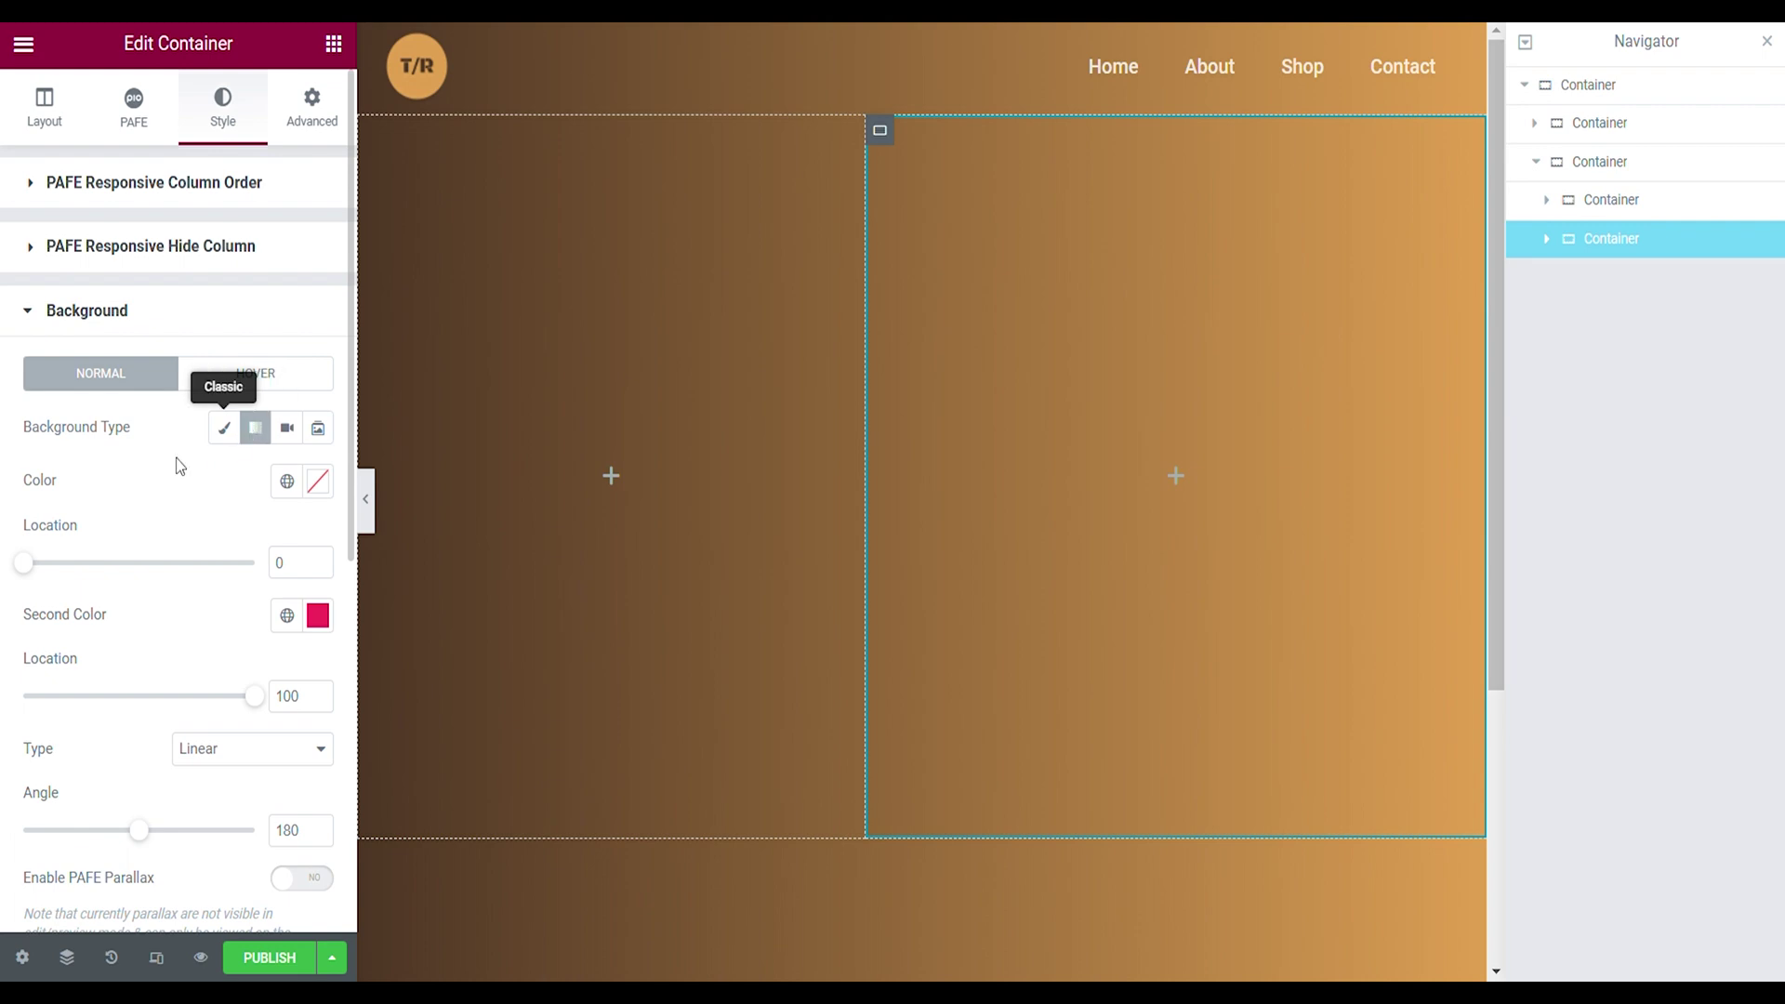
pyautogui.click(318, 481)
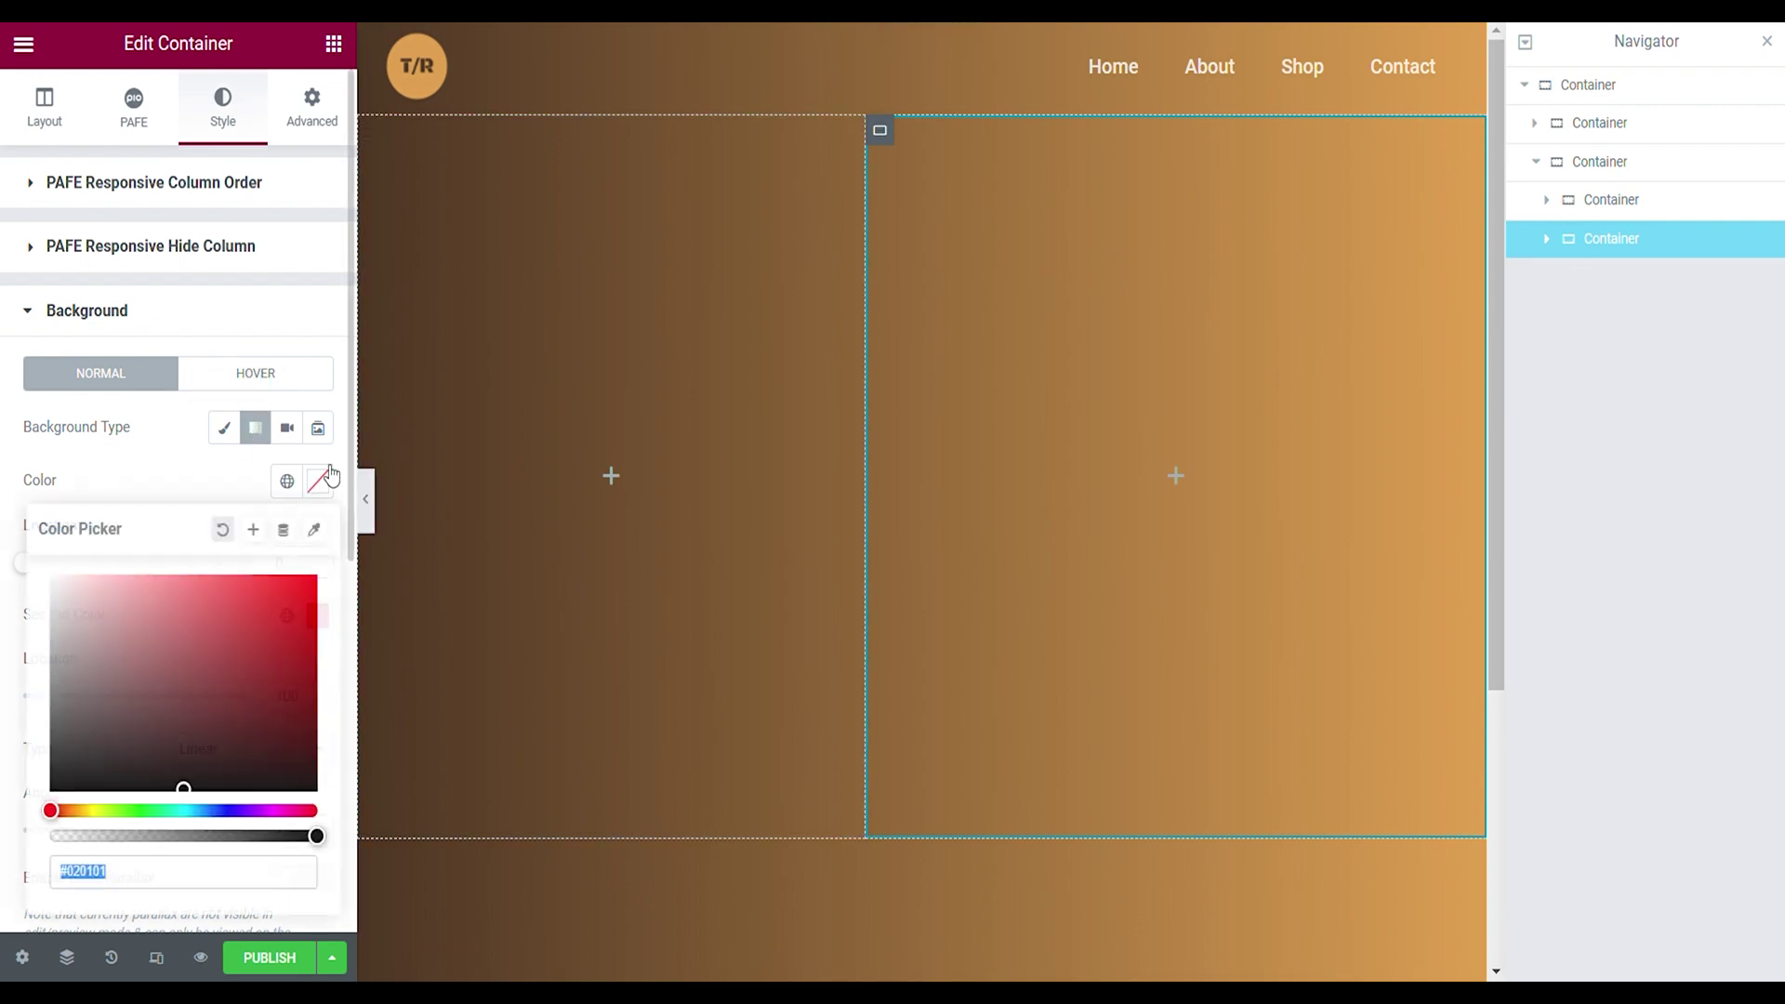
pyautogui.hotkey('ctrl', 'v')
pyautogui.click(242, 558)
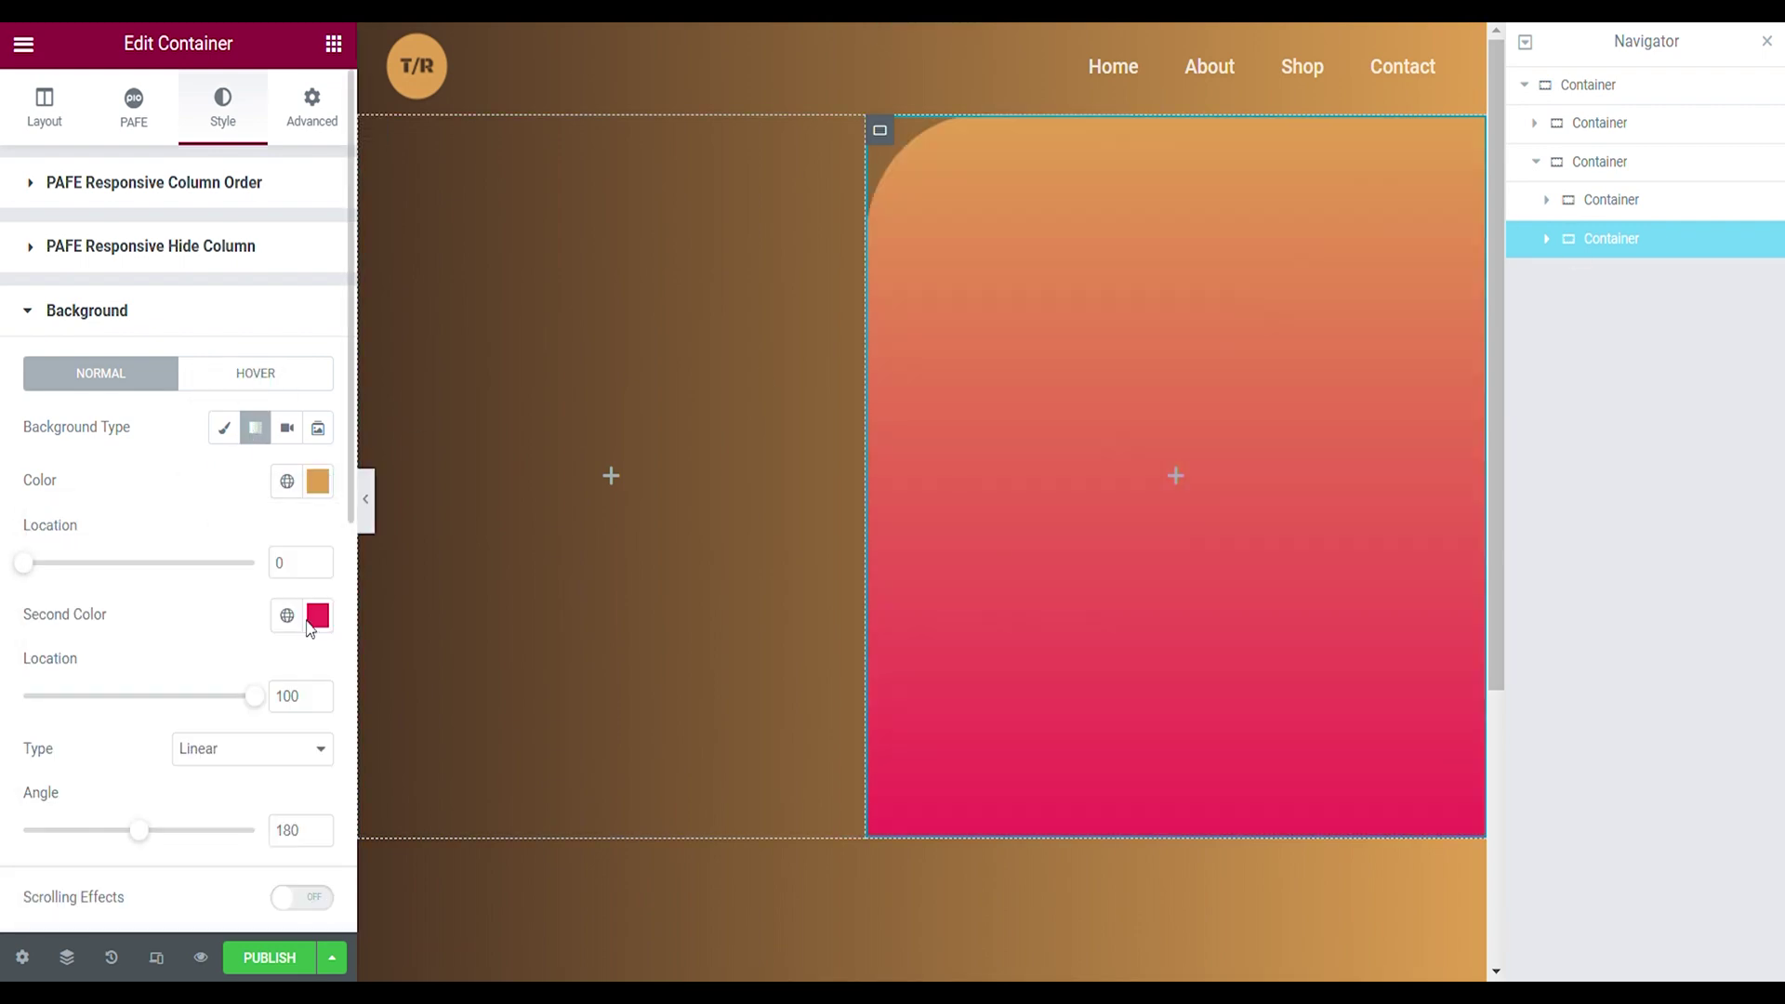
# Set the gradient's second color to #FFBA63 and its angle to 270
pyautogui.click(312, 625)
pyautogui.hotkey('ctrl', 'v')
pyautogui.click(219, 717)
pyautogui.scroll(-2, 136, 716)
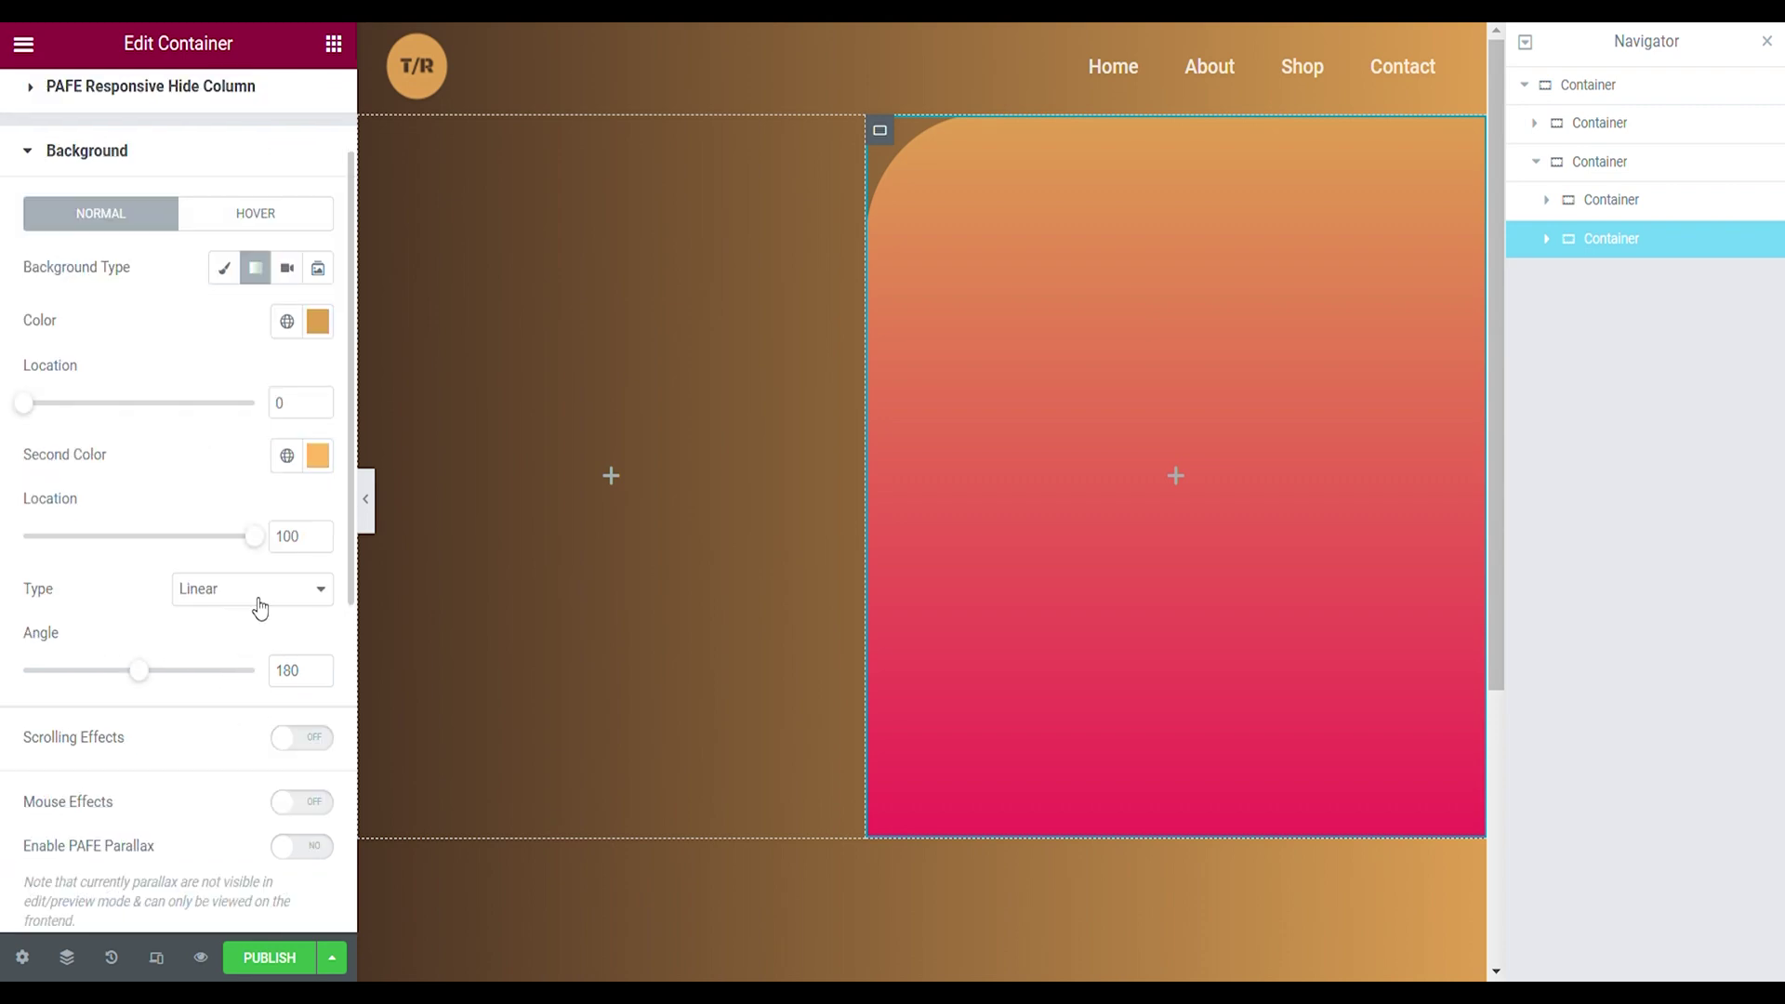
pyautogui.click(289, 669)
pyautogui.doubleClick(288, 670)
pyautogui.write('270')
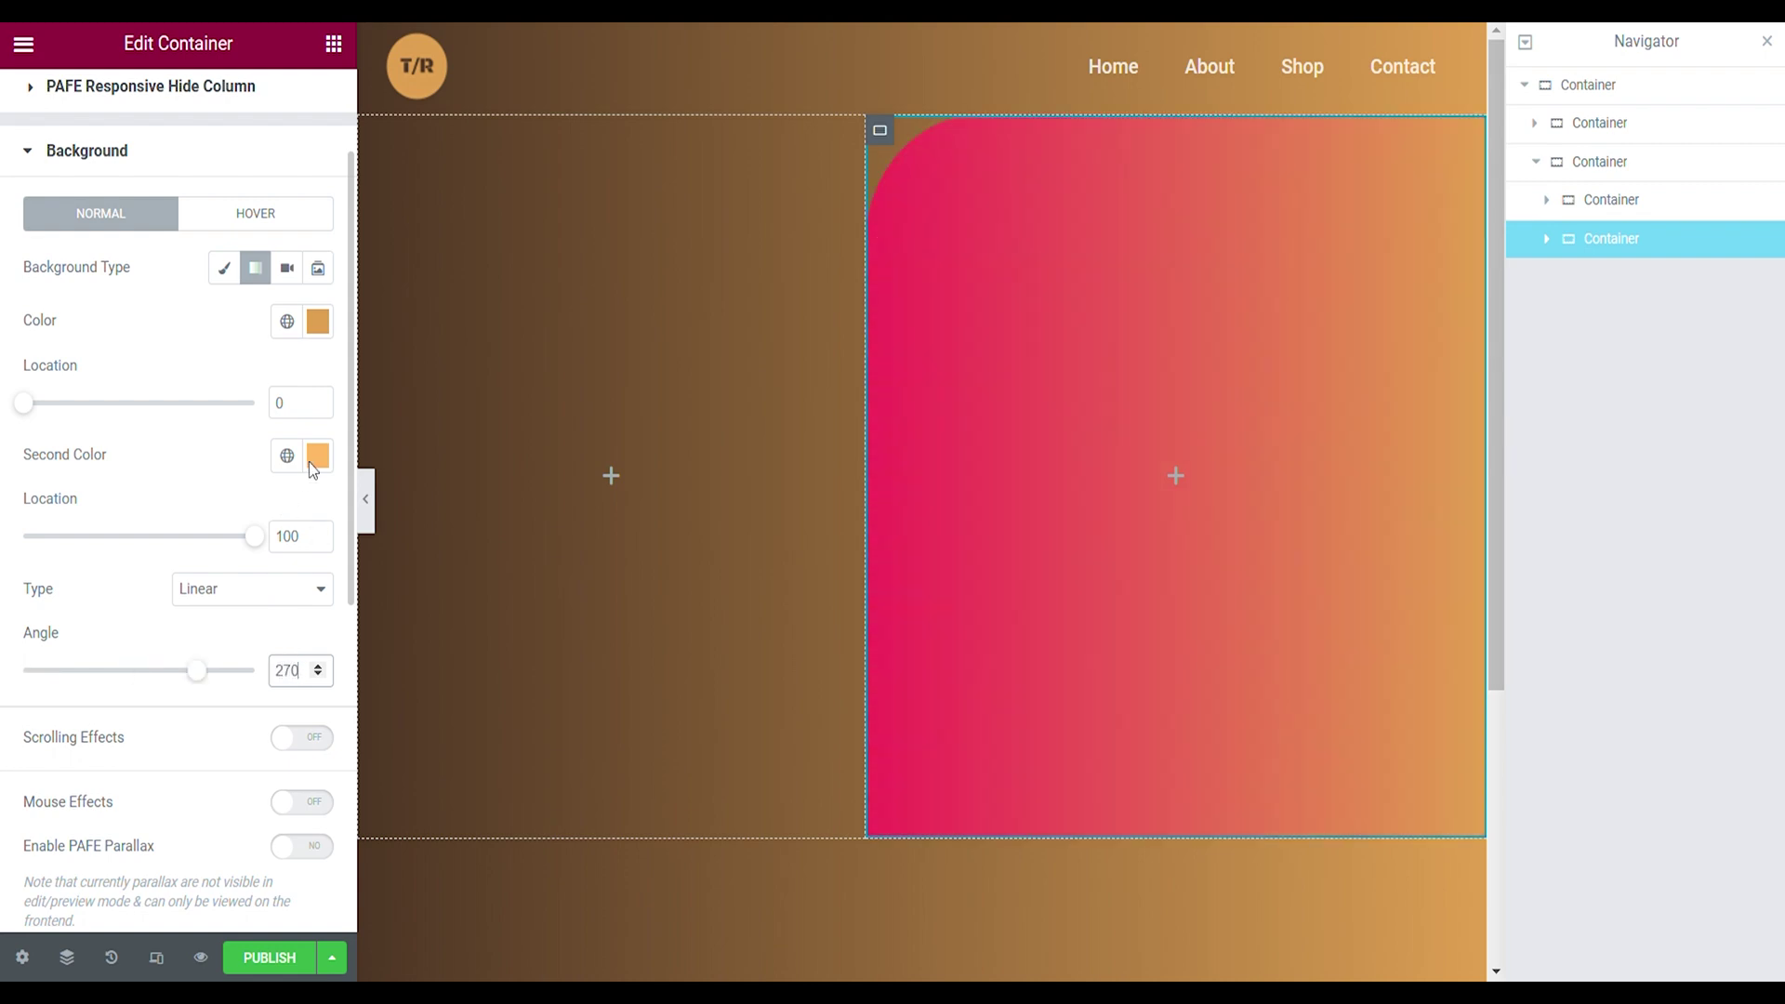
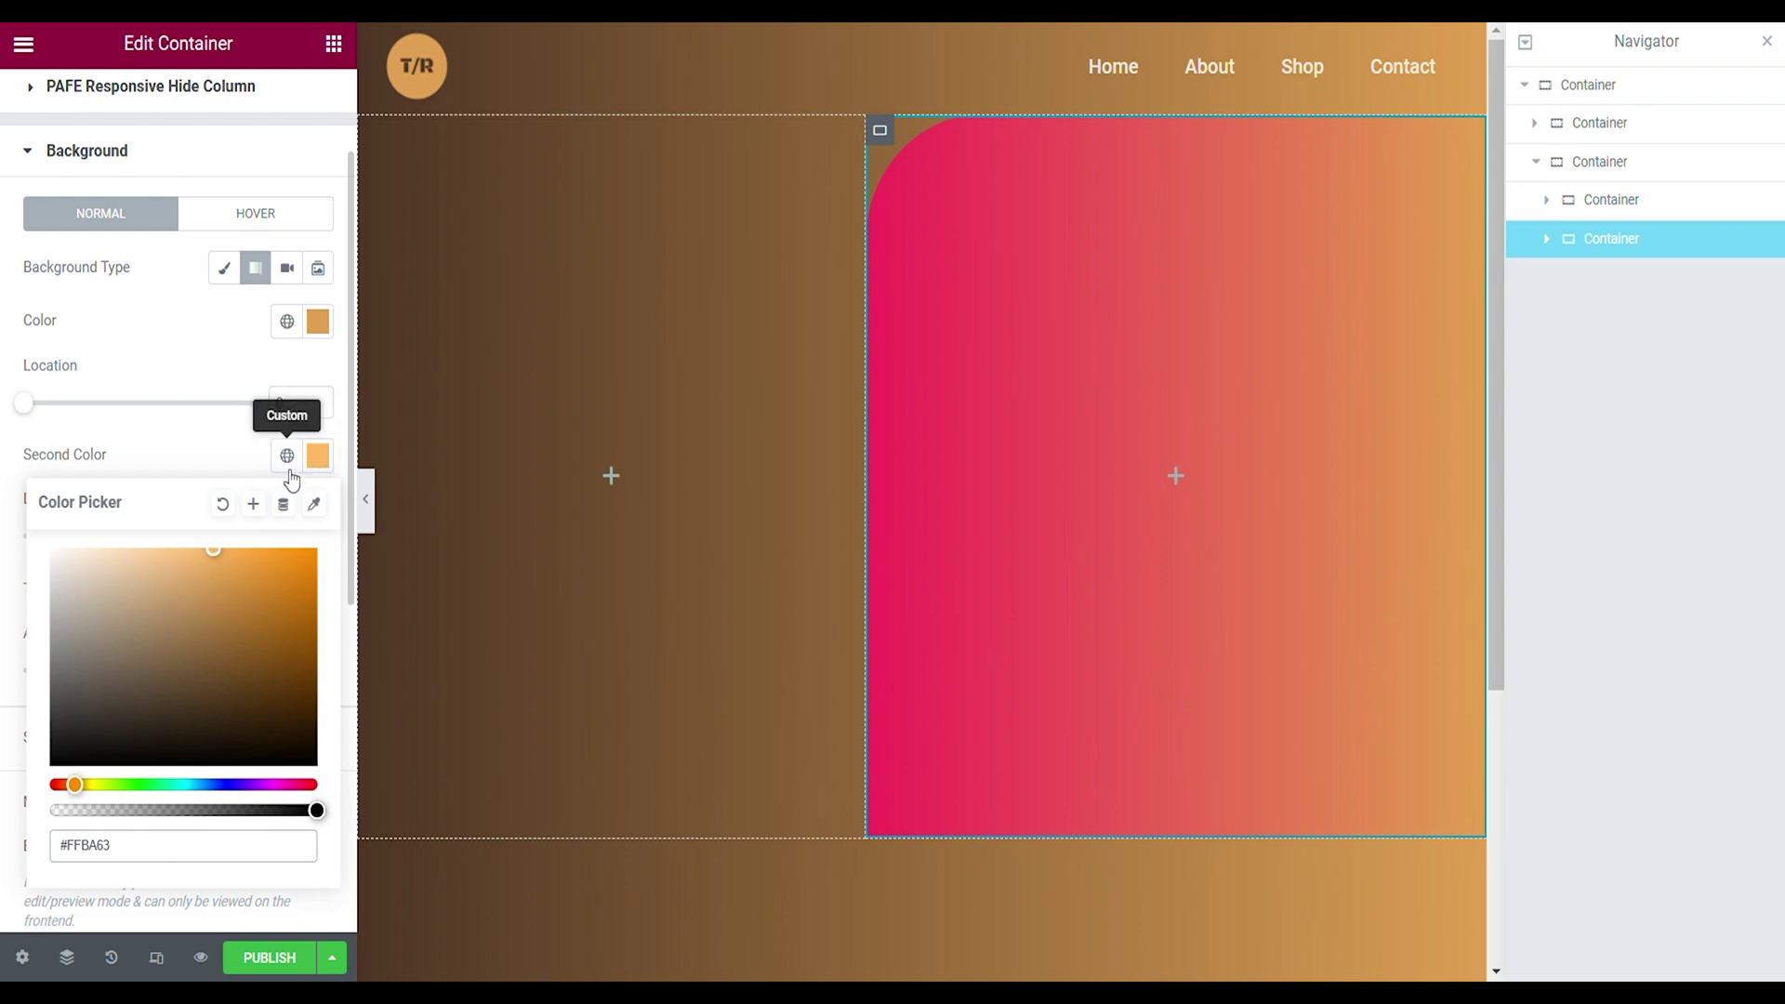
# Re-enter #FFBA63 as the second gradient color so that the container's background picks it up
pyautogui.click(258, 610)
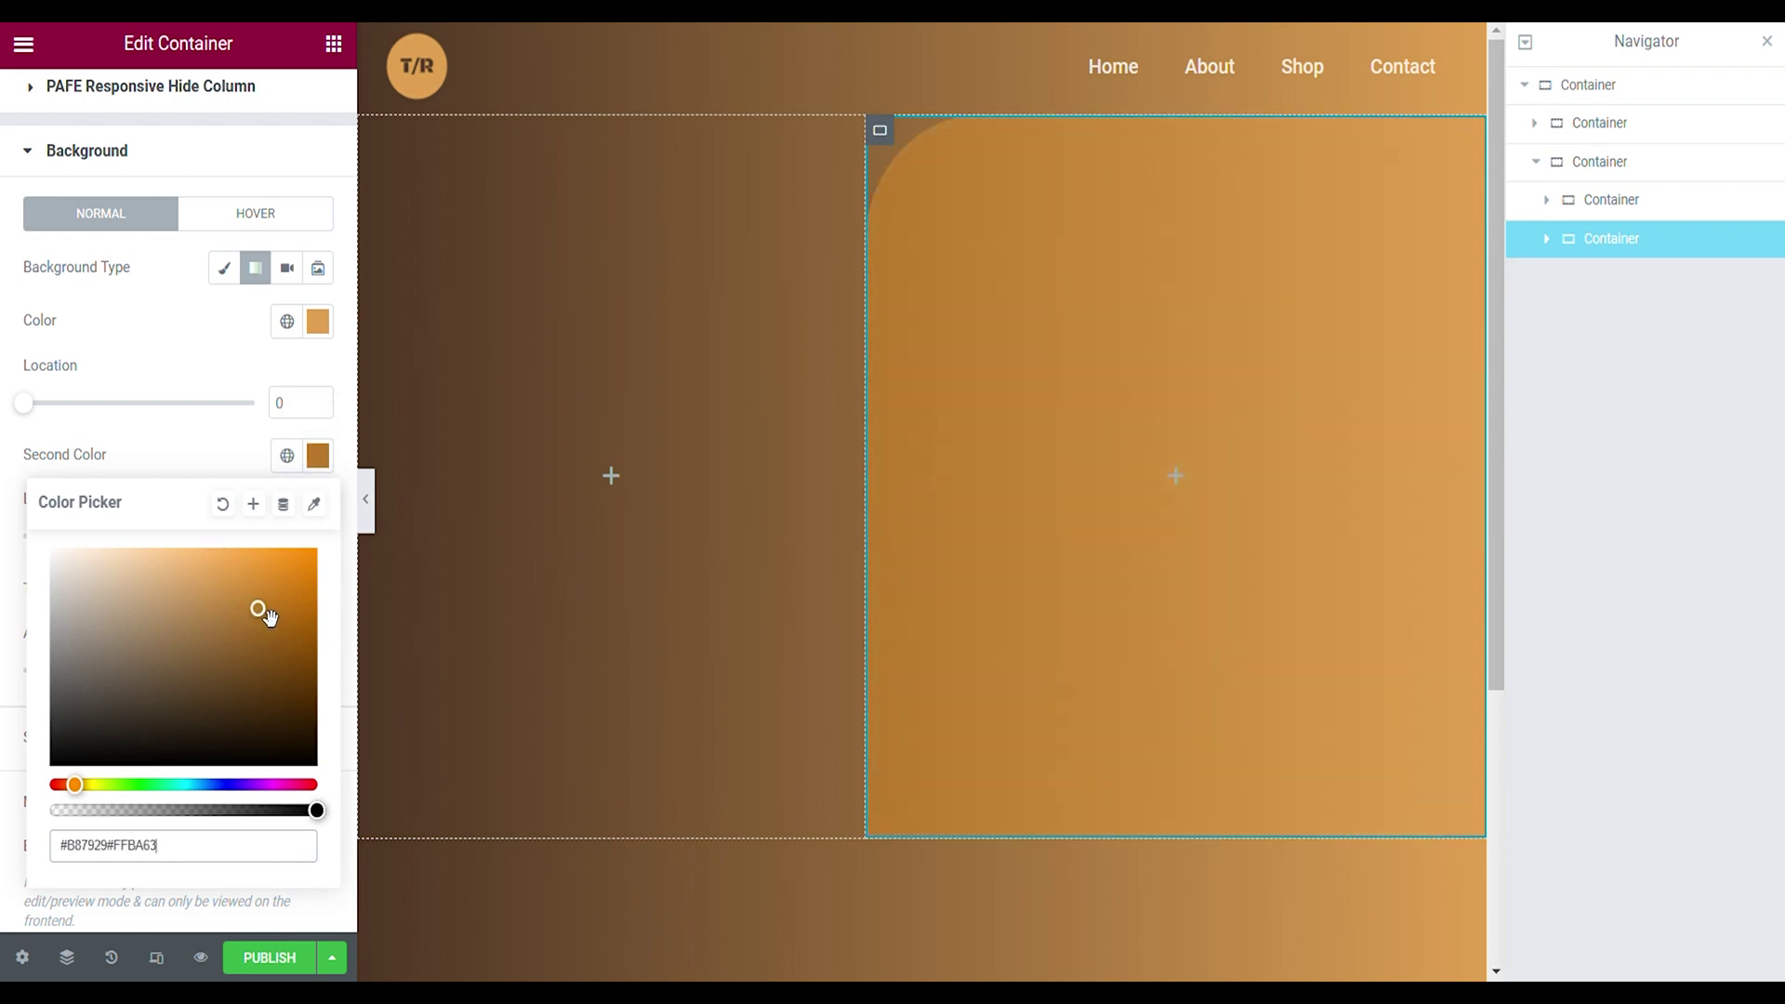
pyautogui.click(232, 450)
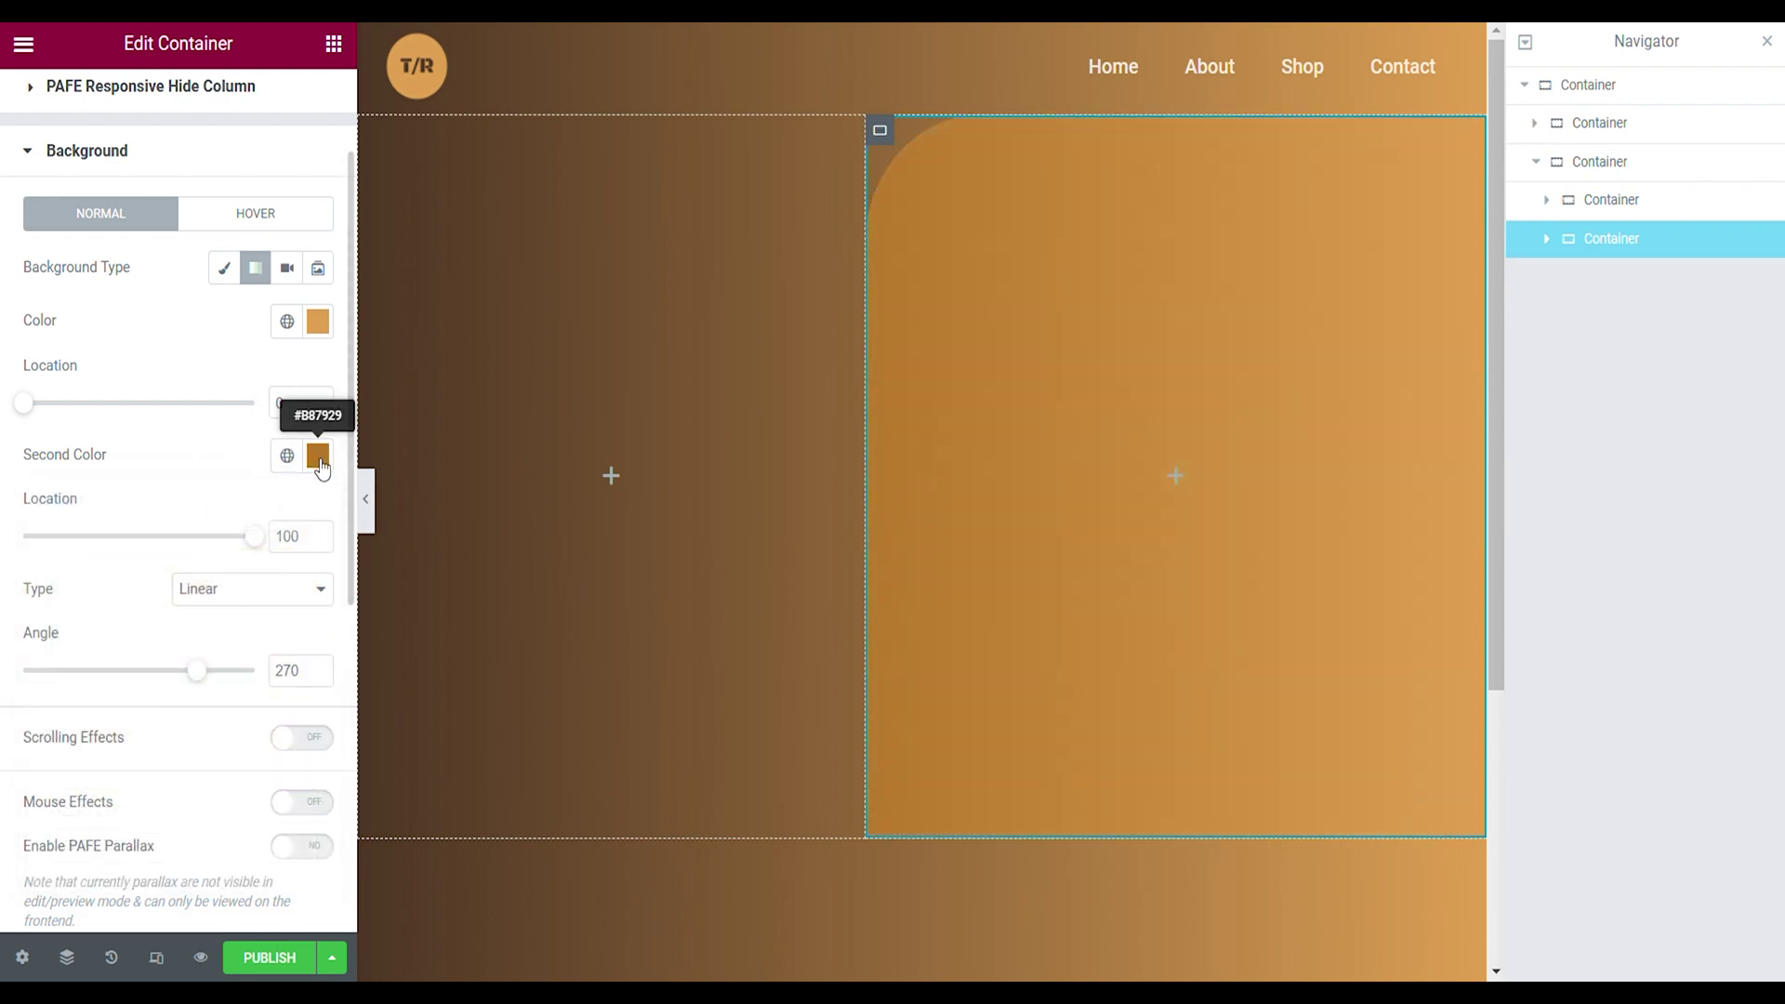
pyautogui.click(319, 459)
pyautogui.write('#FFBA63')
pyautogui.click(193, 450)
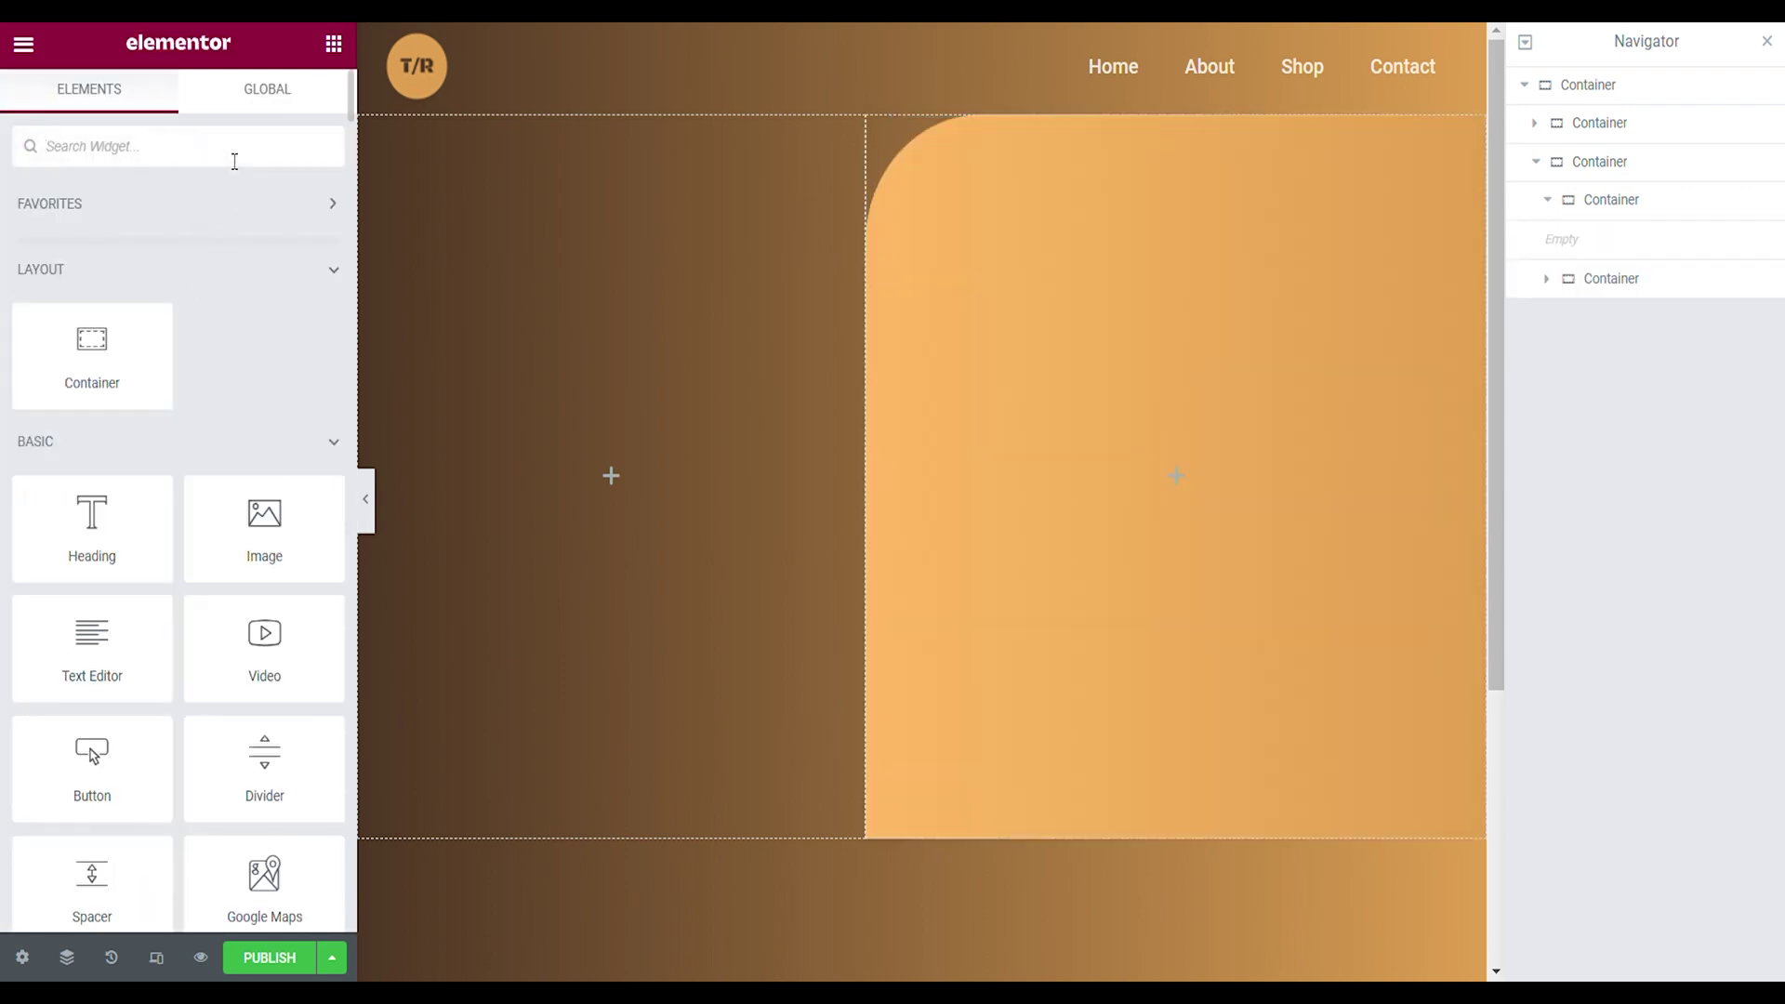
# Add two Heading widgets, a Divider and a Text Editor, stacked in that order, inside the 45% container
pyautogui.moveTo(92, 528); pyautogui.dragTo(611, 475)
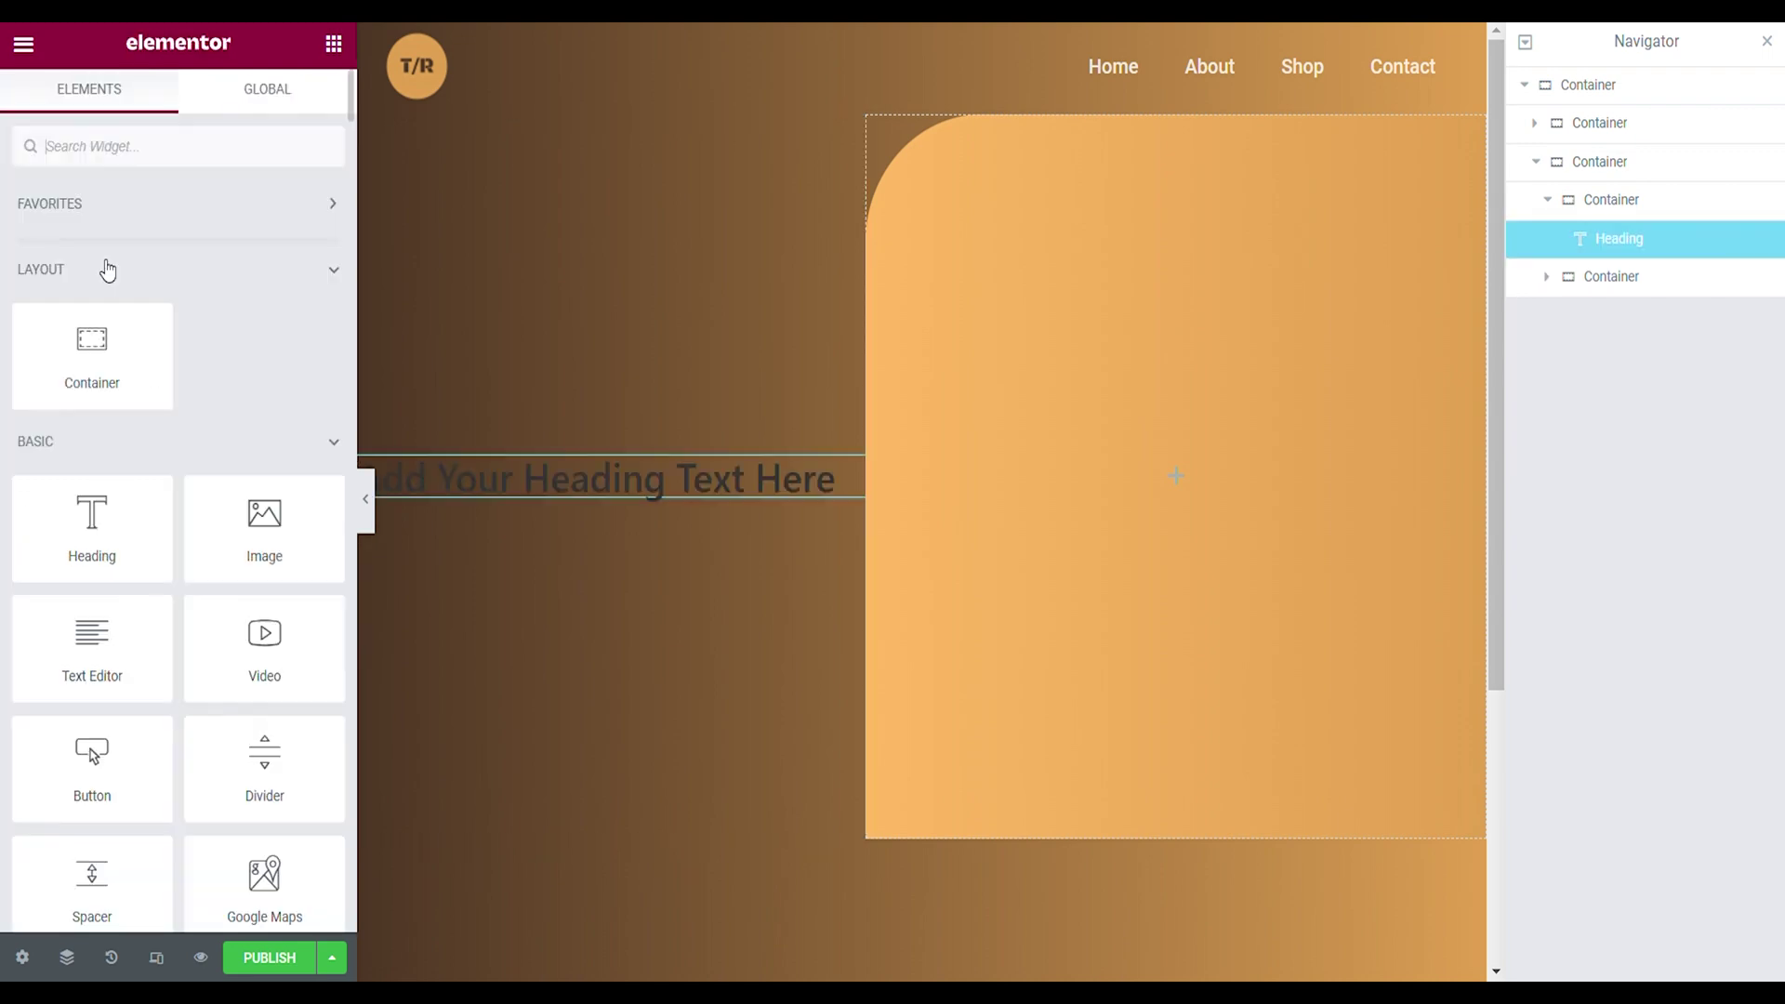
pyautogui.moveTo(92, 521); pyautogui.dragTo(463, 488)
pyautogui.click(334, 44)
pyautogui.moveTo(265, 762); pyautogui.dragTo(558, 521)
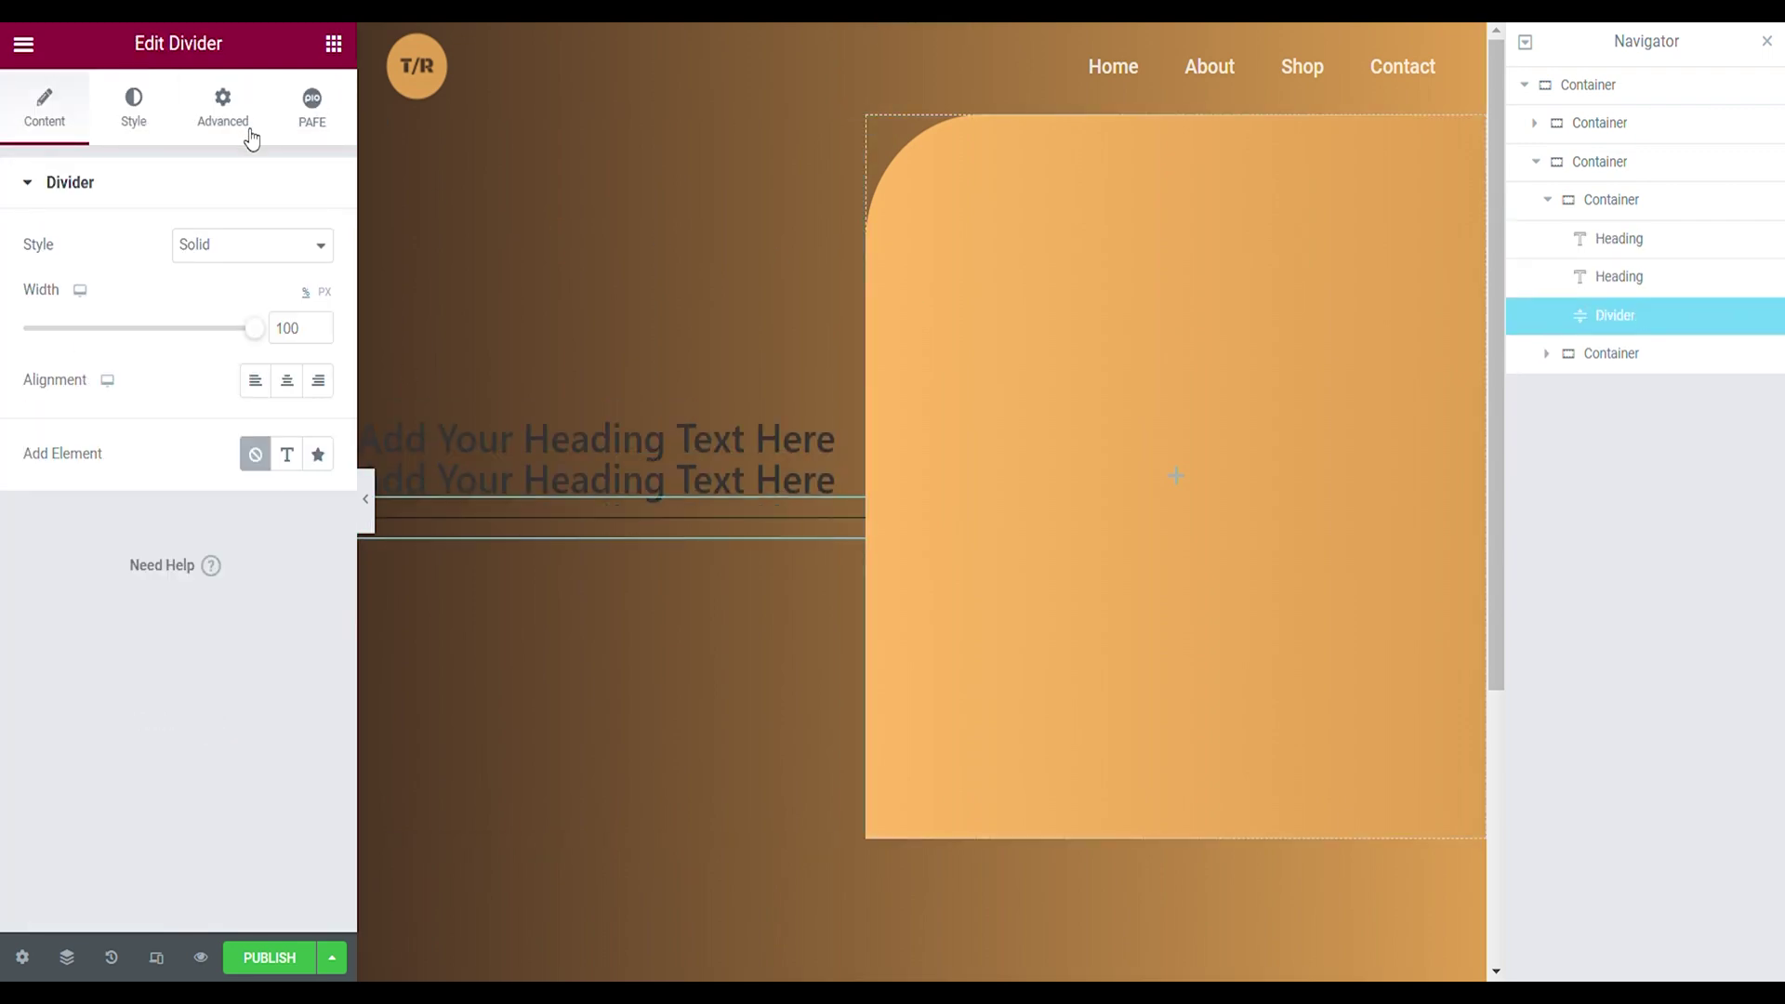
pyautogui.click(334, 44)
pyautogui.moveTo(92, 641); pyautogui.dragTo(458, 530)
# Search the widgets for NEON and add the Neon Glowing Button Effect below the text in the 45% container
pyautogui.click(334, 44)
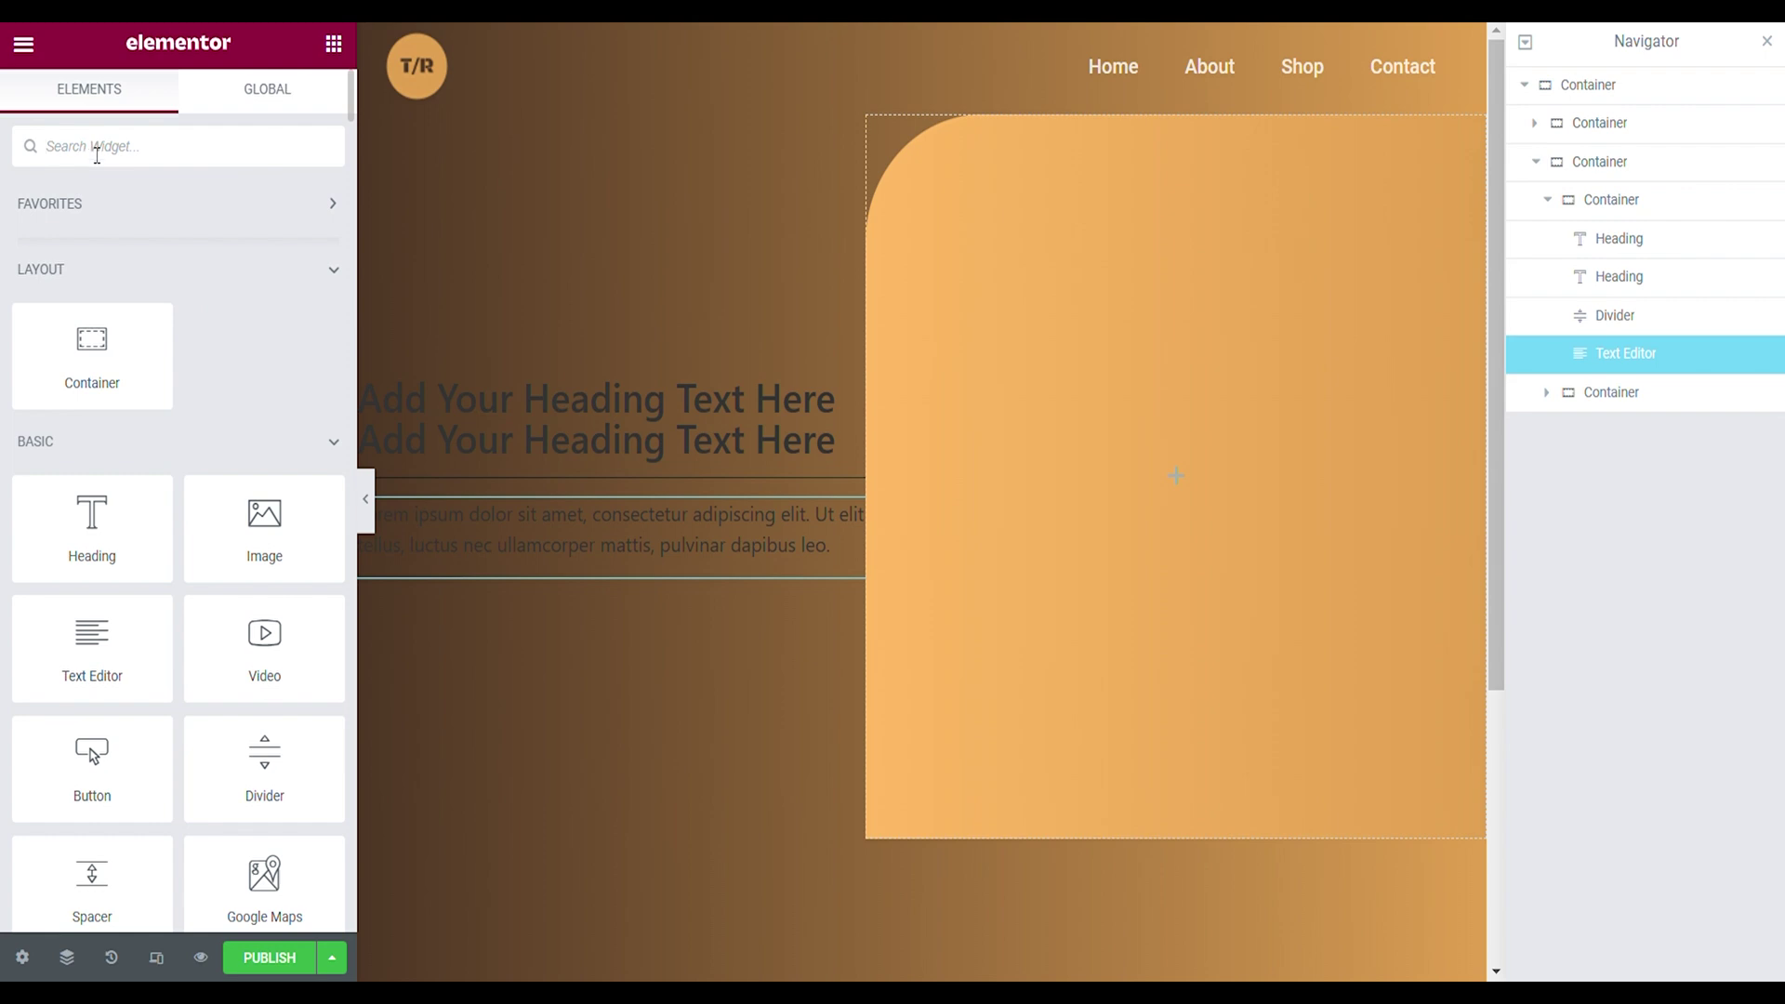
pyautogui.write('NEON')
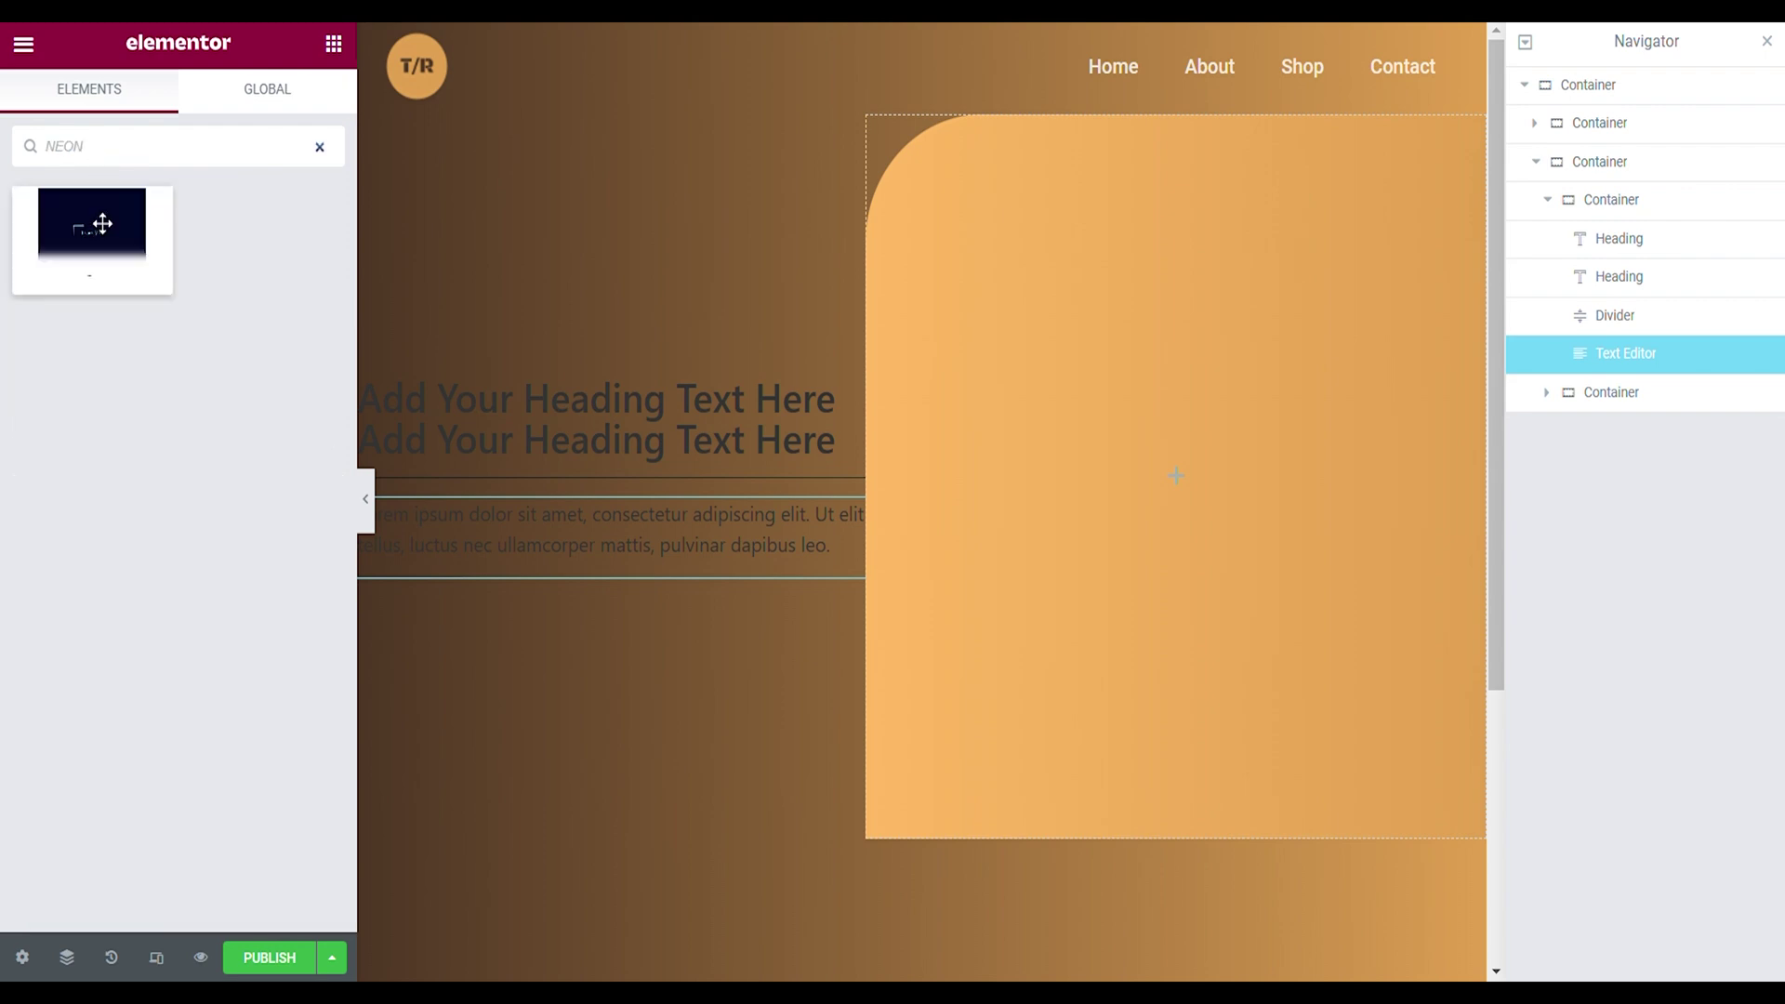
pyautogui.moveTo(92, 270); pyautogui.dragTo(427, 594)
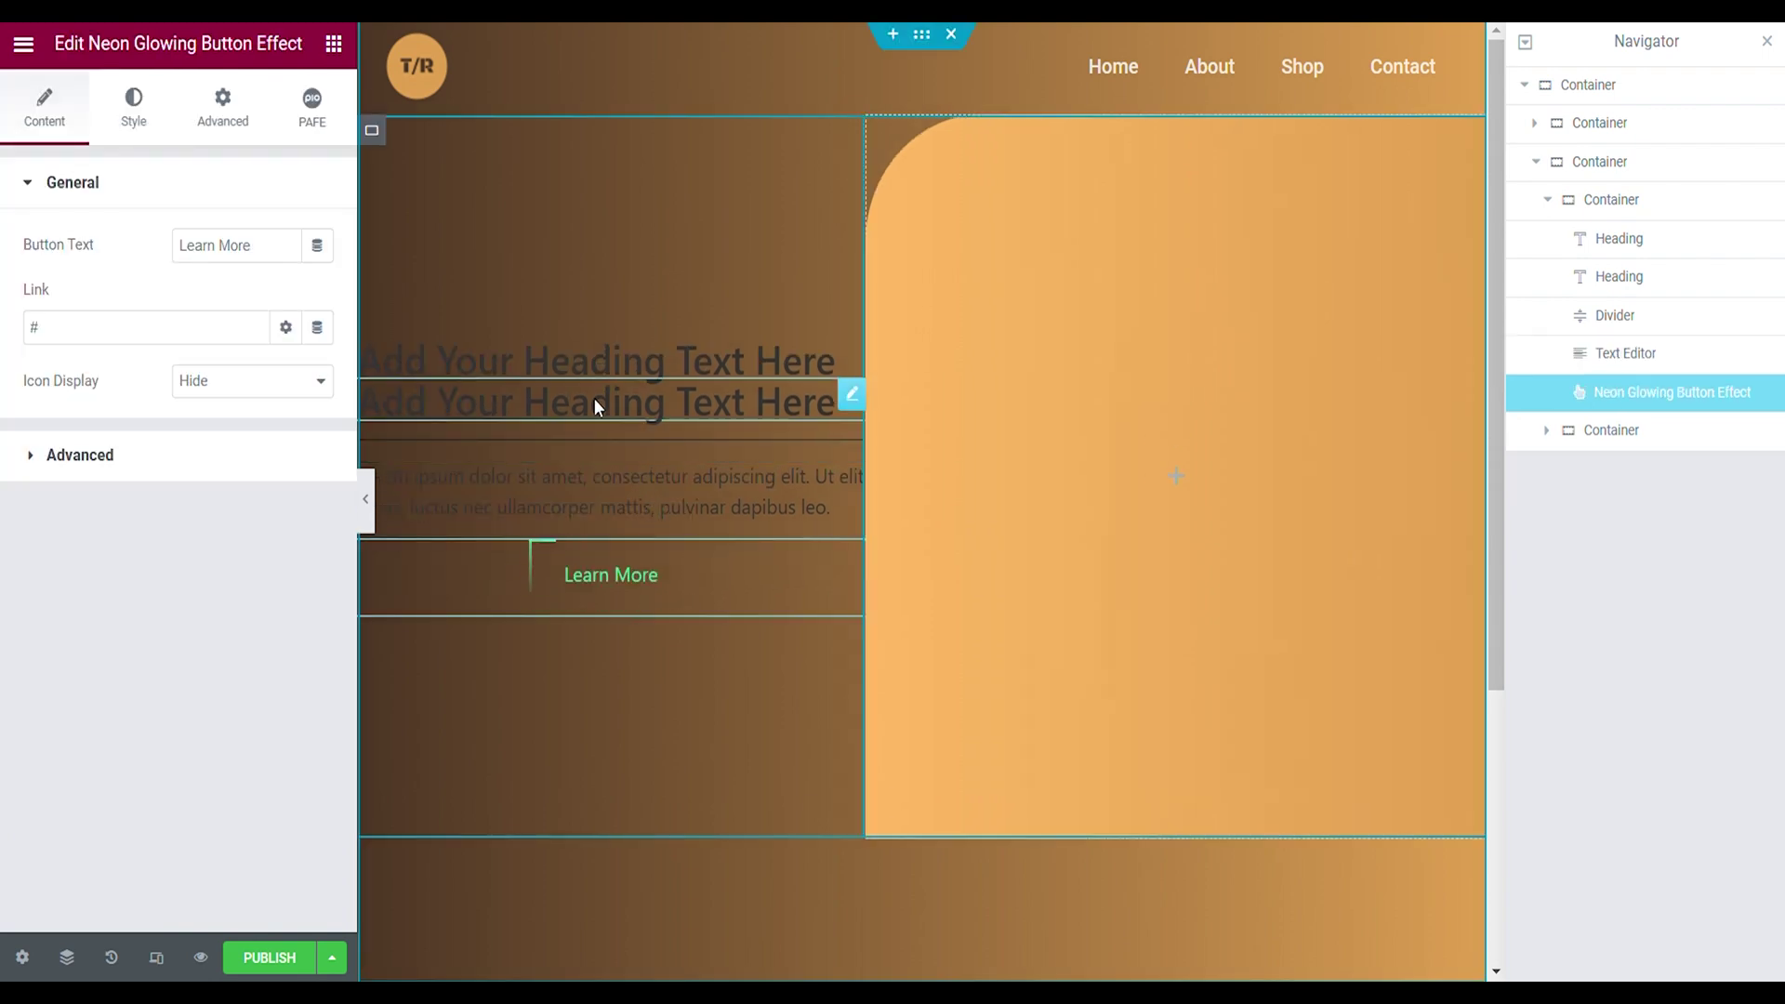
# Replace the first heading's title with "We buy"
pyautogui.click(599, 360)
pyautogui.hotkey('ctrl', 'a')
pyautogui.write('We buy')
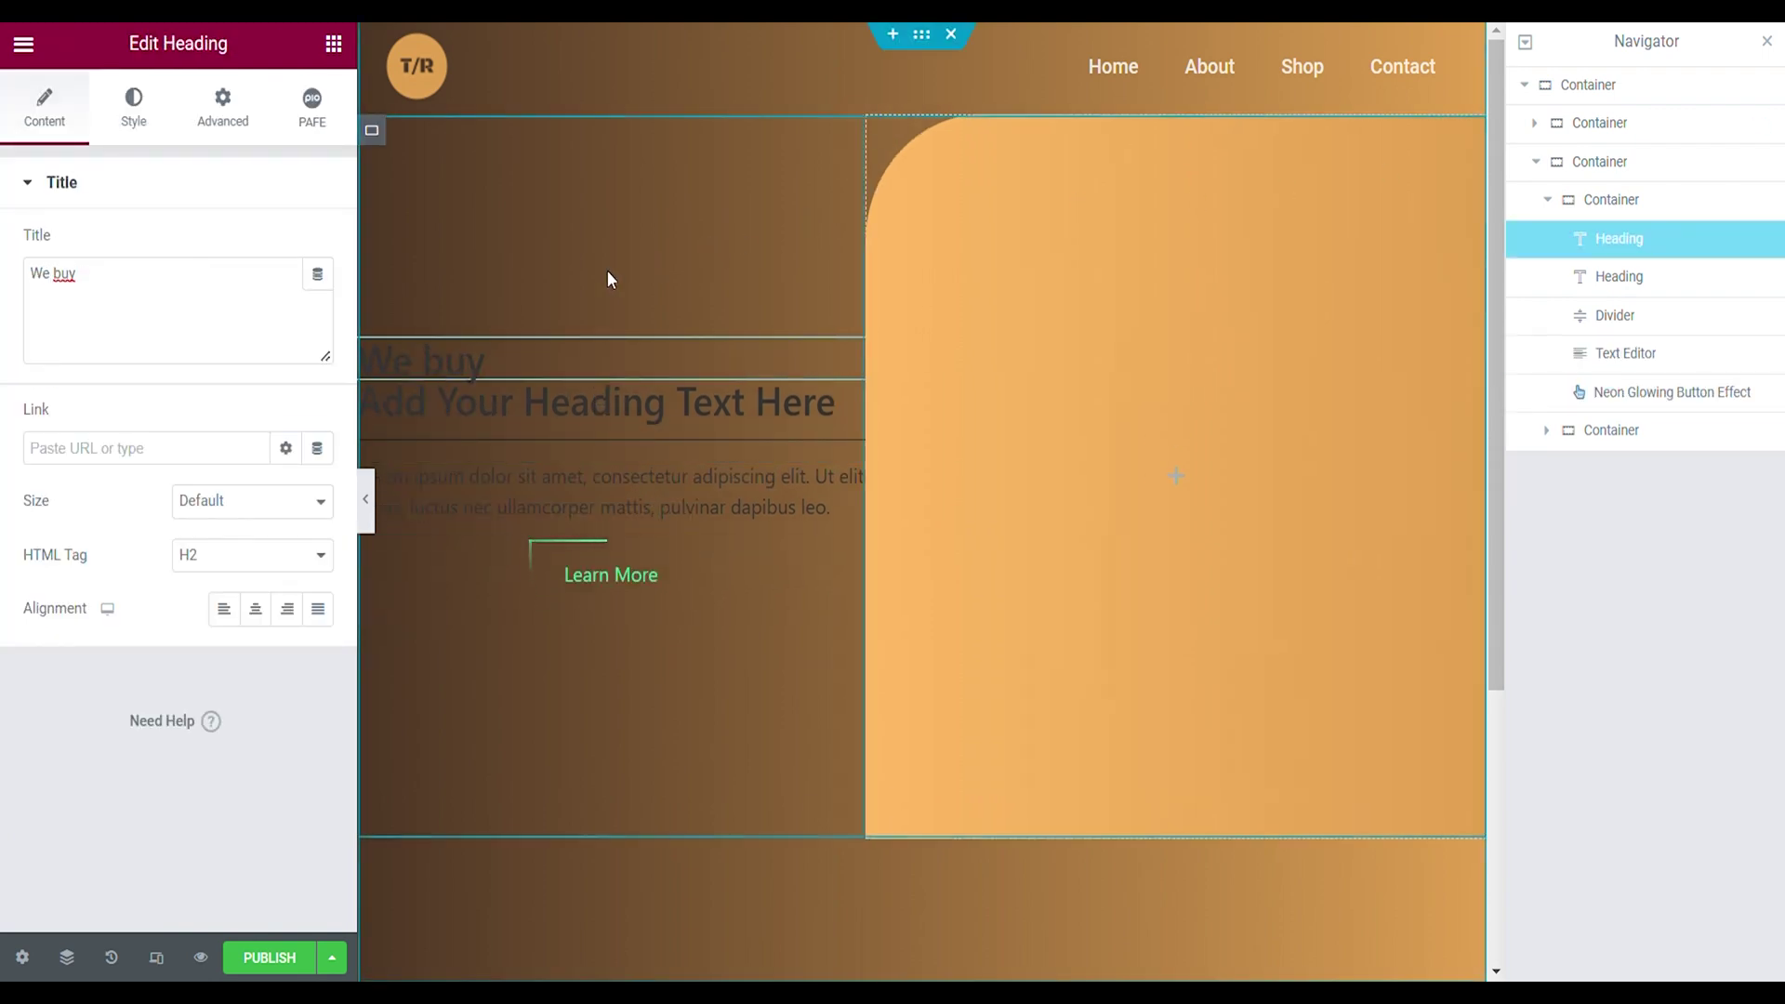
# Wrap the second word of the title in a span with class 'color' and capitalize it as "Buy"
pyautogui.click(54, 279)
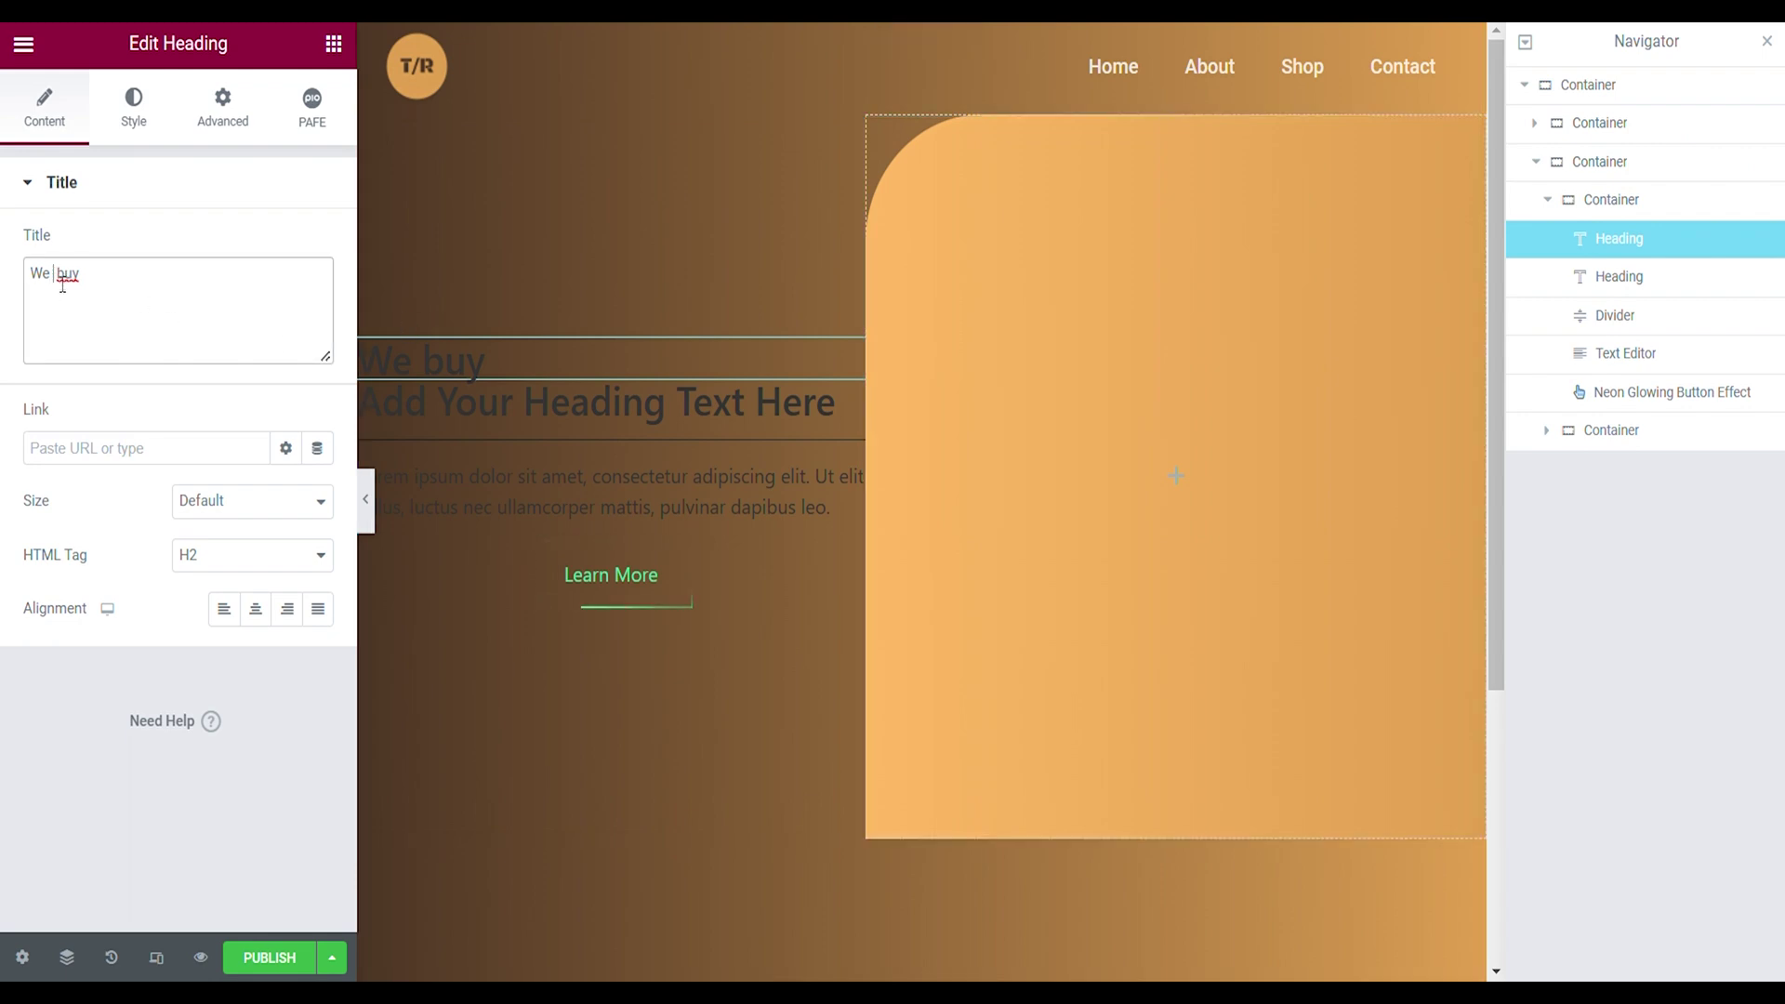
pyautogui.write('<span c')
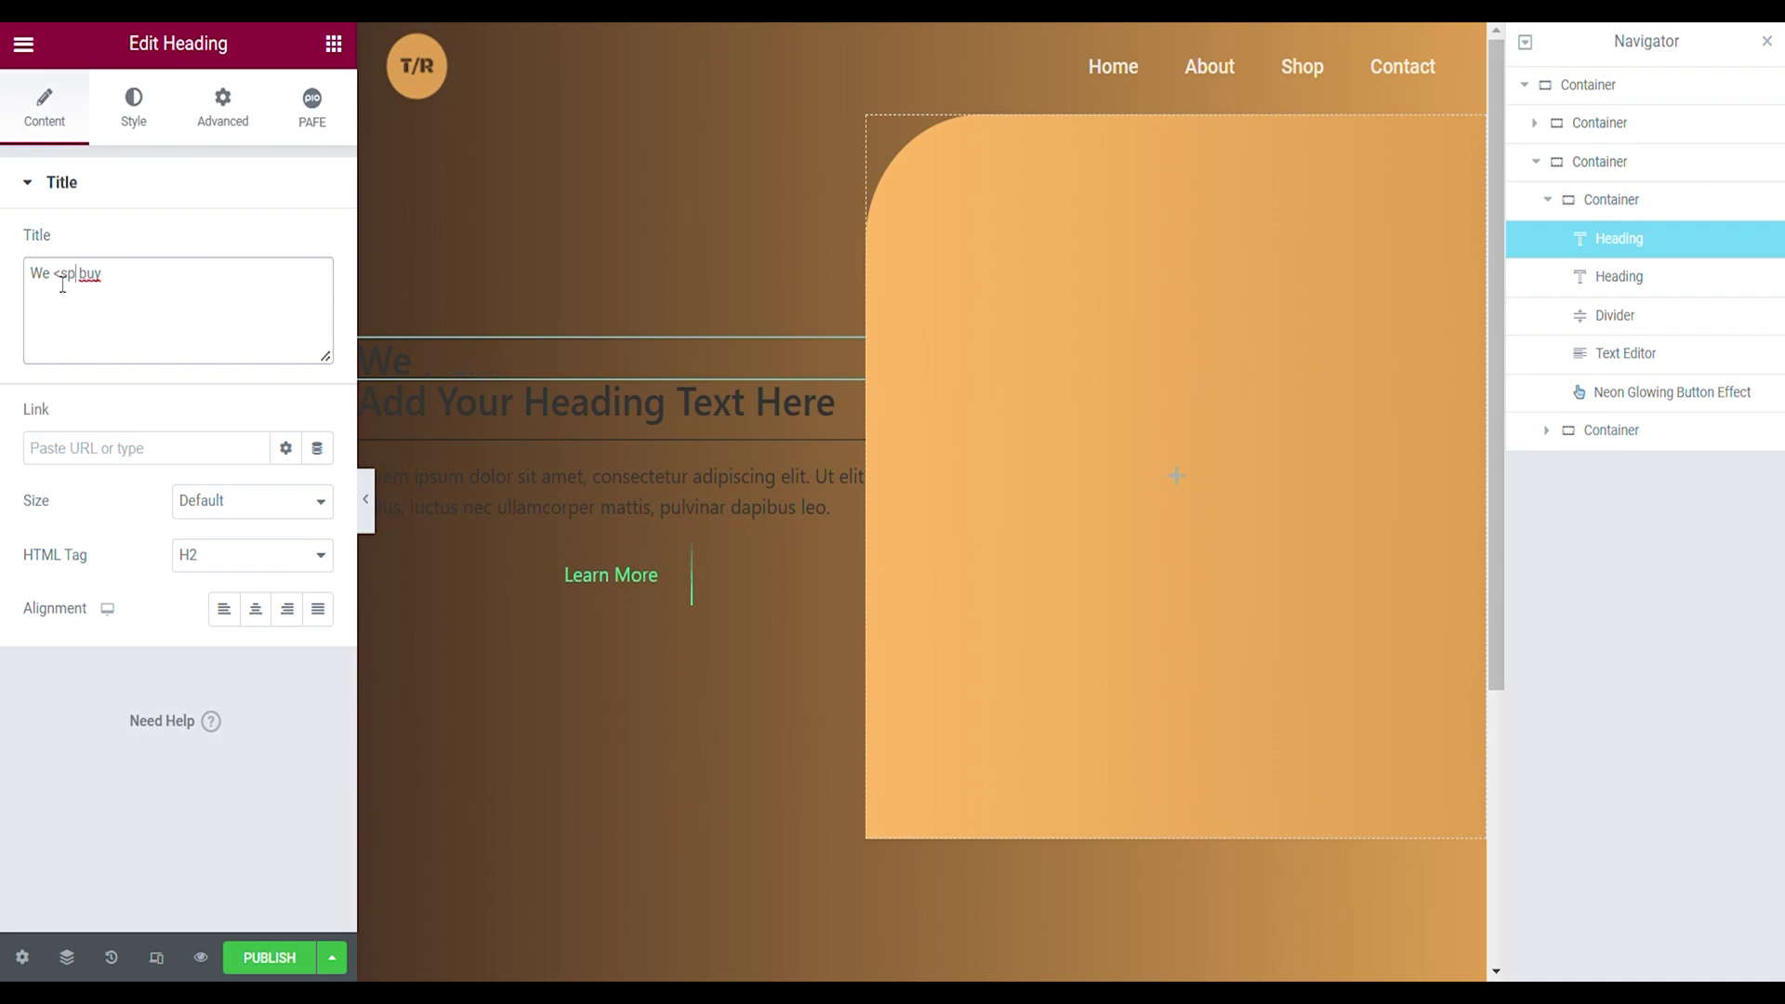
pyautogui.write('a')
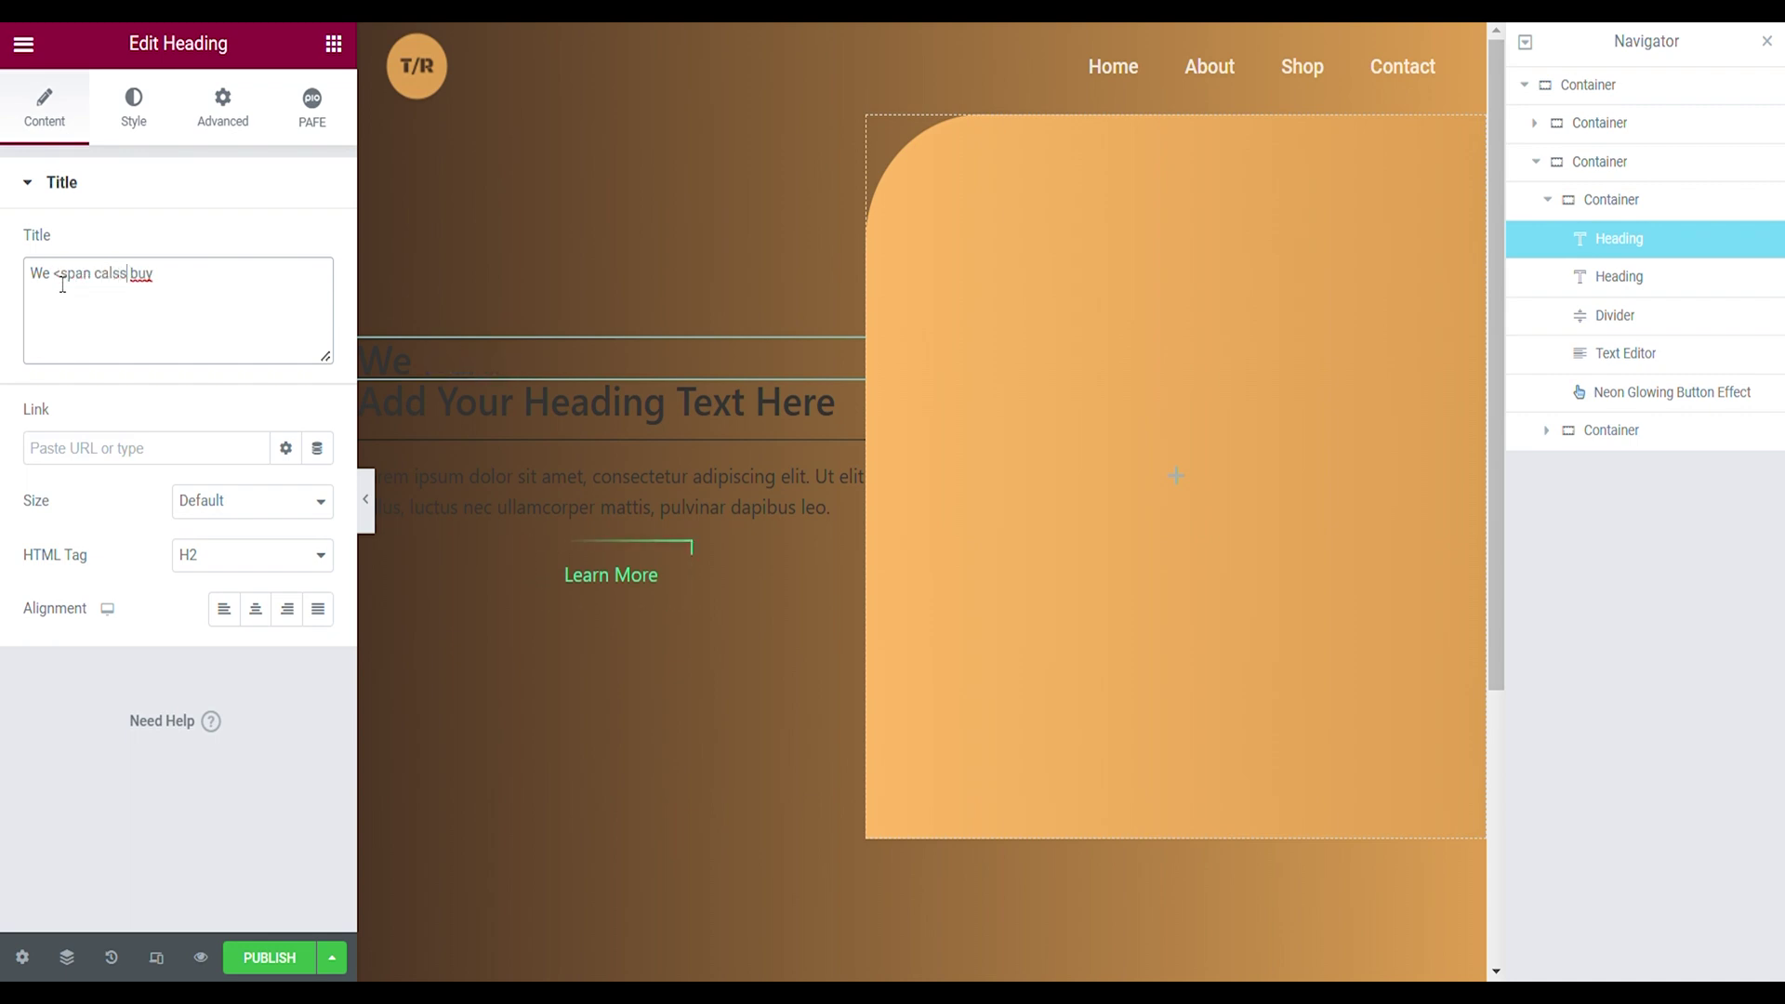
pyautogui.press('BackSpace')
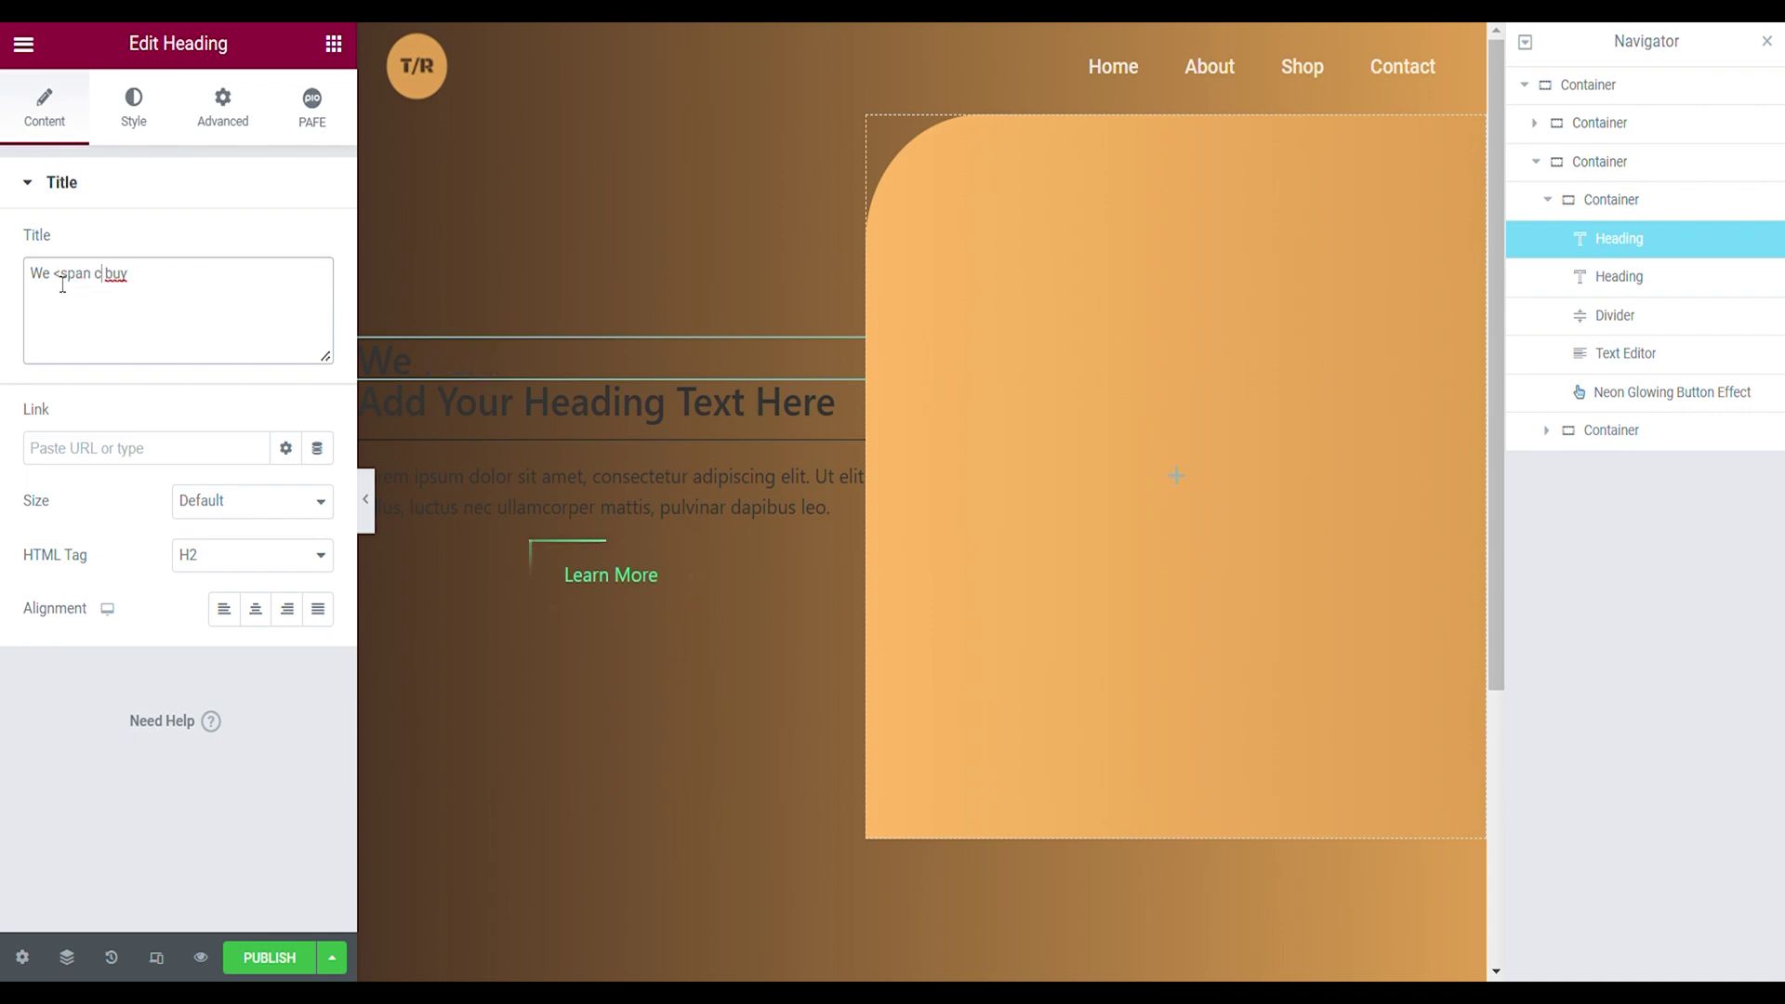
pyautogui.write('lass')
pyautogui.write('="')
pyautogui.write("'color")
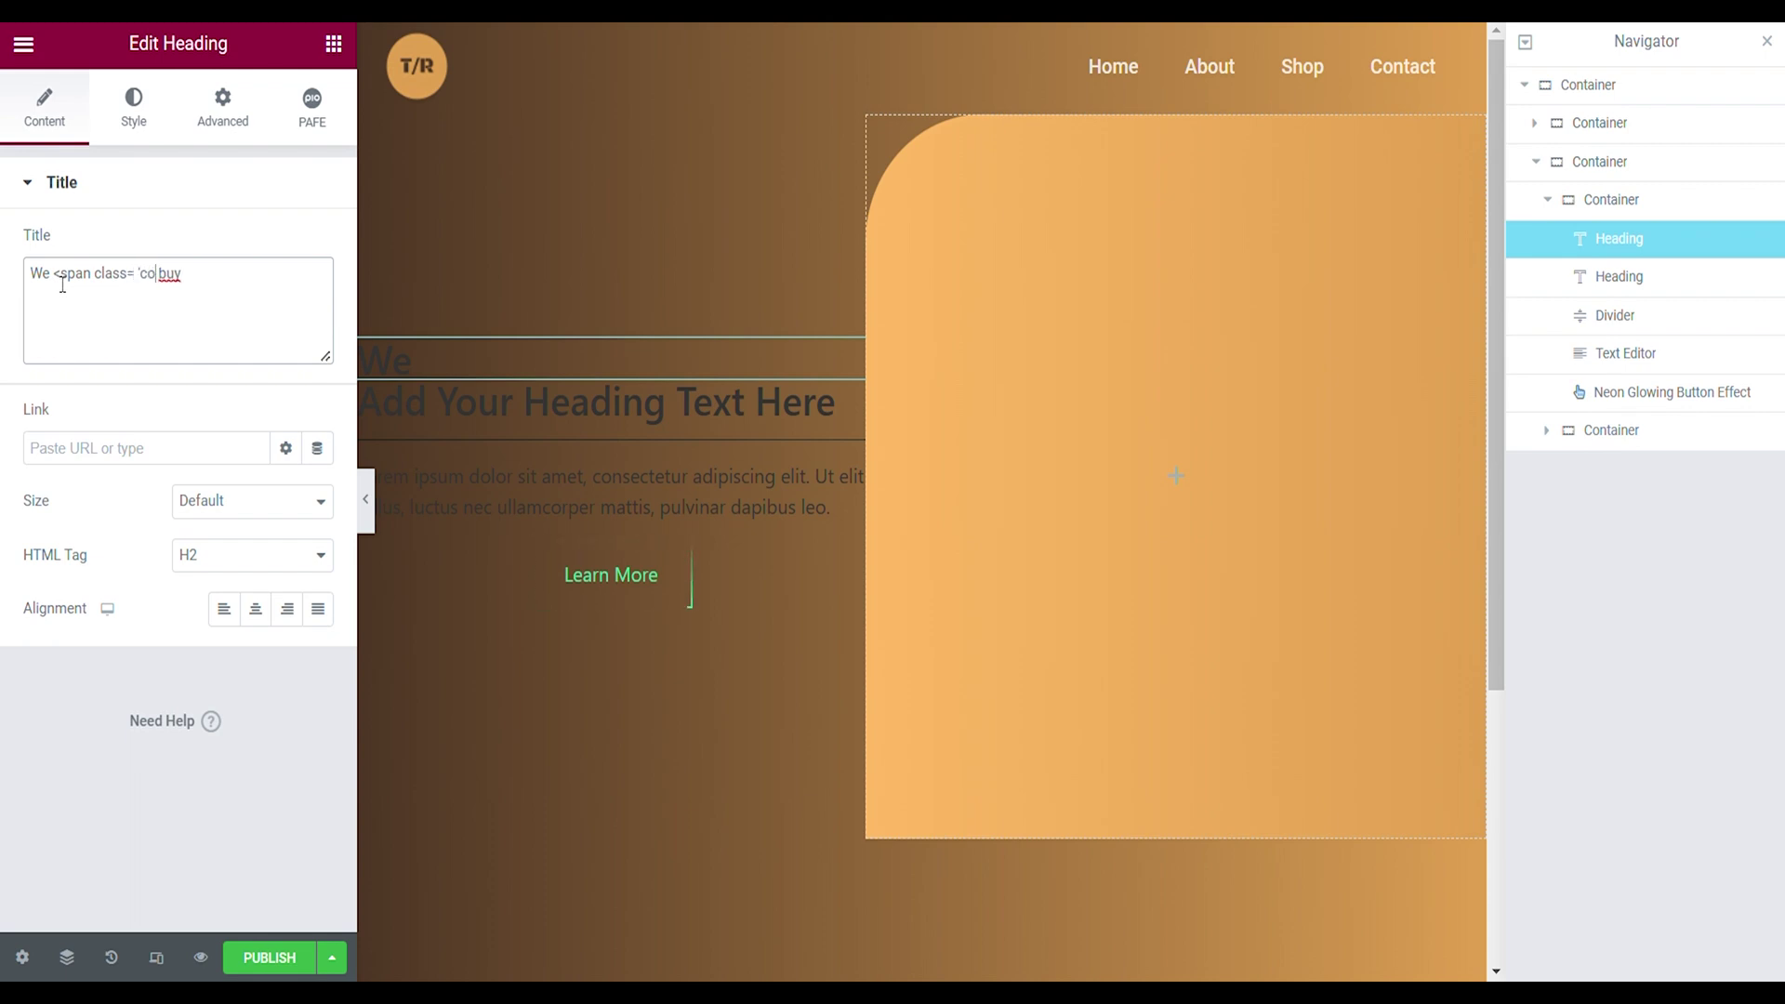
pyautogui.write("'>")
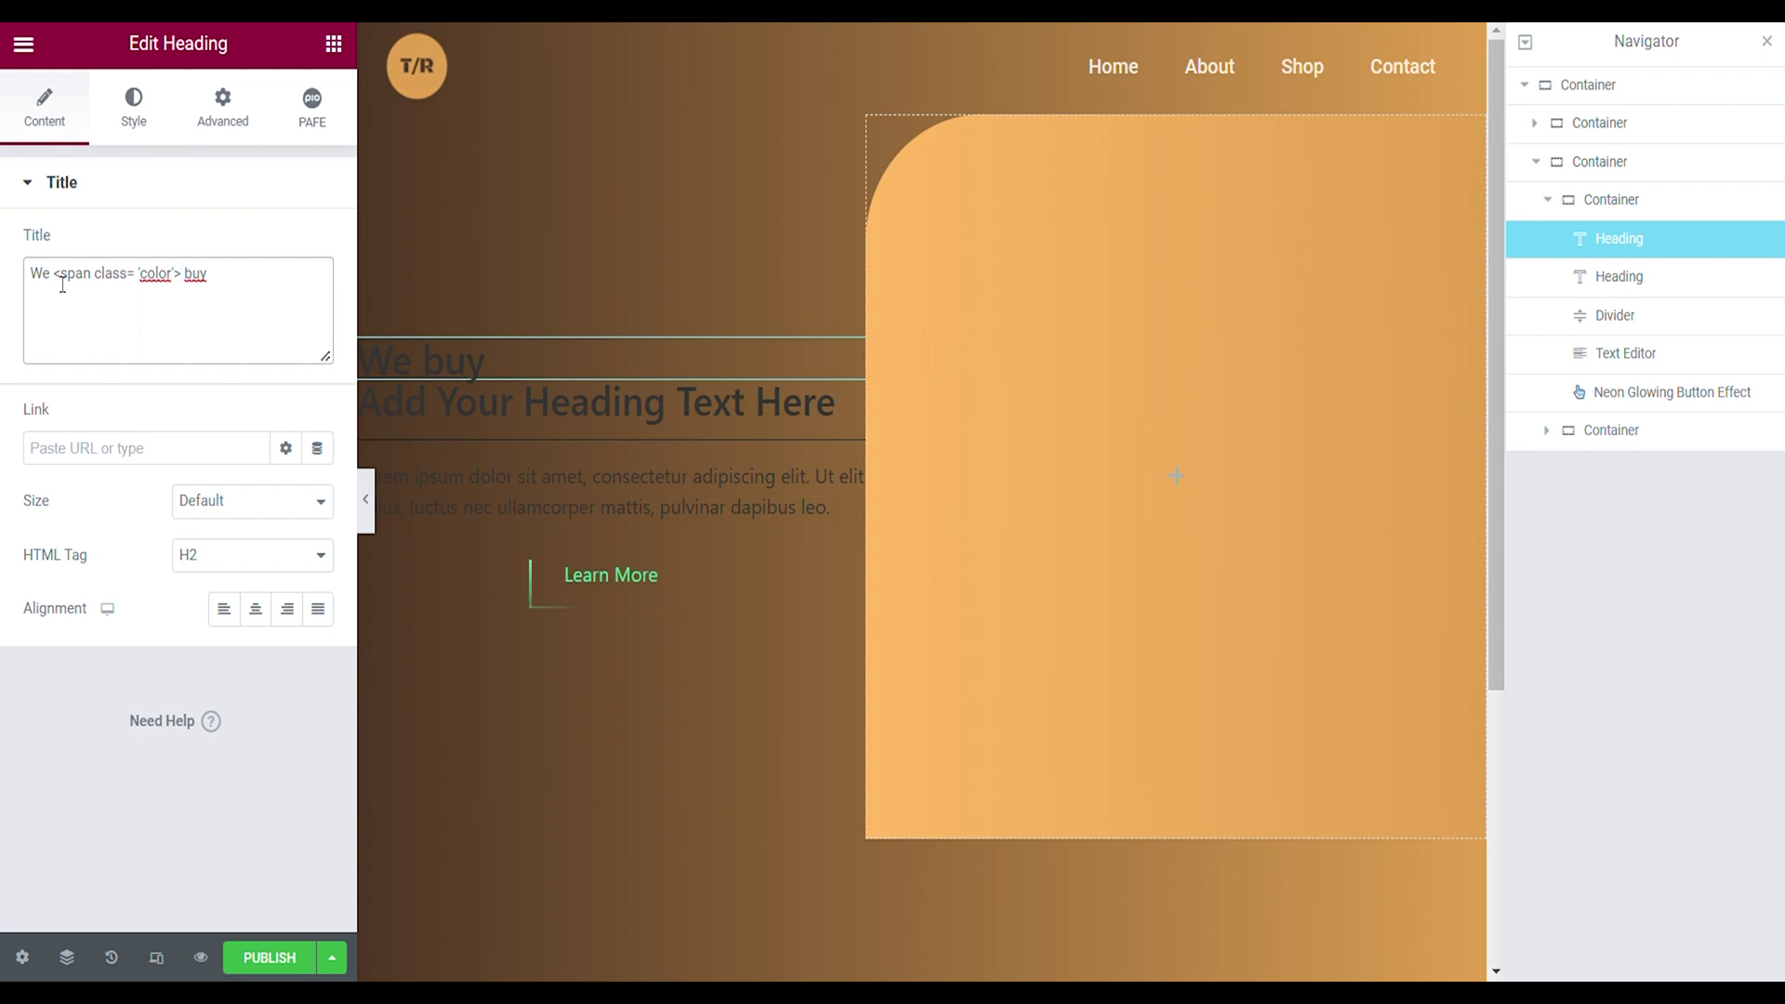
pyautogui.write('B')
pyautogui.write(' </span>')
# Add custom CSS to the first heading that gives the .color class the text color #E1A151
pyautogui.click(223, 110)
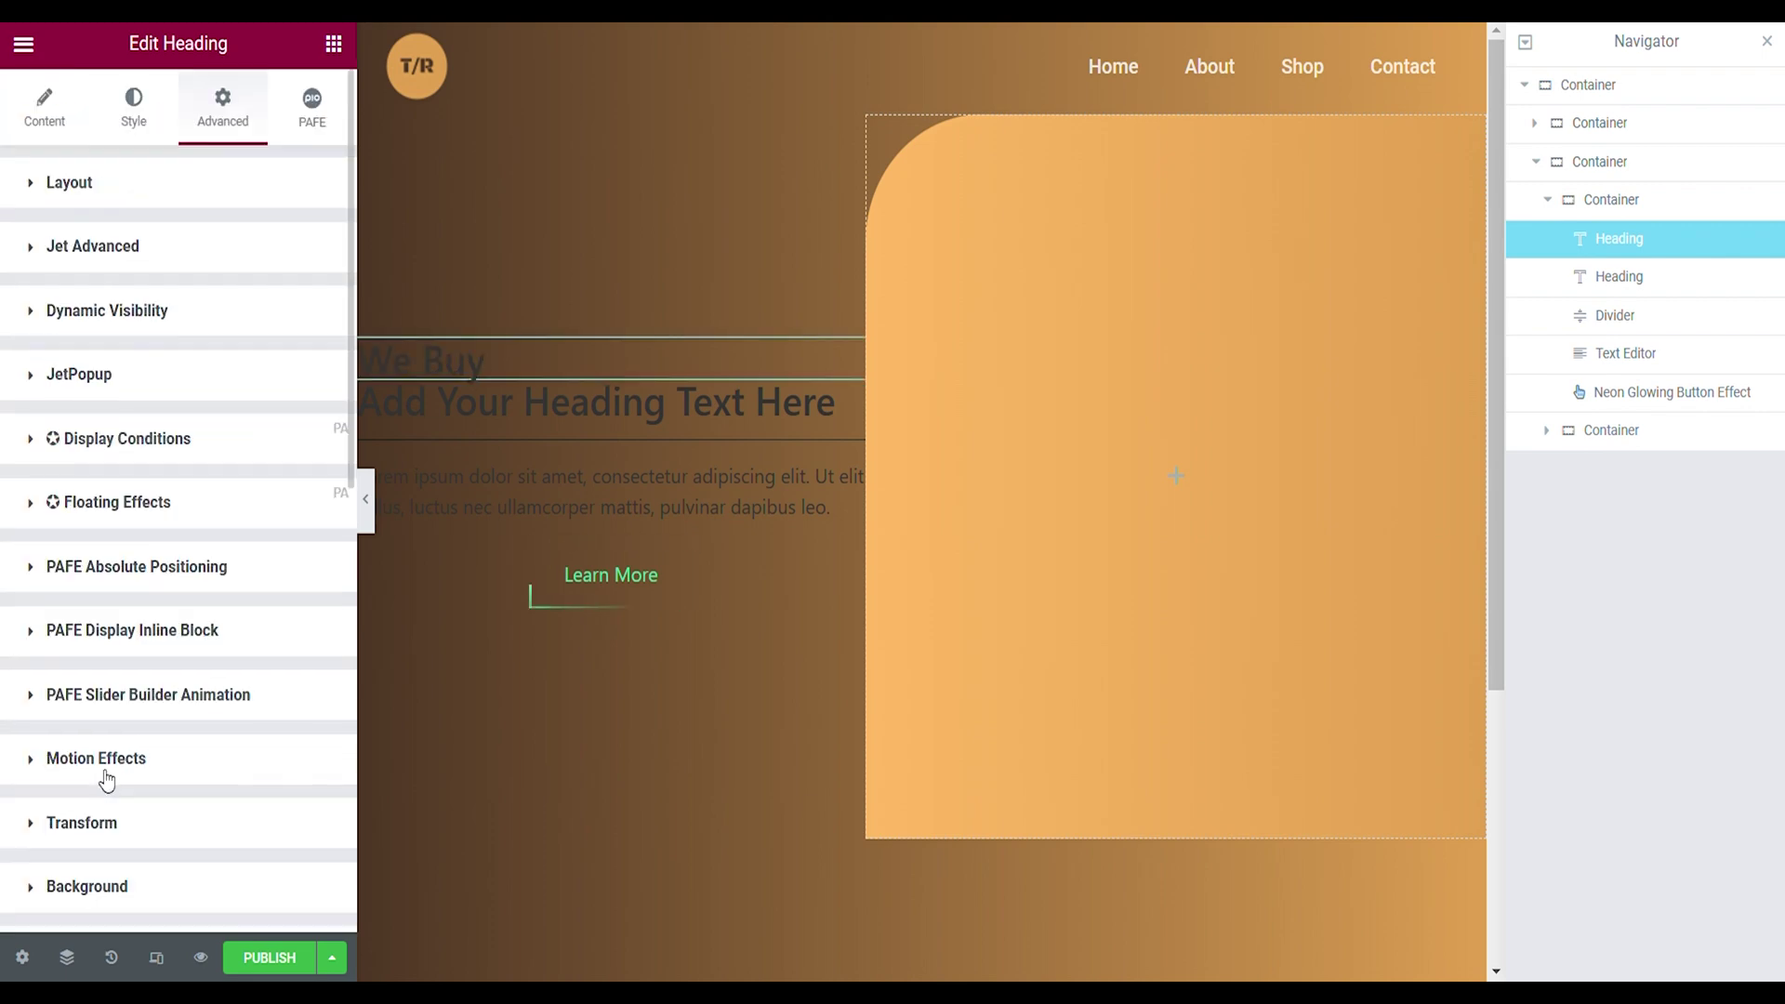
pyautogui.scroll(-9, 106, 781)
pyautogui.click(103, 749)
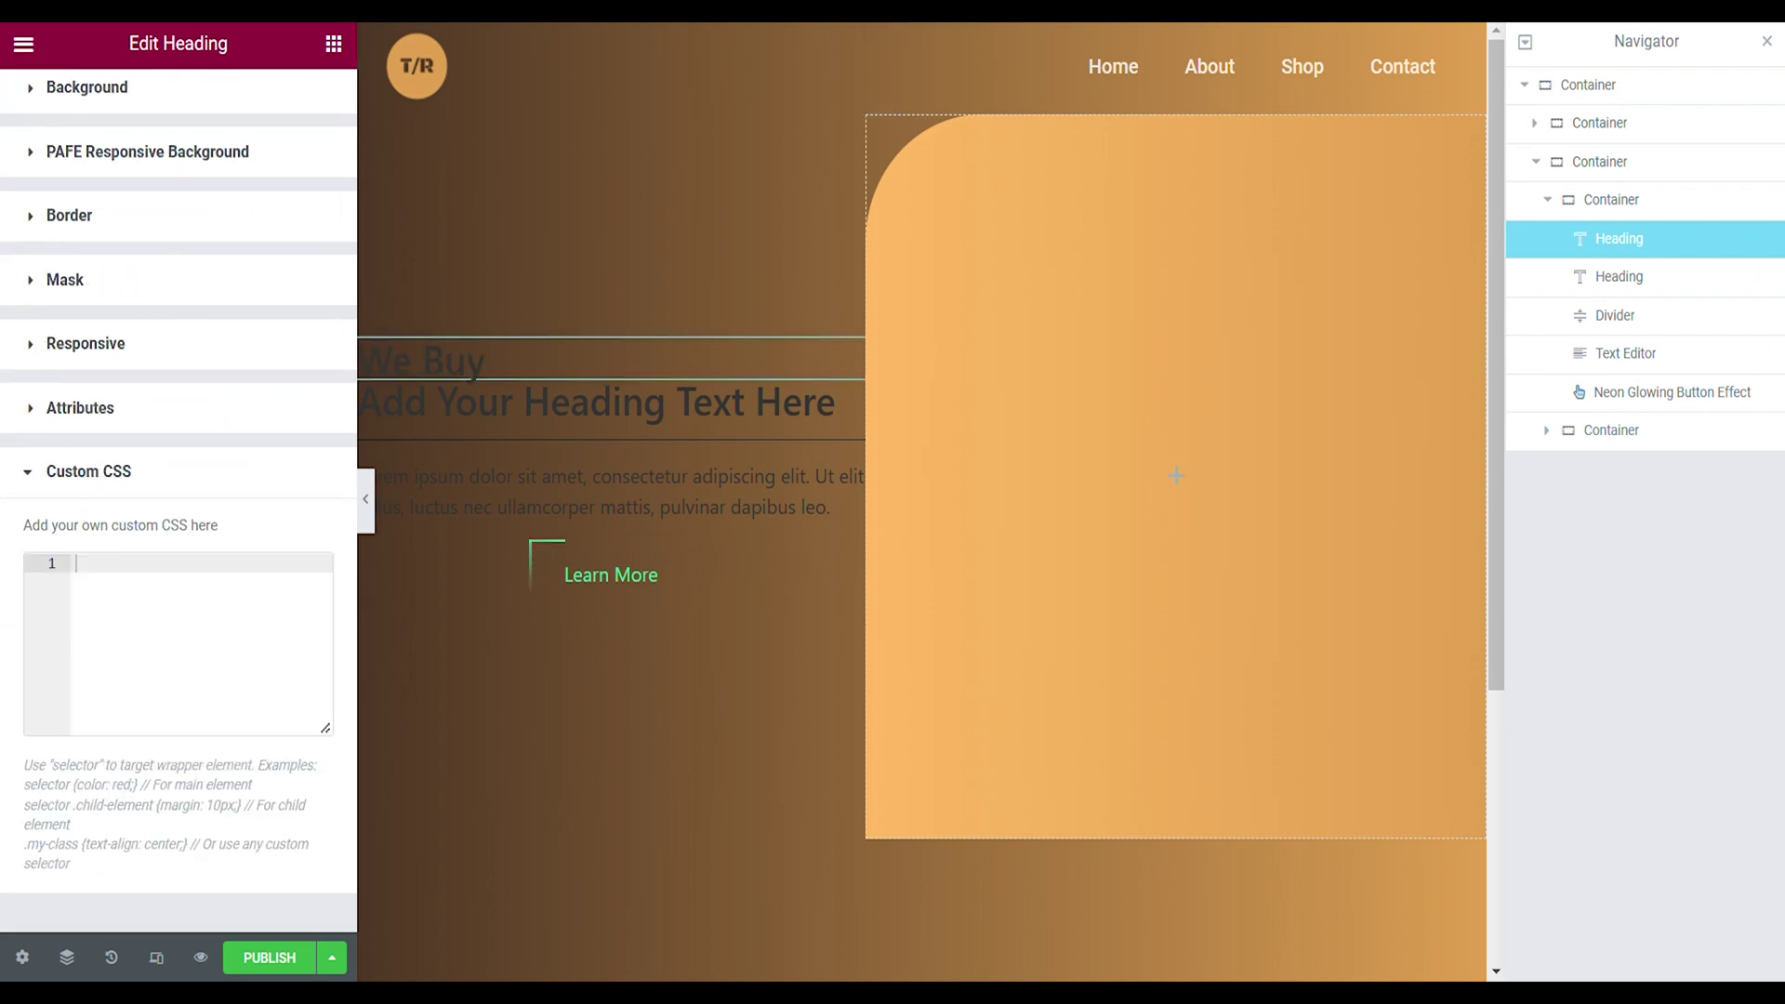
pyautogui.write('.color{     color:#E1A151; }')
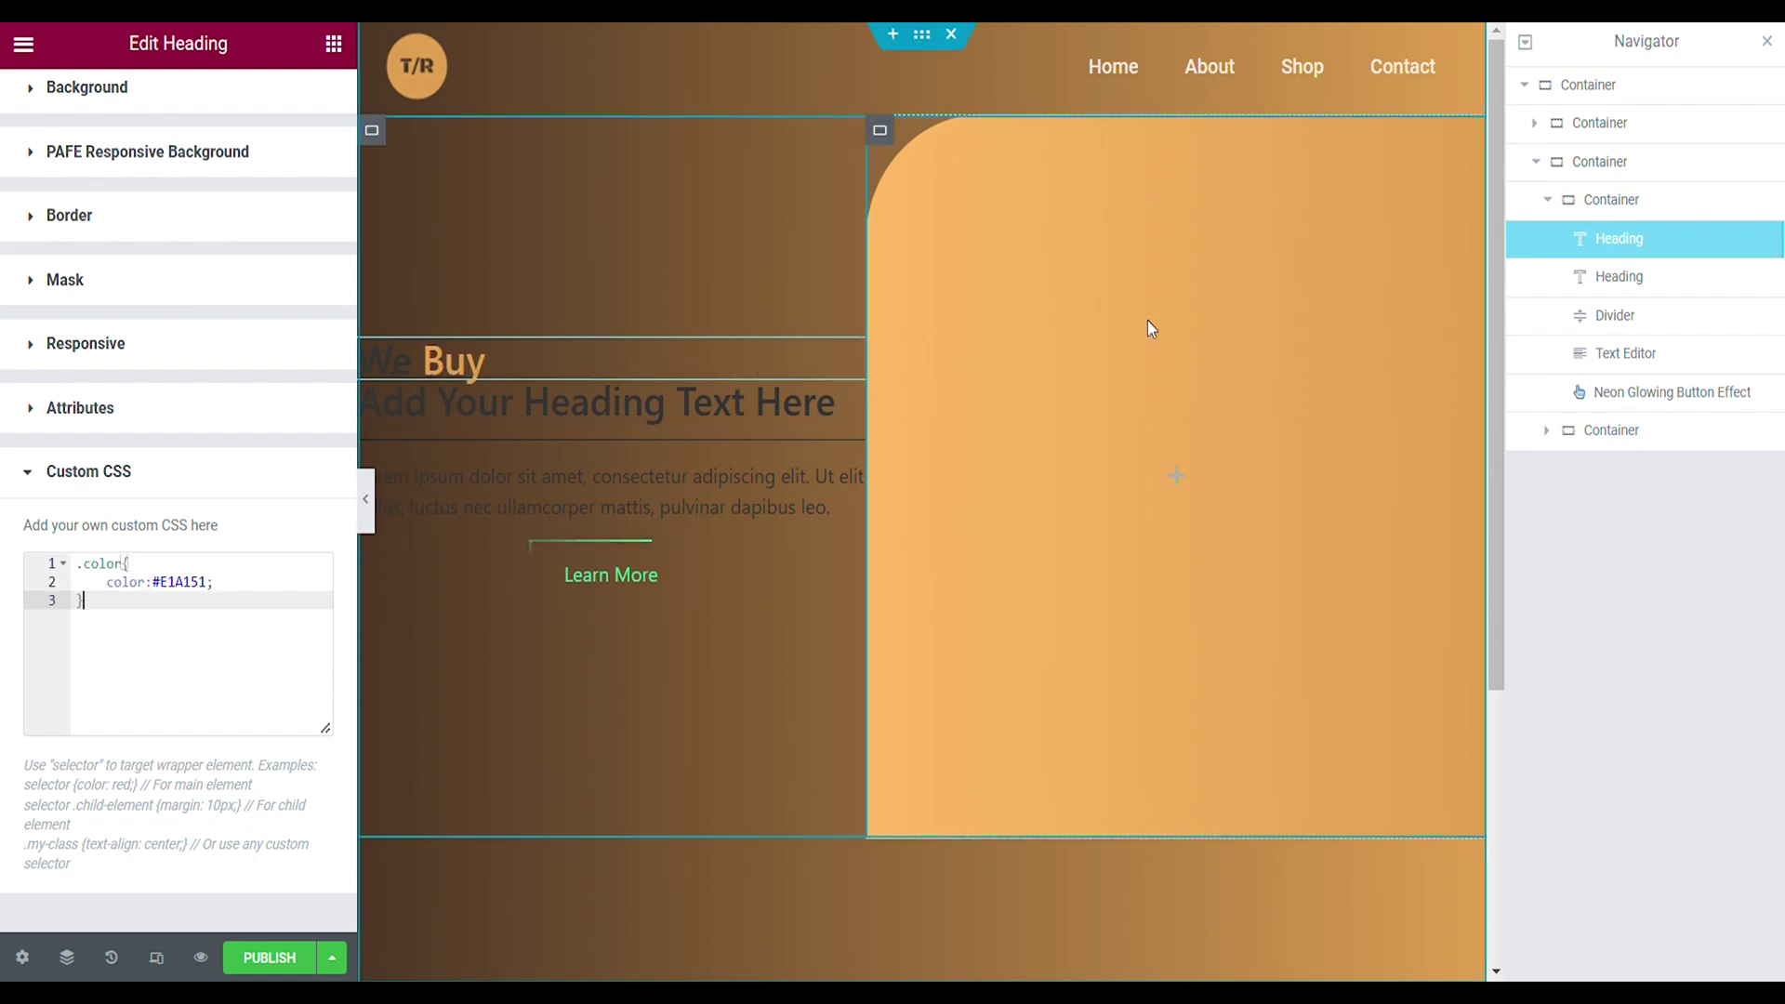
pyautogui.click(133, 109)
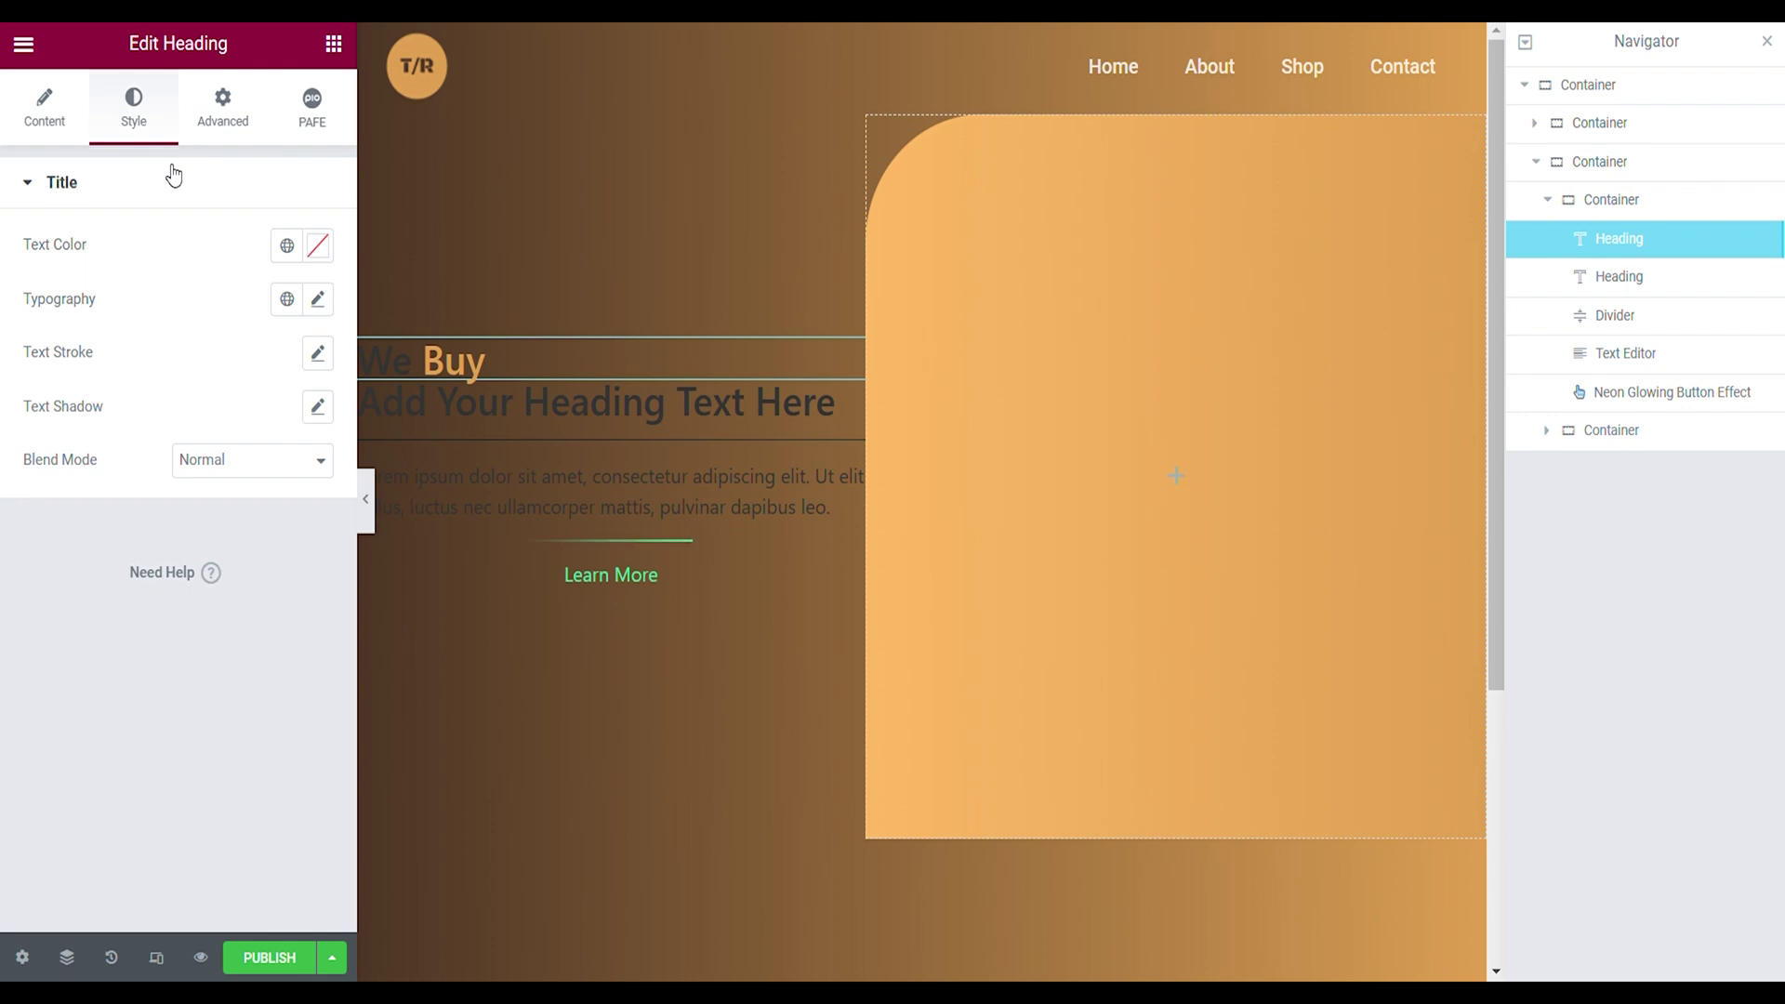
pyautogui.click(317, 247)
pyautogui.write('#FFFFFF')
pyautogui.click(161, 239)
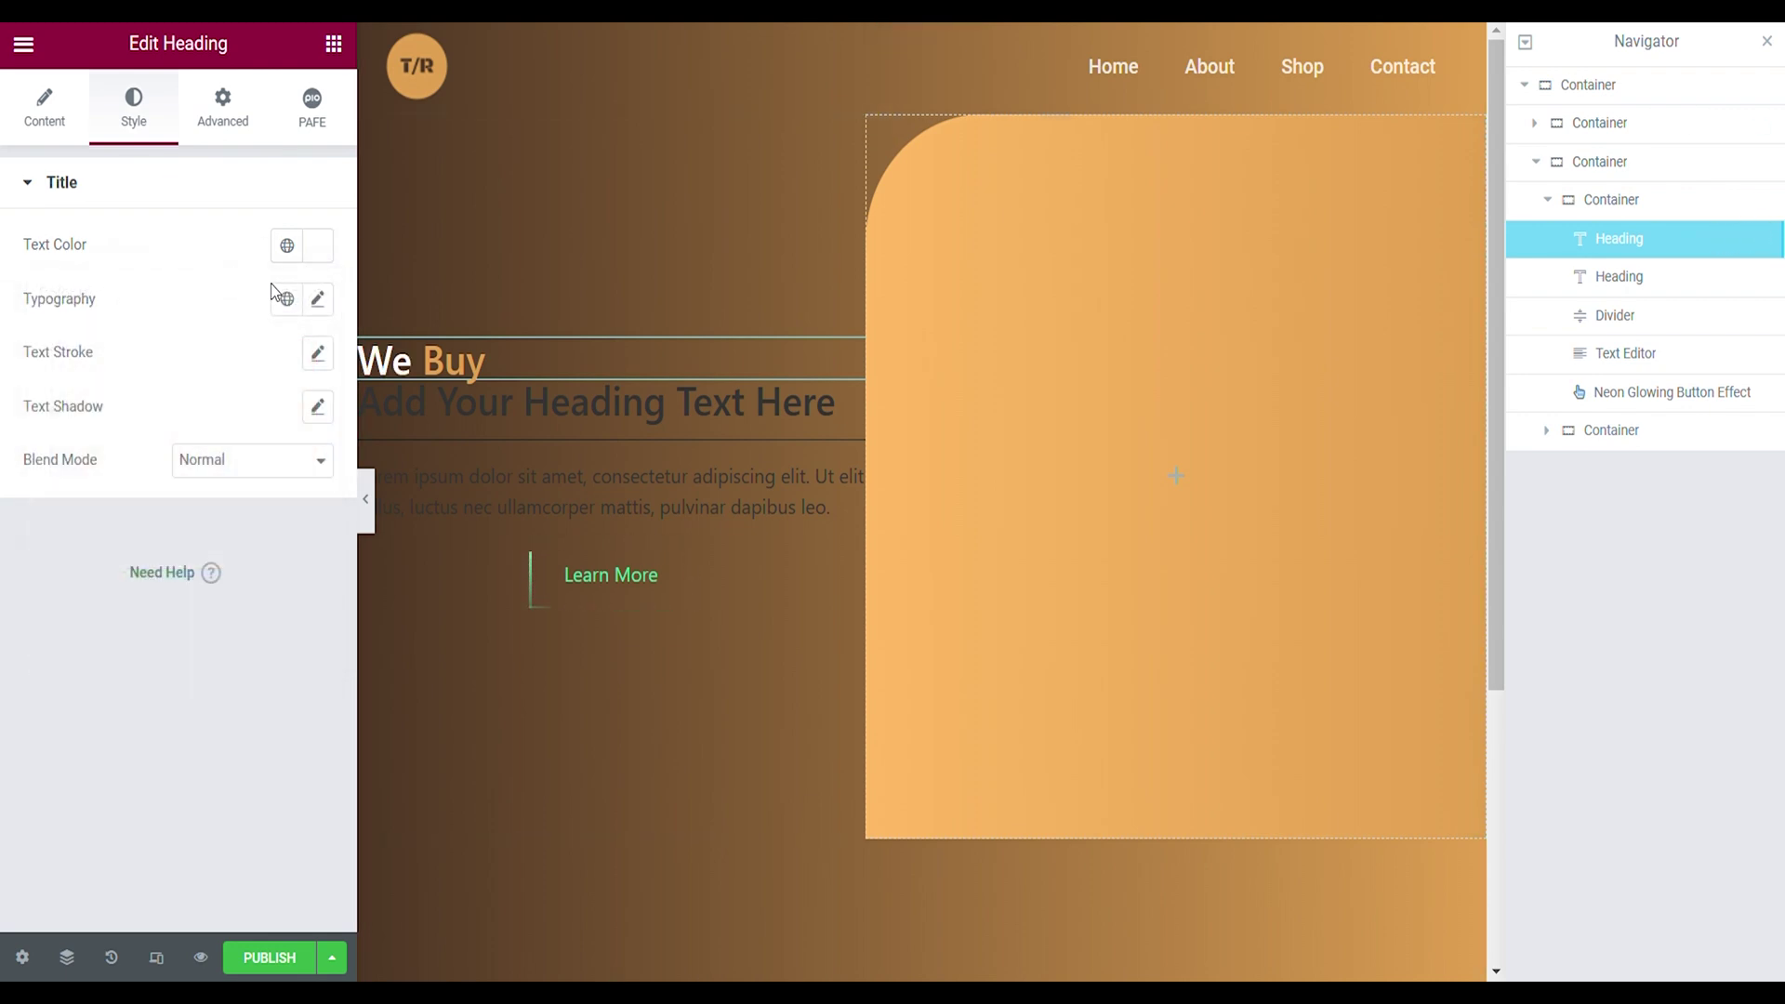
pyautogui.click(317, 298)
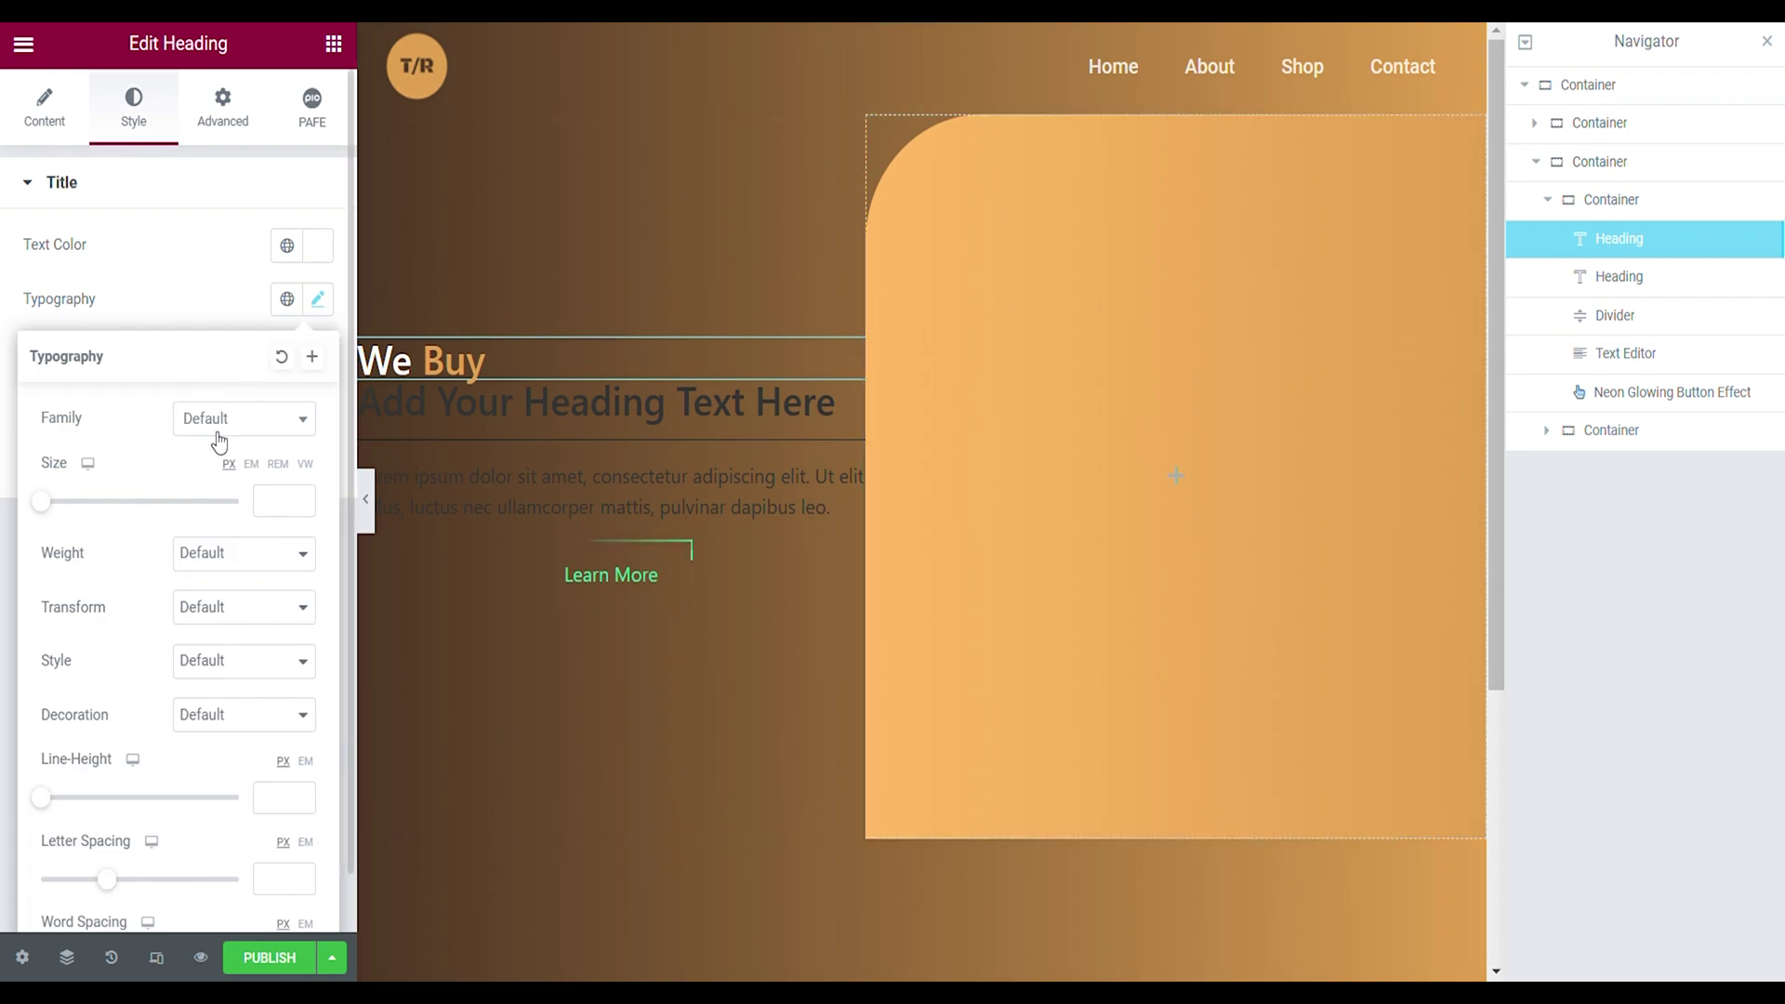
pyautogui.hotkey('ctrl', 'z')
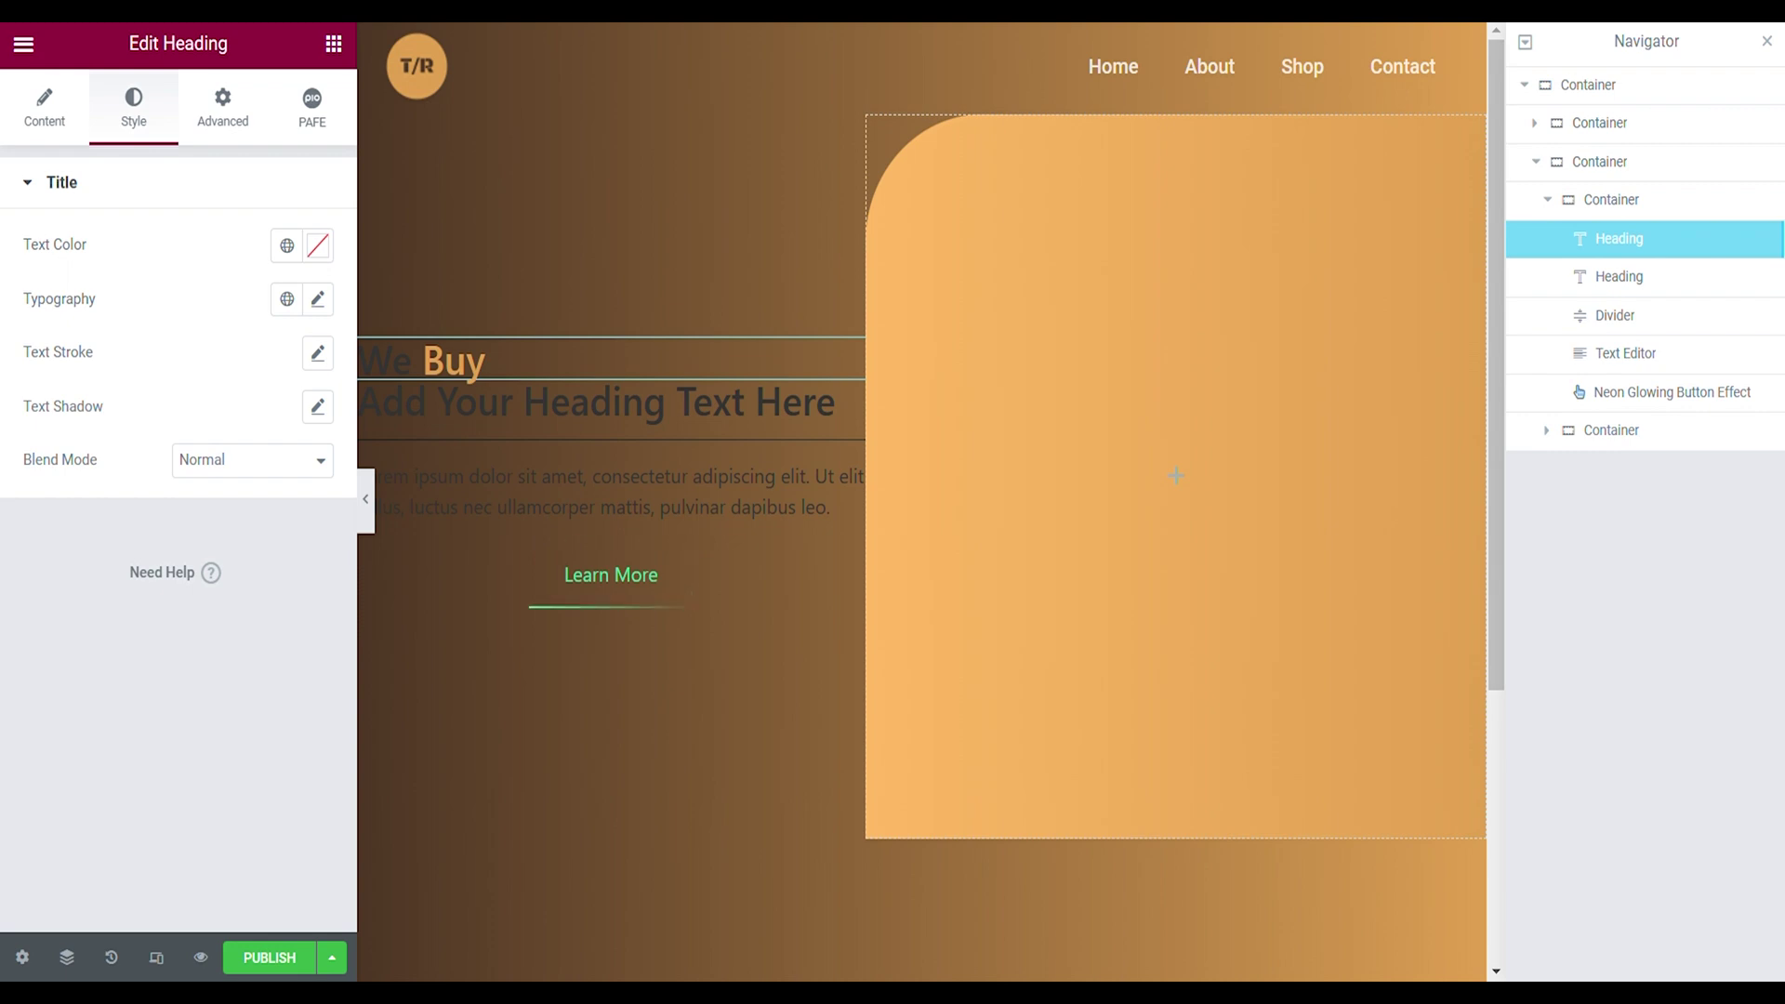
# Style the first heading with large bold off-white text and 5% side margins, and give the second heading matching styling and the title "your dead computer"
pyautogui.hotkey('ctrl', 'shift', 'z')
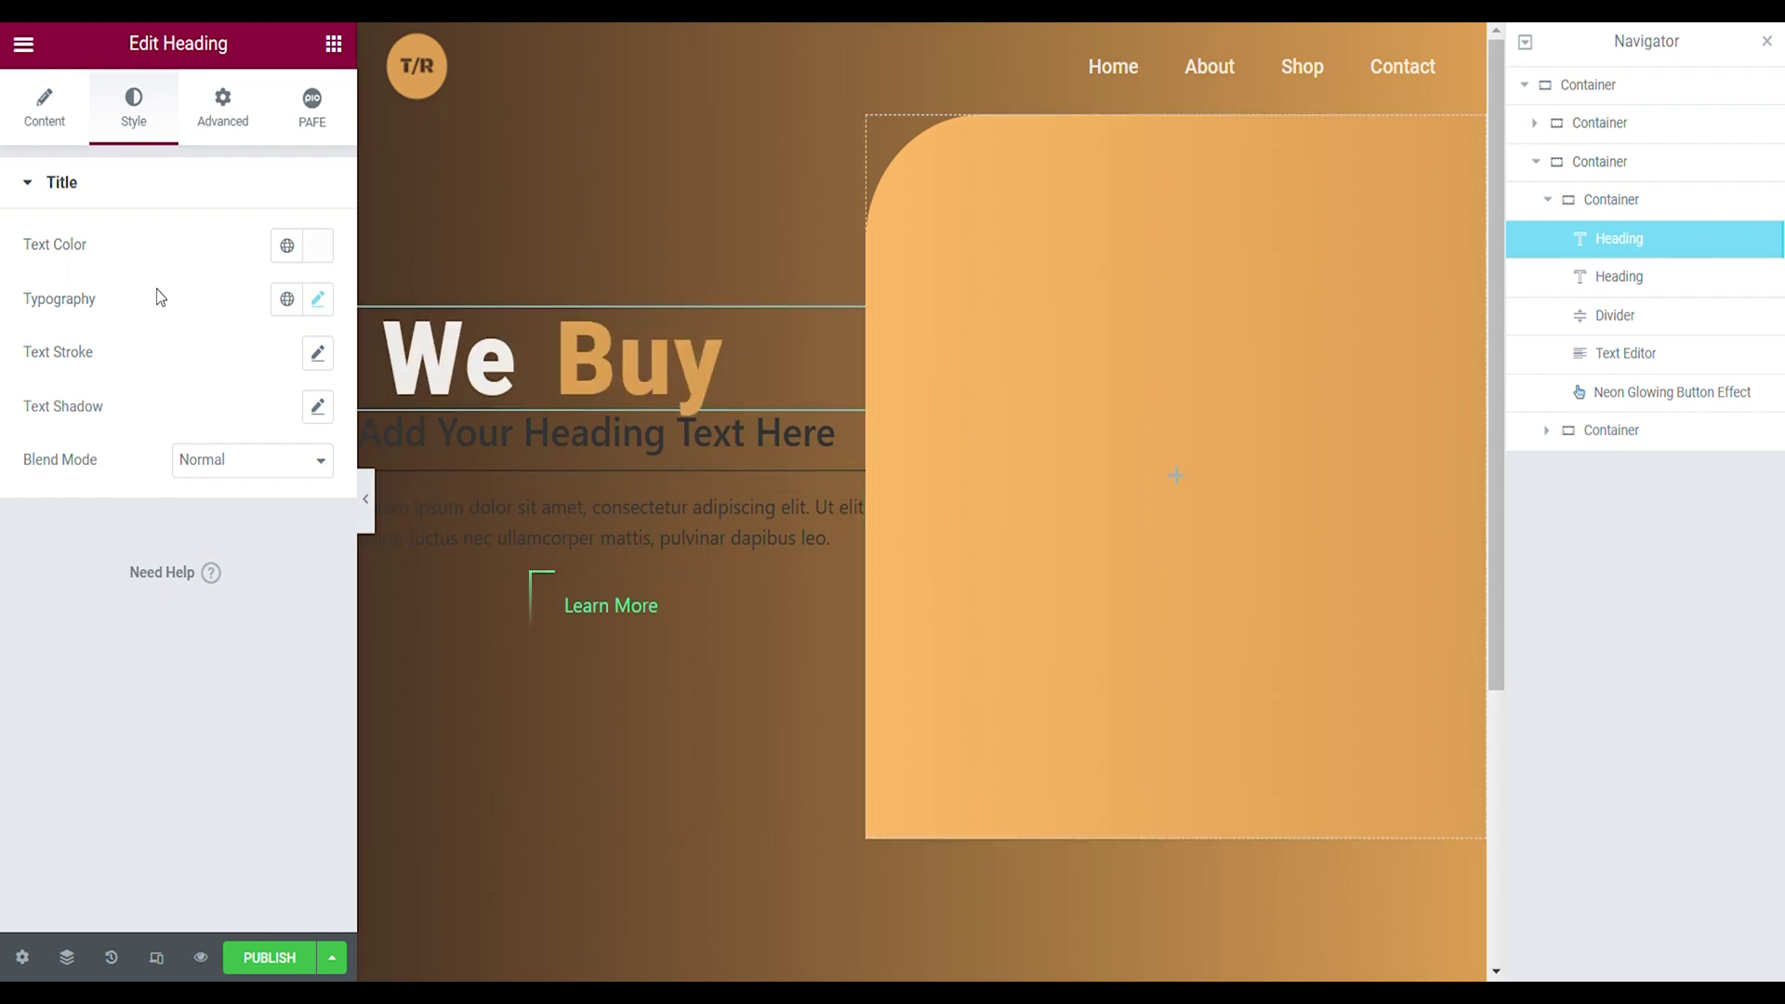
pyautogui.click(224, 117)
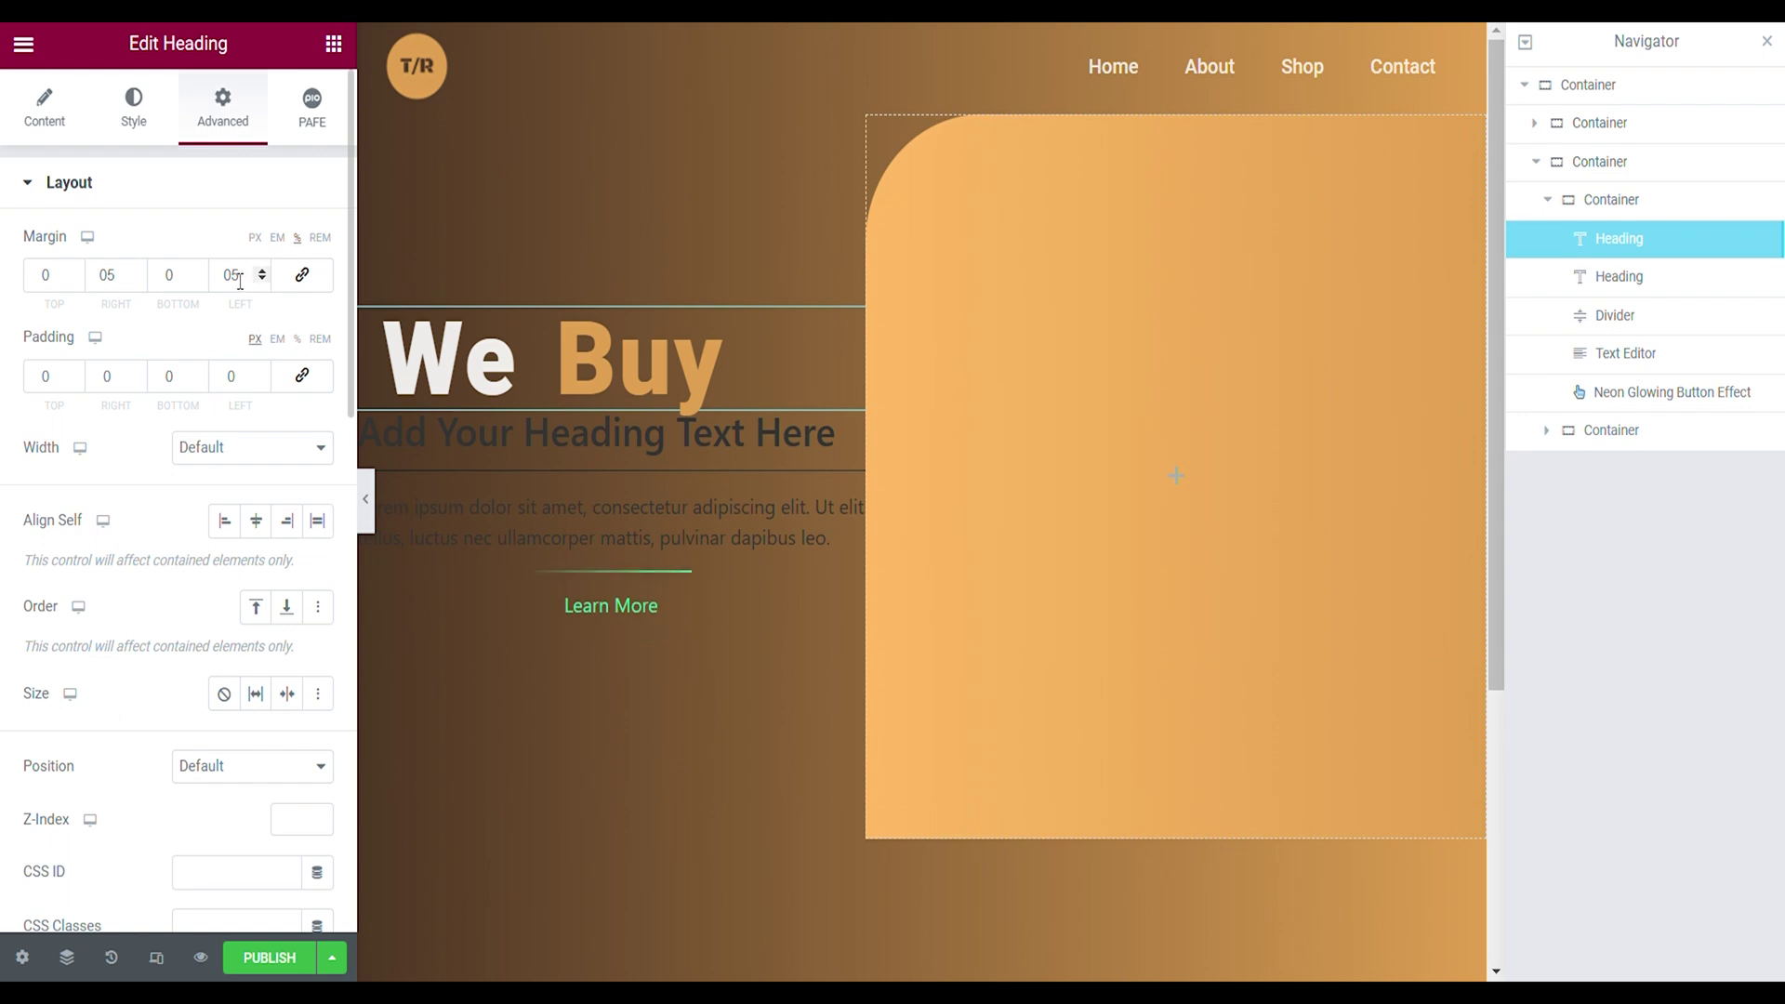
pyautogui.rightClick(416, 434)
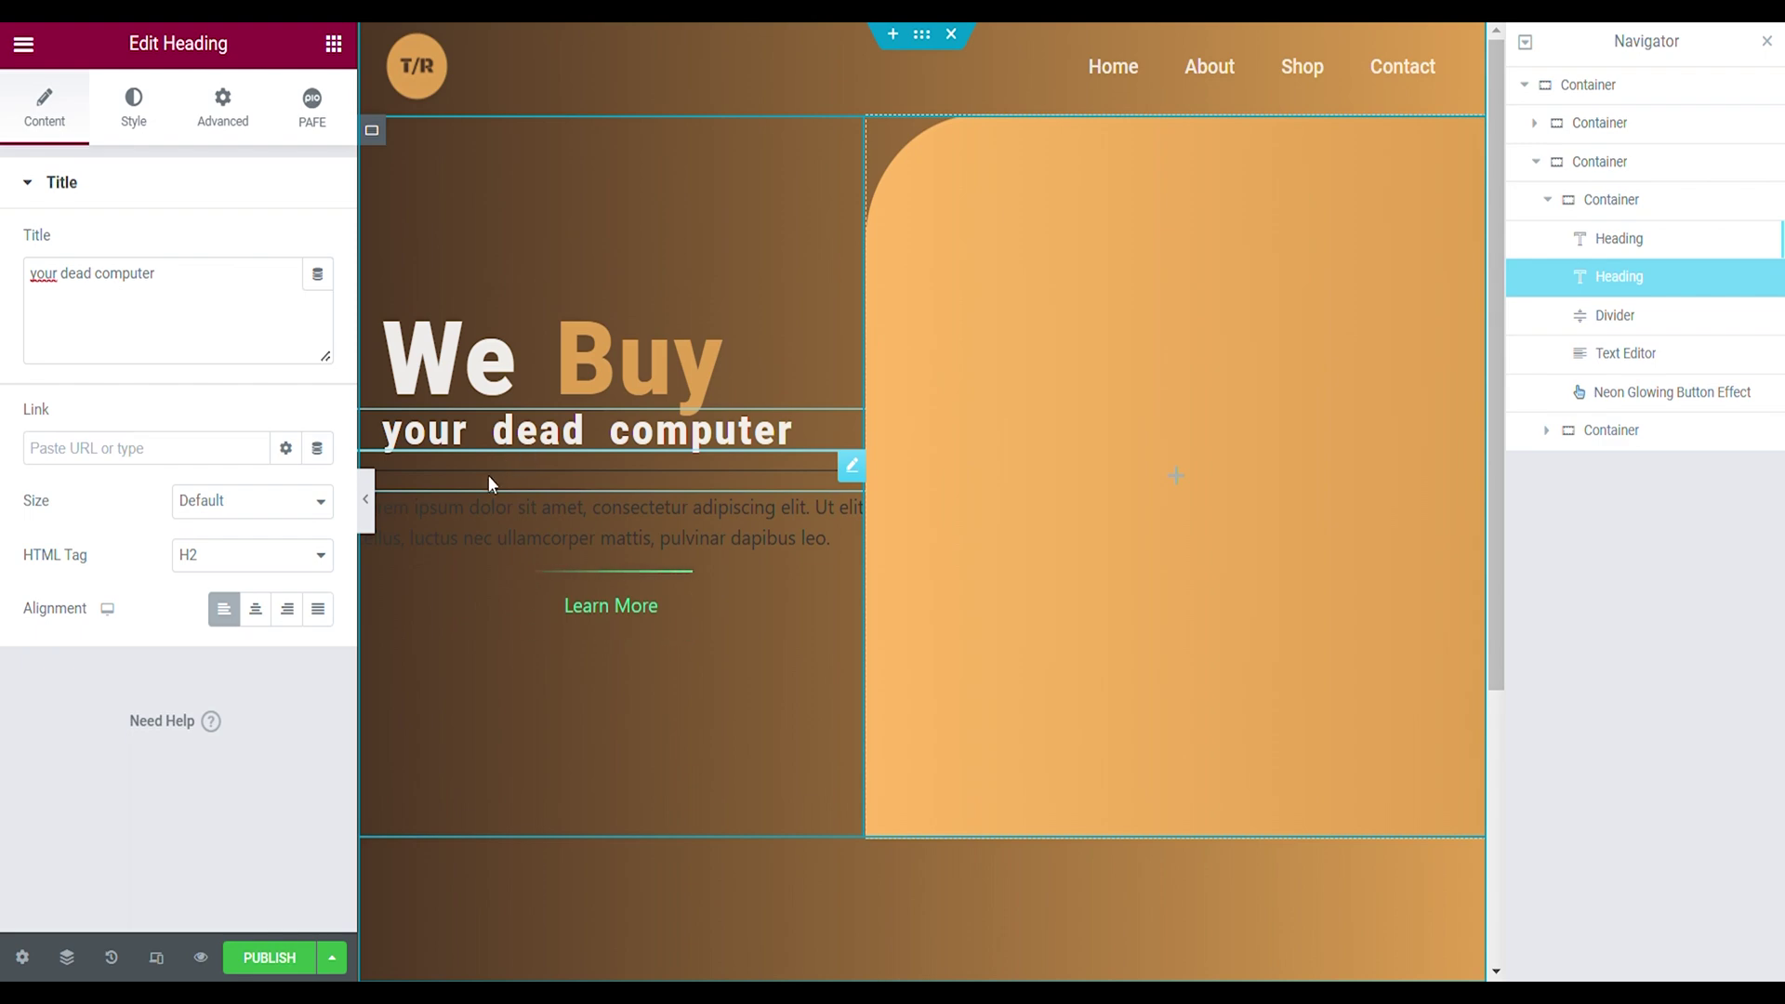
# Align the divider below the headings to the left and change it to an off-white Zigzag line
pyautogui.rightClick(489, 477)
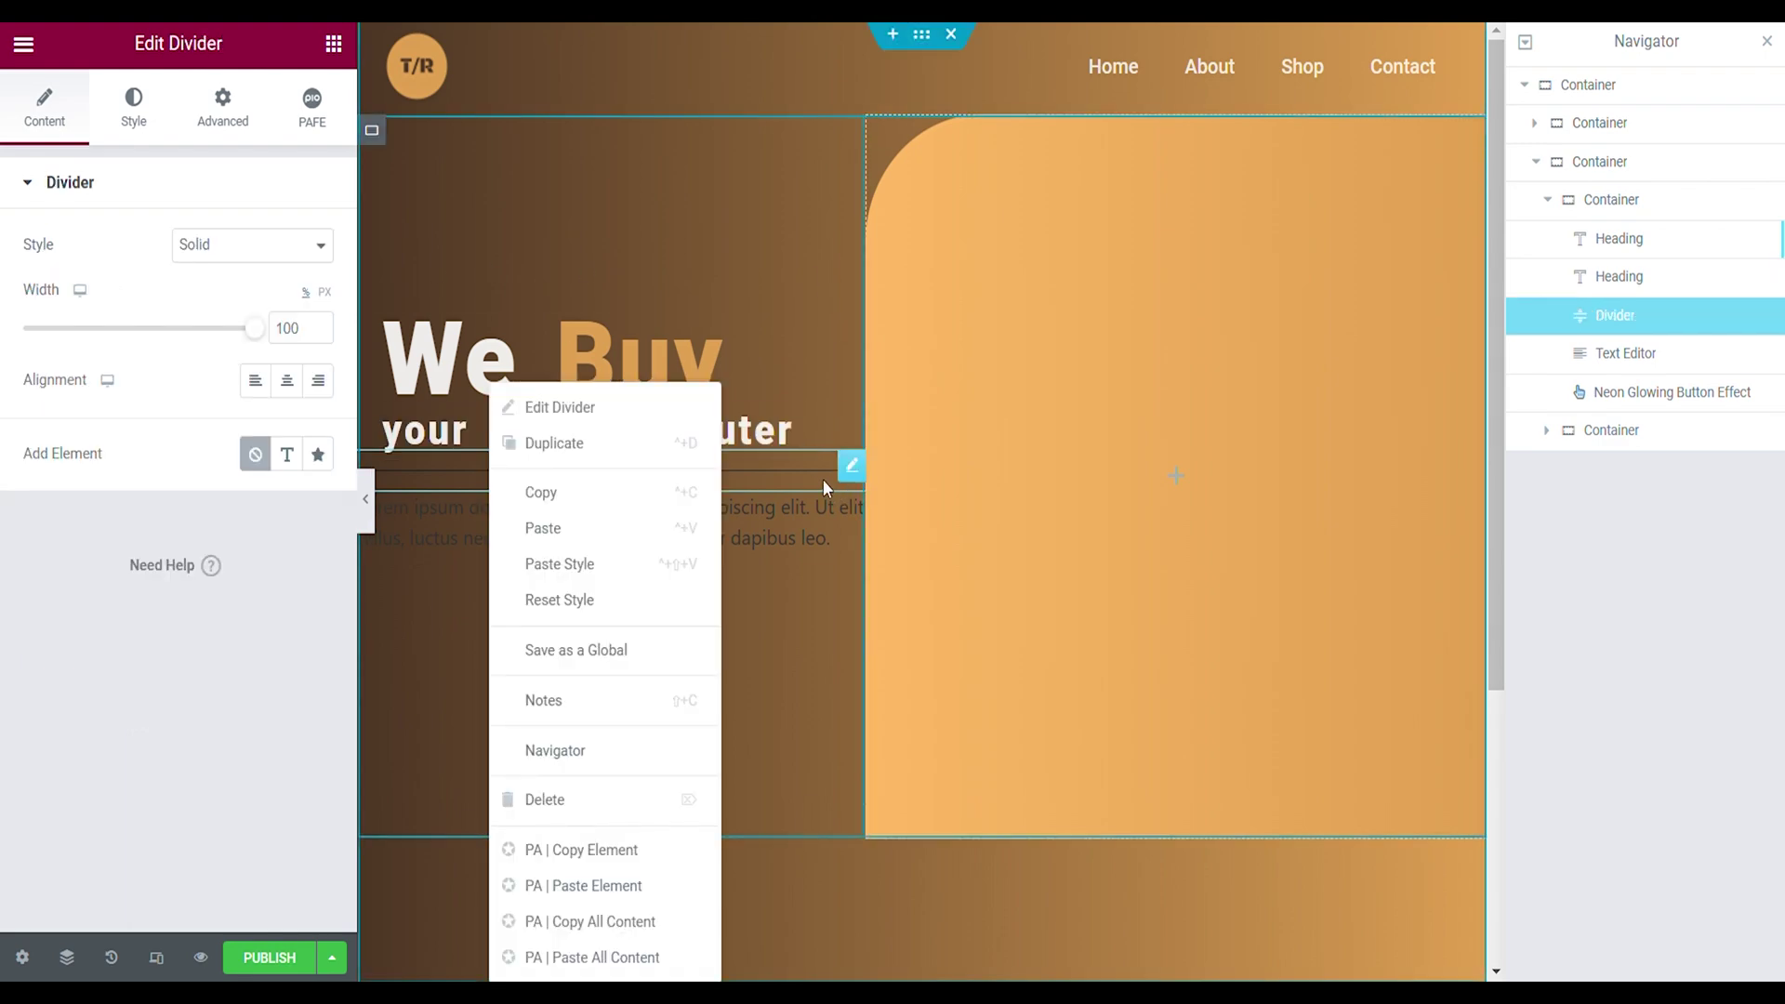
pyautogui.click(327, 392)
pyautogui.click(251, 383)
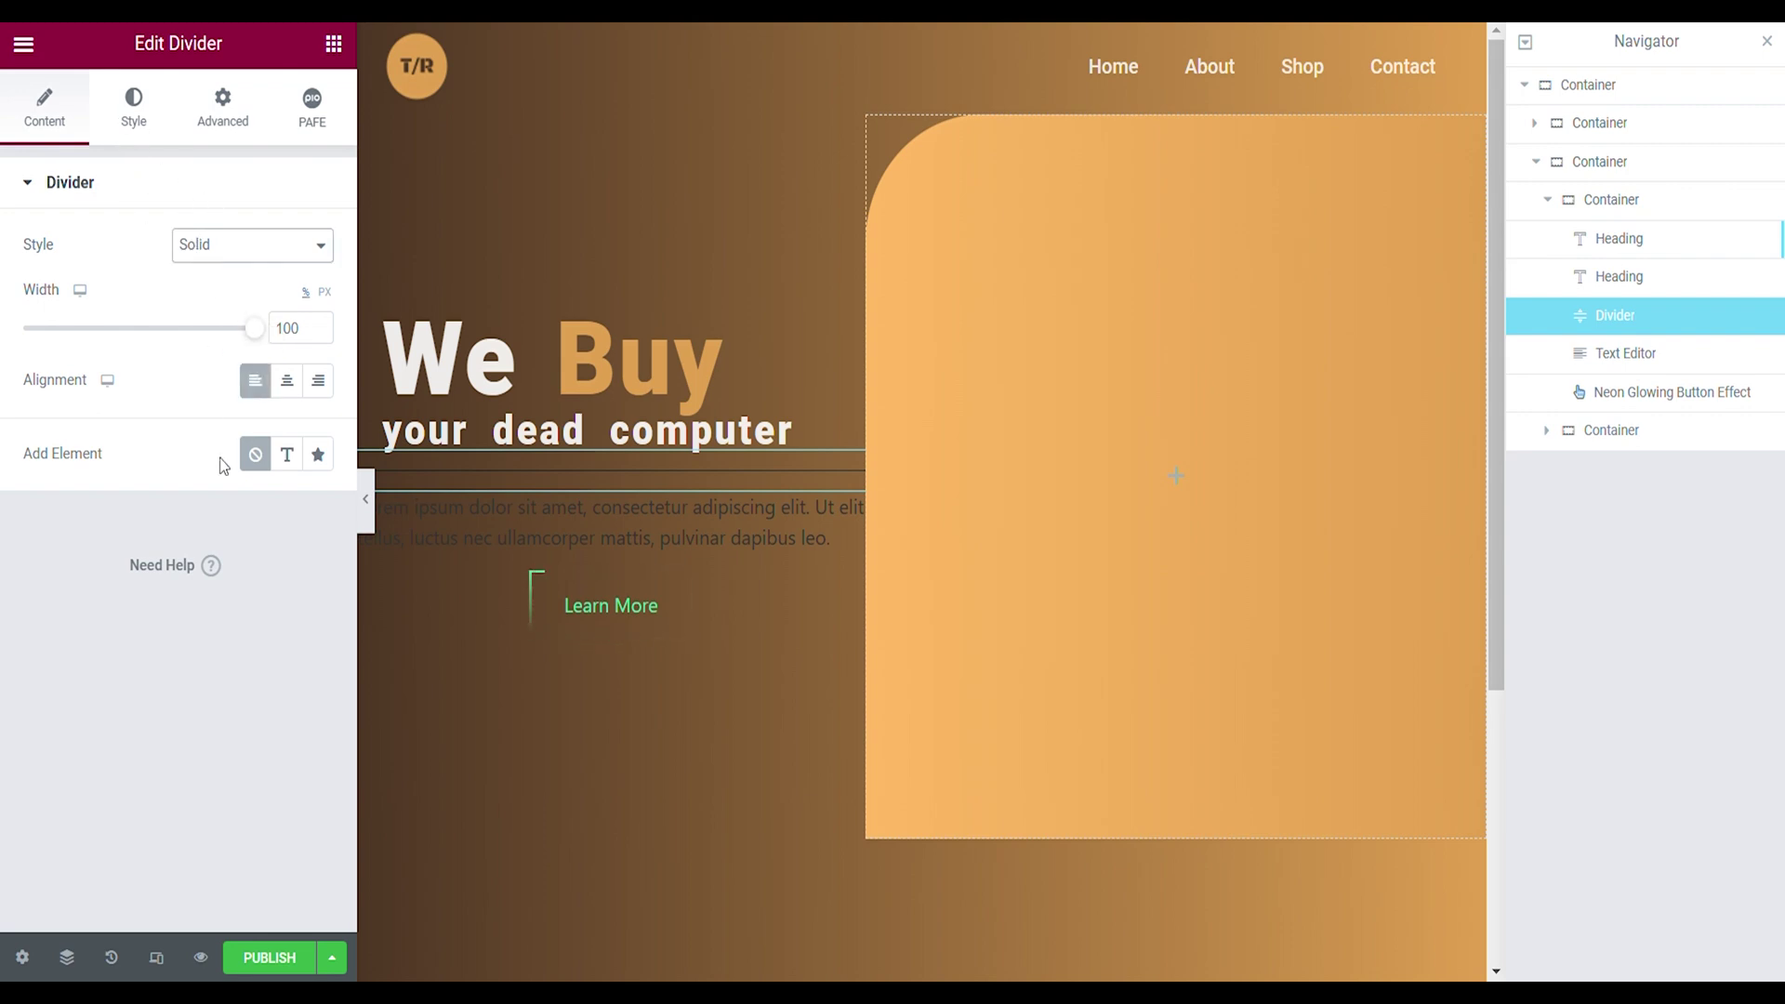
pyautogui.press('z')
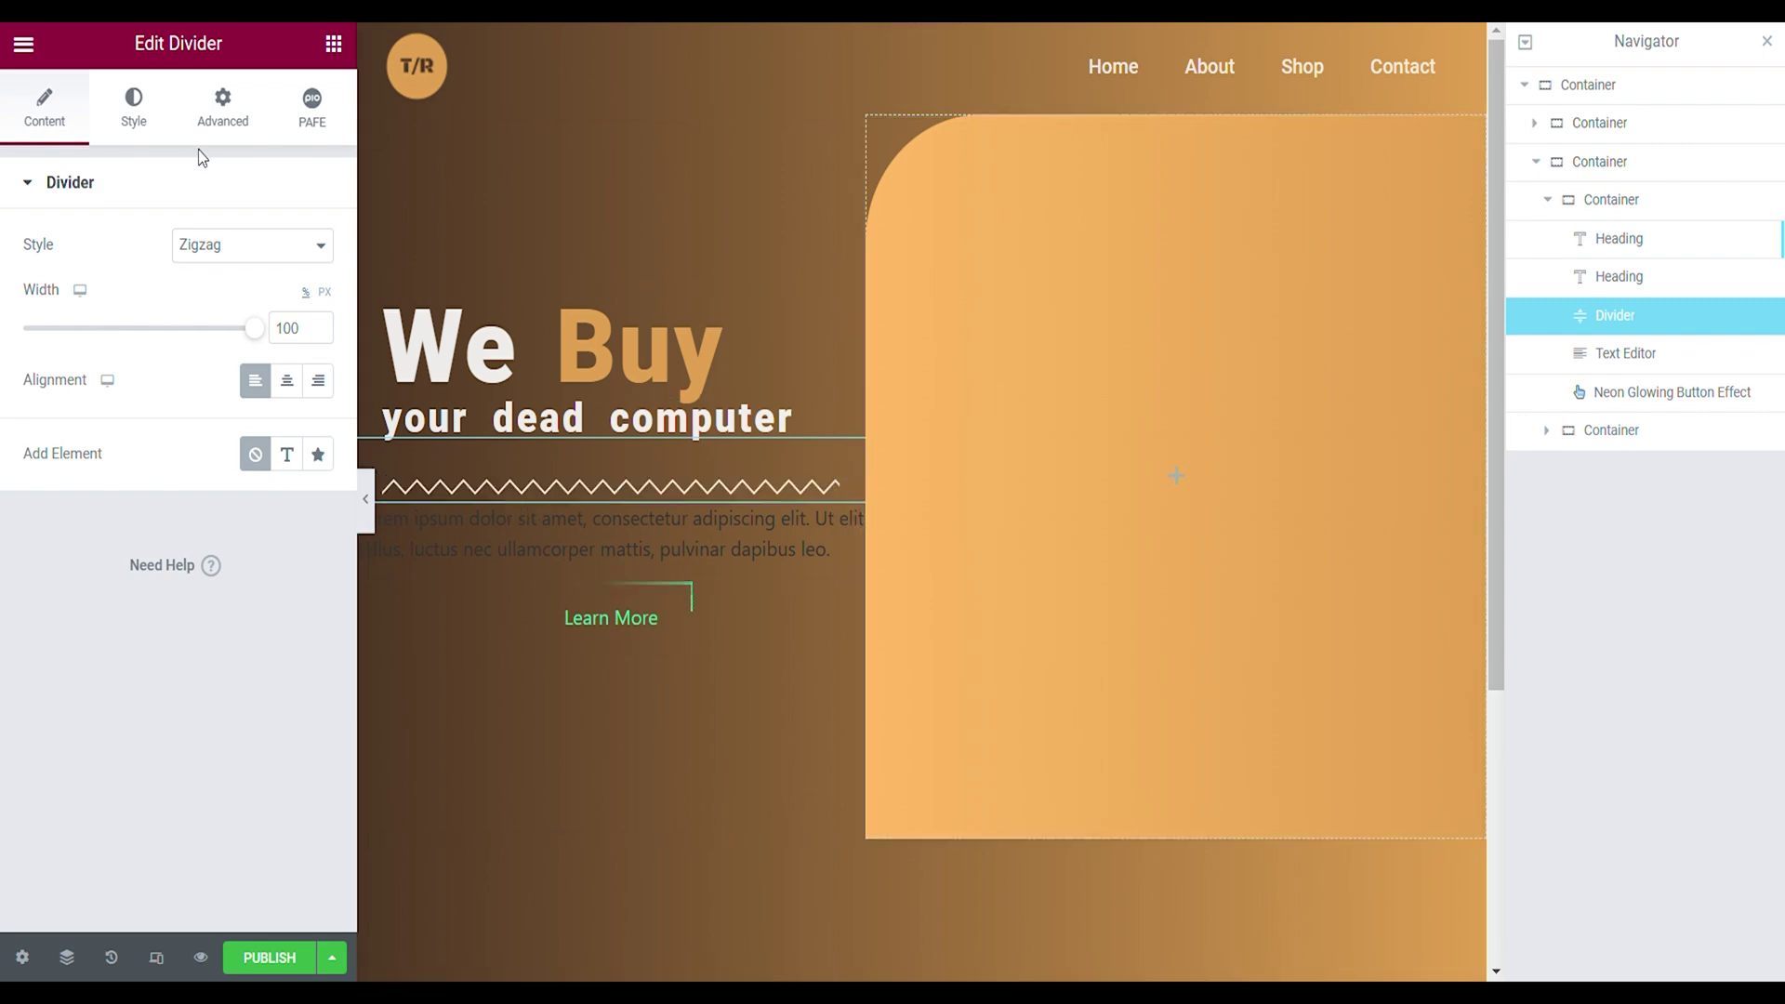
# Replace the placeholder paragraph with "we buy your broken computer and reuse usable parts of your computer. This is good for the environment and your wallet."
pyautogui.click(249, 112)
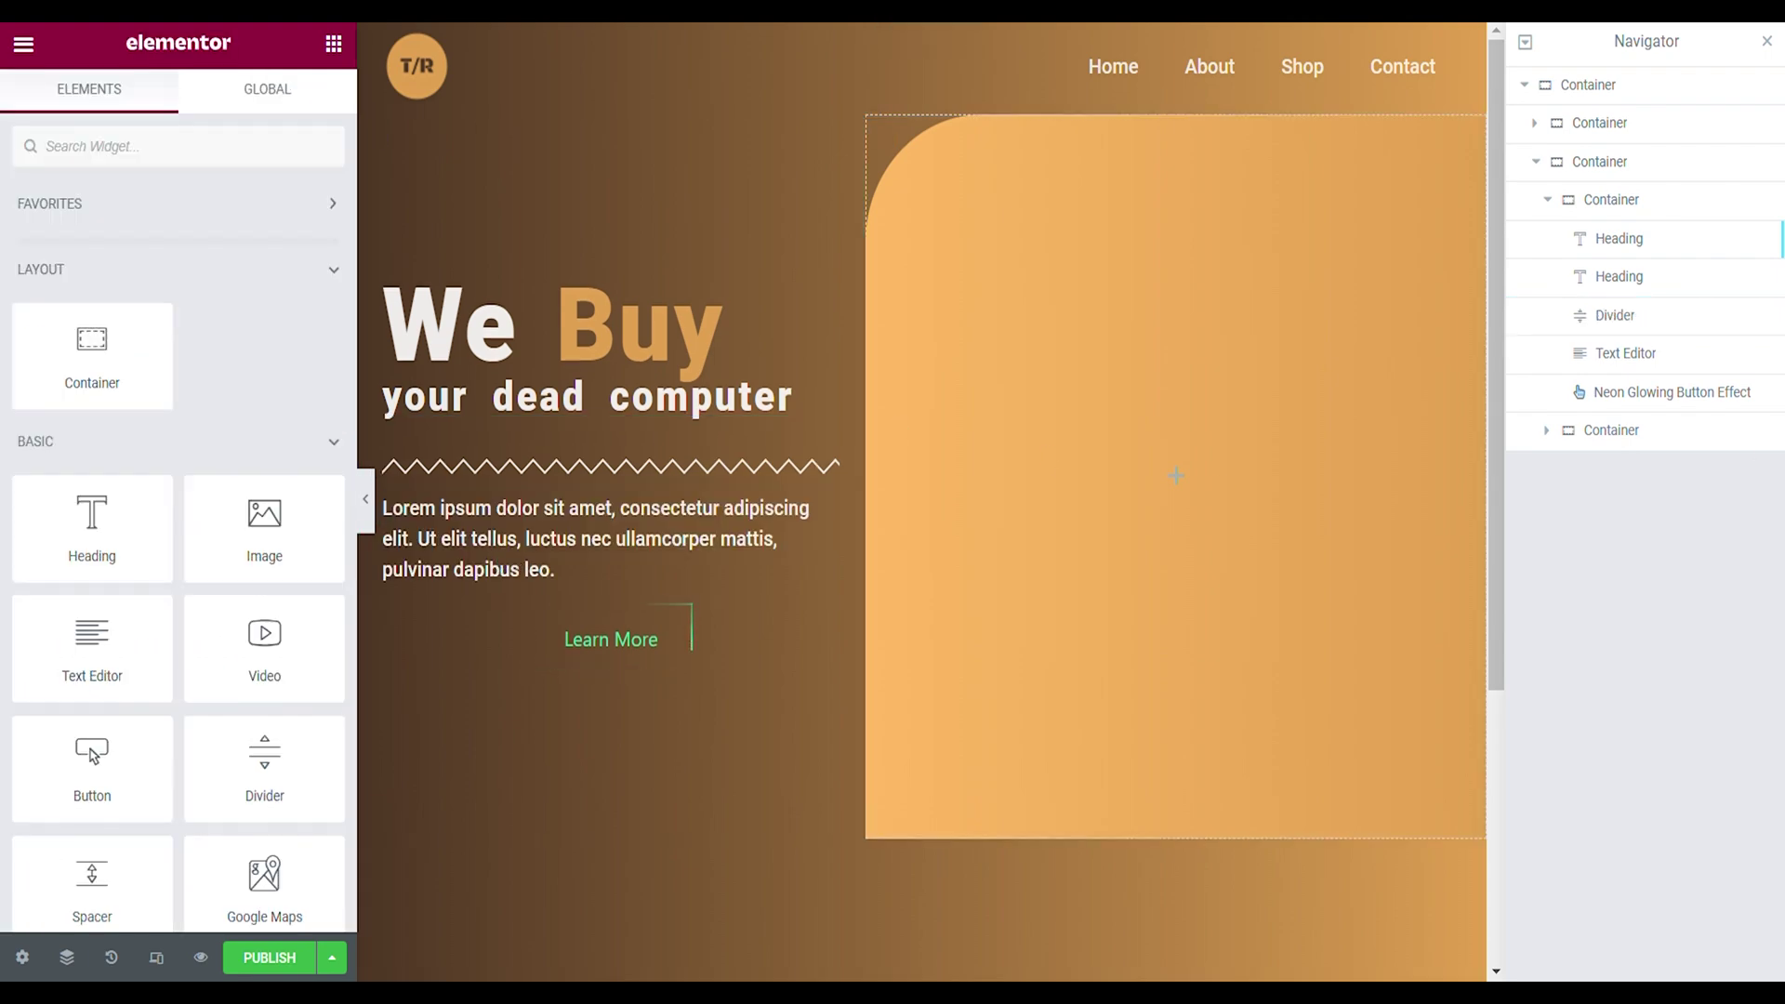
pyautogui.click(595, 539)
pyautogui.tripleClick(81, 427)
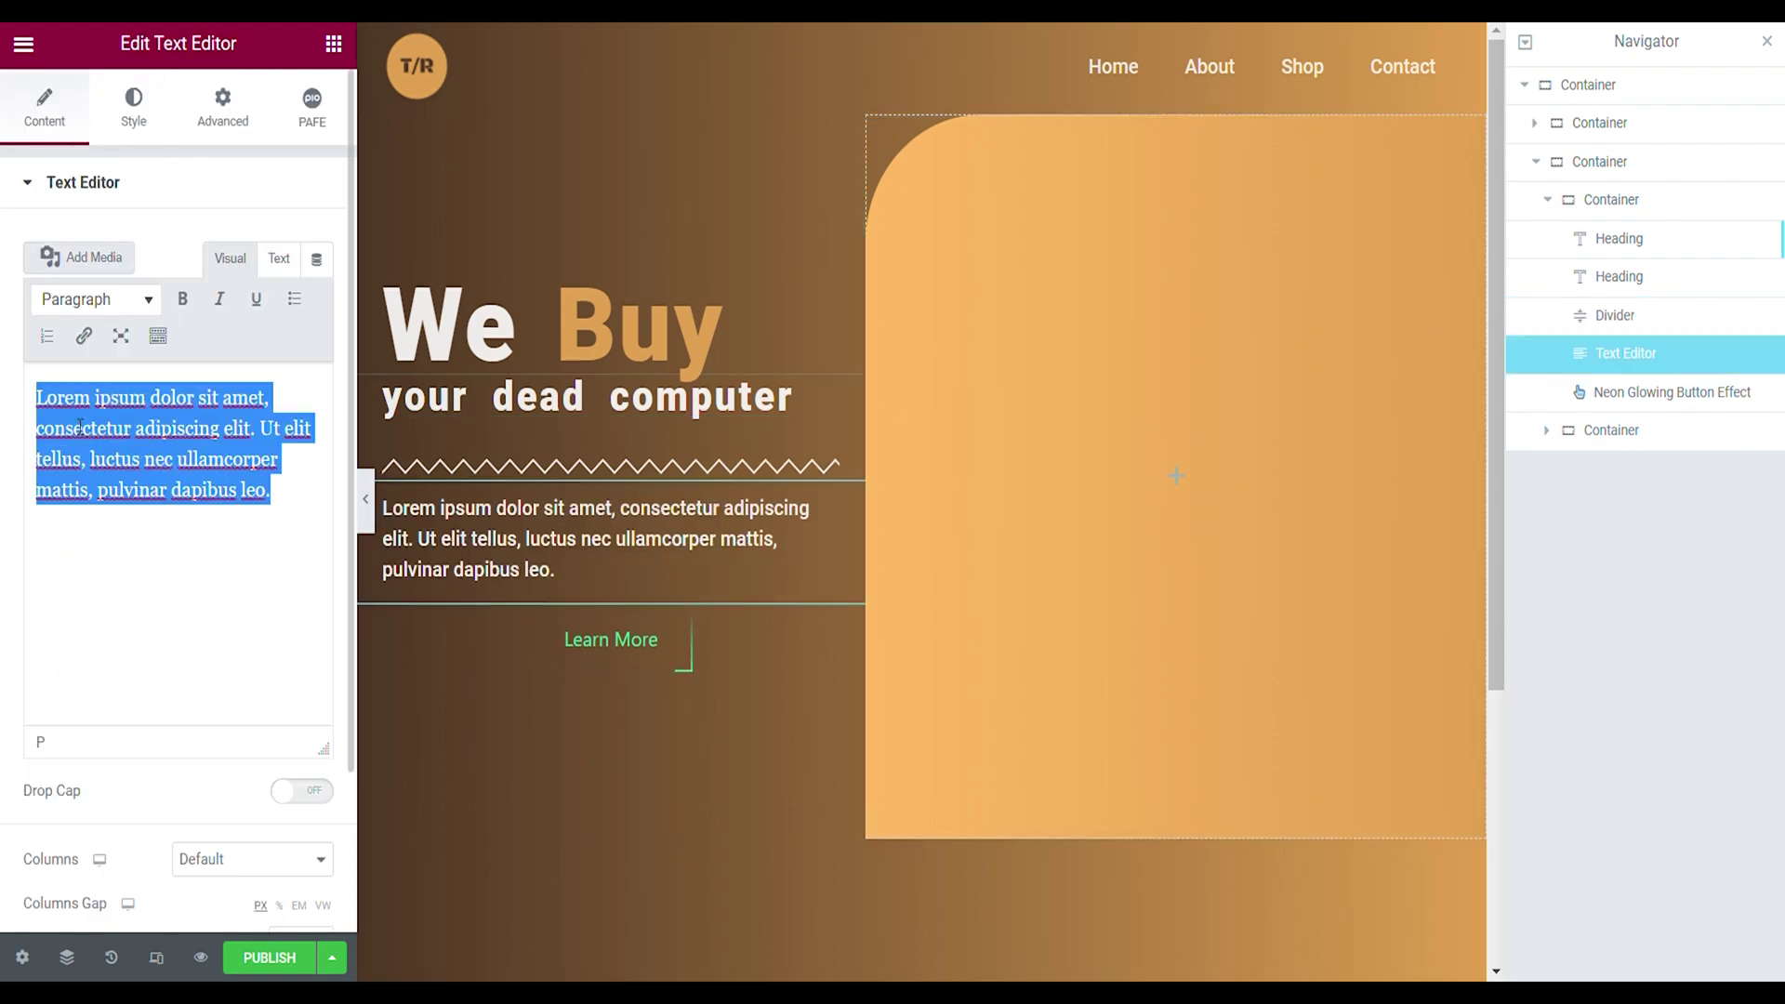
pyautogui.write('we buy your broken computer and reuse usable parts of your computer. This is good for the environment and your wallet.')
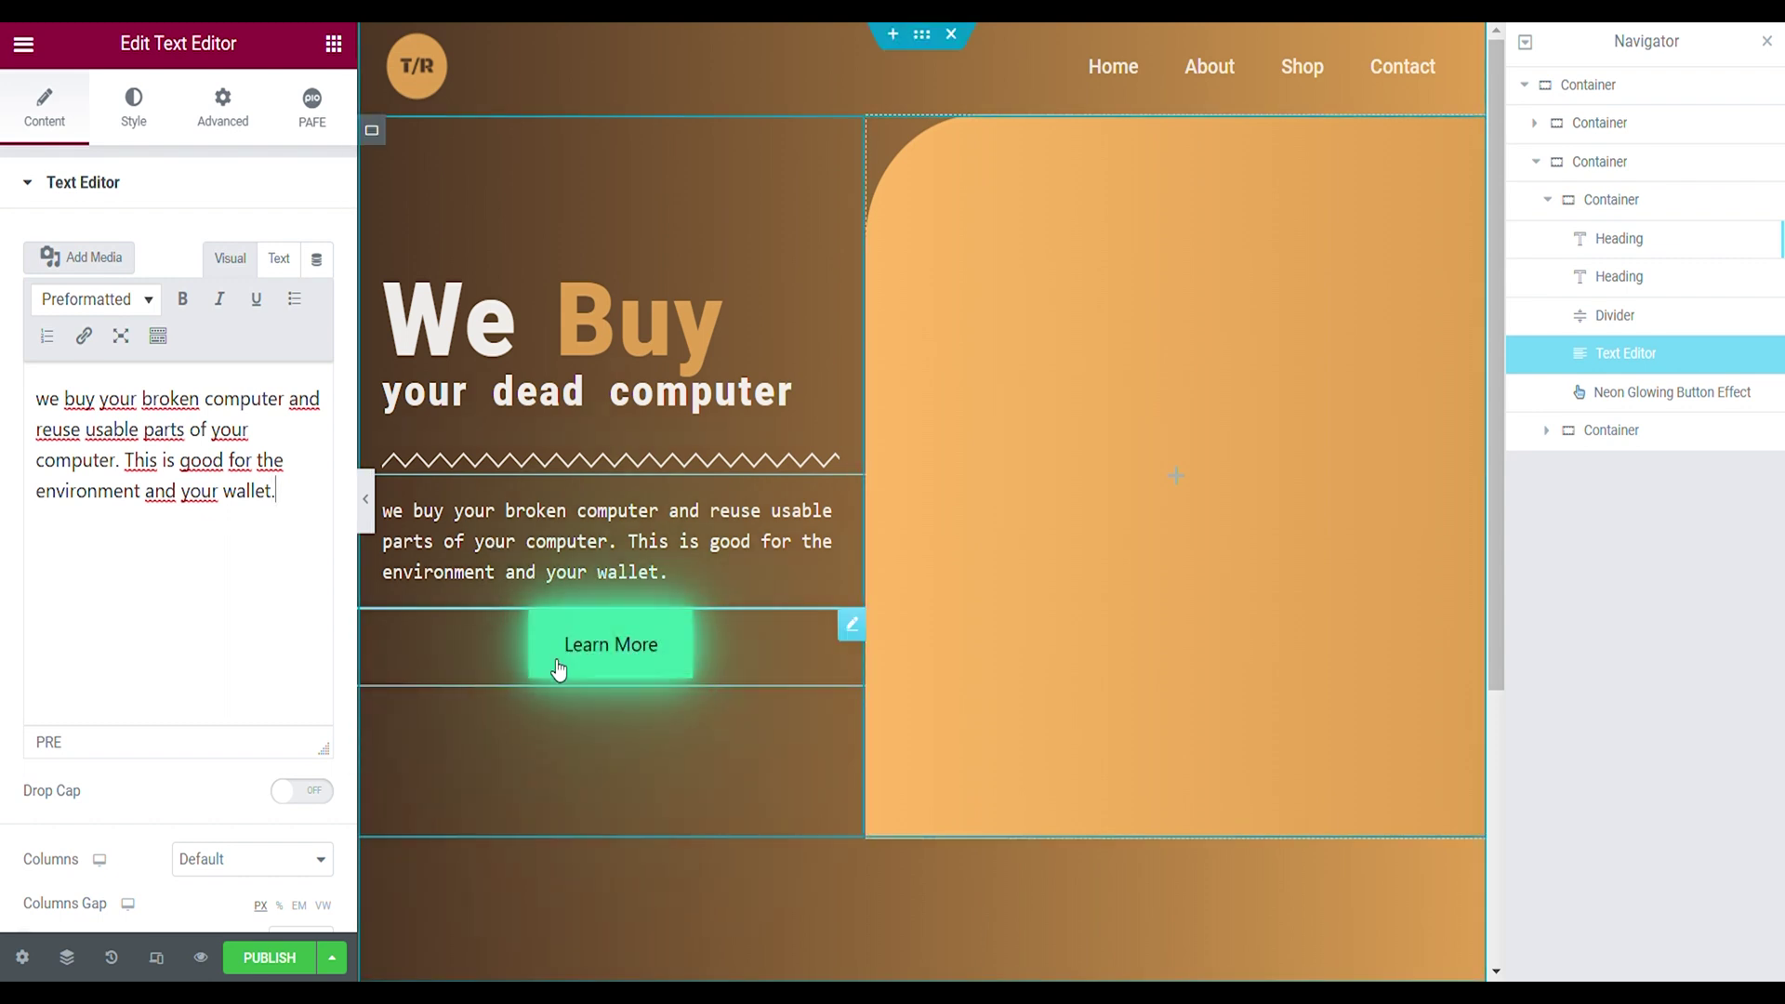
# Set the neon glowing button's text to "Make - an - appointment"
pyautogui.click(604, 683)
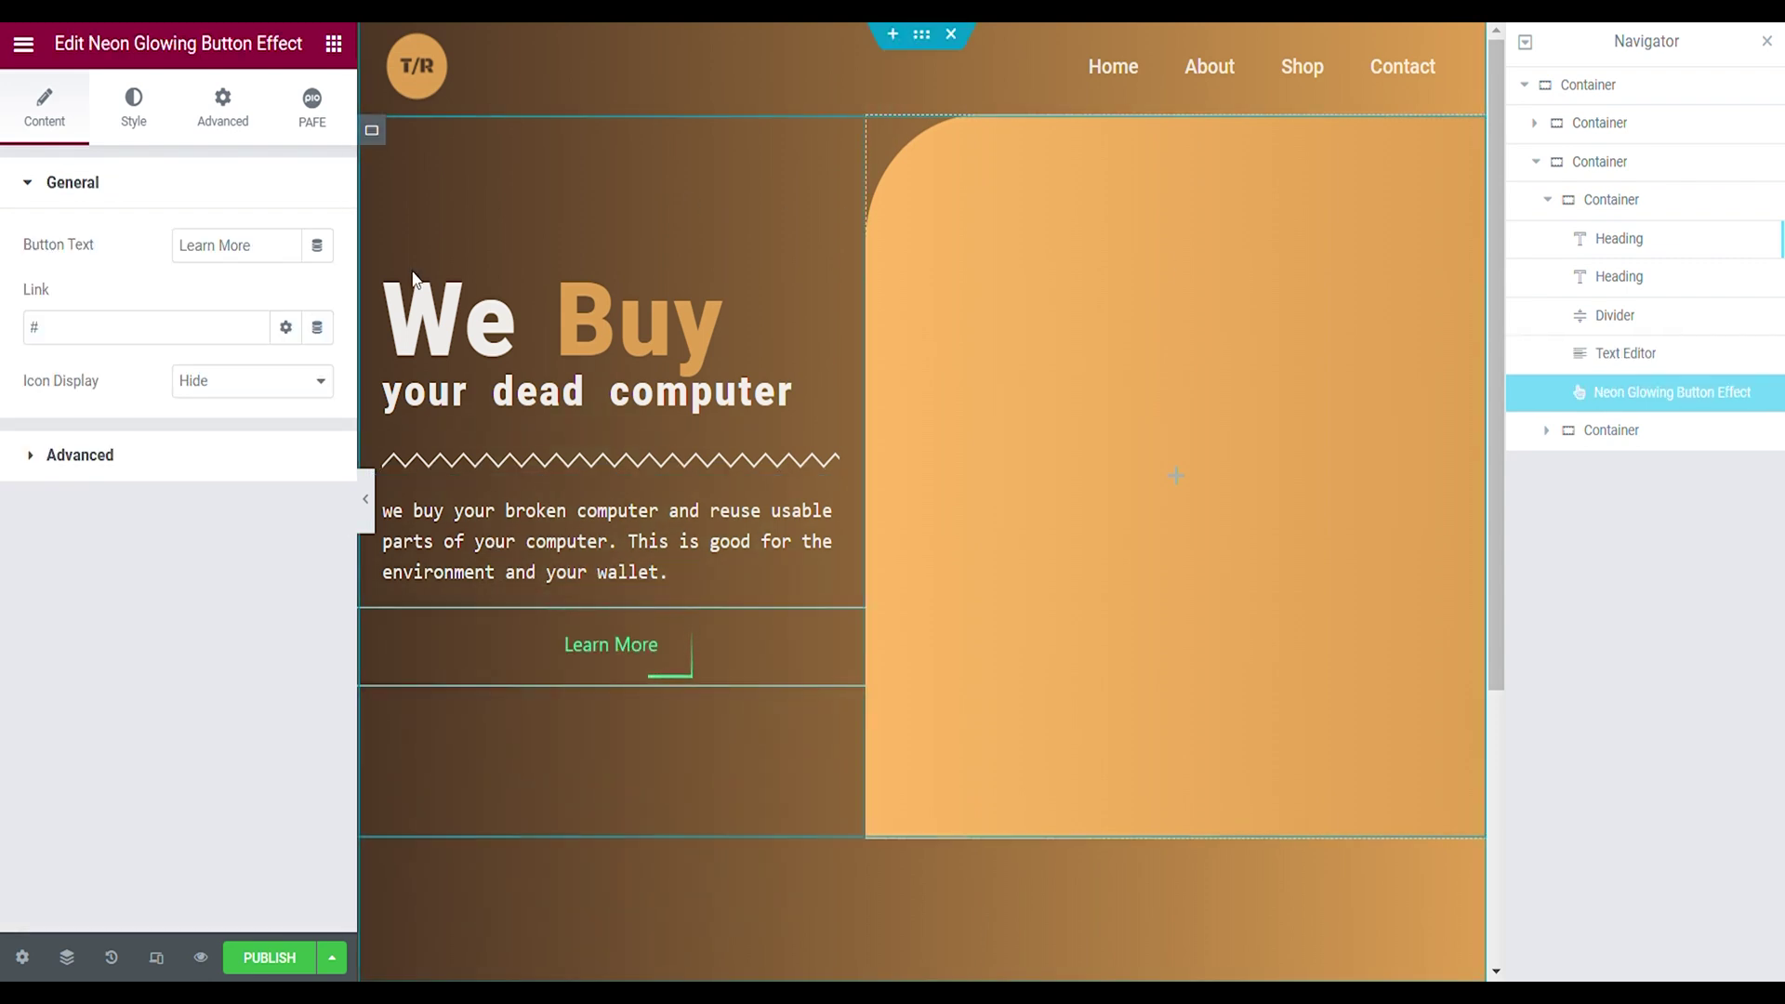
pyautogui.tripleClick(245, 245)
pyautogui.write('Make - an - appointment')
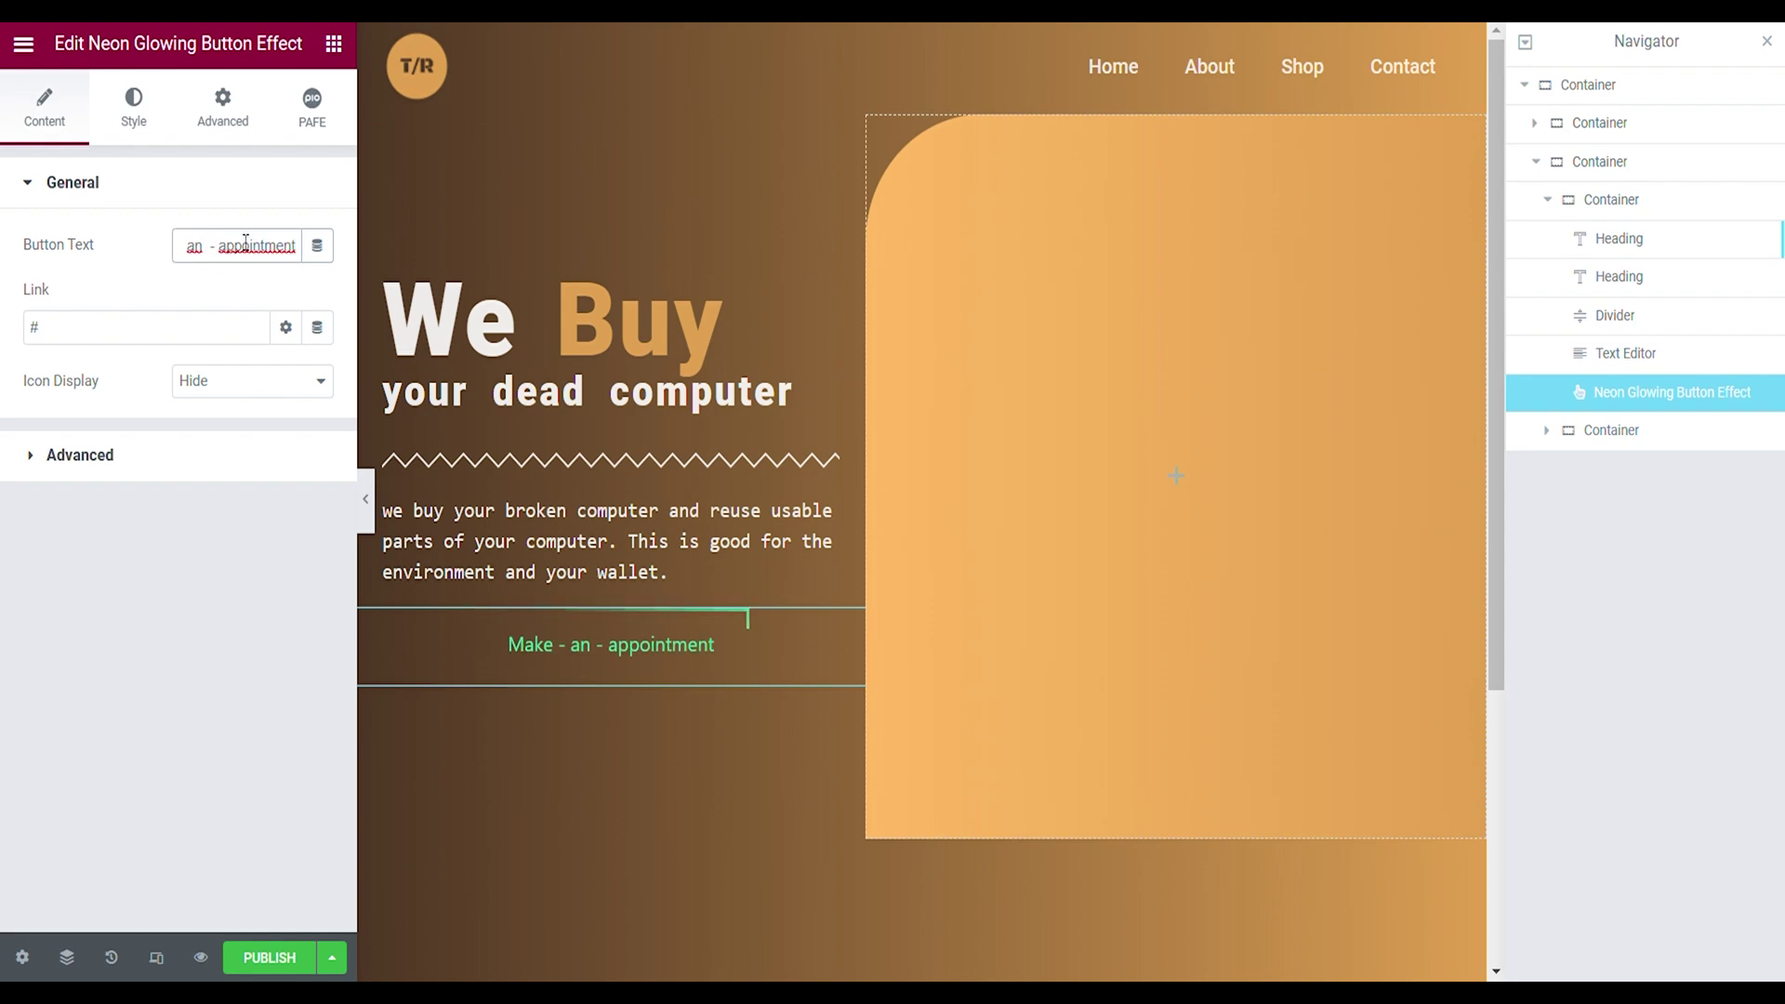
pyautogui.press('Home')
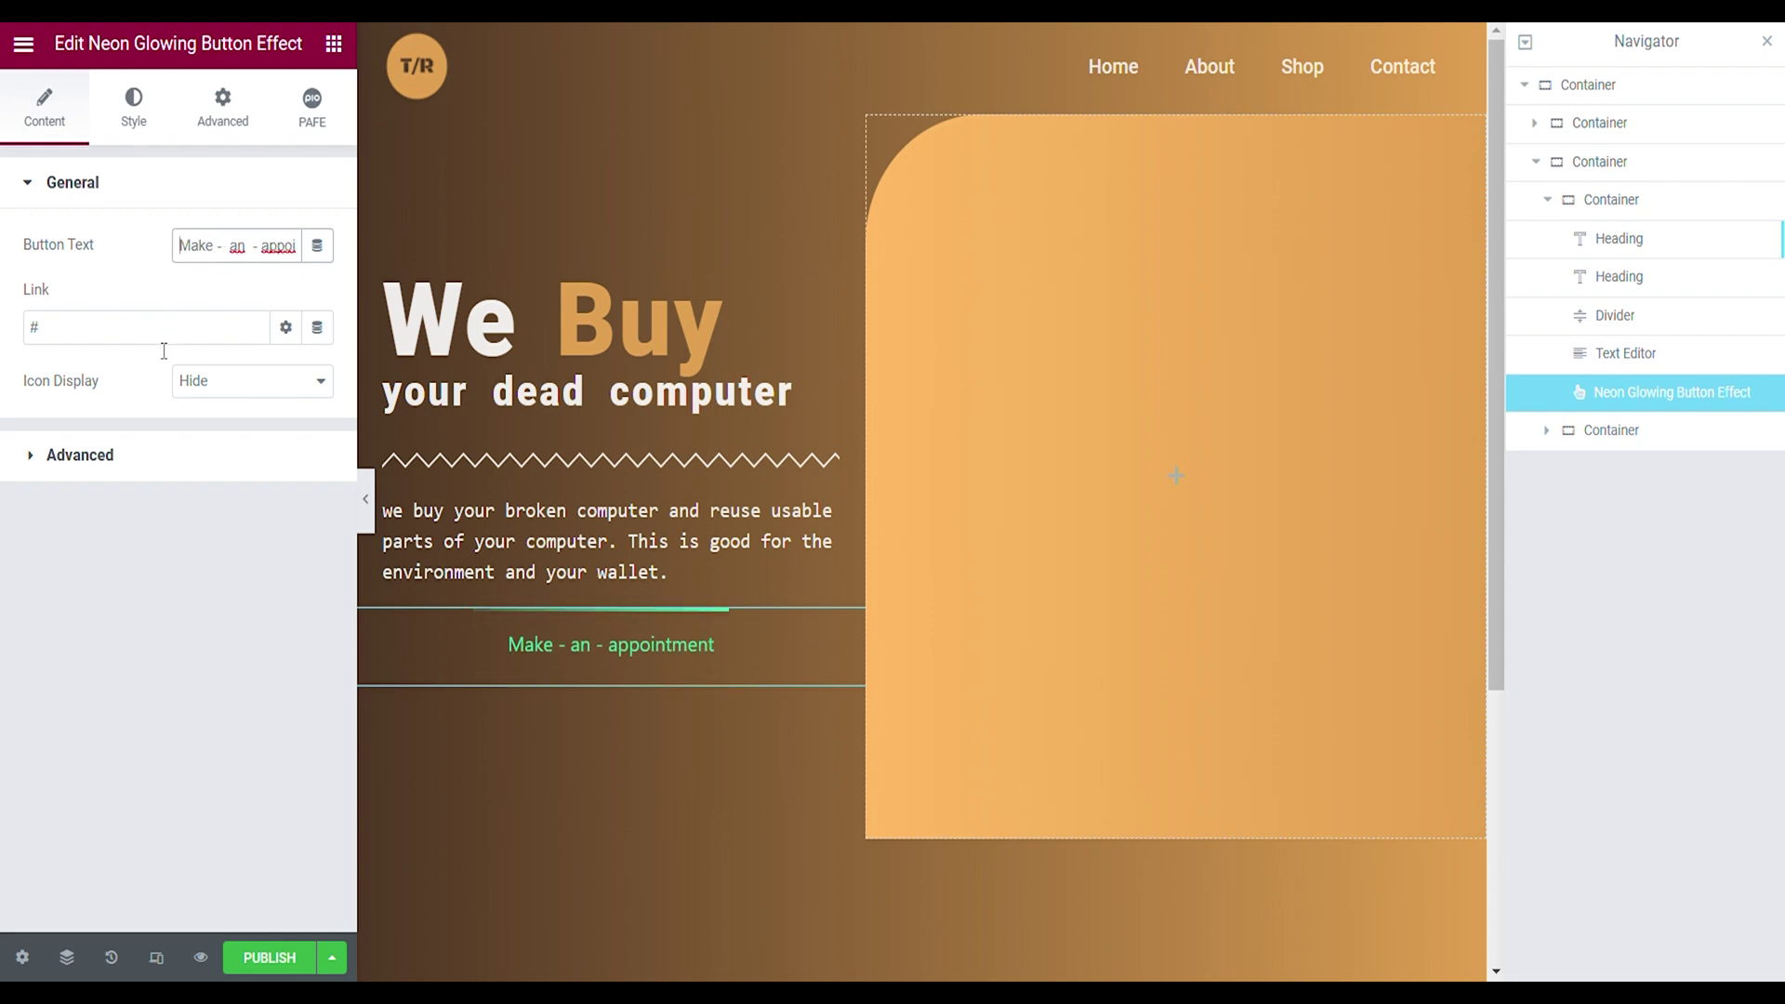
pyautogui.click(154, 358)
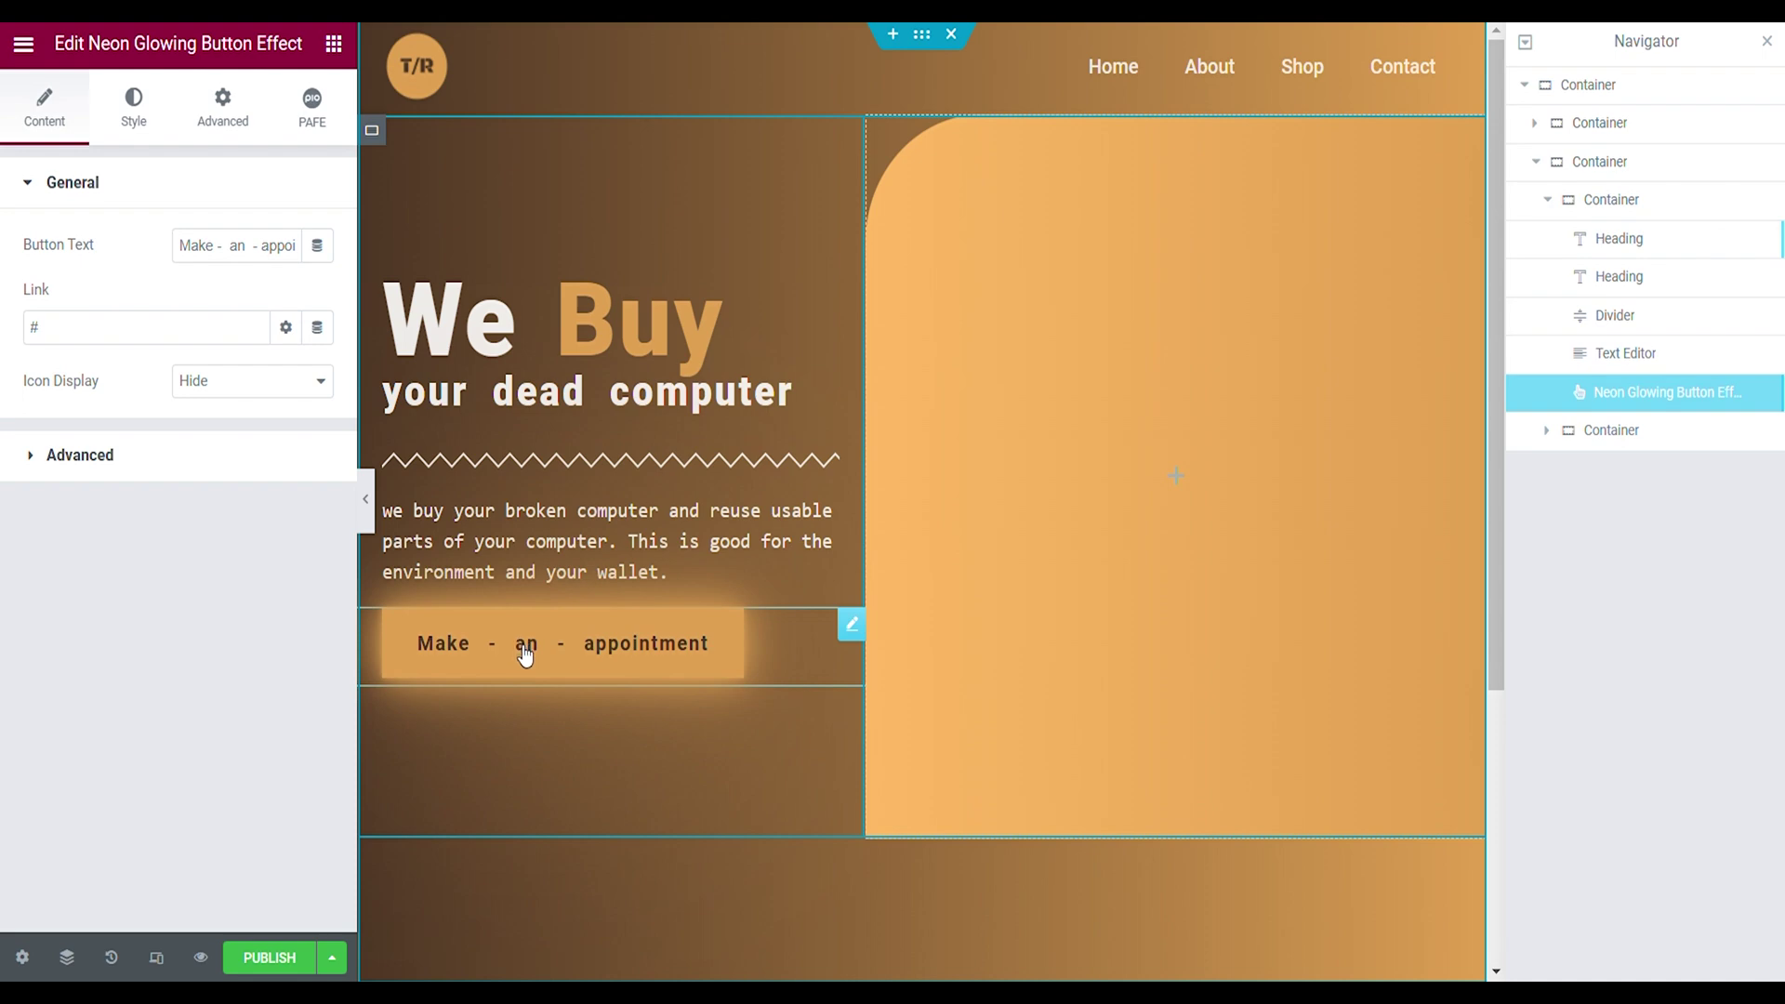
# Review the neon button's style settings and the HTML code of its widget in the widget editor
pyautogui.click(132, 130)
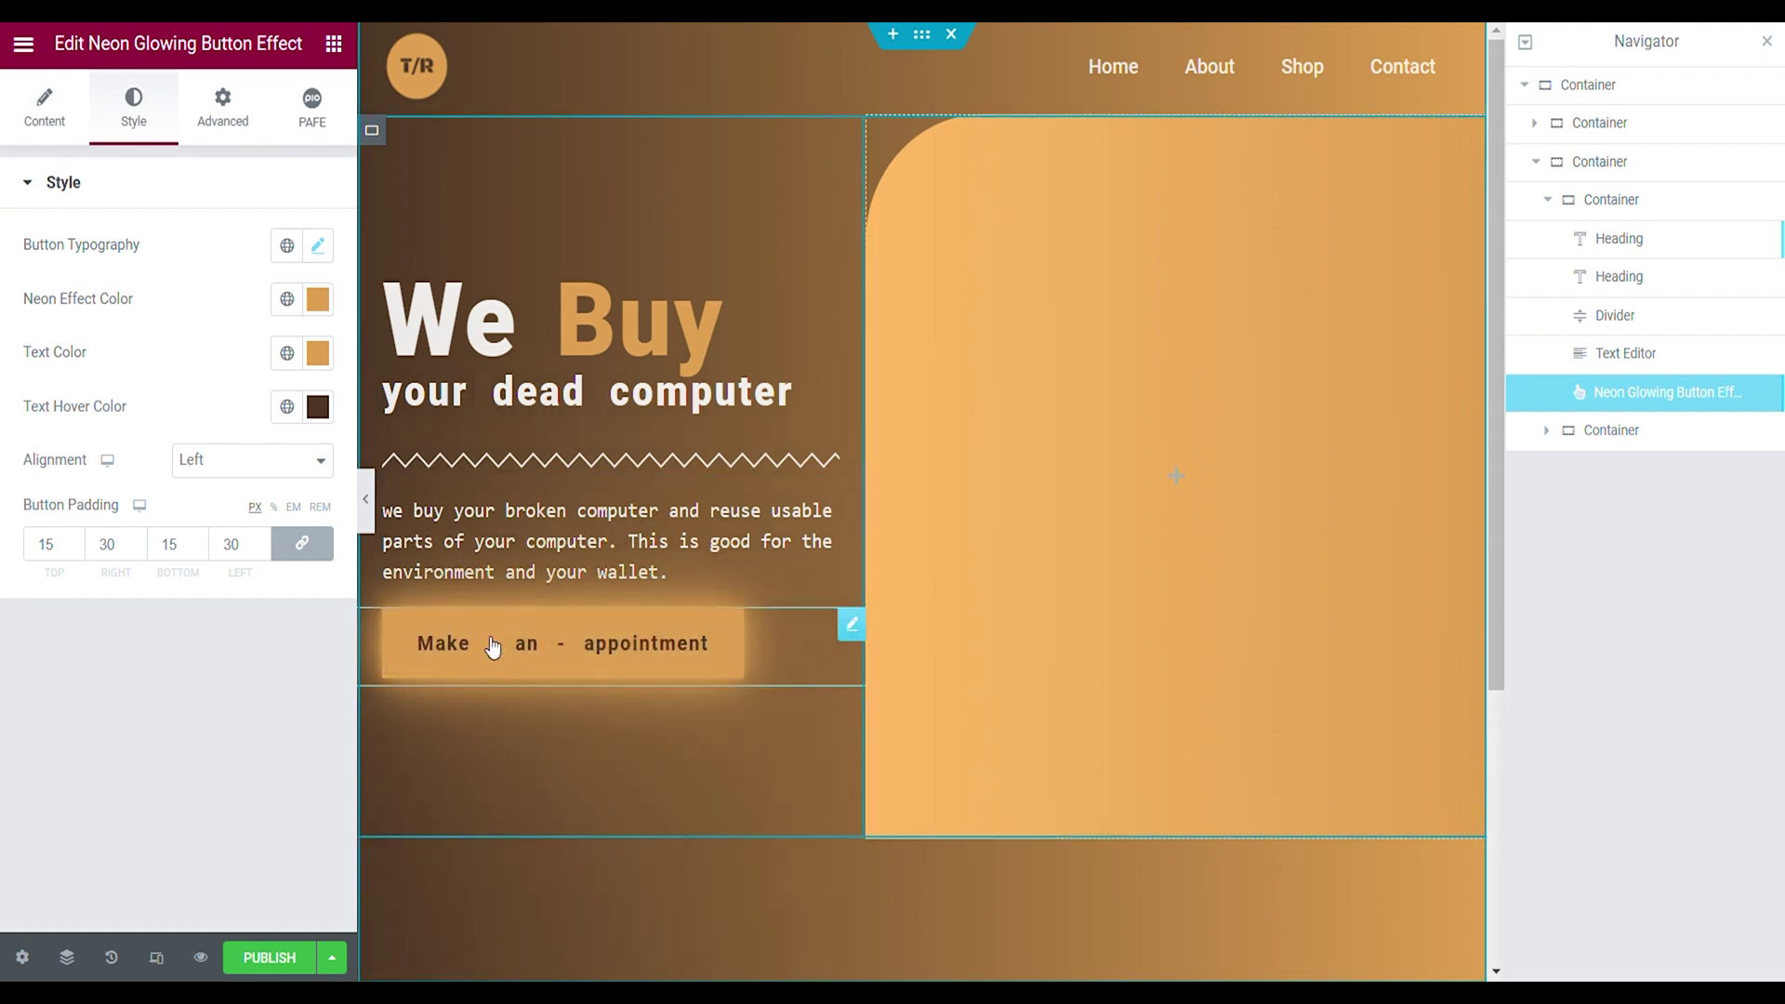
pyautogui.click(42, 120)
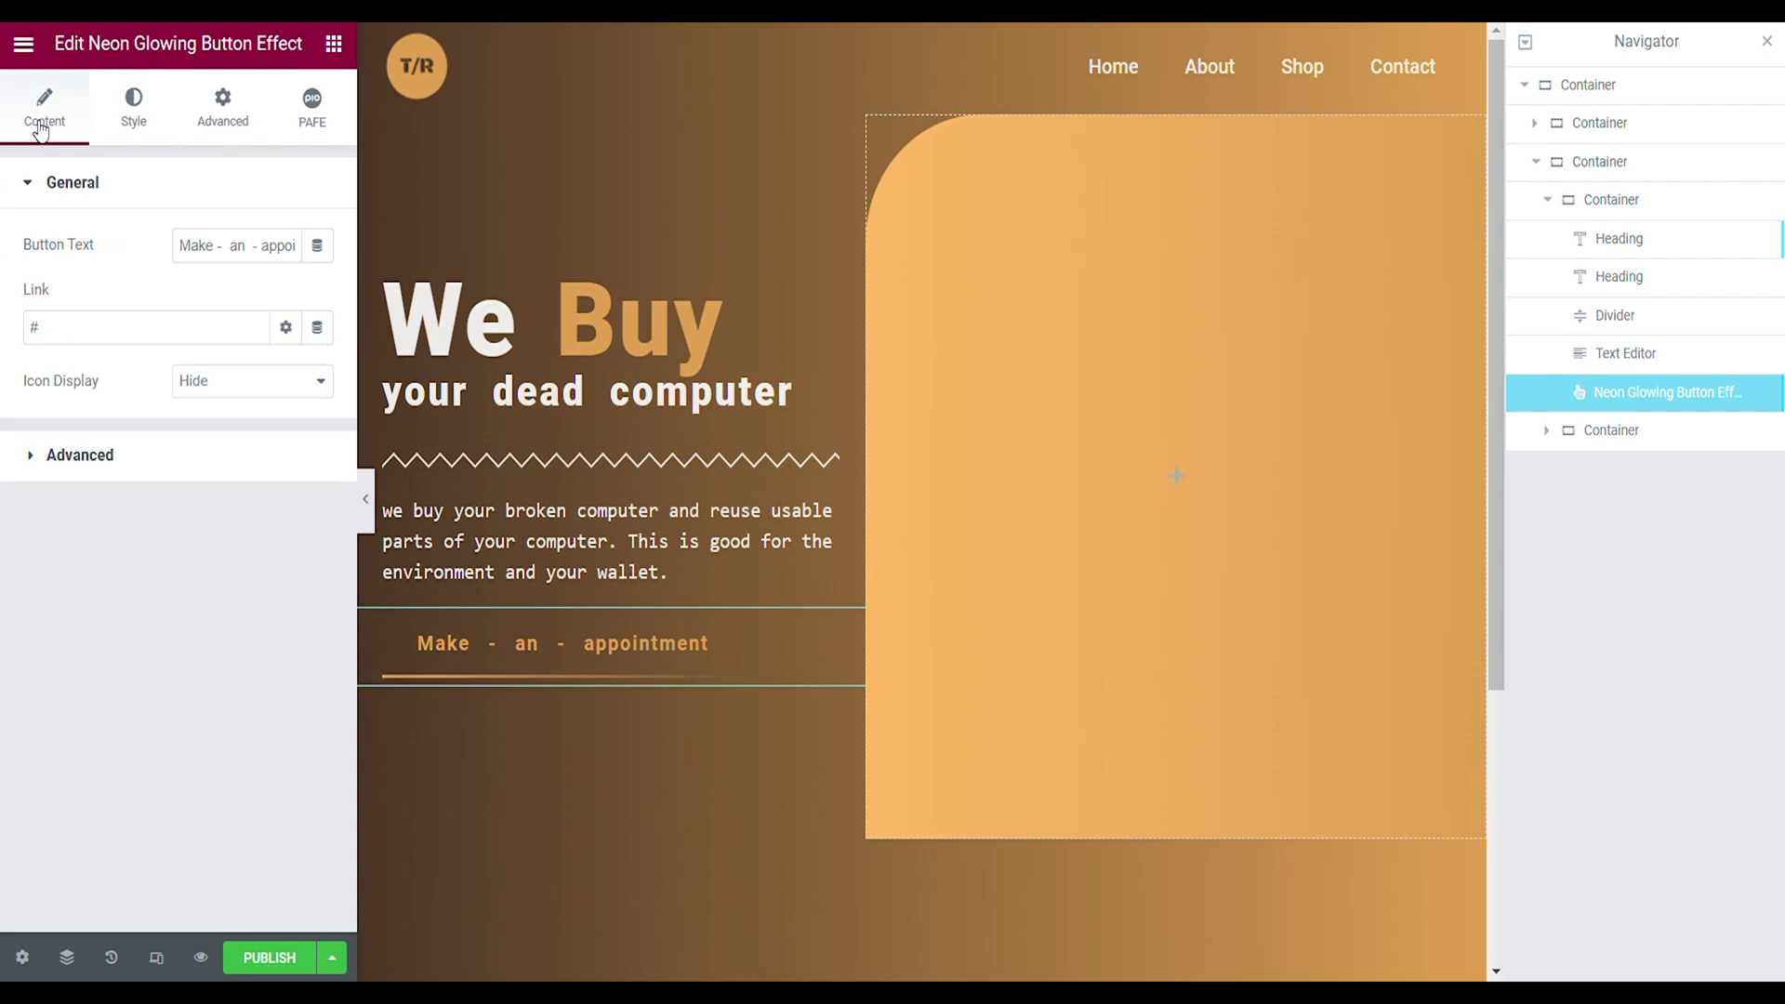
pyautogui.click(93, 456)
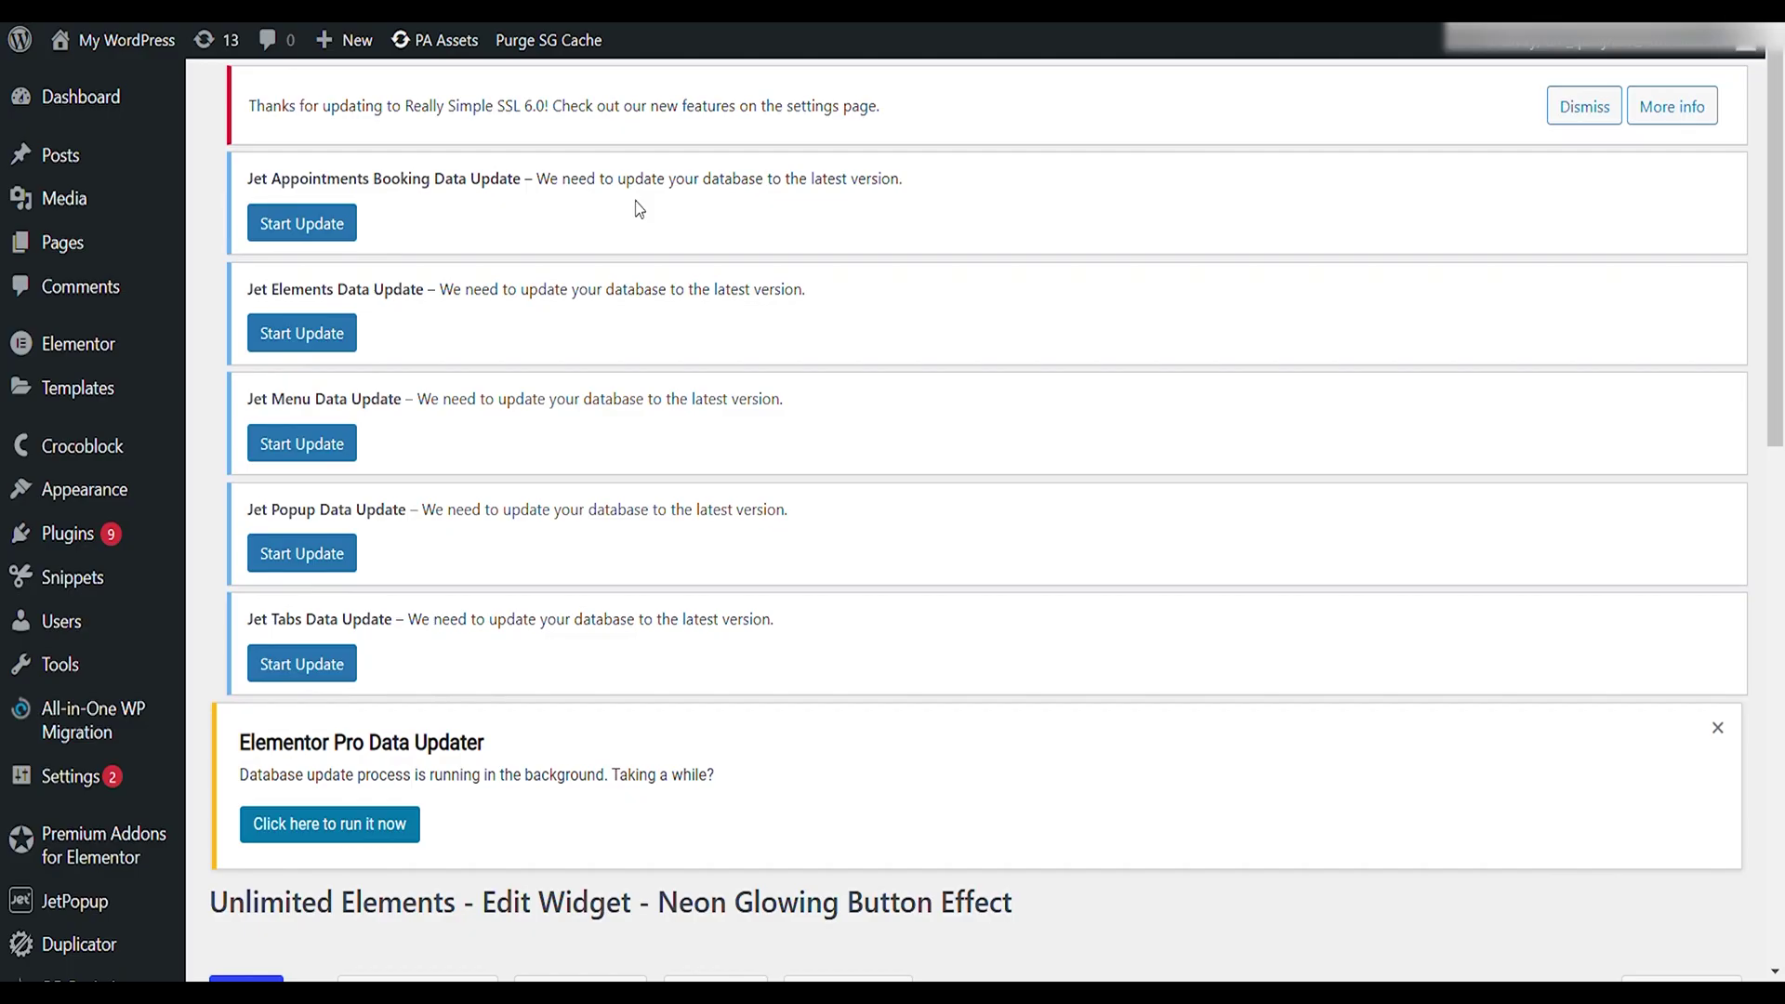
pyautogui.scroll(-3, 640, 209)
pyautogui.scroll(-10, 502, 367)
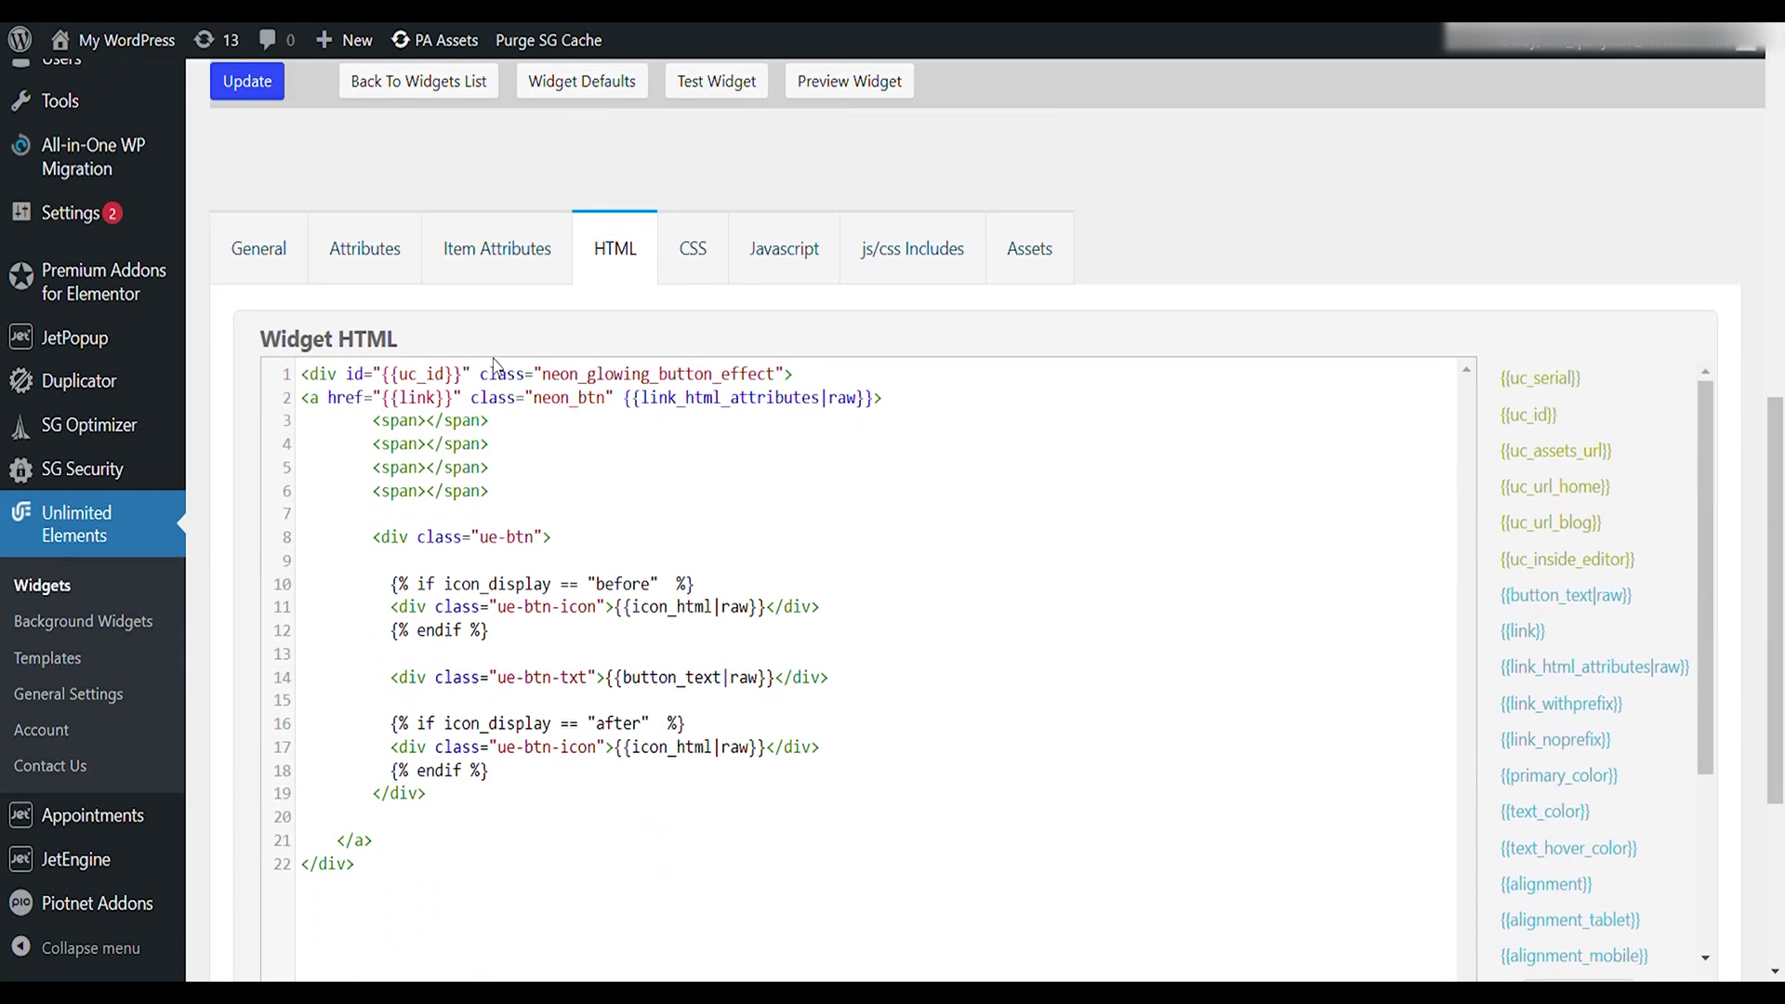
pyautogui.scroll(4, 521, 298)
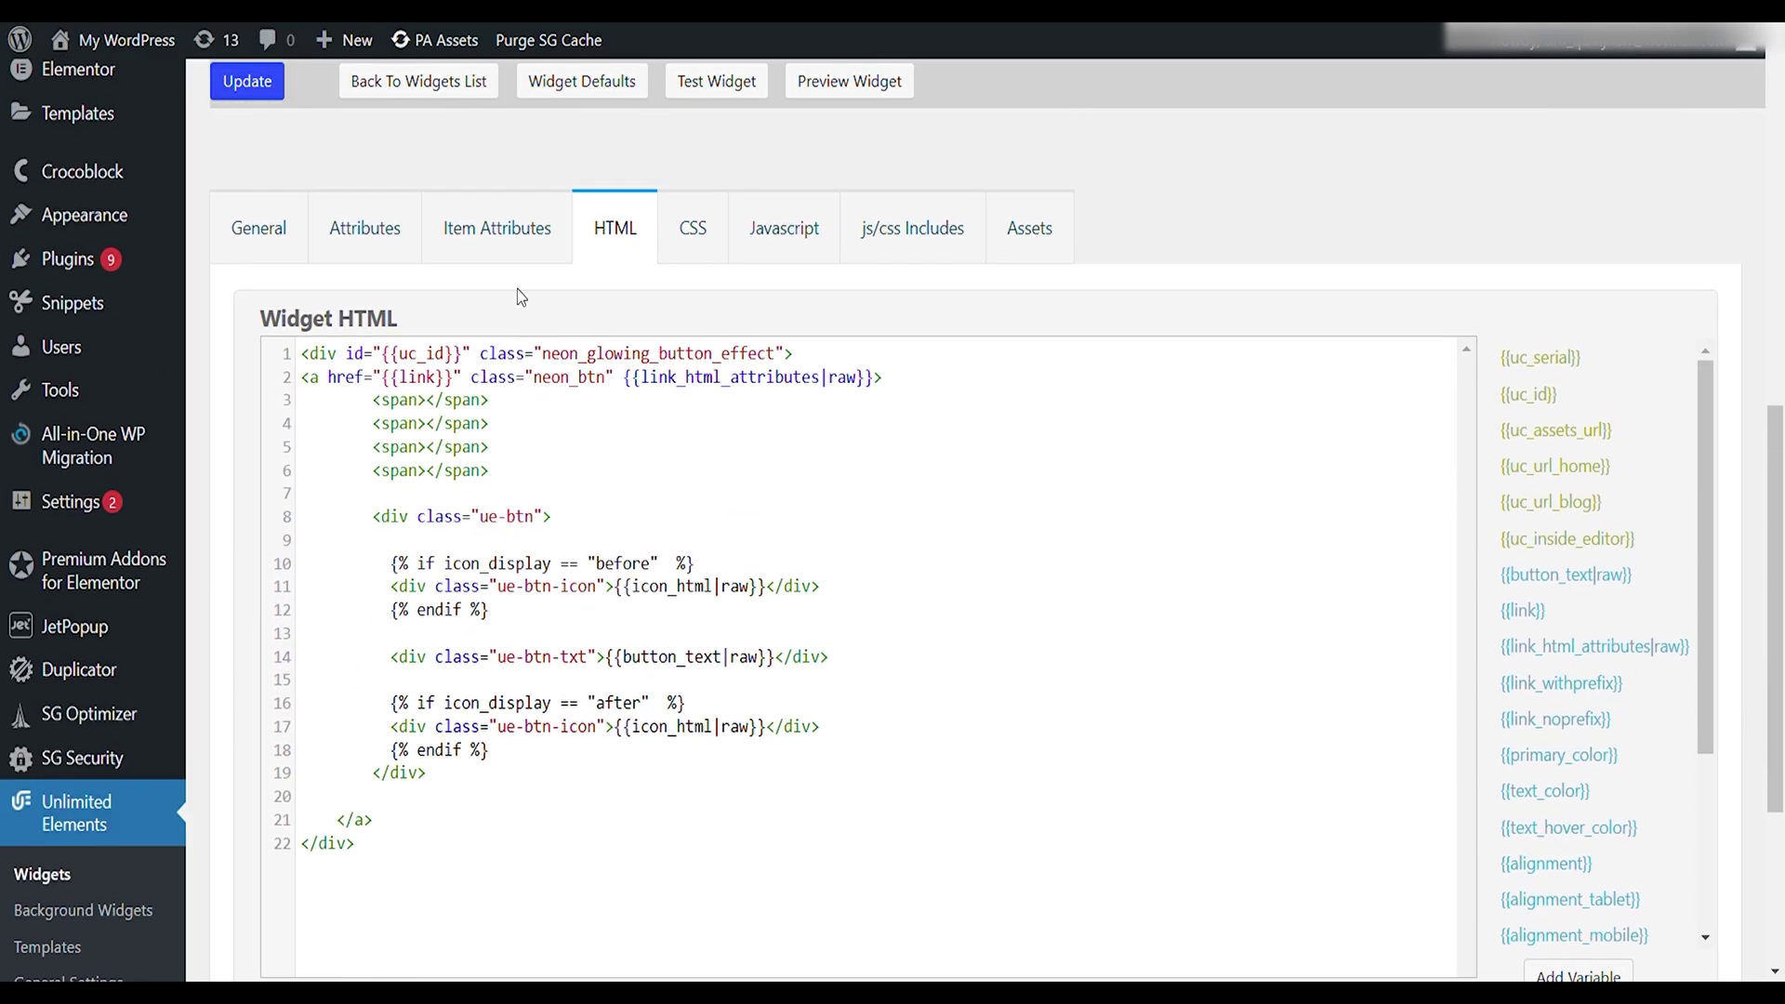
# Examine the neon button widget's CSS, focusing on the animation durations and delays of its four border spans
pyautogui.click(688, 233)
pyautogui.scroll(-5, 502, 442)
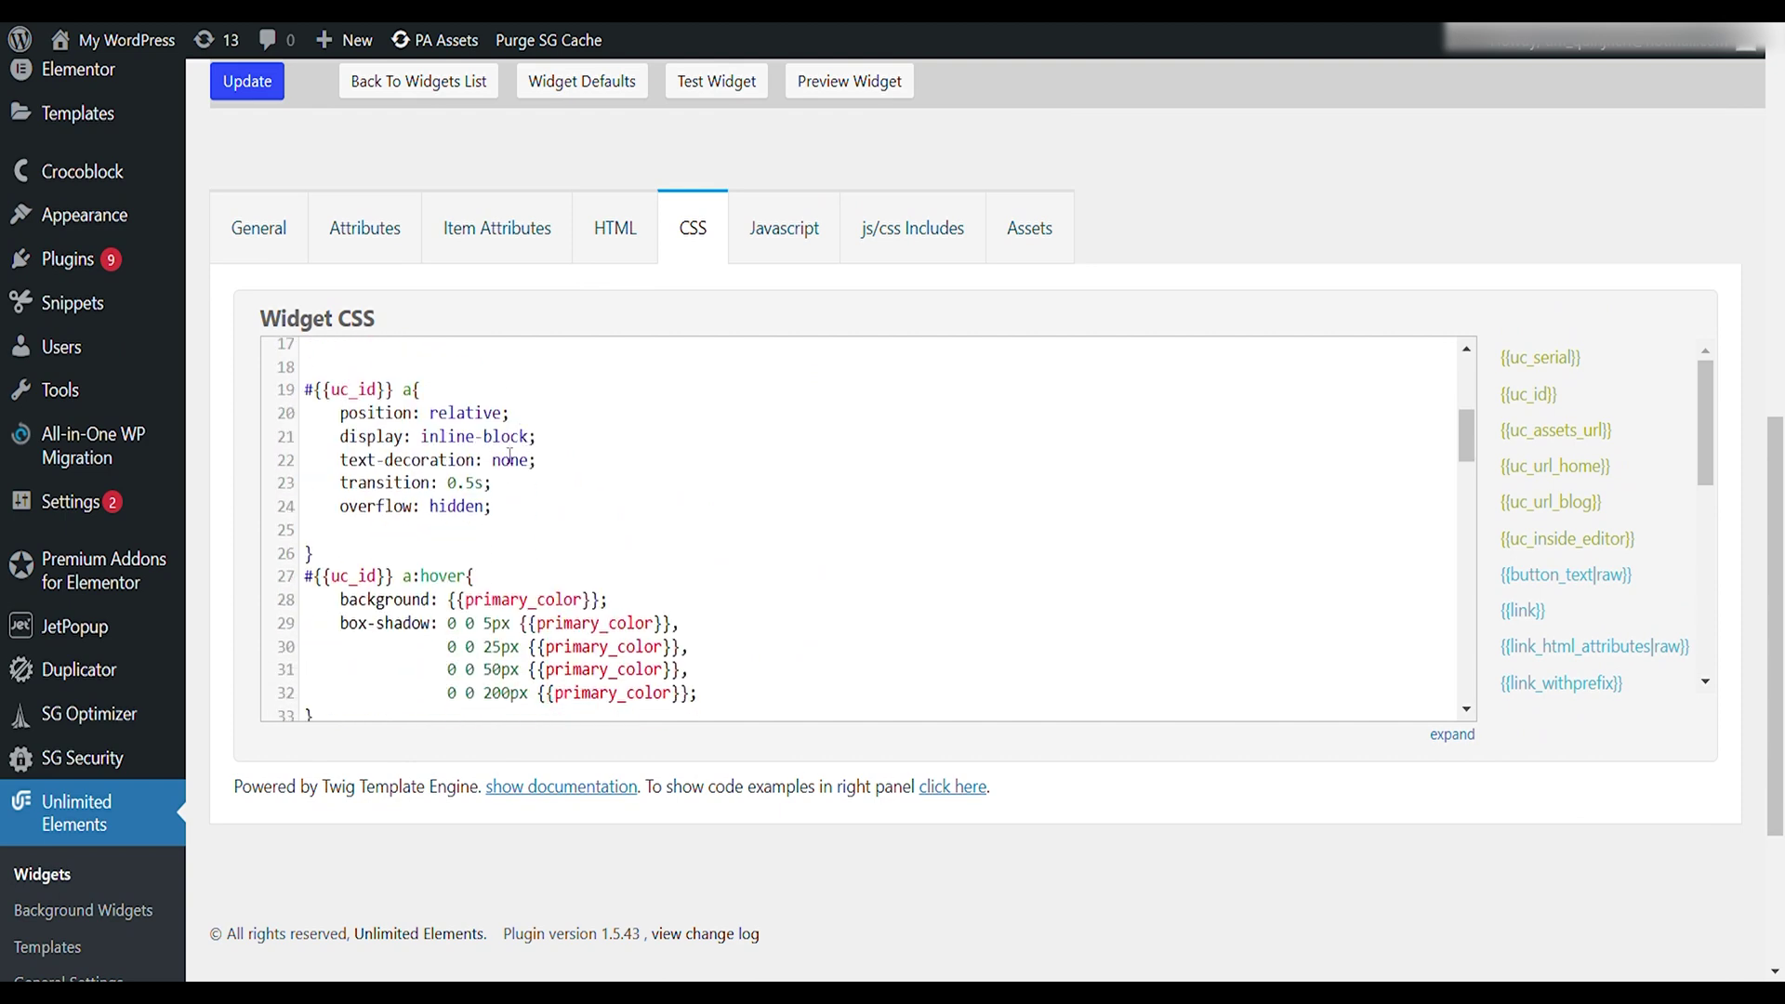
pyautogui.scroll(-5, 509, 455)
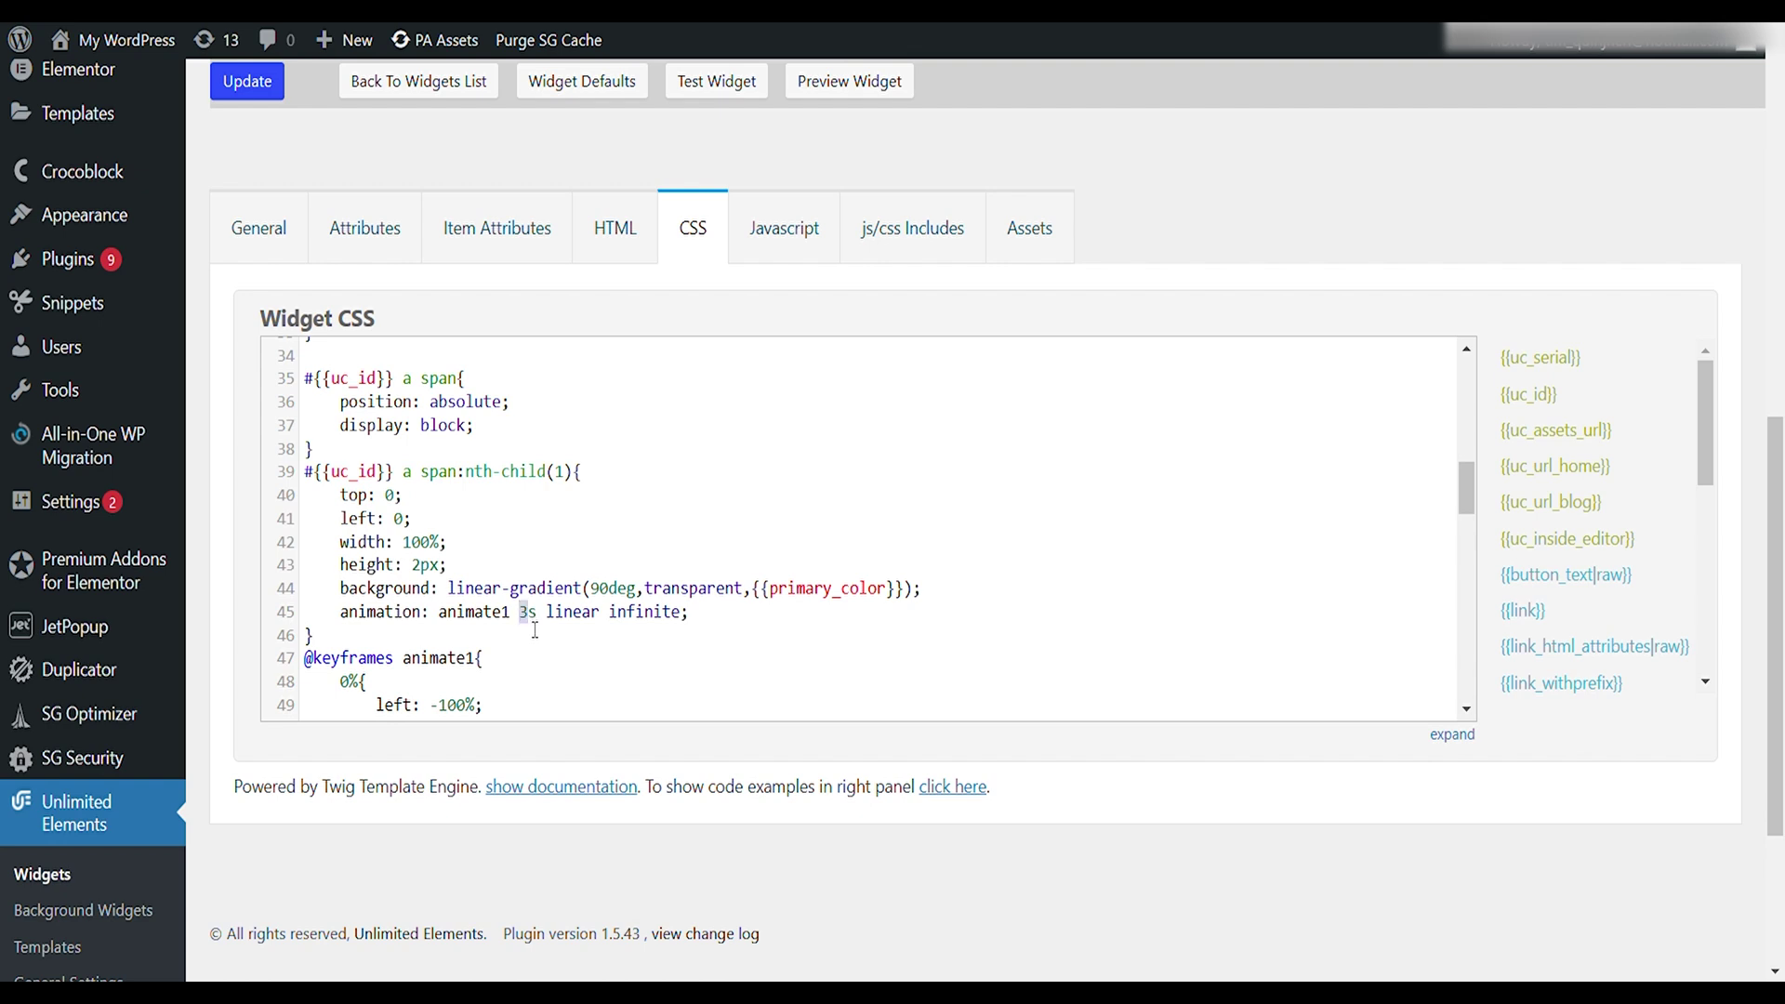
pyautogui.scroll(-2, 549, 613)
pyautogui.click(533, 507)
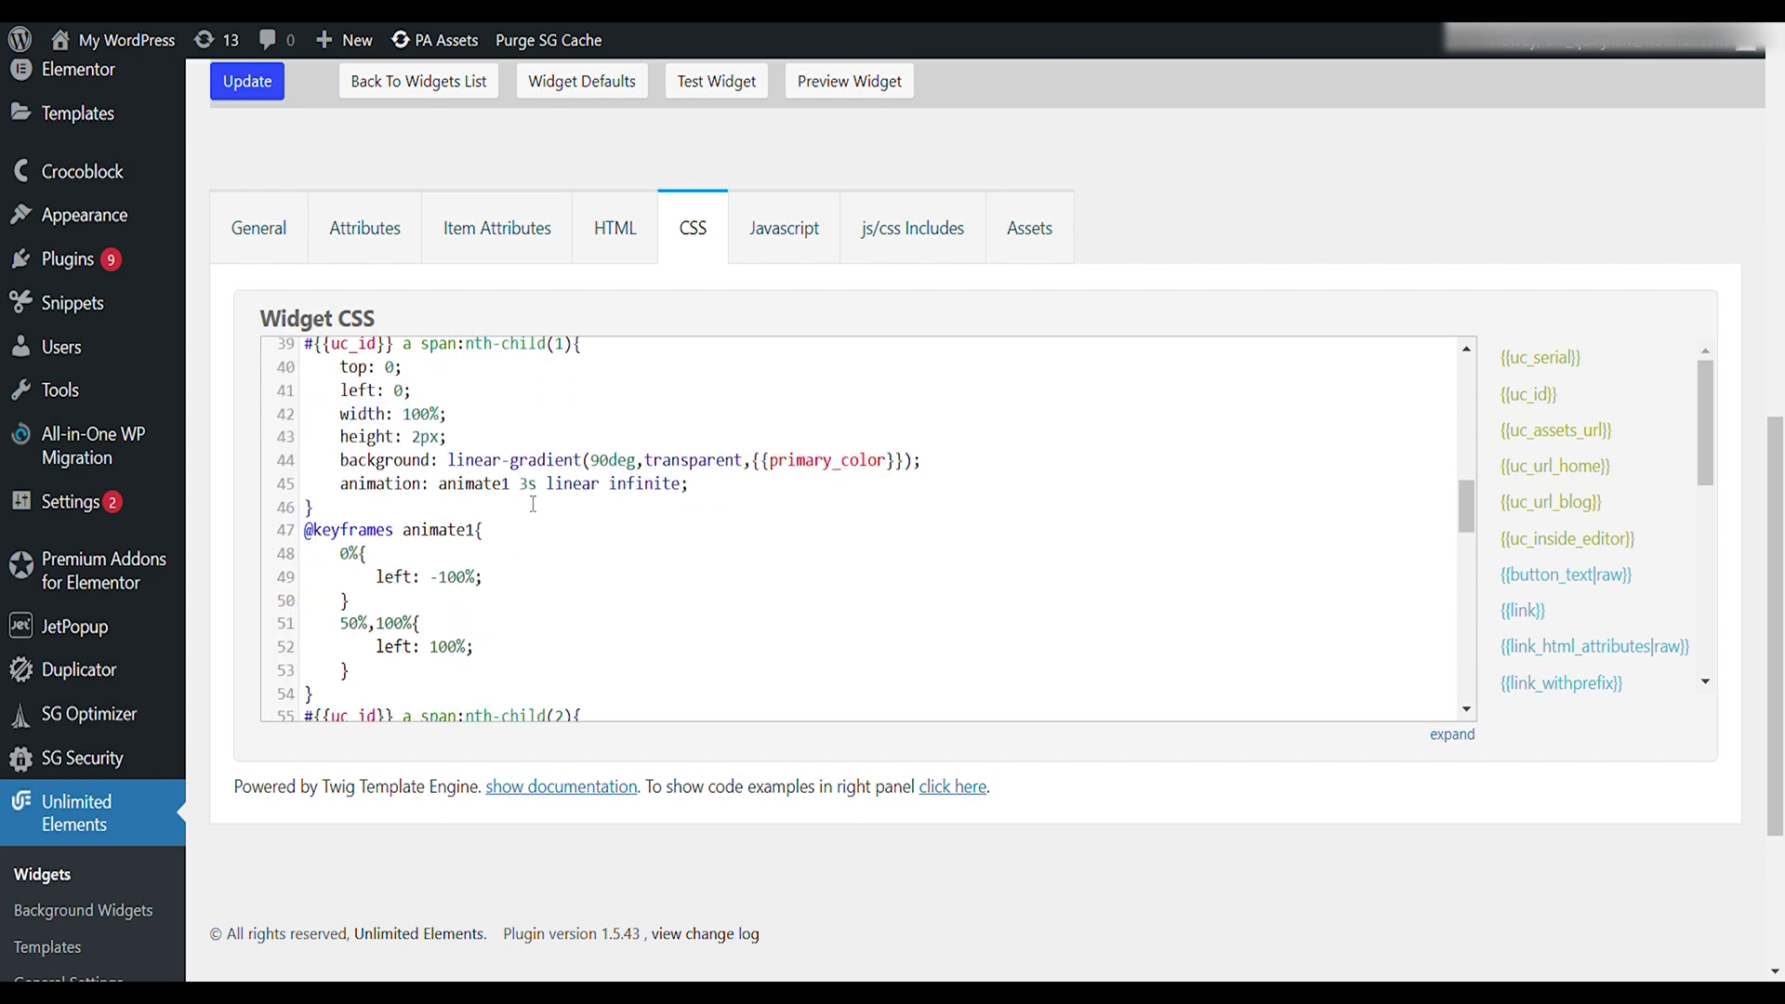
pyautogui.scroll(-3, 530, 504)
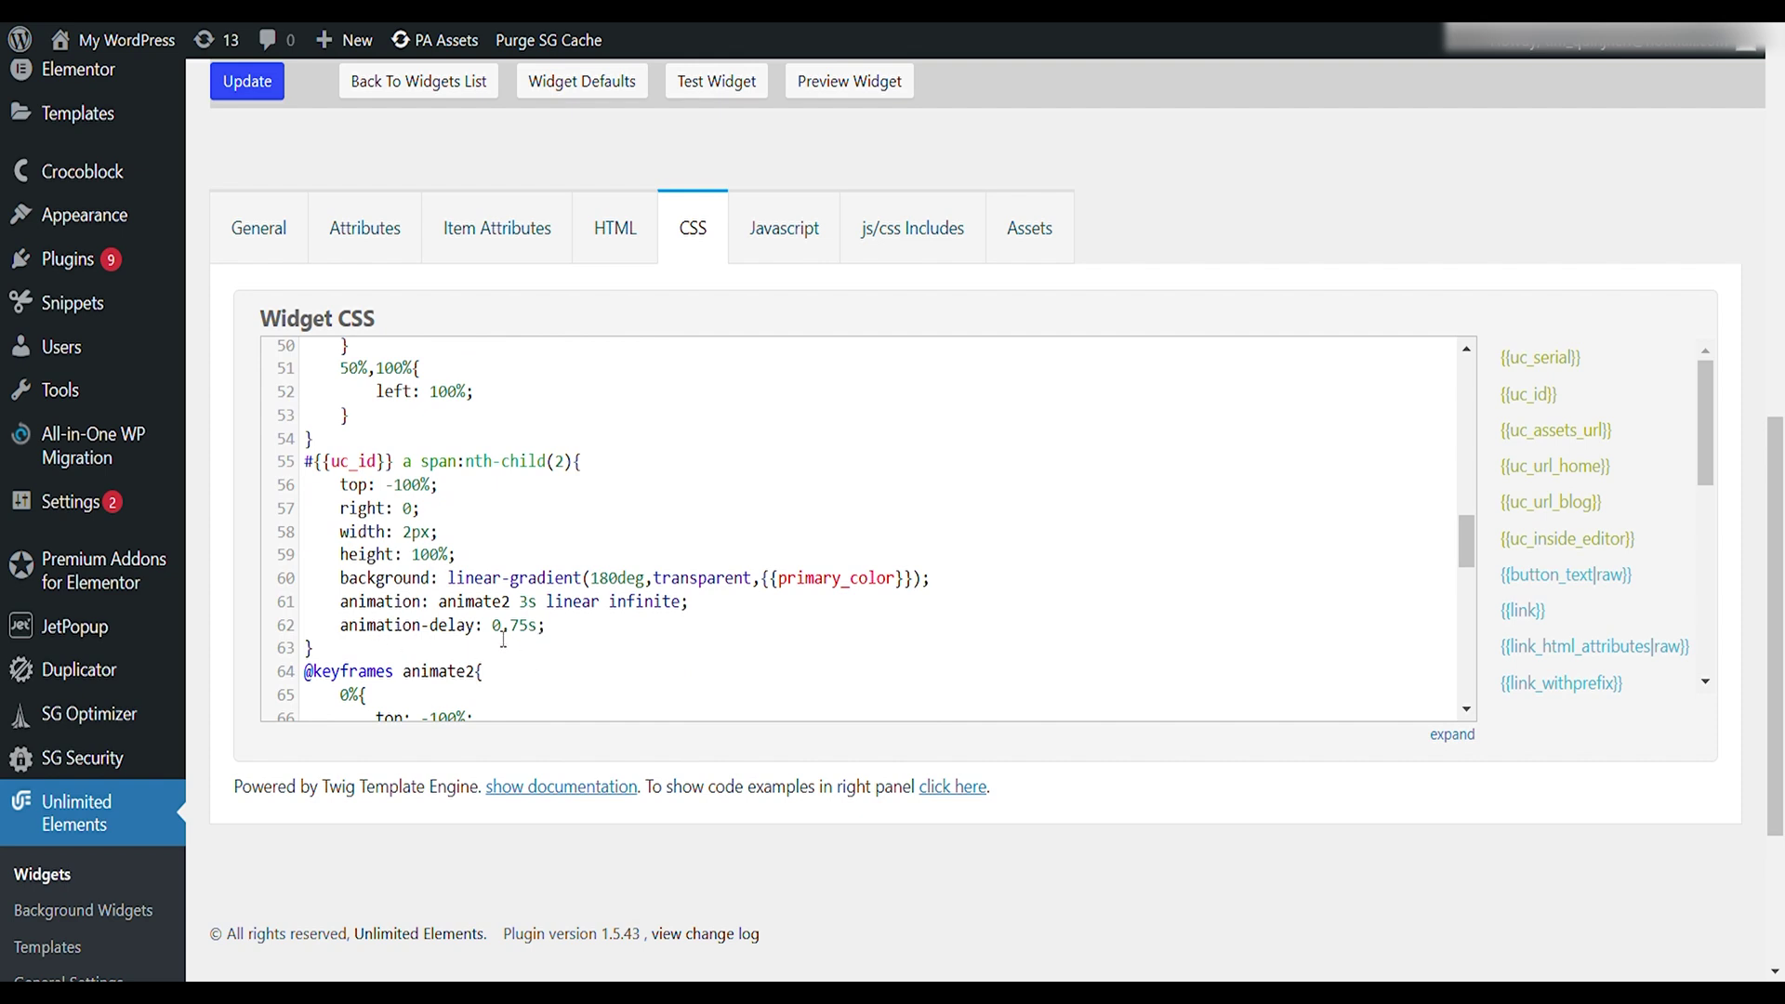
pyautogui.moveTo(492, 625); pyautogui.dragTo(528, 638)
pyautogui.click(526, 606)
pyautogui.scroll(-5, 536, 615)
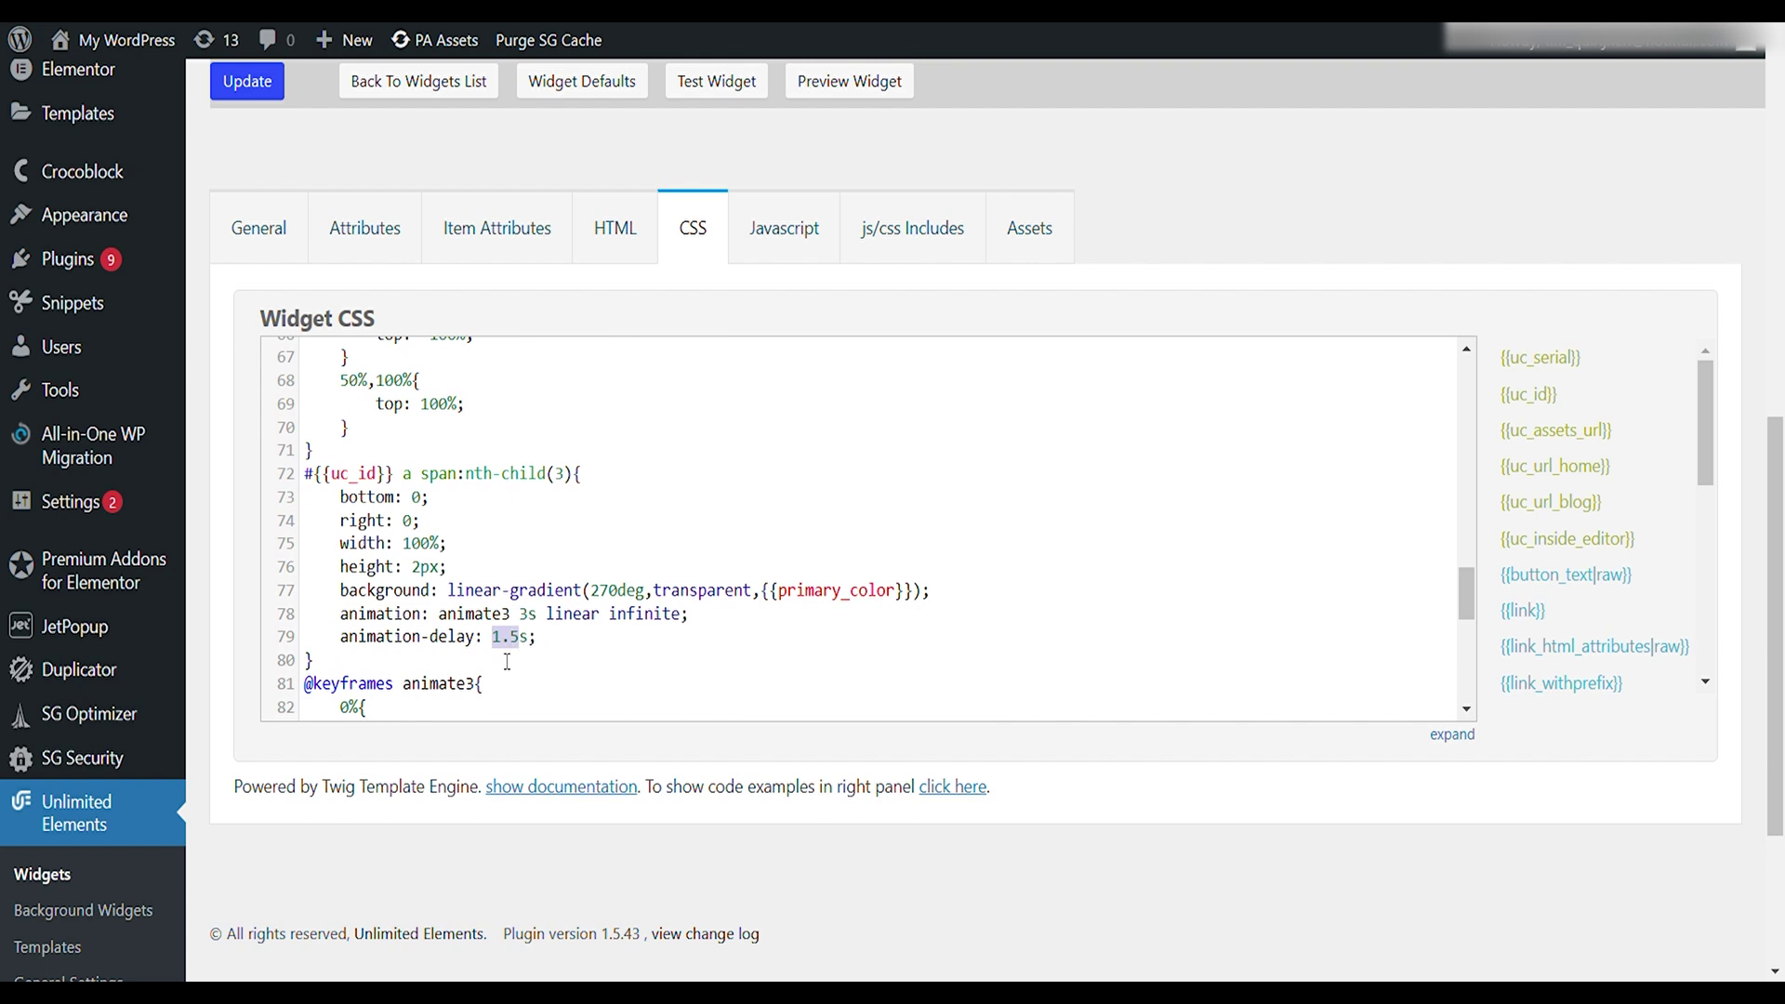
pyautogui.scroll(-8, 554, 624)
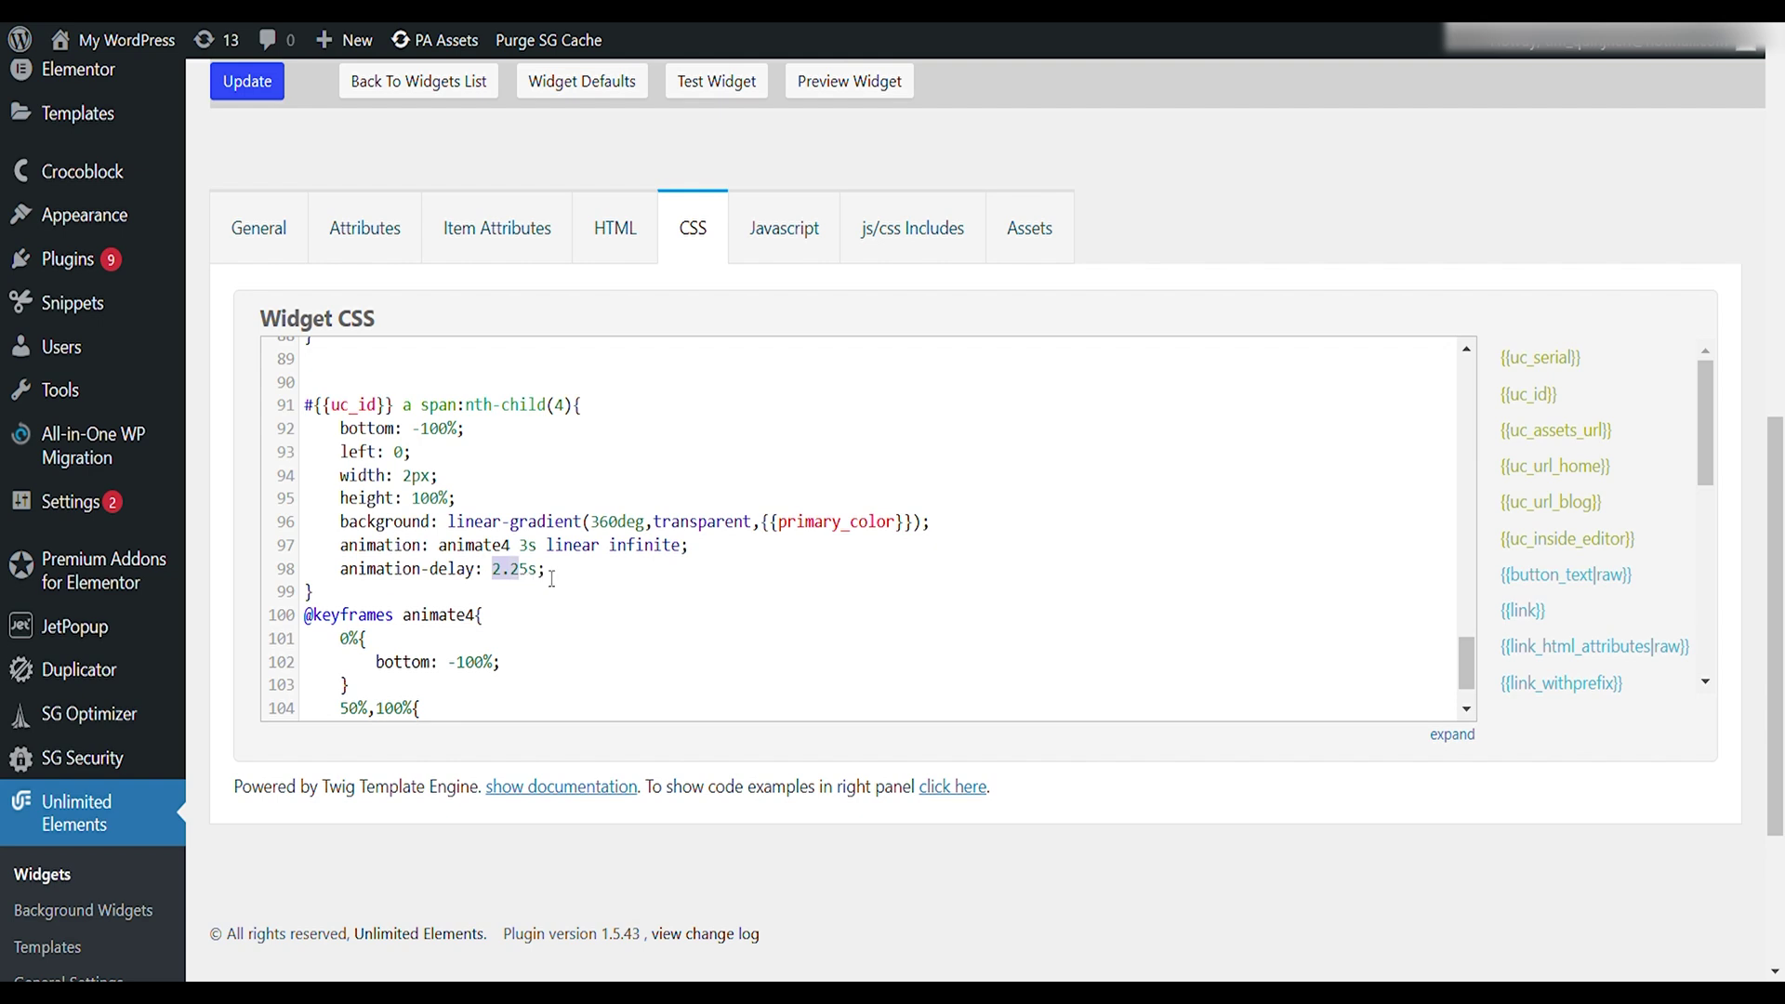
pyautogui.scroll(-2, 556, 578)
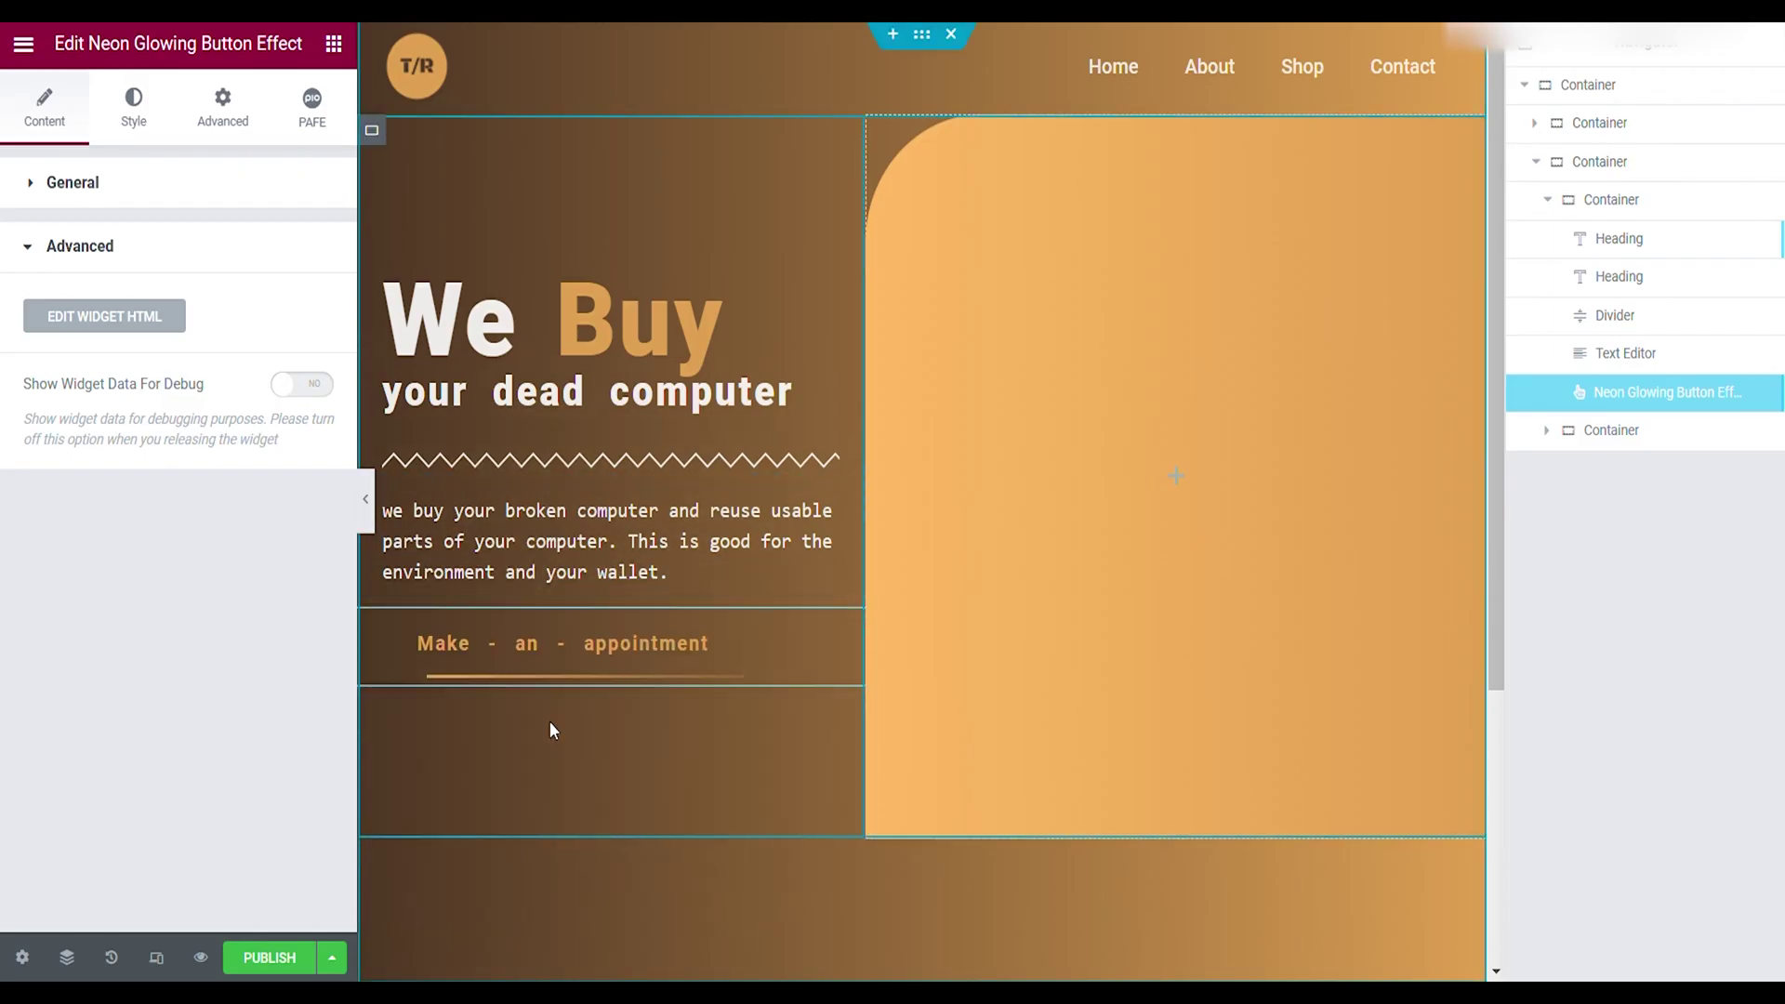
# Add an image widget to the rounded gradient column and choose the picture of the old computer with a skull and tree
pyautogui.click(334, 43)
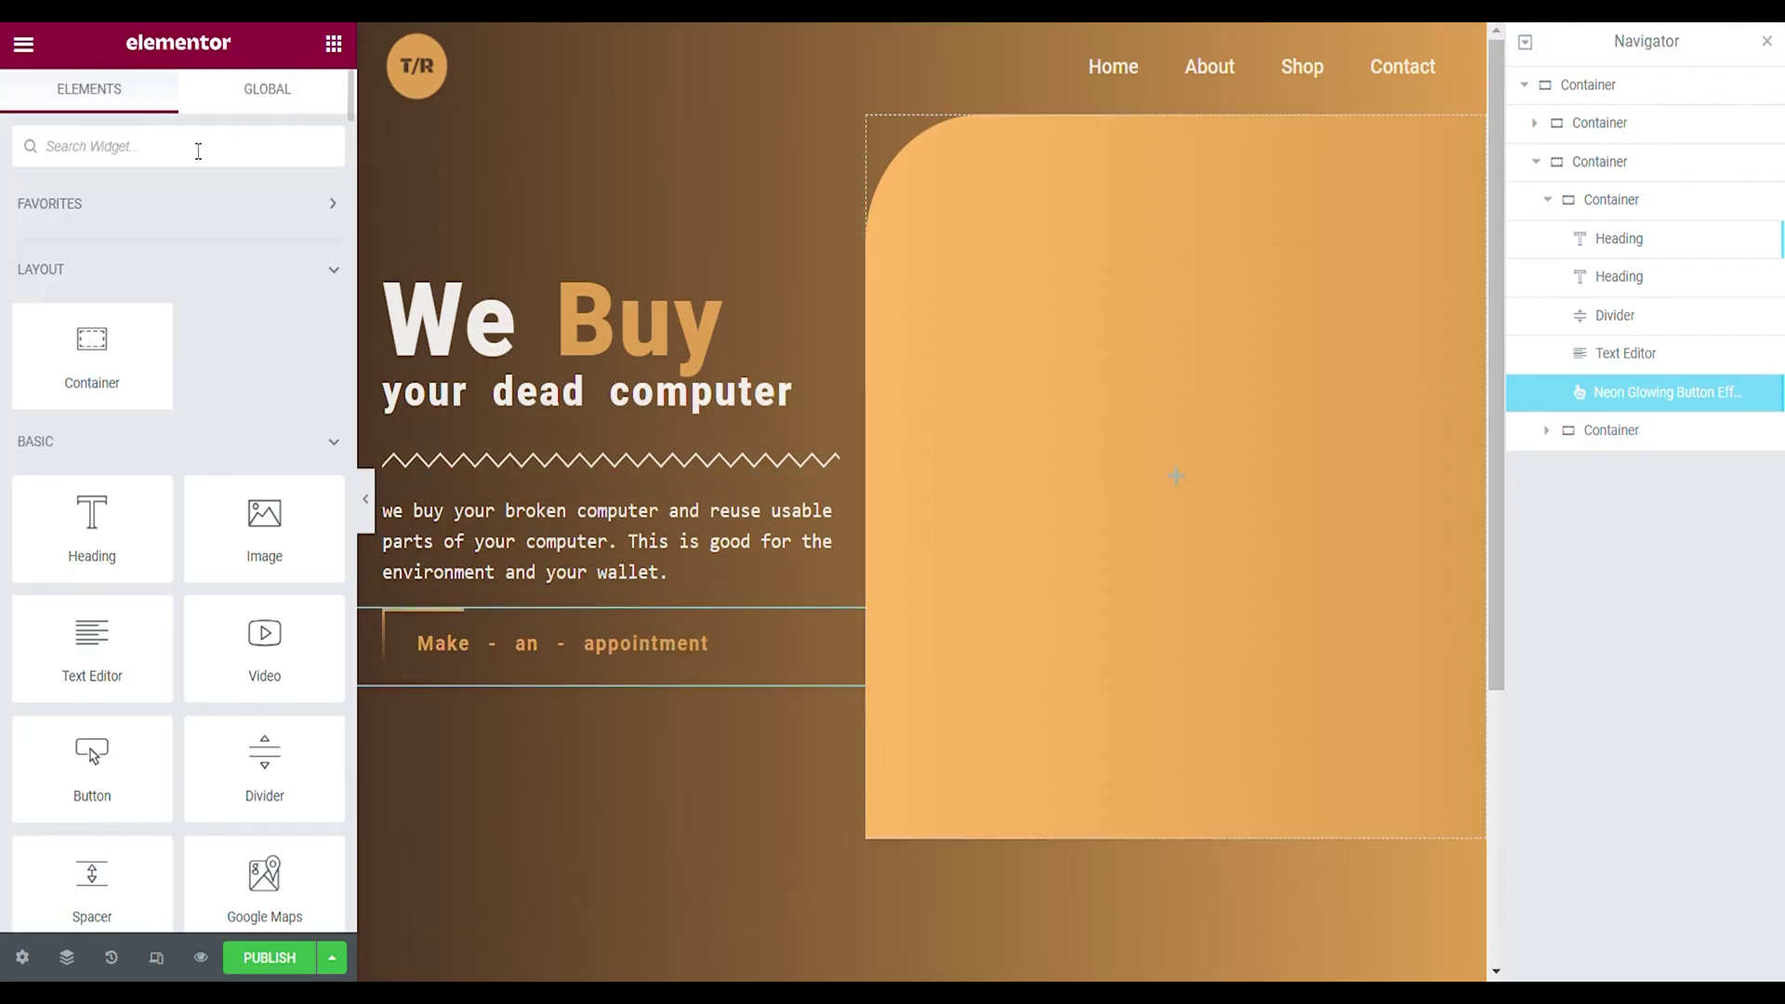
pyautogui.moveTo(228, 525); pyautogui.dragTo(961, 428)
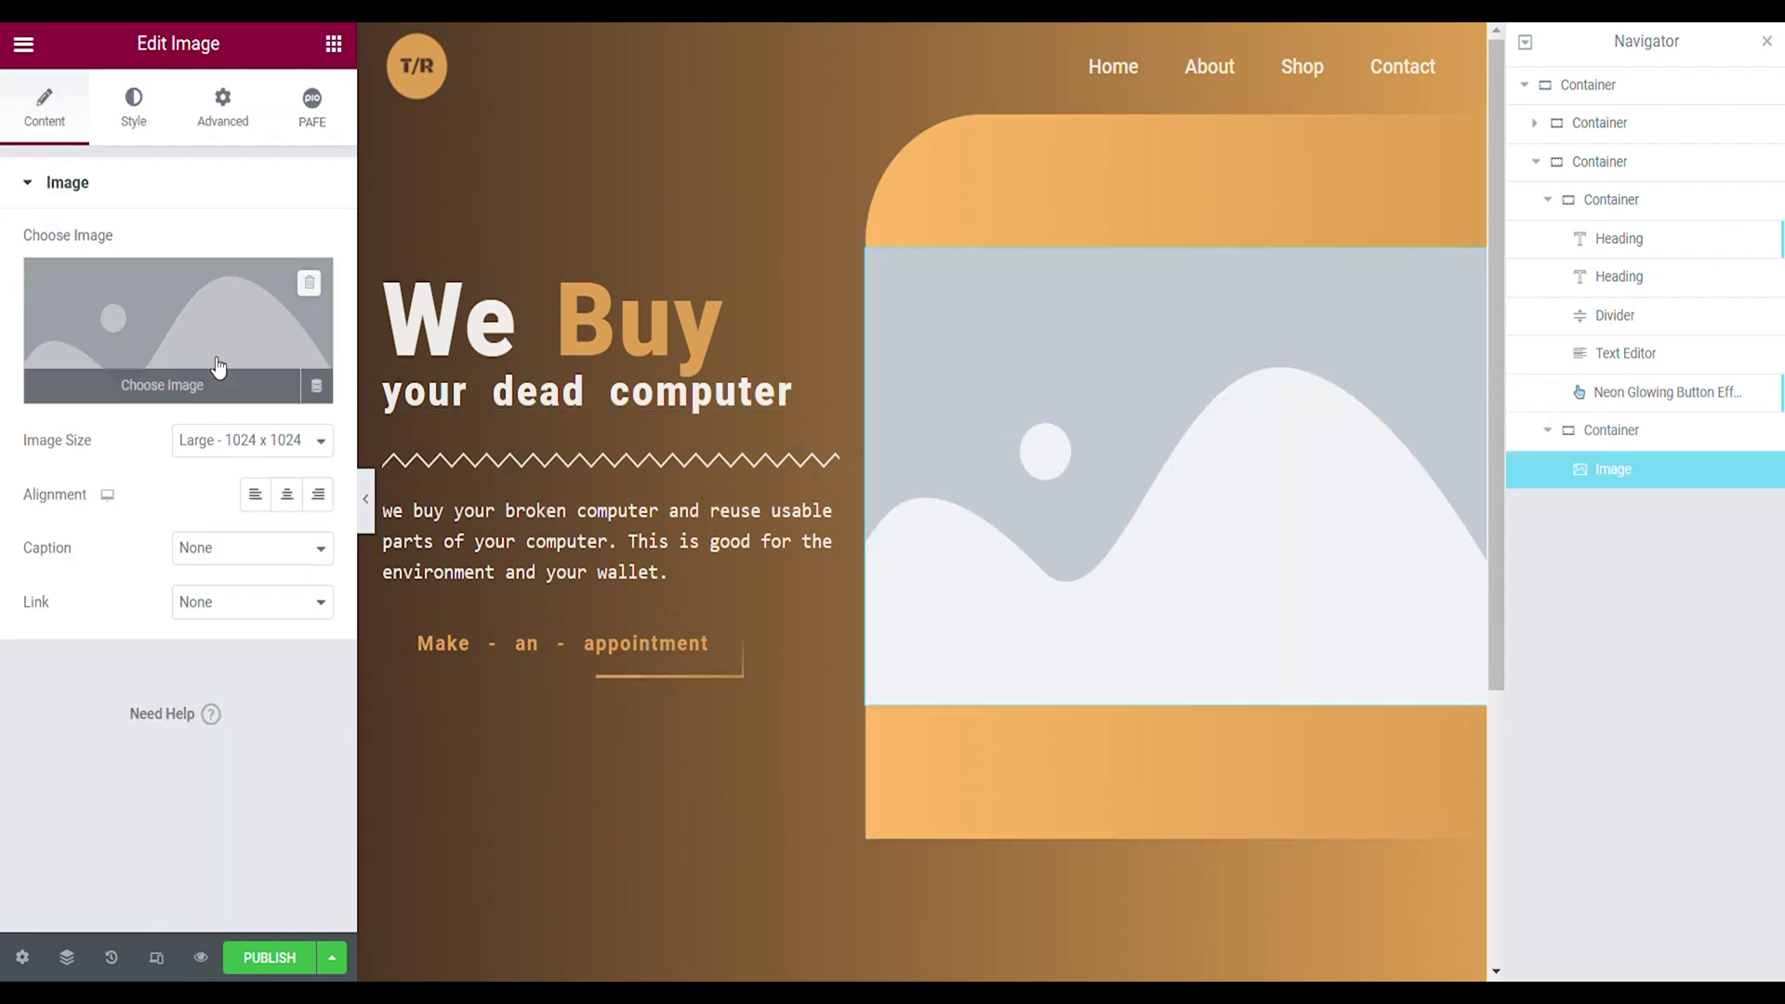
pyautogui.click(306, 371)
pyautogui.click(1106, 365)
pyautogui.click(1675, 907)
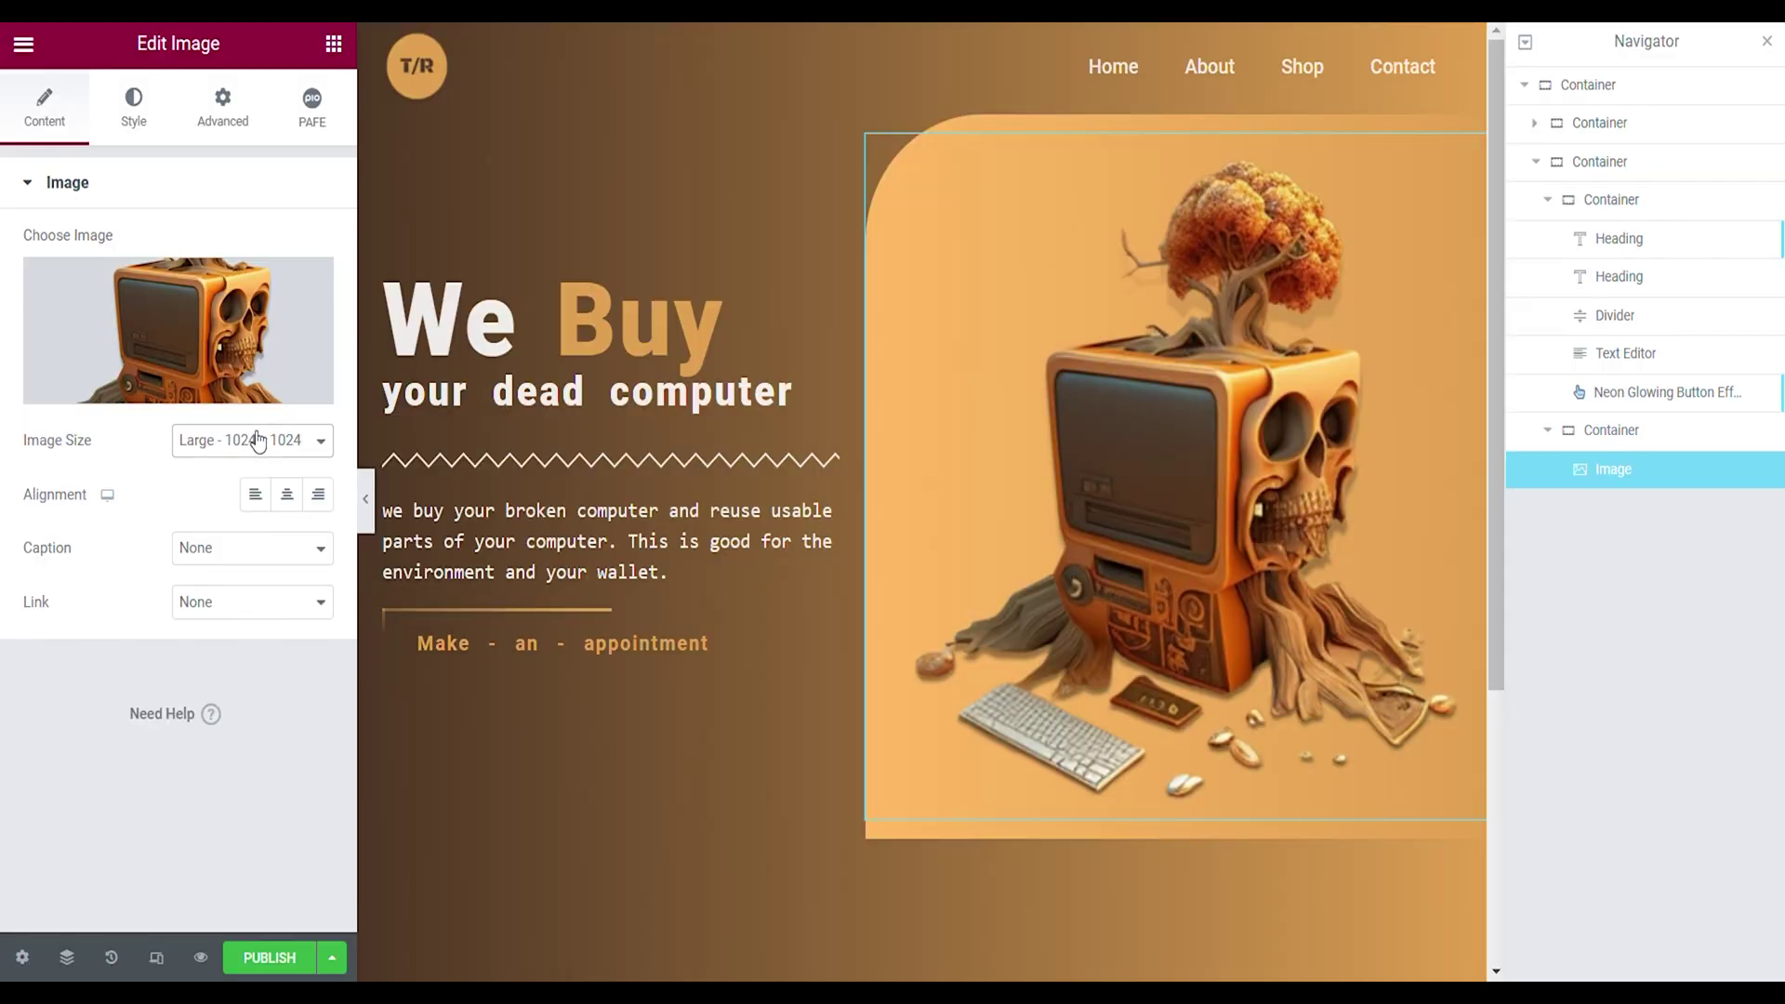
# Set the image size to Medium Large and its width to 60%, and unlink its margin and padding values
pyautogui.click(228, 523)
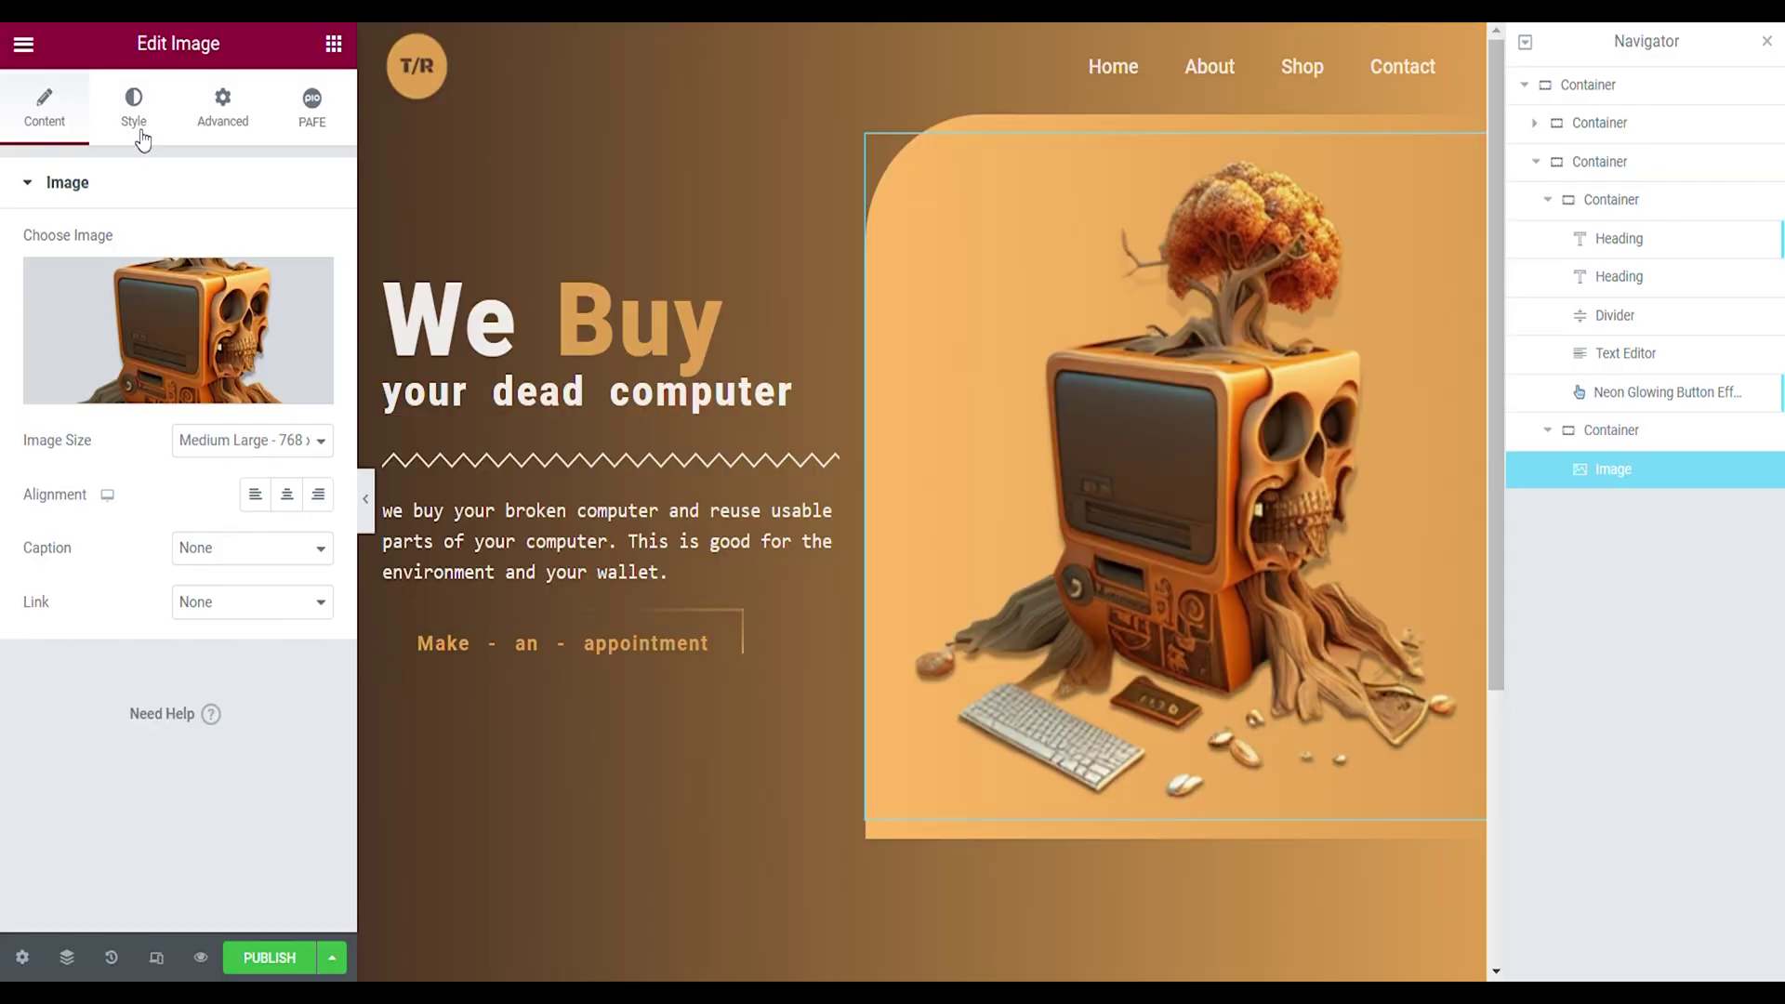
pyautogui.click(138, 116)
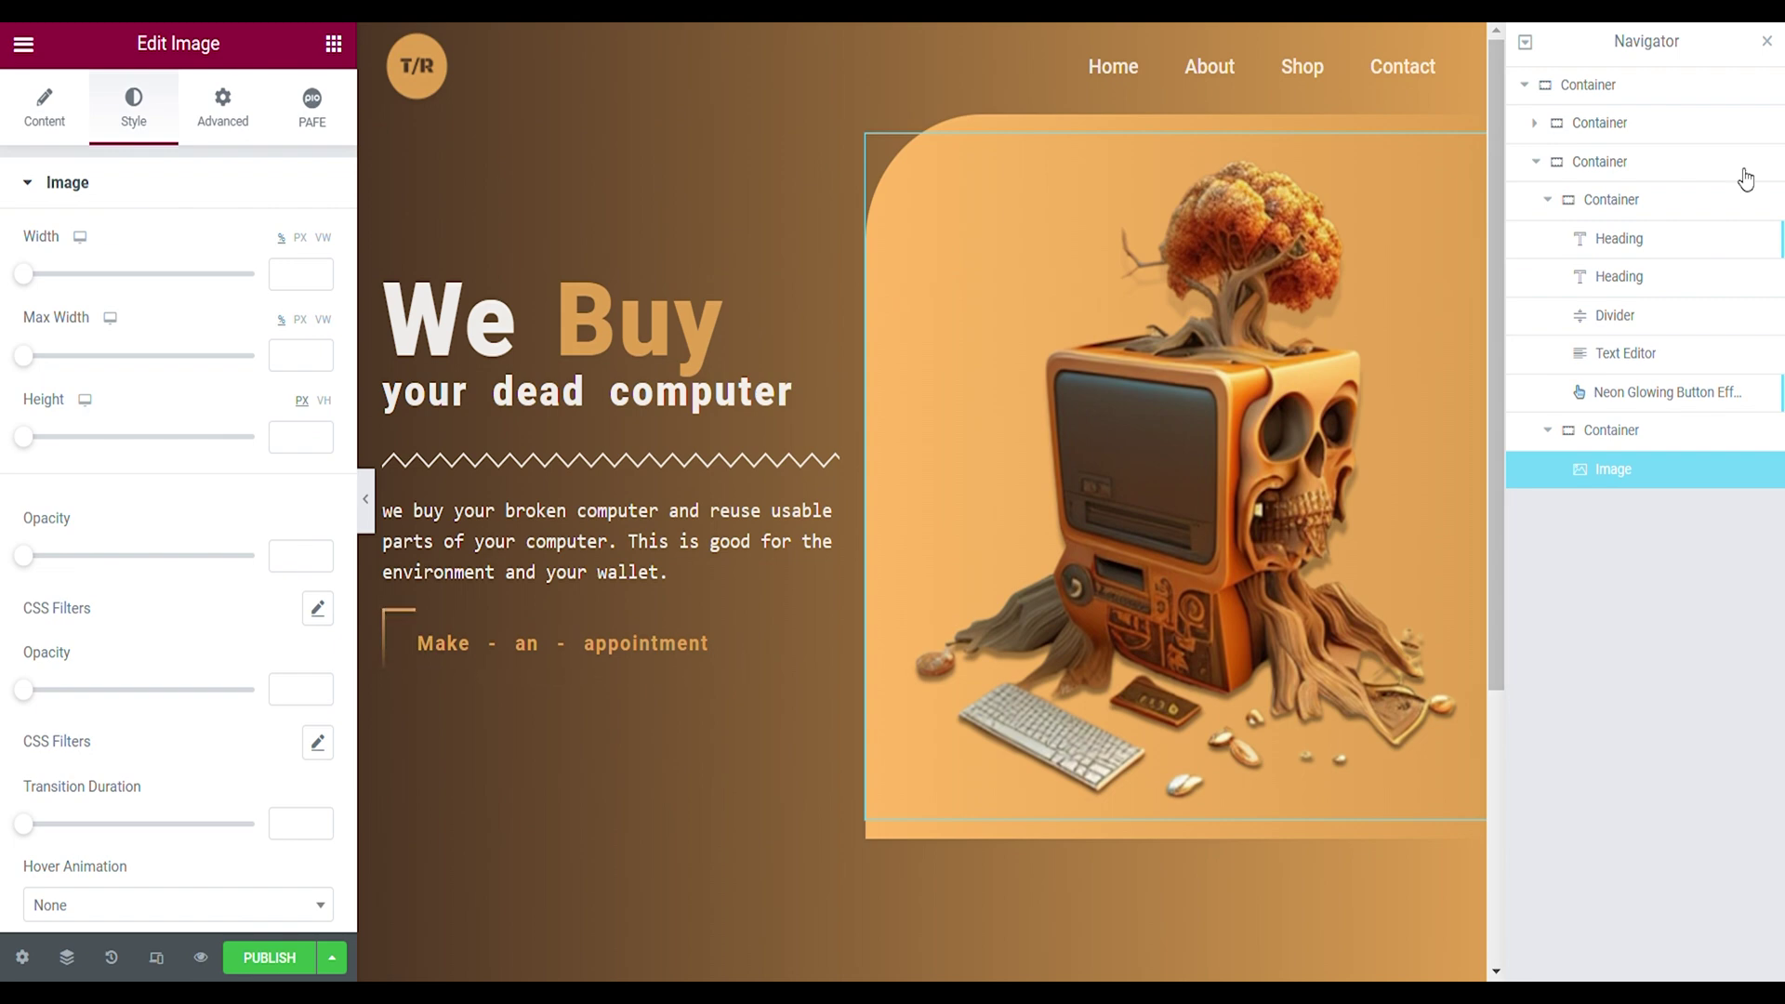
pyautogui.click(308, 273)
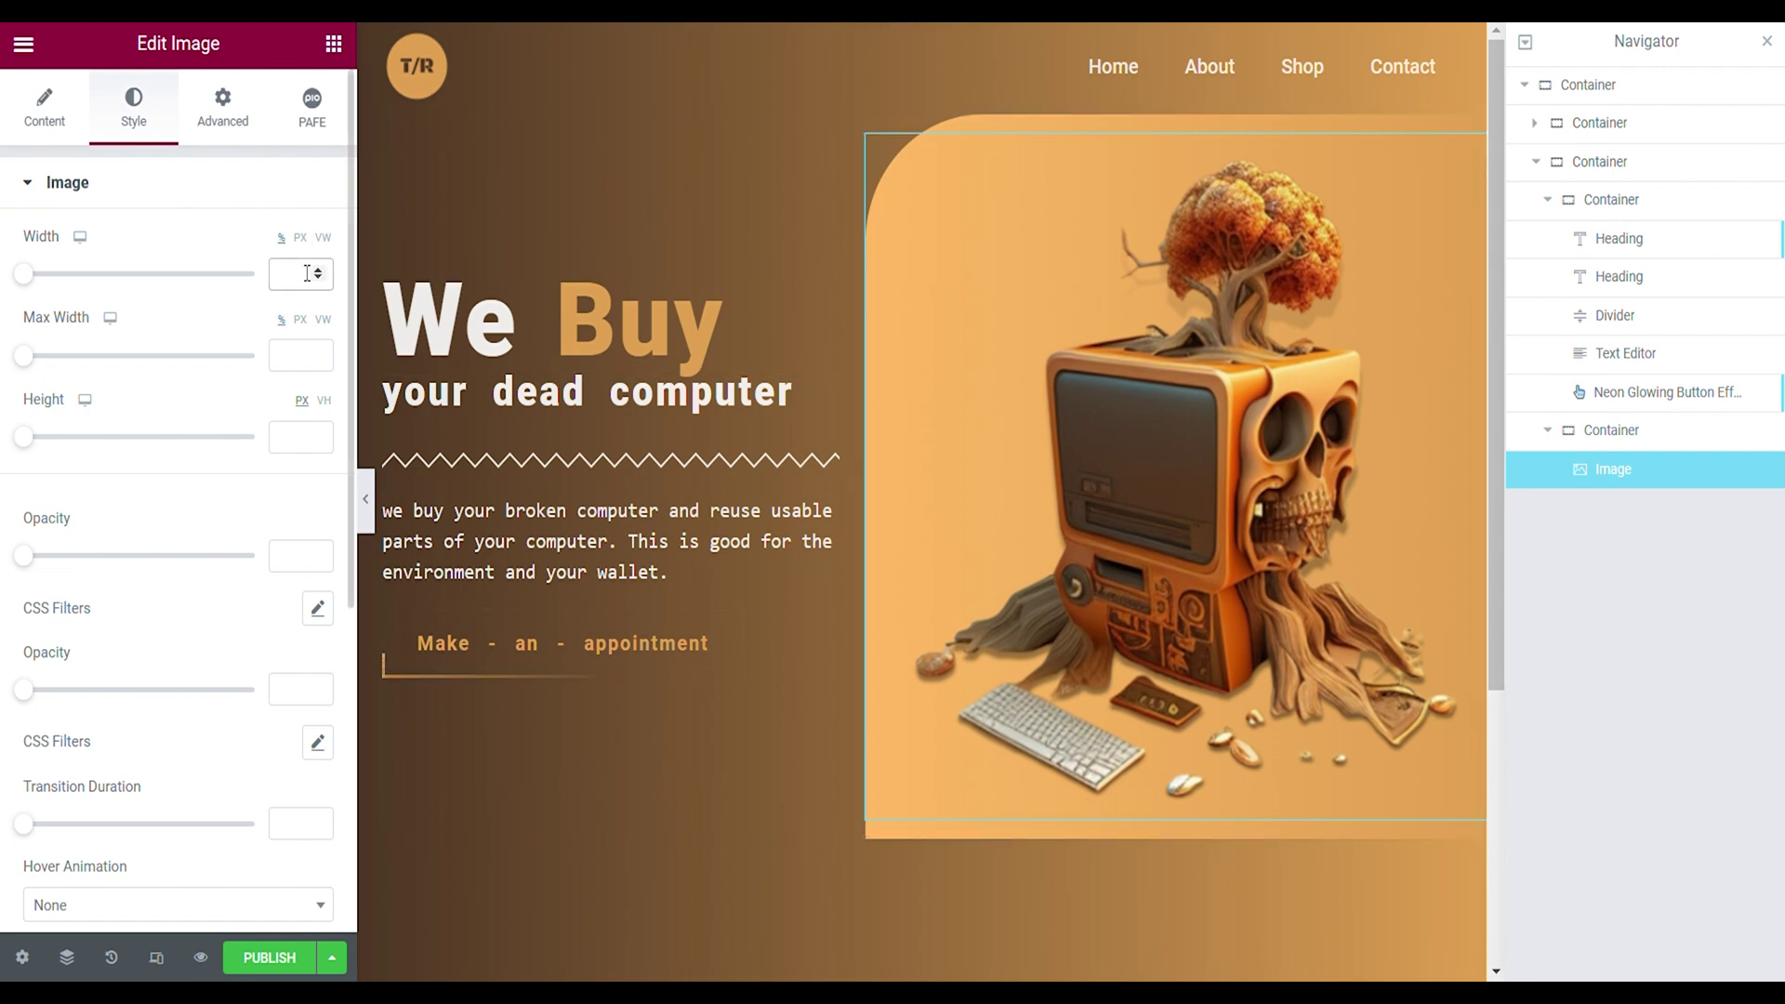
pyautogui.write('60')
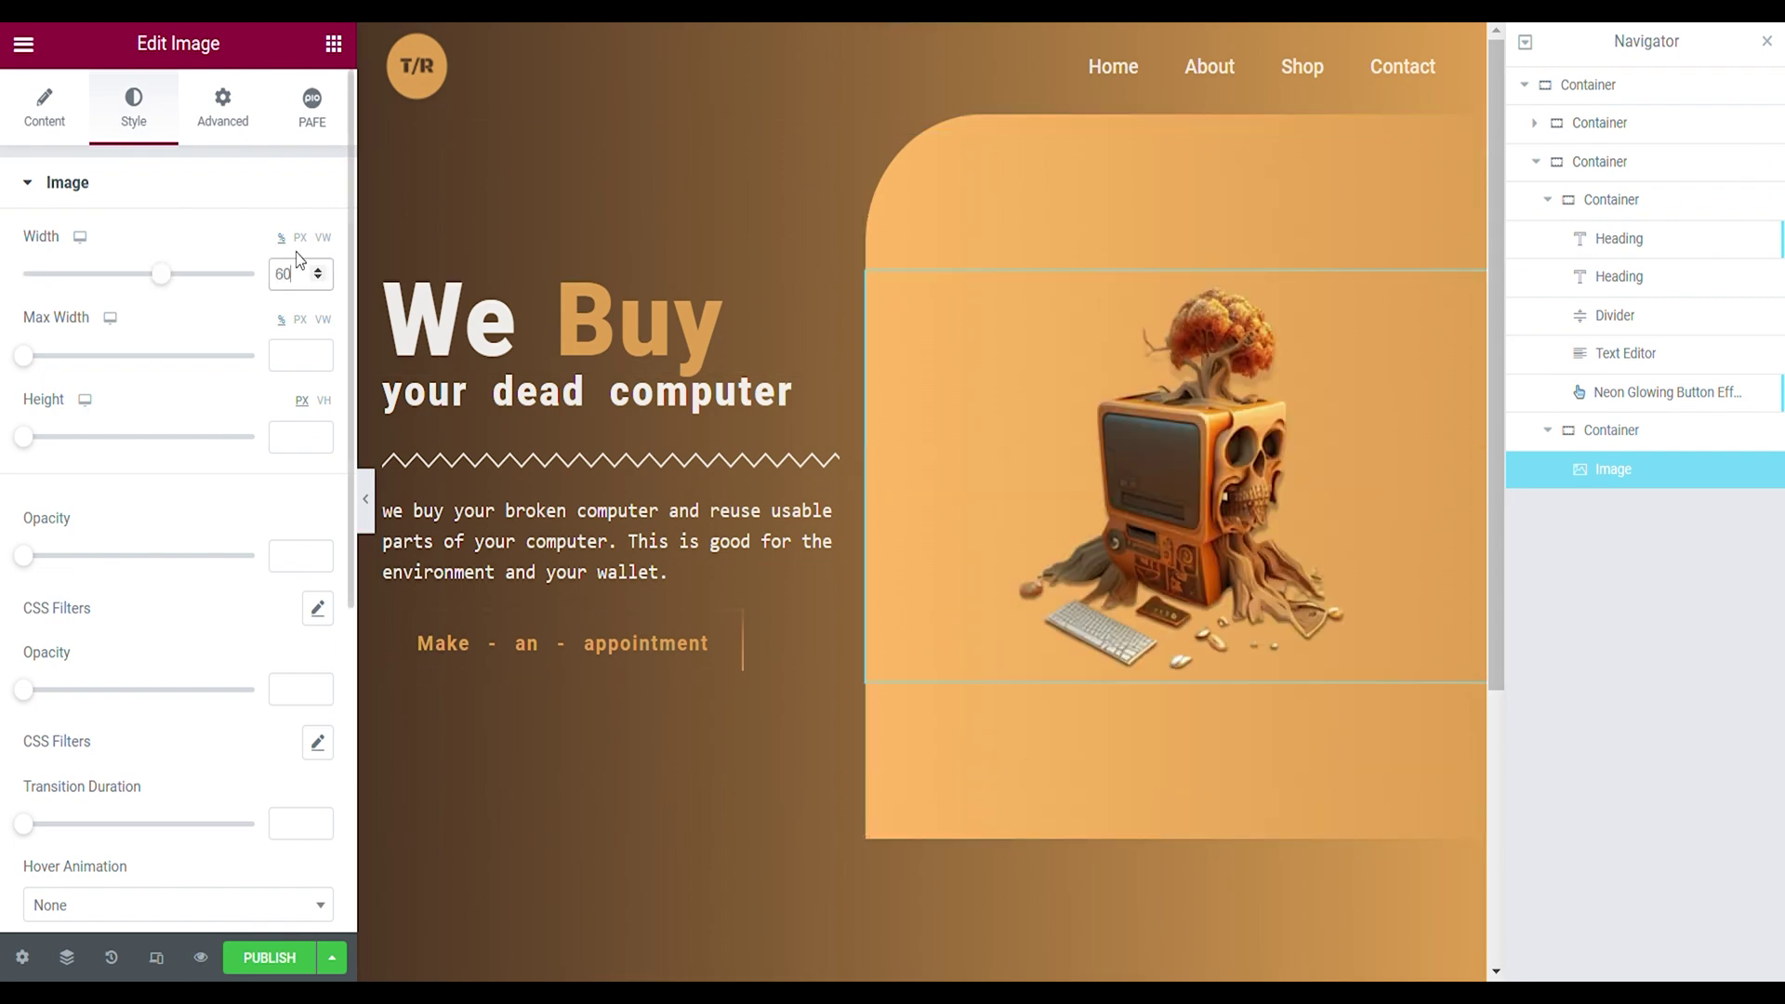
pyautogui.click(236, 138)
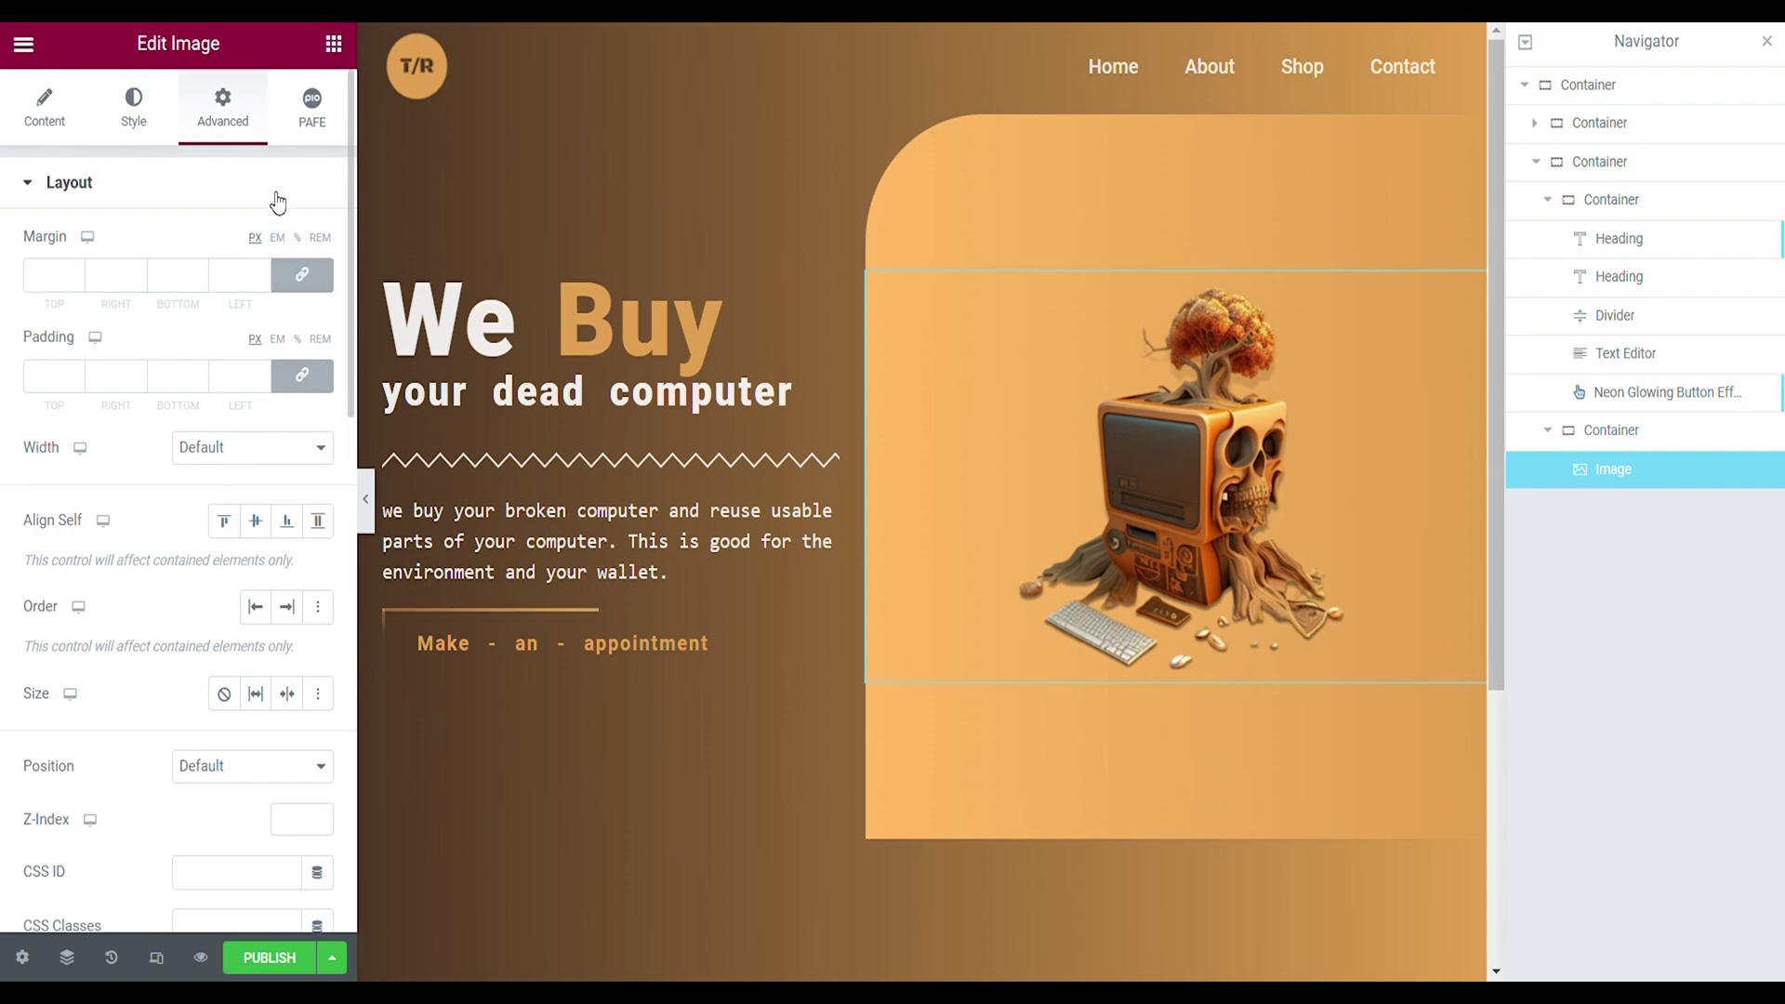
pyautogui.click(305, 284)
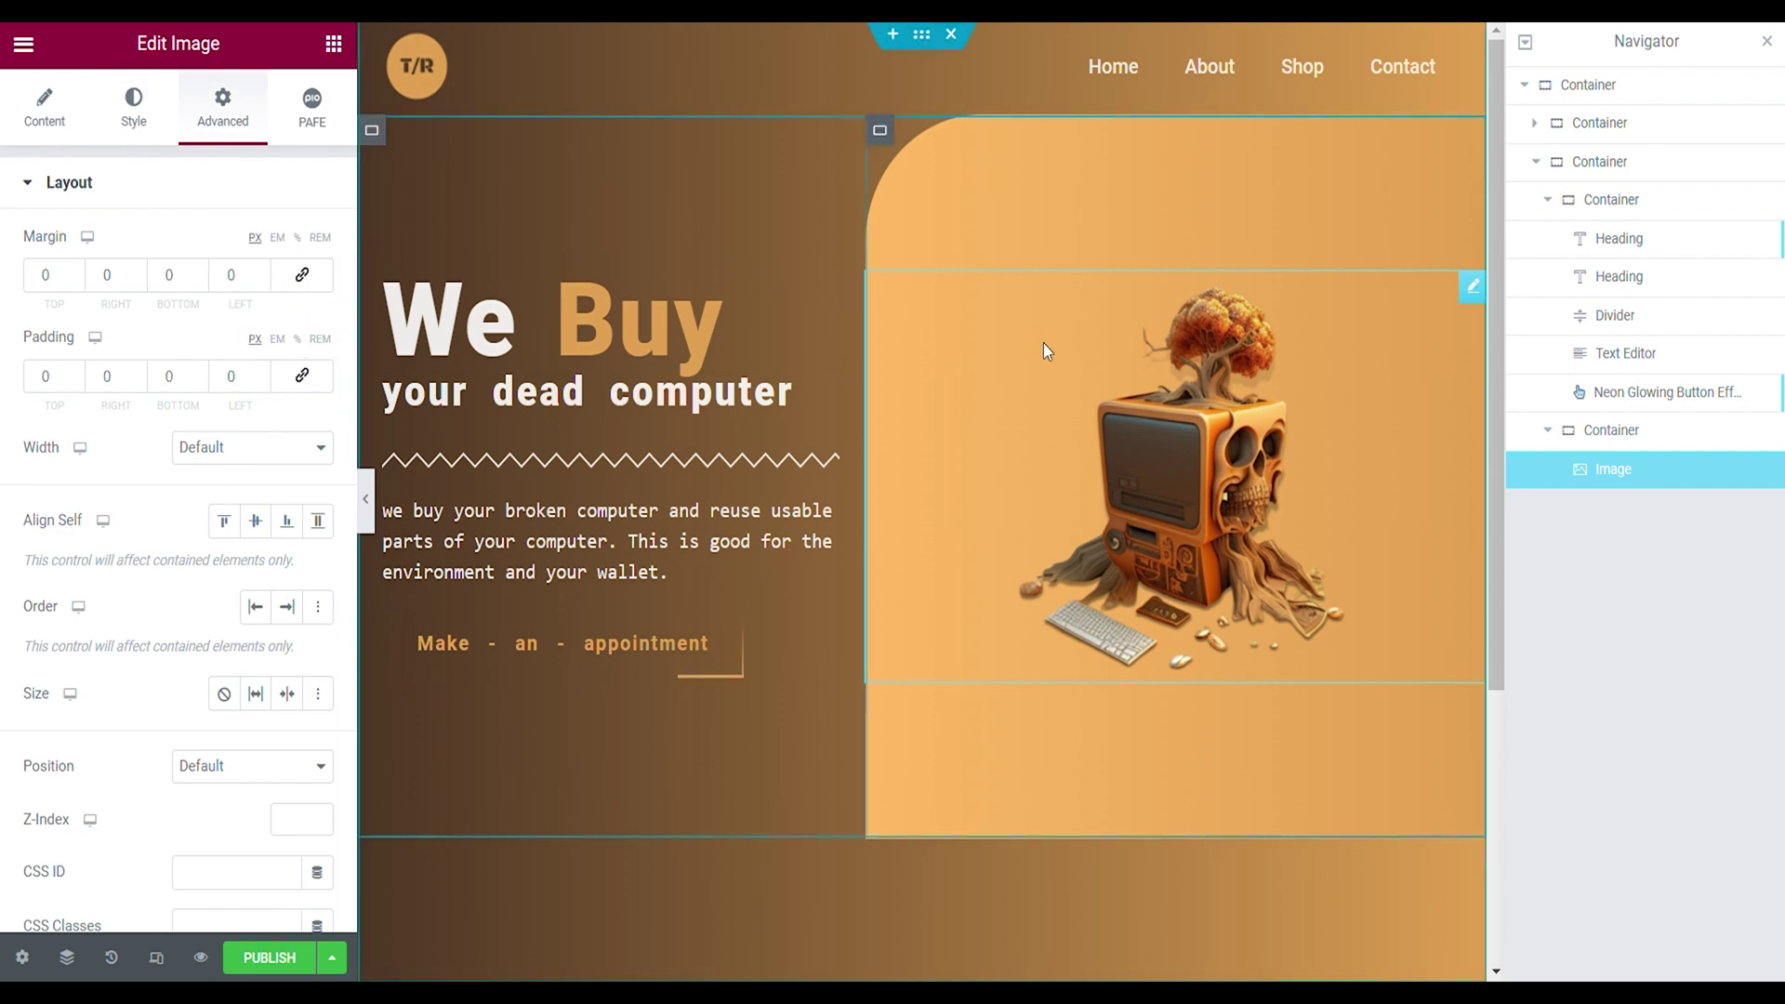
# Add a heading beside the computer image with the title "Template - redesign" and center-align it
pyautogui.press('Escape')
pyautogui.moveTo(152, 561); pyautogui.dragTo(1420, 466)
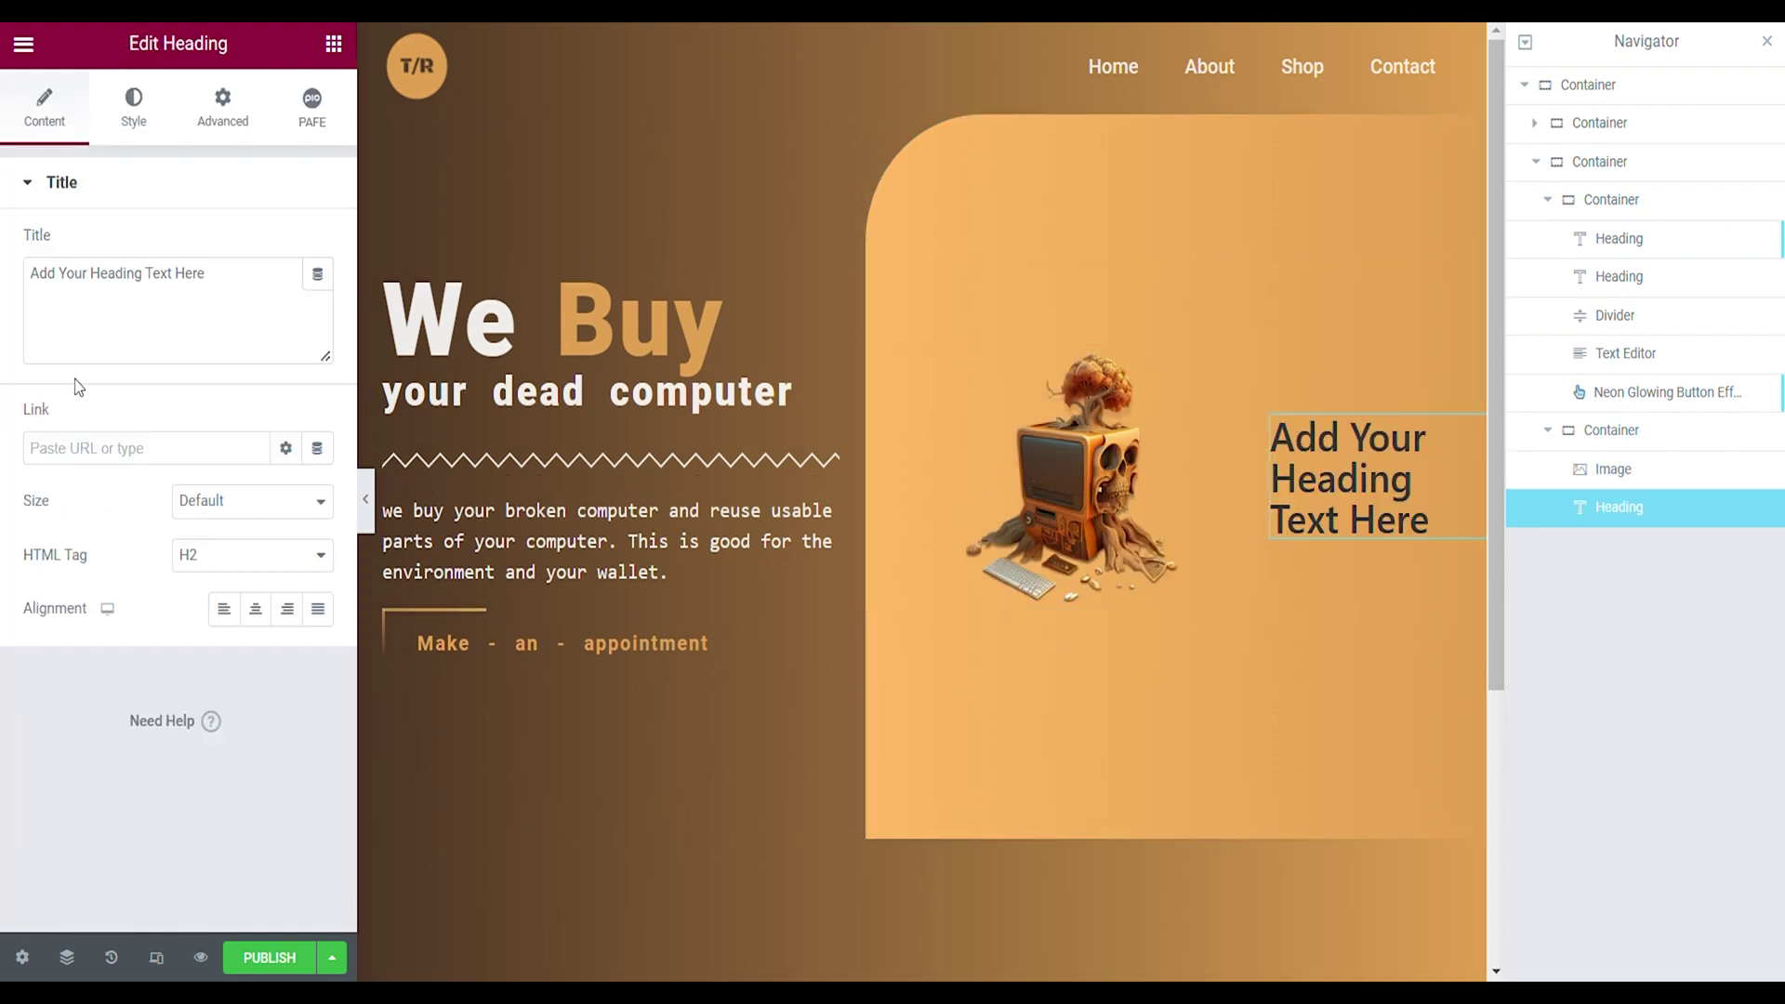
pyautogui.tripleClick(136, 323)
pyautogui.write('Template - redesign')
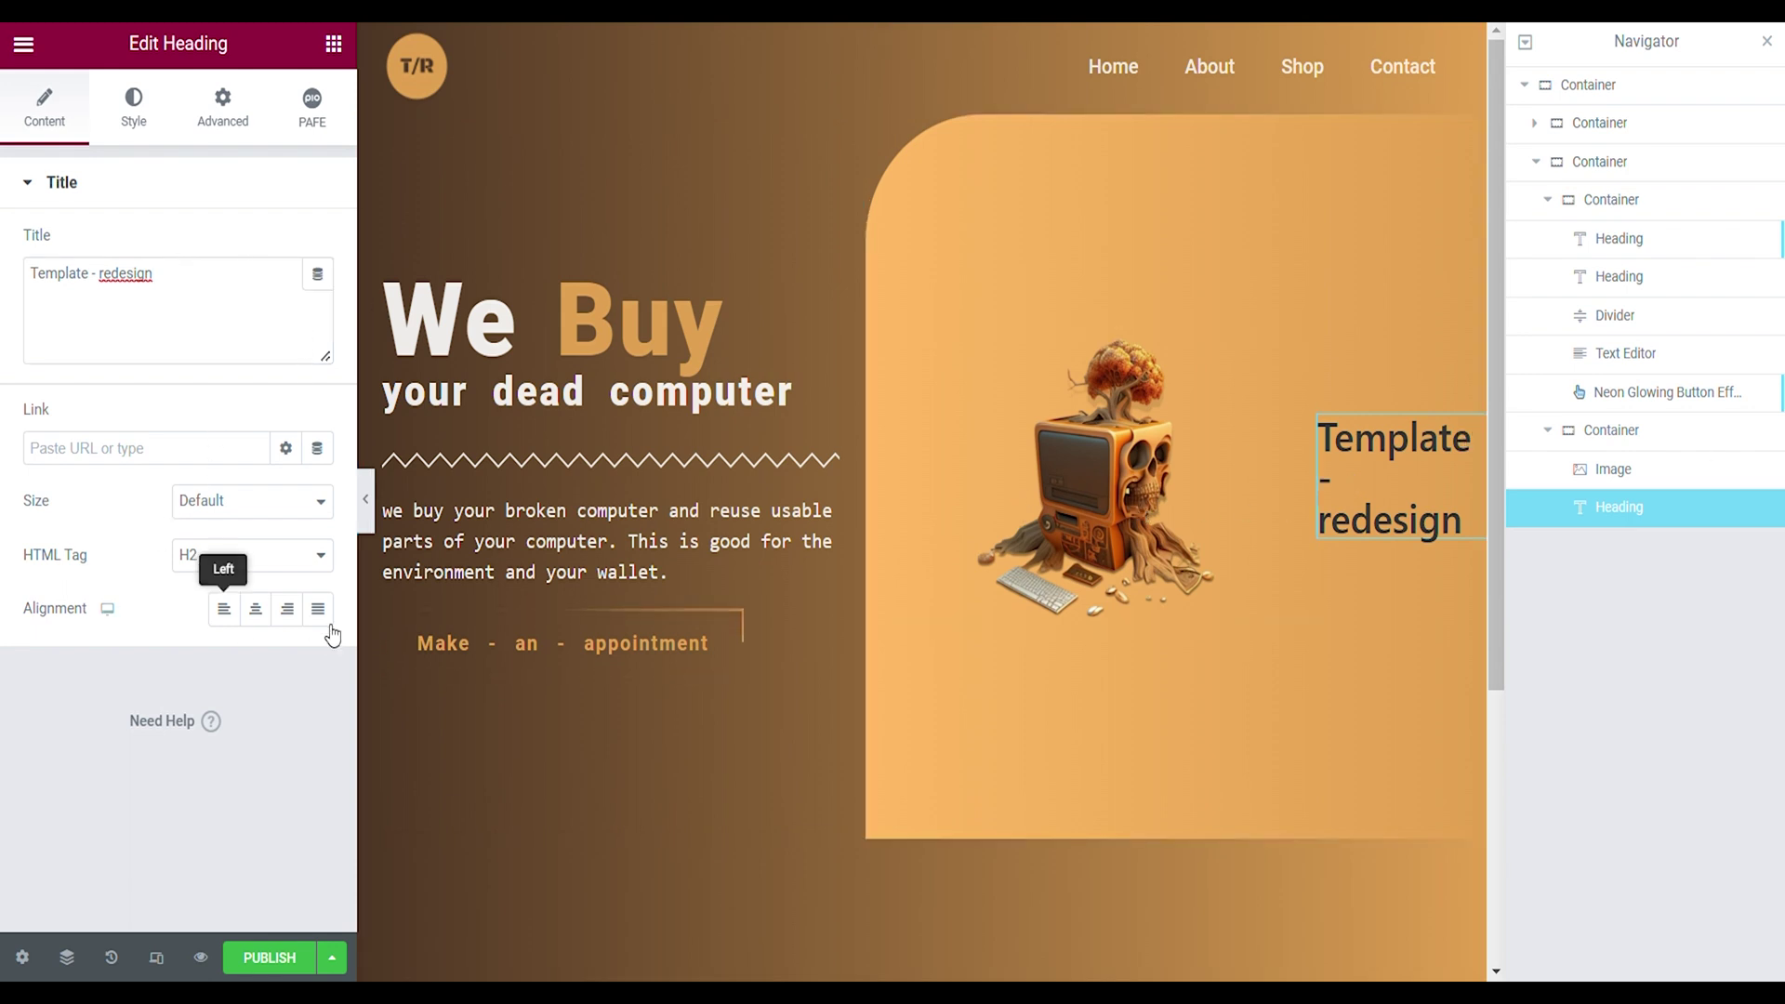
pyautogui.click(255, 609)
# Add custom CSS to the new heading that gives the .text class the rule transform: rotate(90deg)
pyautogui.click(222, 120)
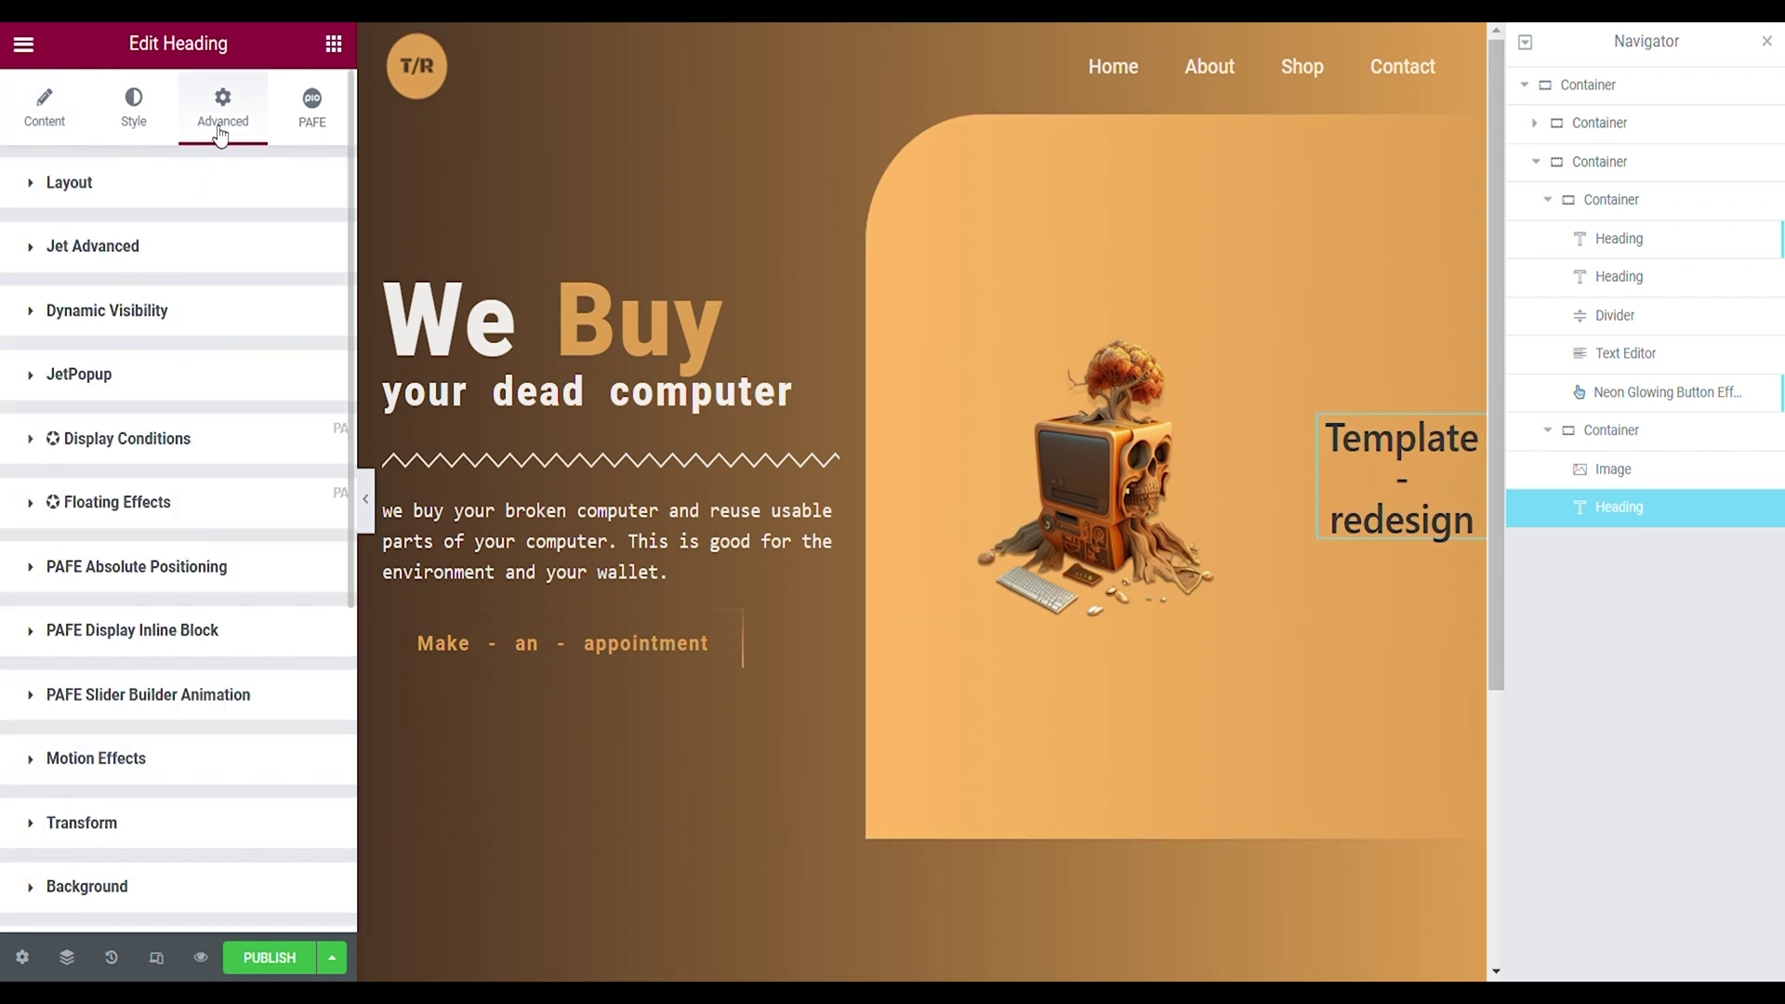
pyautogui.scroll(-5, 214, 498)
pyautogui.click(127, 757)
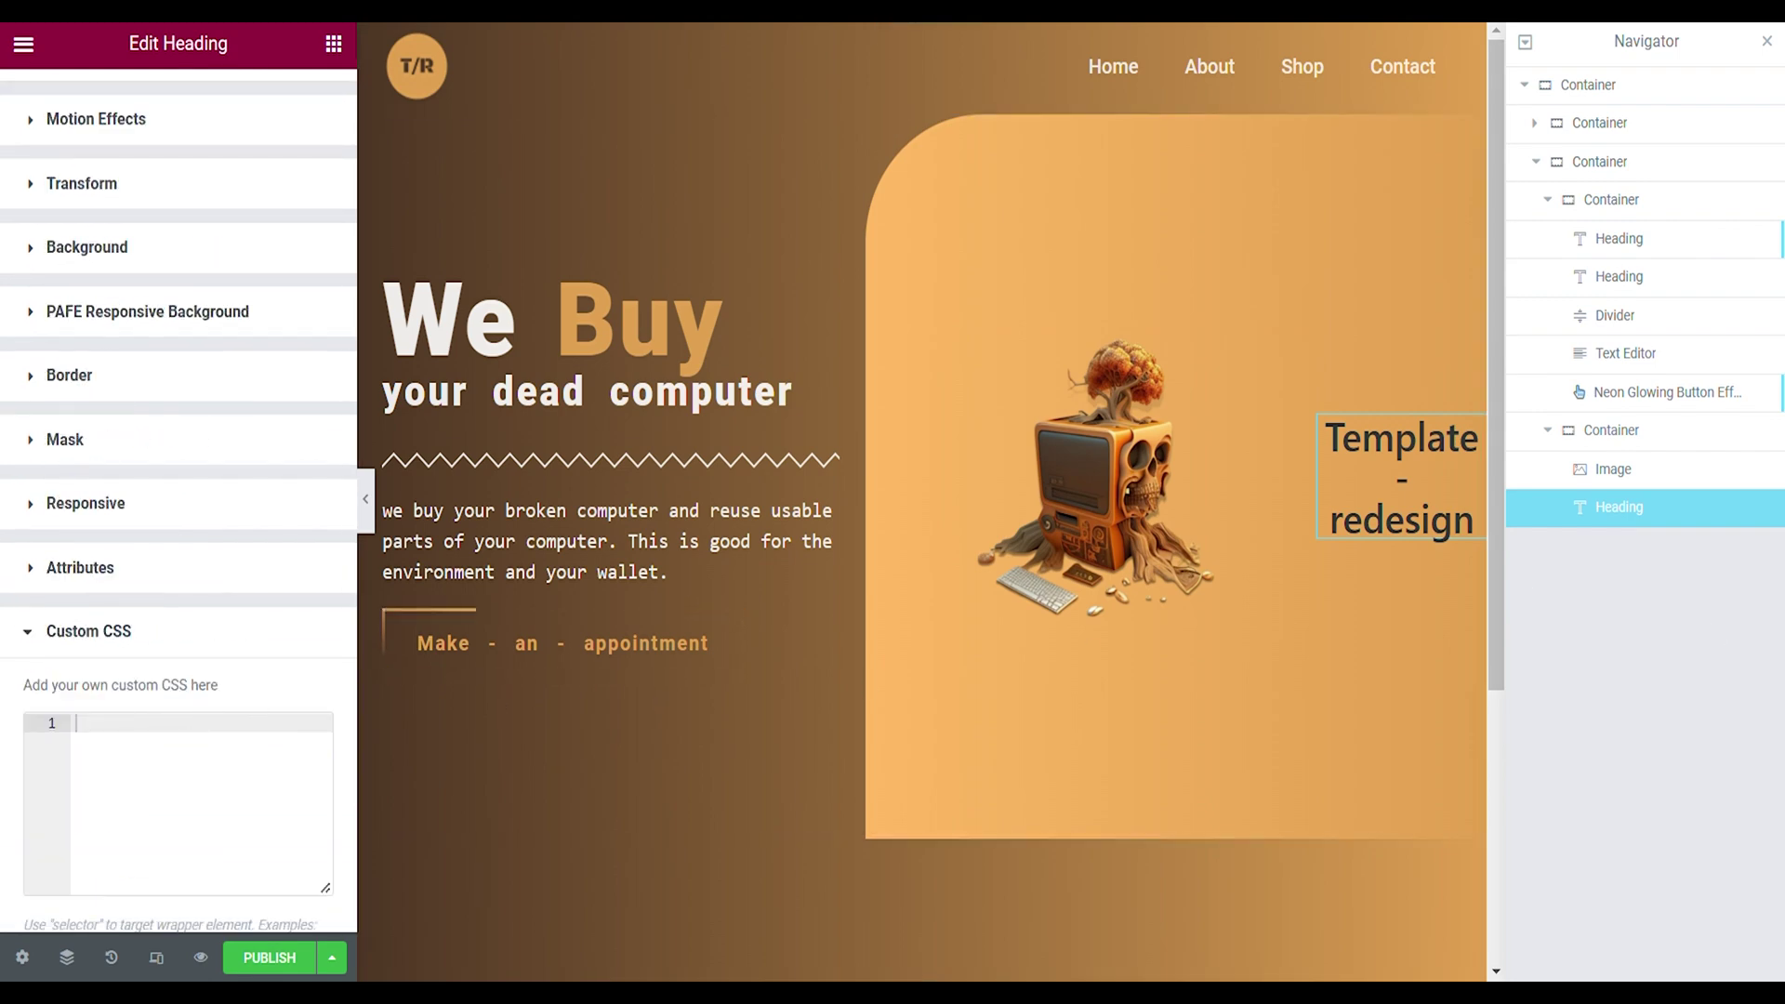
pyautogui.write('.text{     transform: rotate(90deg) }')
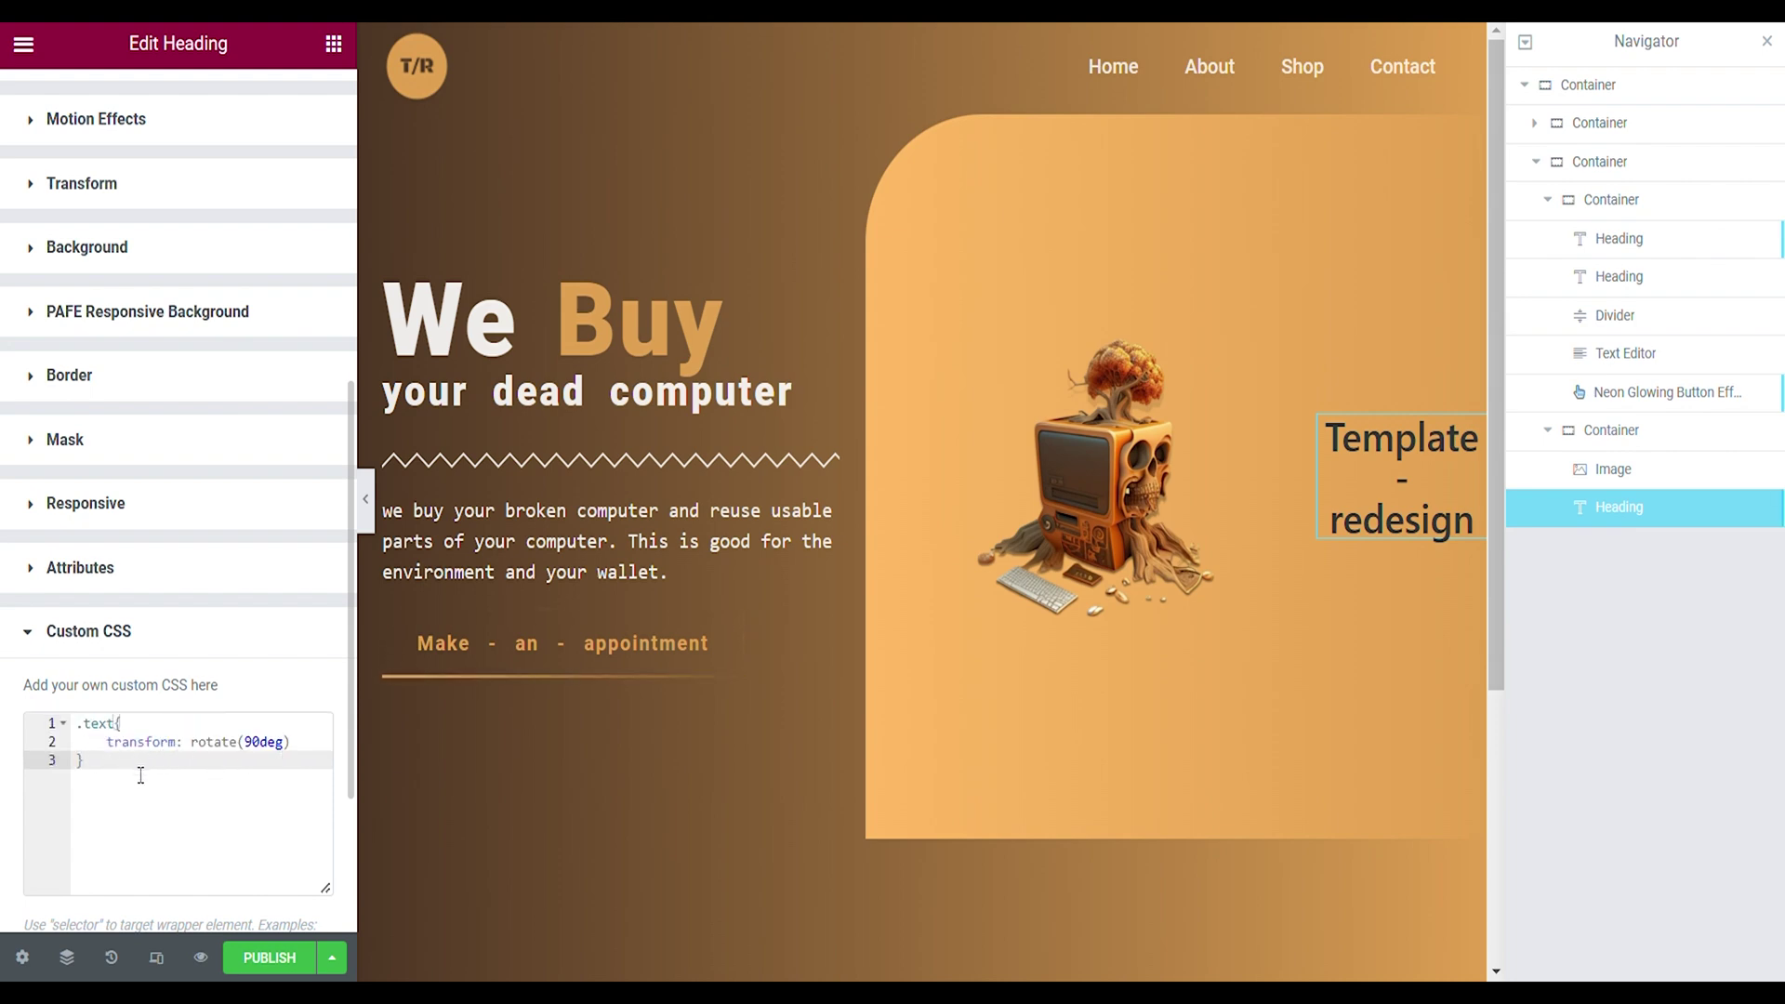
# Assign the CSS class "text" to the "Template - redesign" heading
pyautogui.scroll(10, 89, 557)
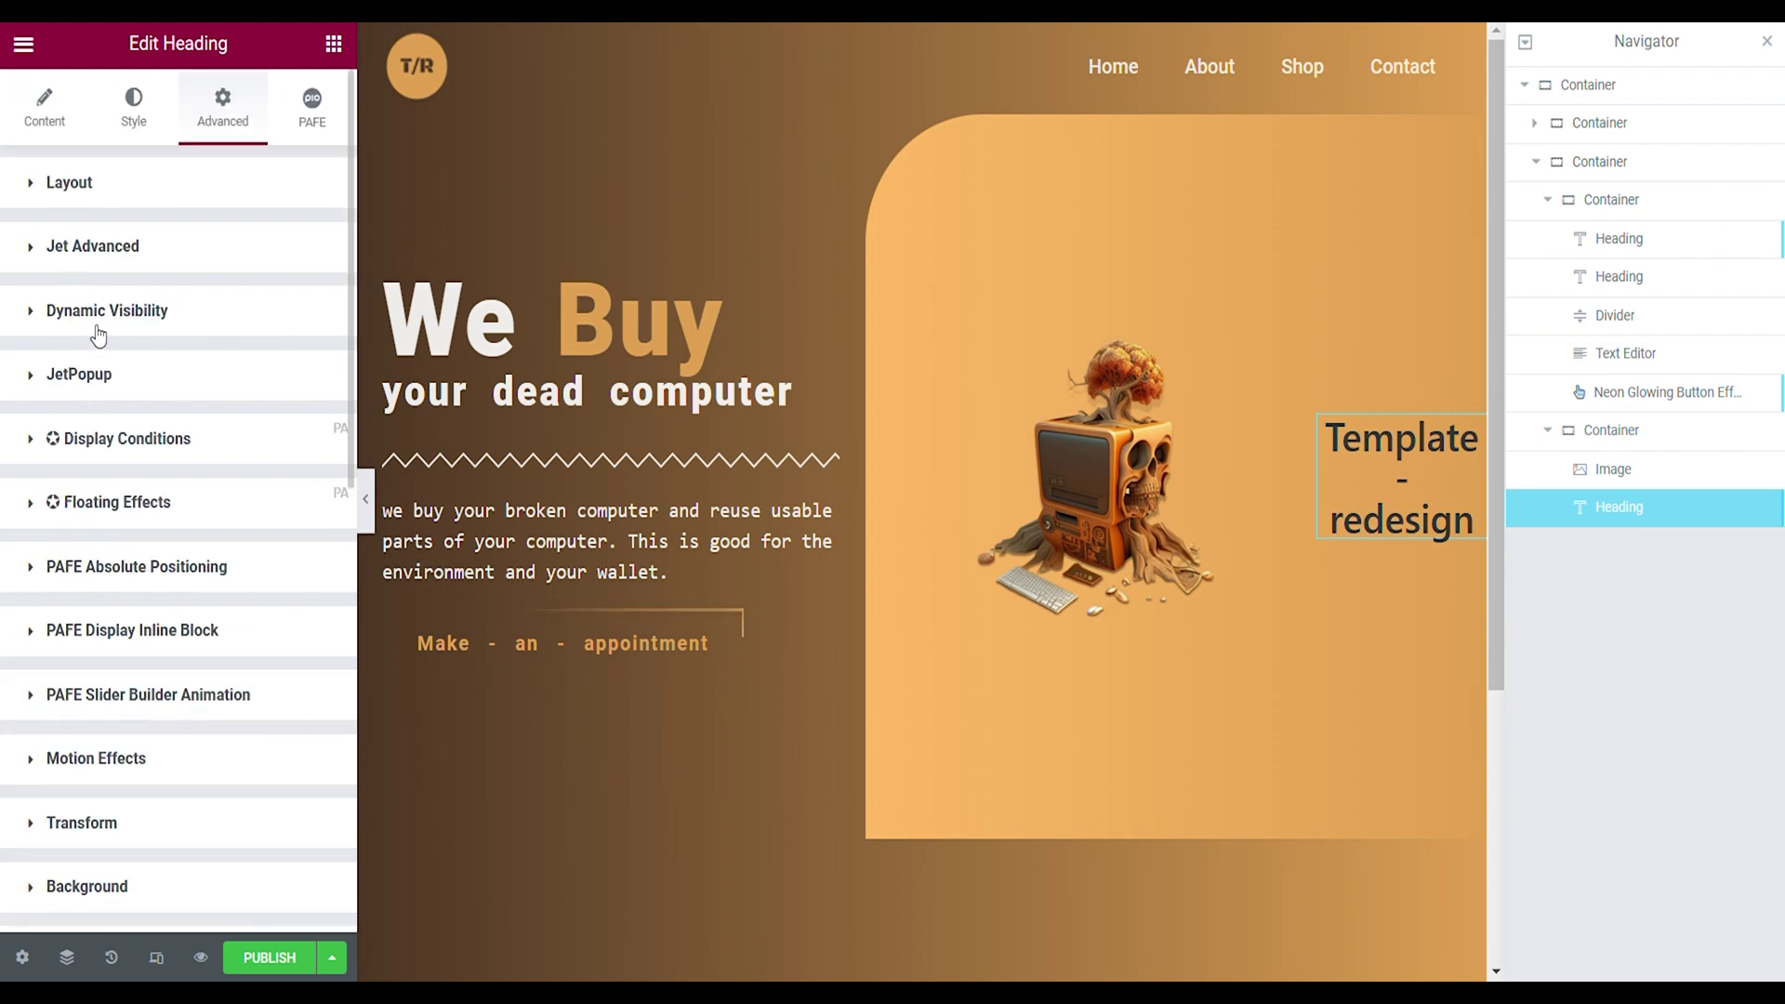
pyautogui.click(80, 191)
pyautogui.scroll(-2, 186, 734)
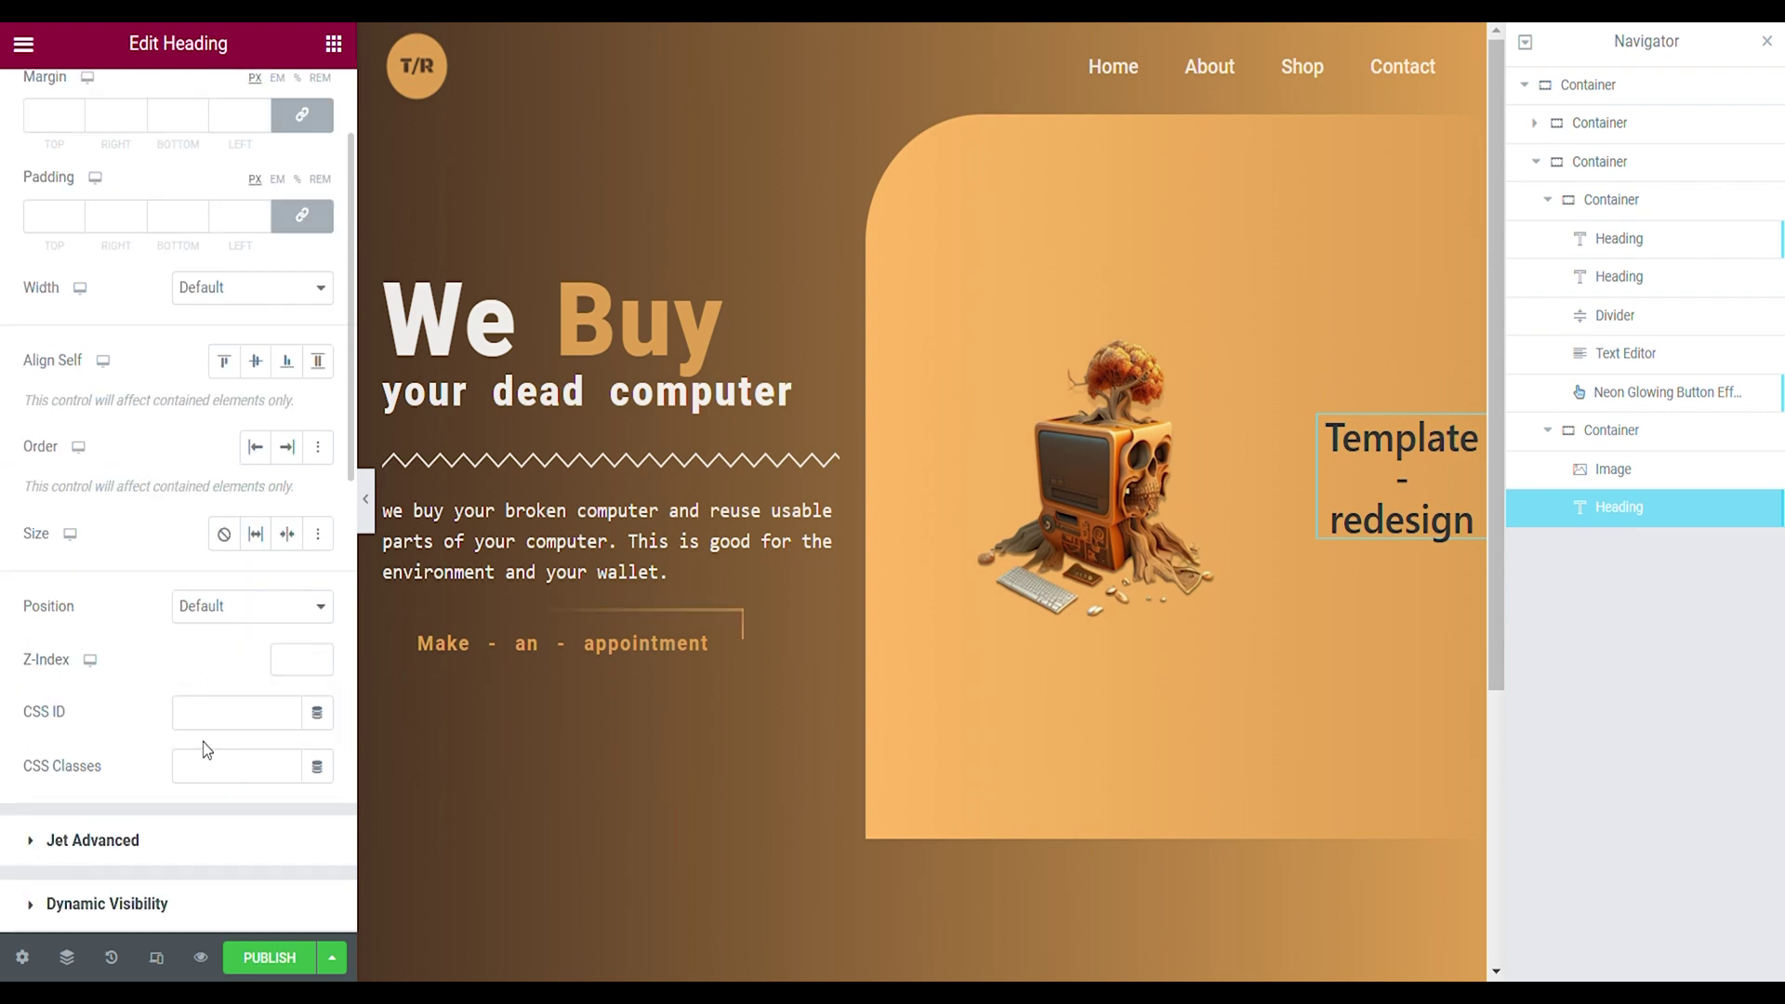
pyautogui.click(202, 779)
pyautogui.write('text')
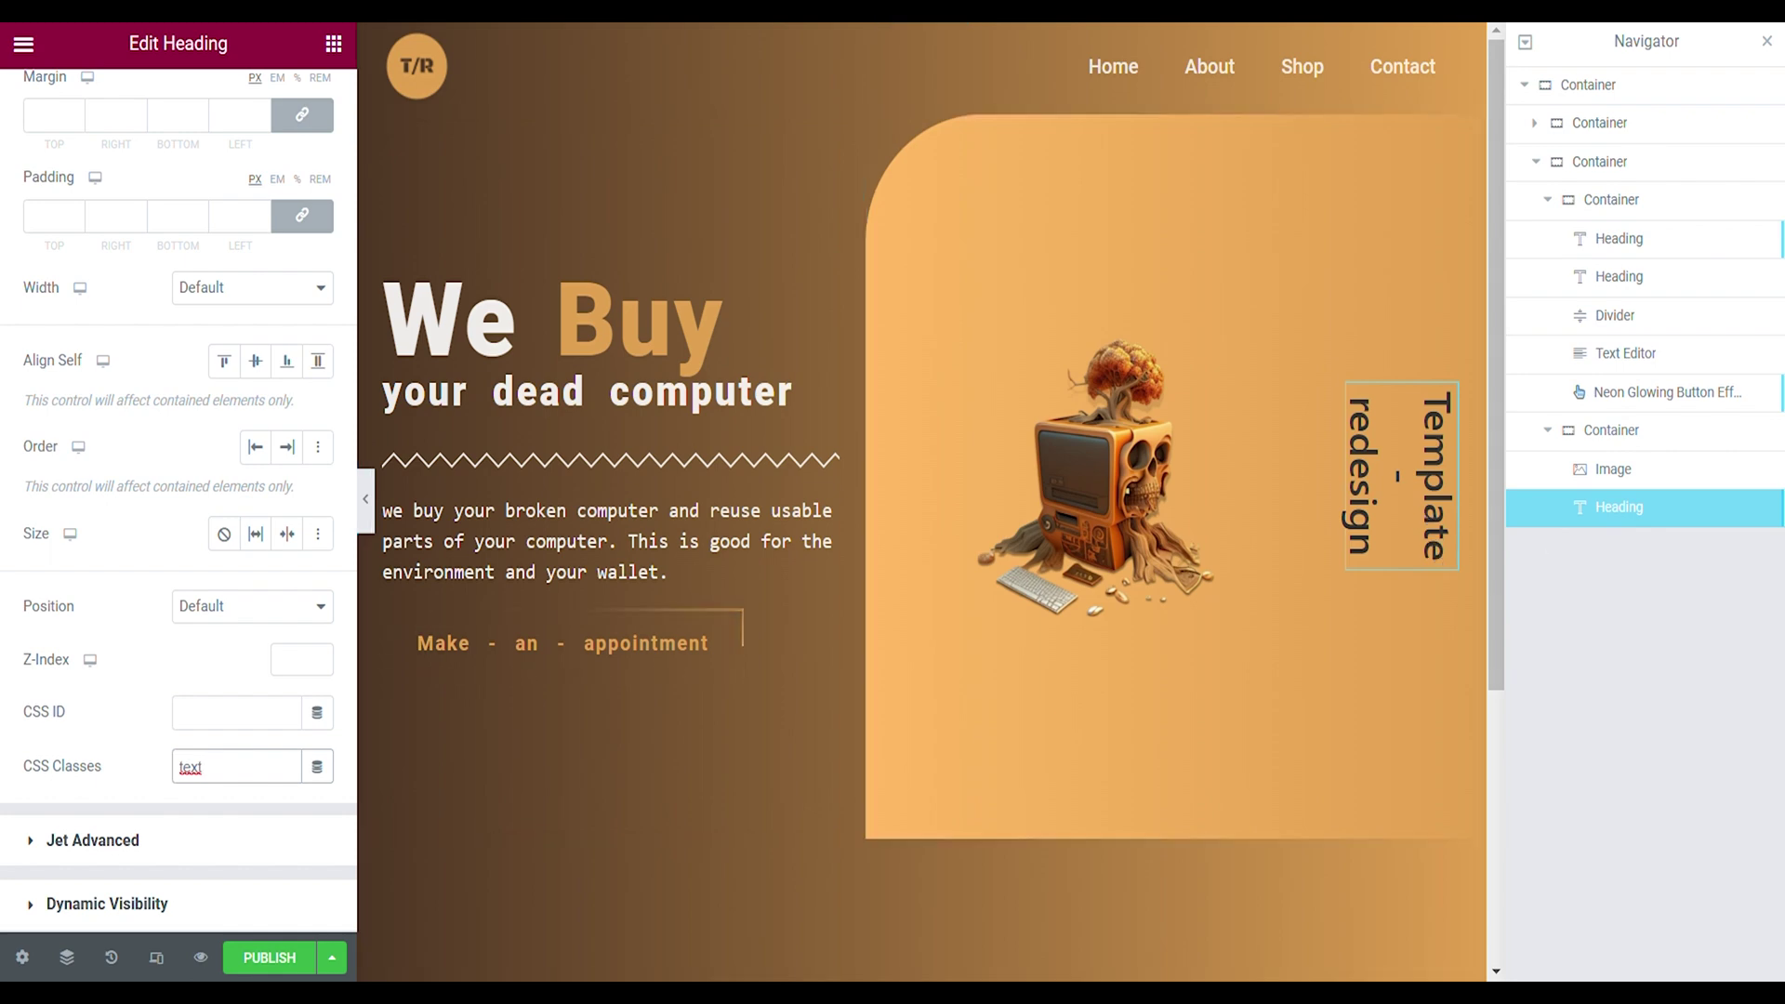
# Set the rotated heading's position to Absolute and its horizontal orientation to the end side
pyautogui.scroll(2, 179, 465)
pyautogui.scroll(-4, 187, 477)
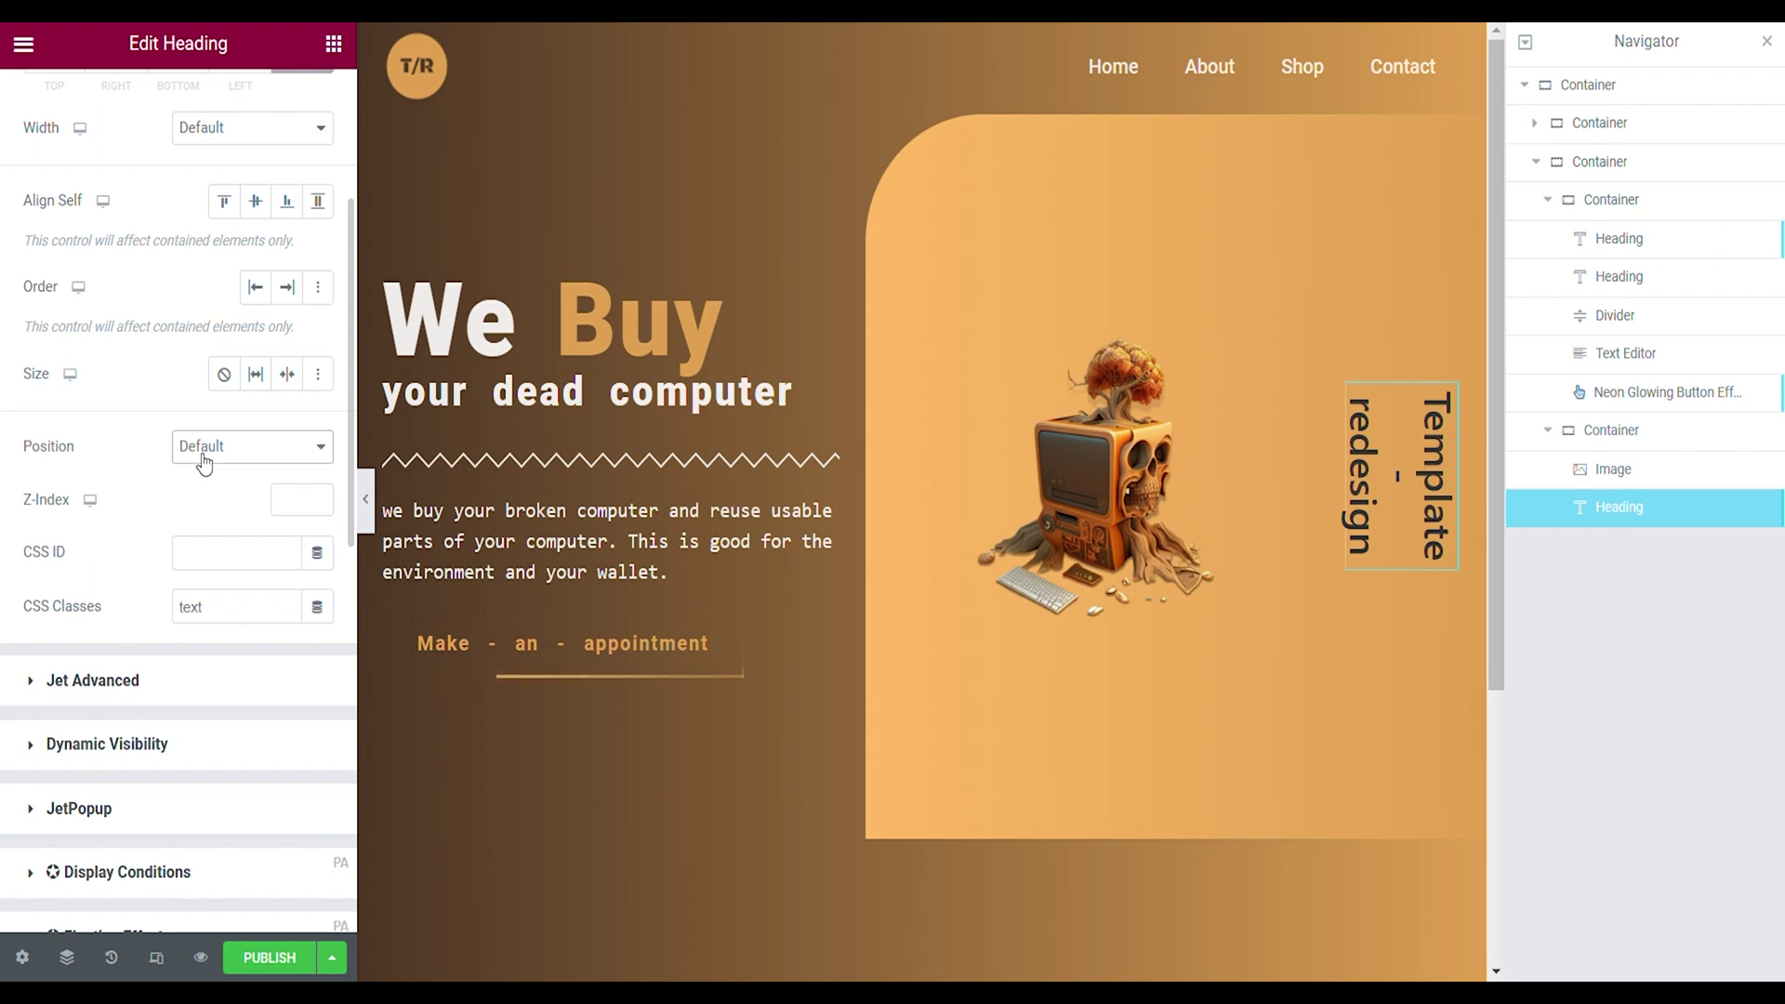
pyautogui.click(205, 449)
pyautogui.click(191, 510)
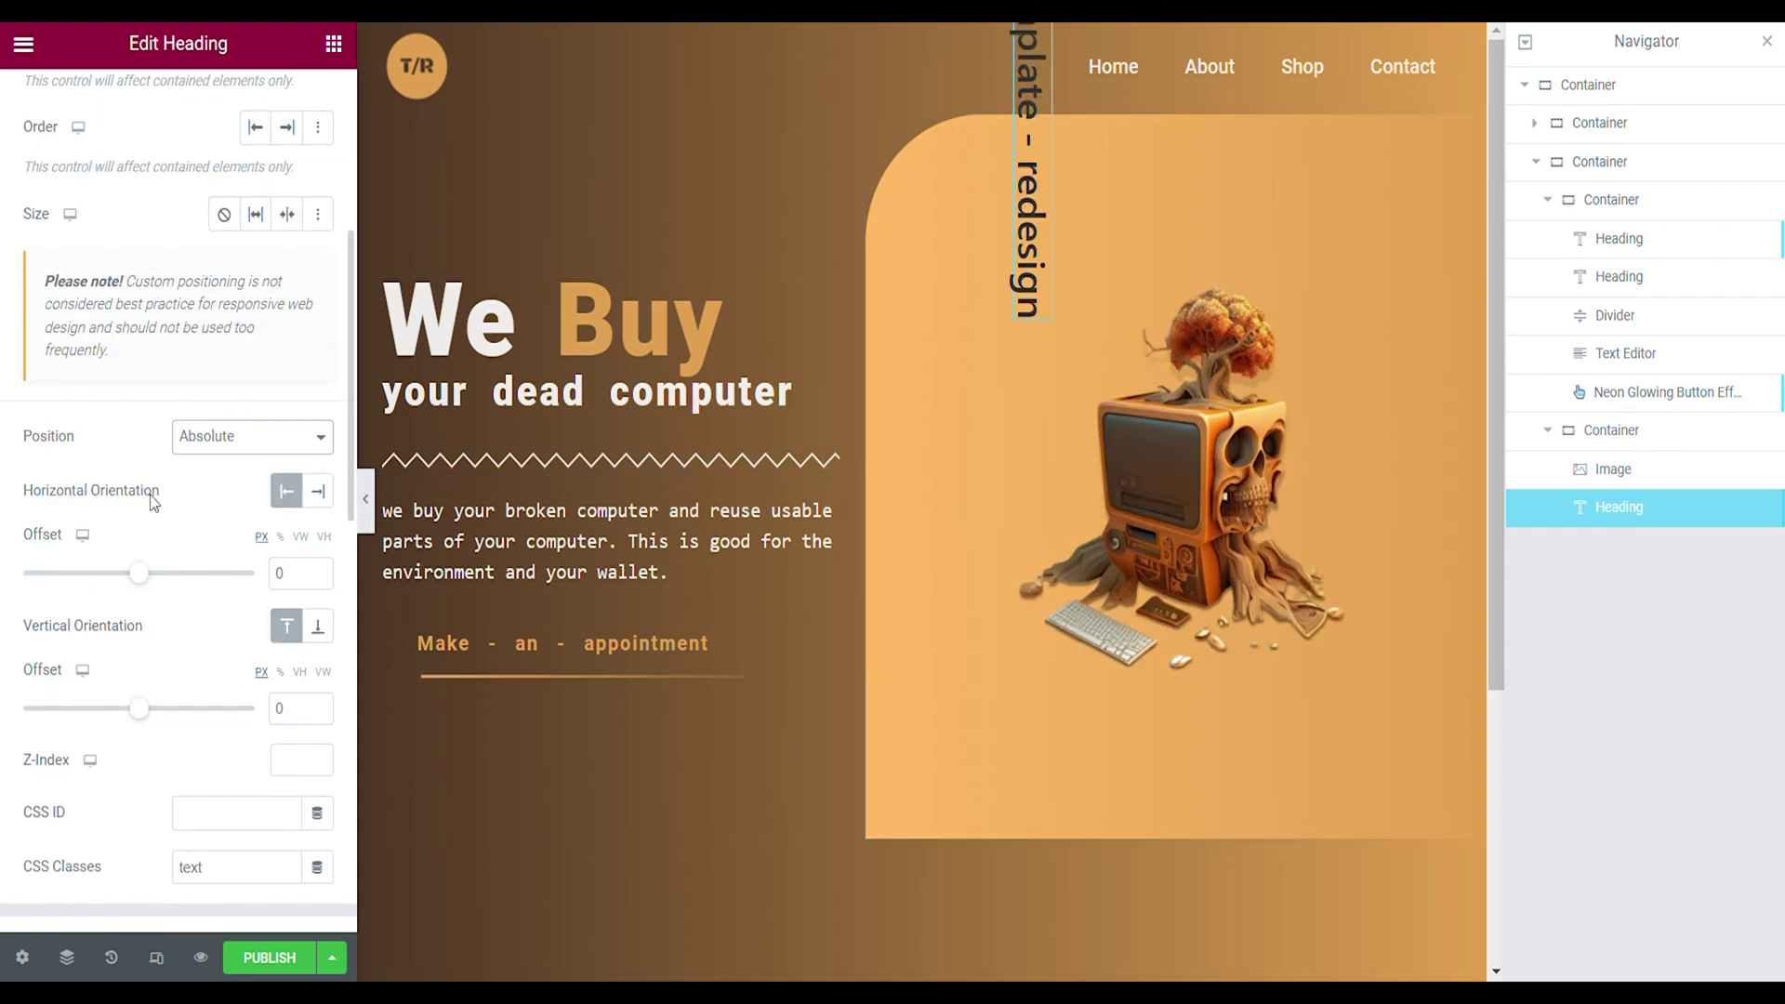
pyautogui.click(318, 491)
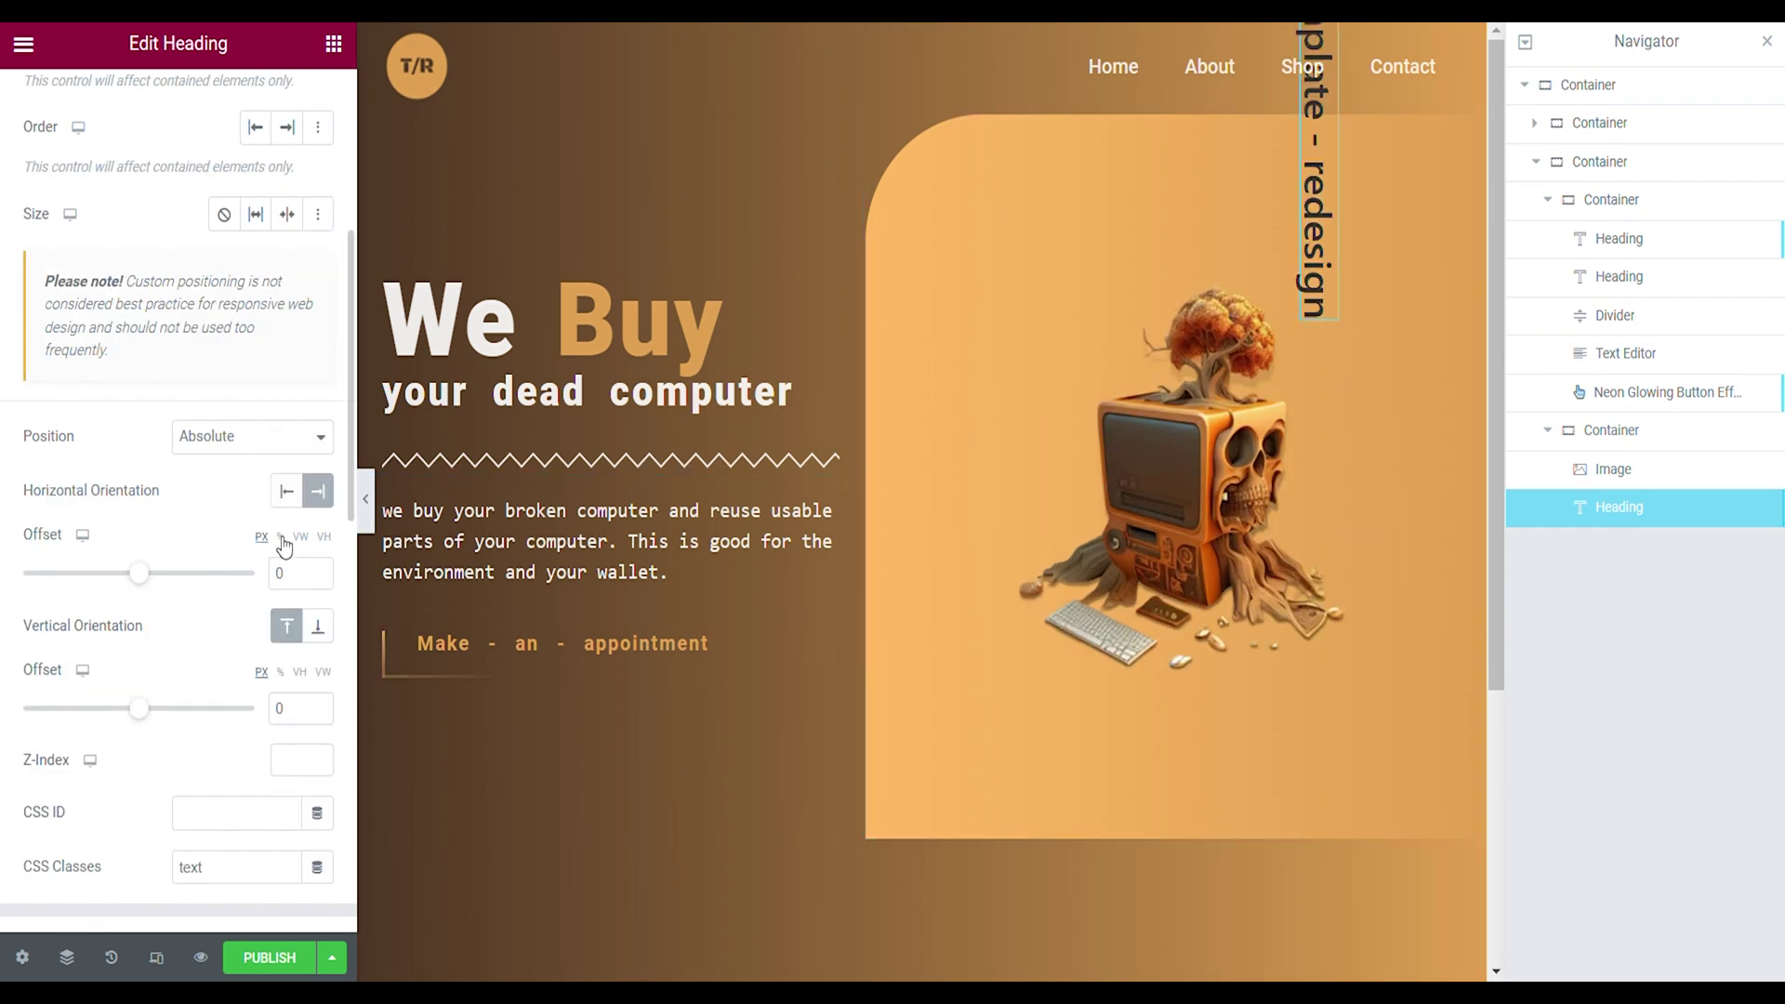
# Set the rotated heading's horizontal offset to -12% and its vertical offset to 51%
pyautogui.click(318, 578)
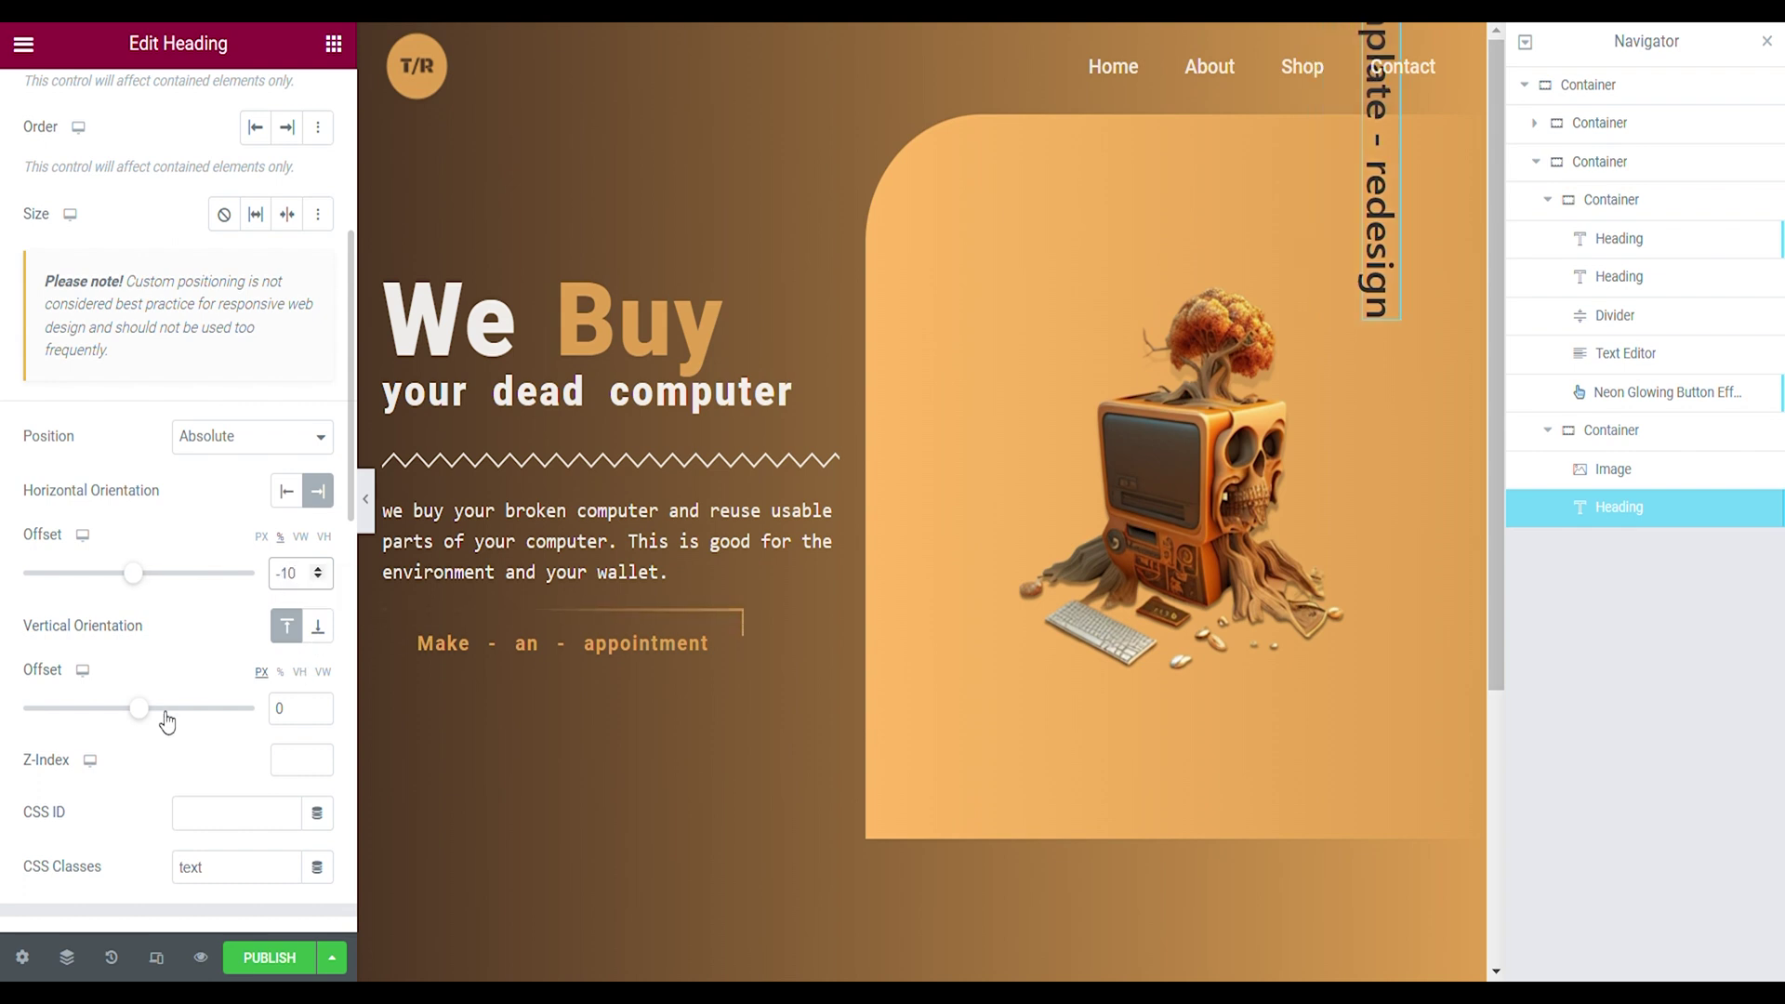
pyautogui.click(308, 714)
pyautogui.write('51')
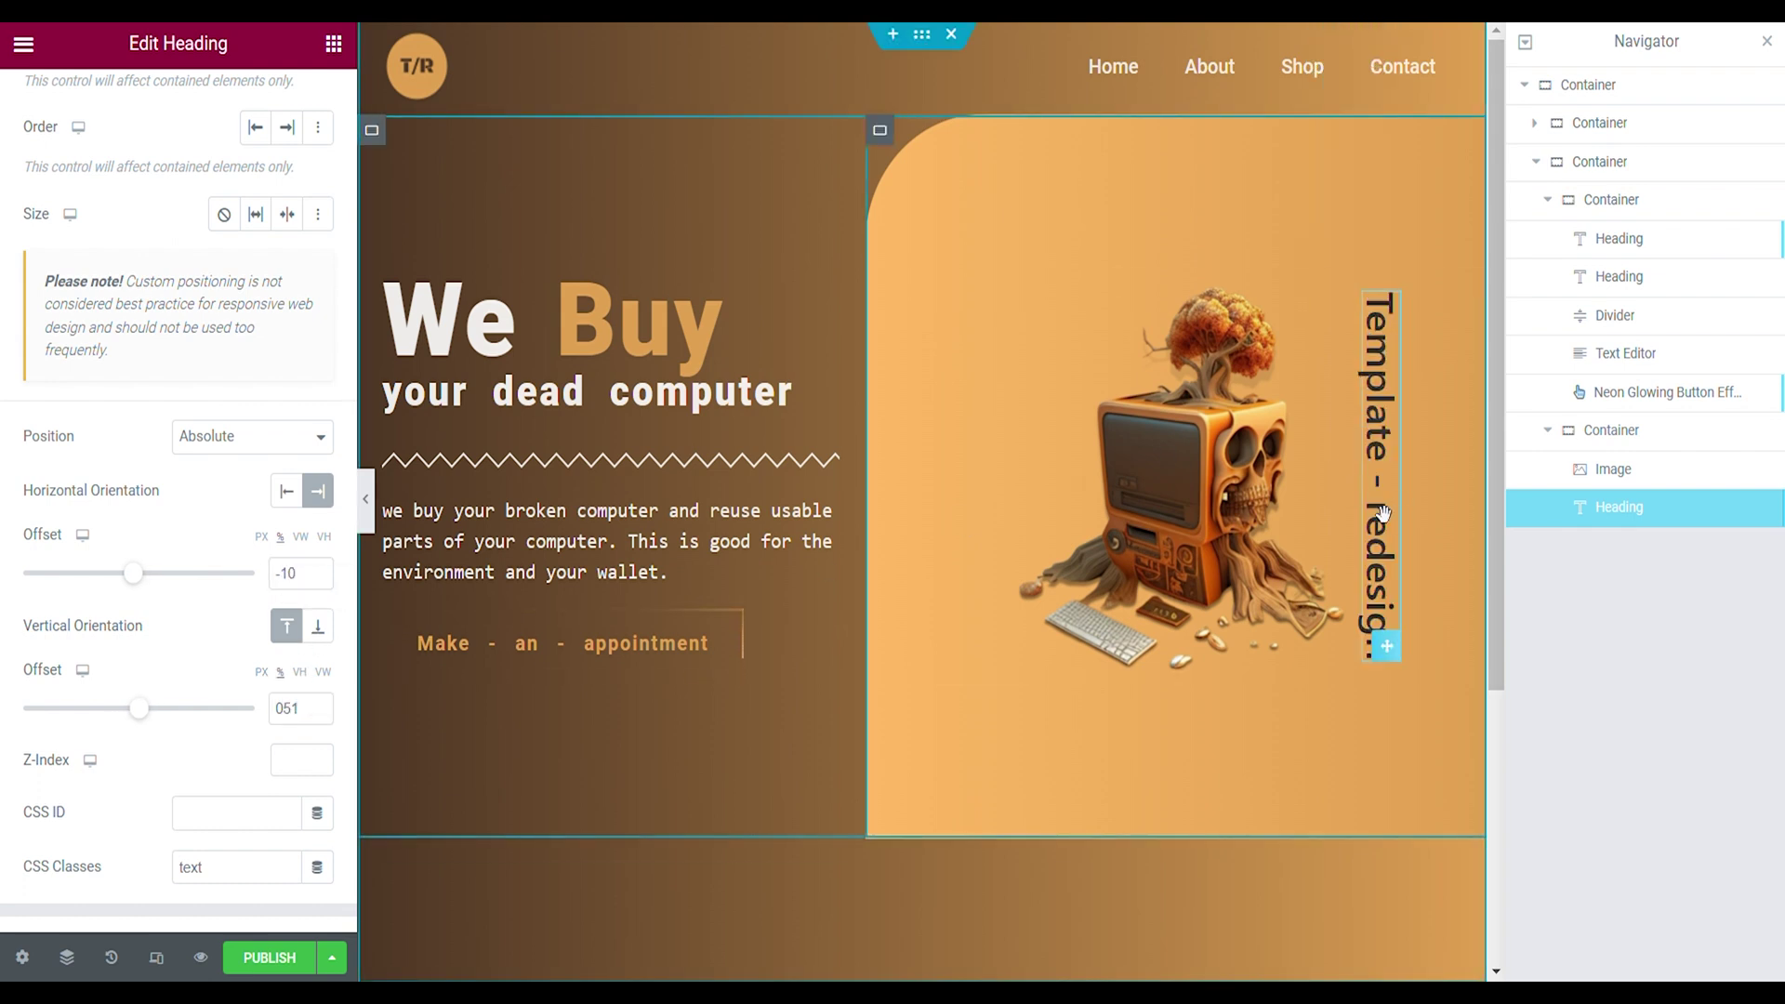
pyautogui.click(318, 578)
pyautogui.click(317, 578)
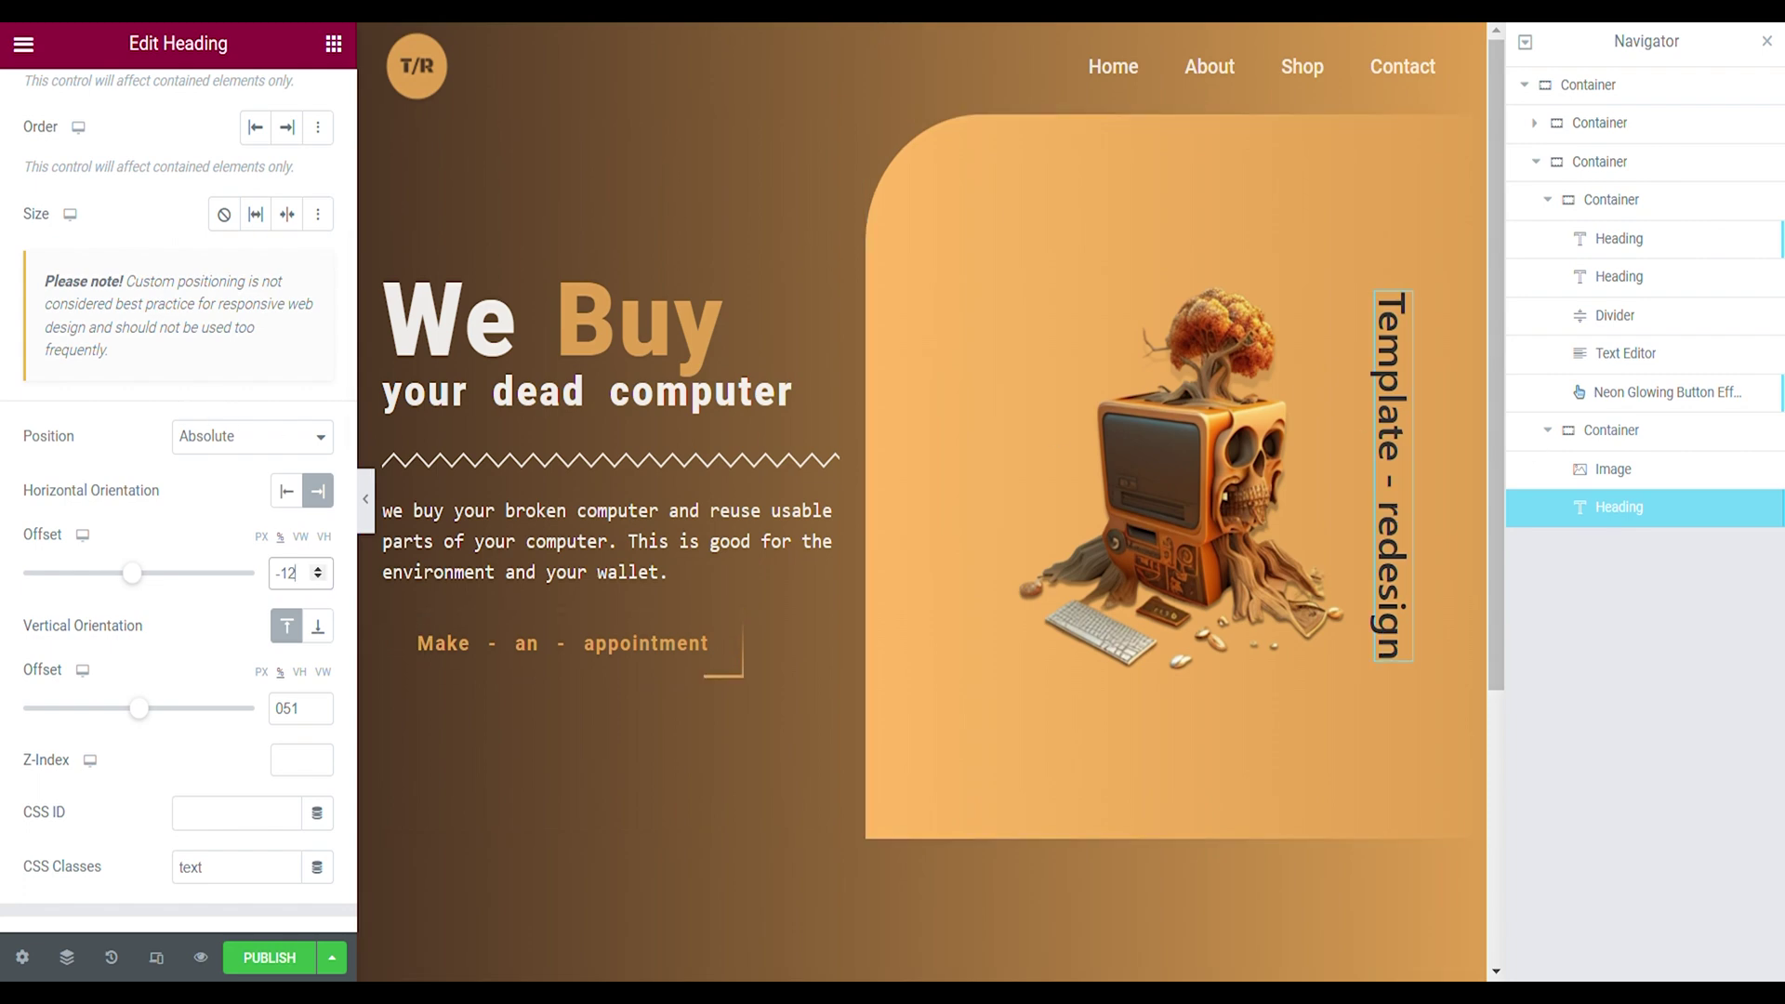
# Paste the copied style onto the rotated "Template - redesign" heading
pyautogui.scroll(5, 7, 100)
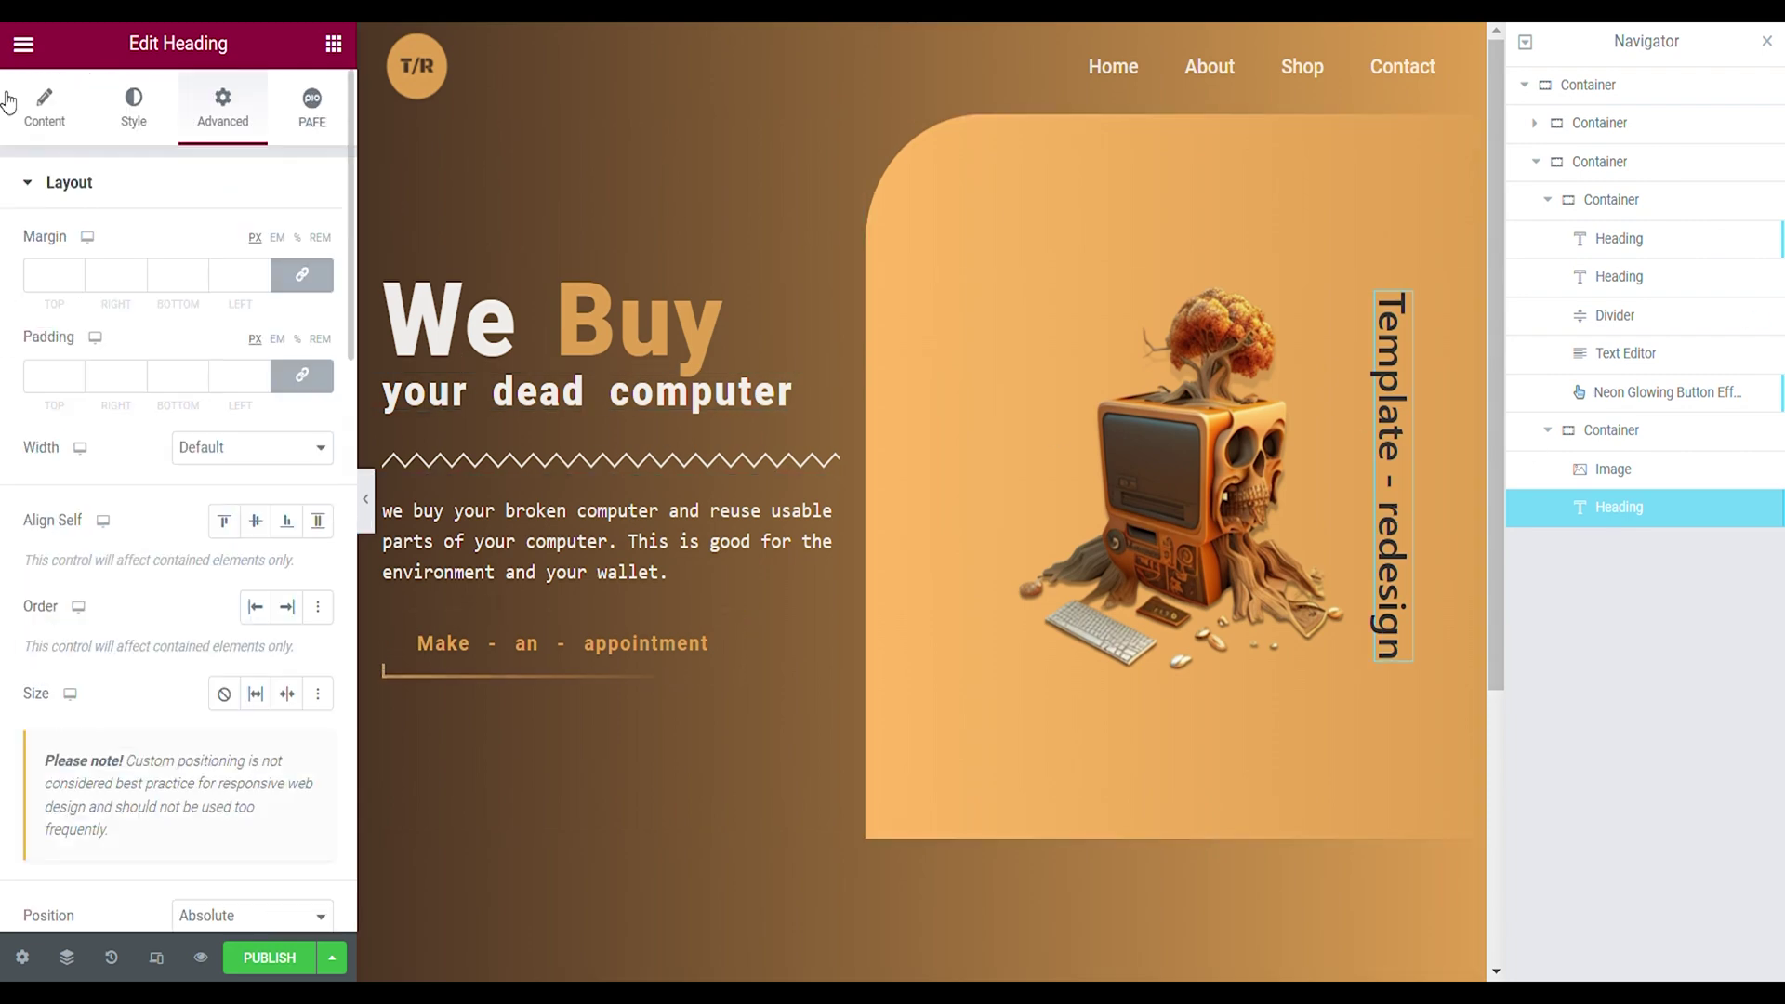
pyautogui.click(99, 92)
pyautogui.rightClick(1392, 385)
pyautogui.click(1432, 567)
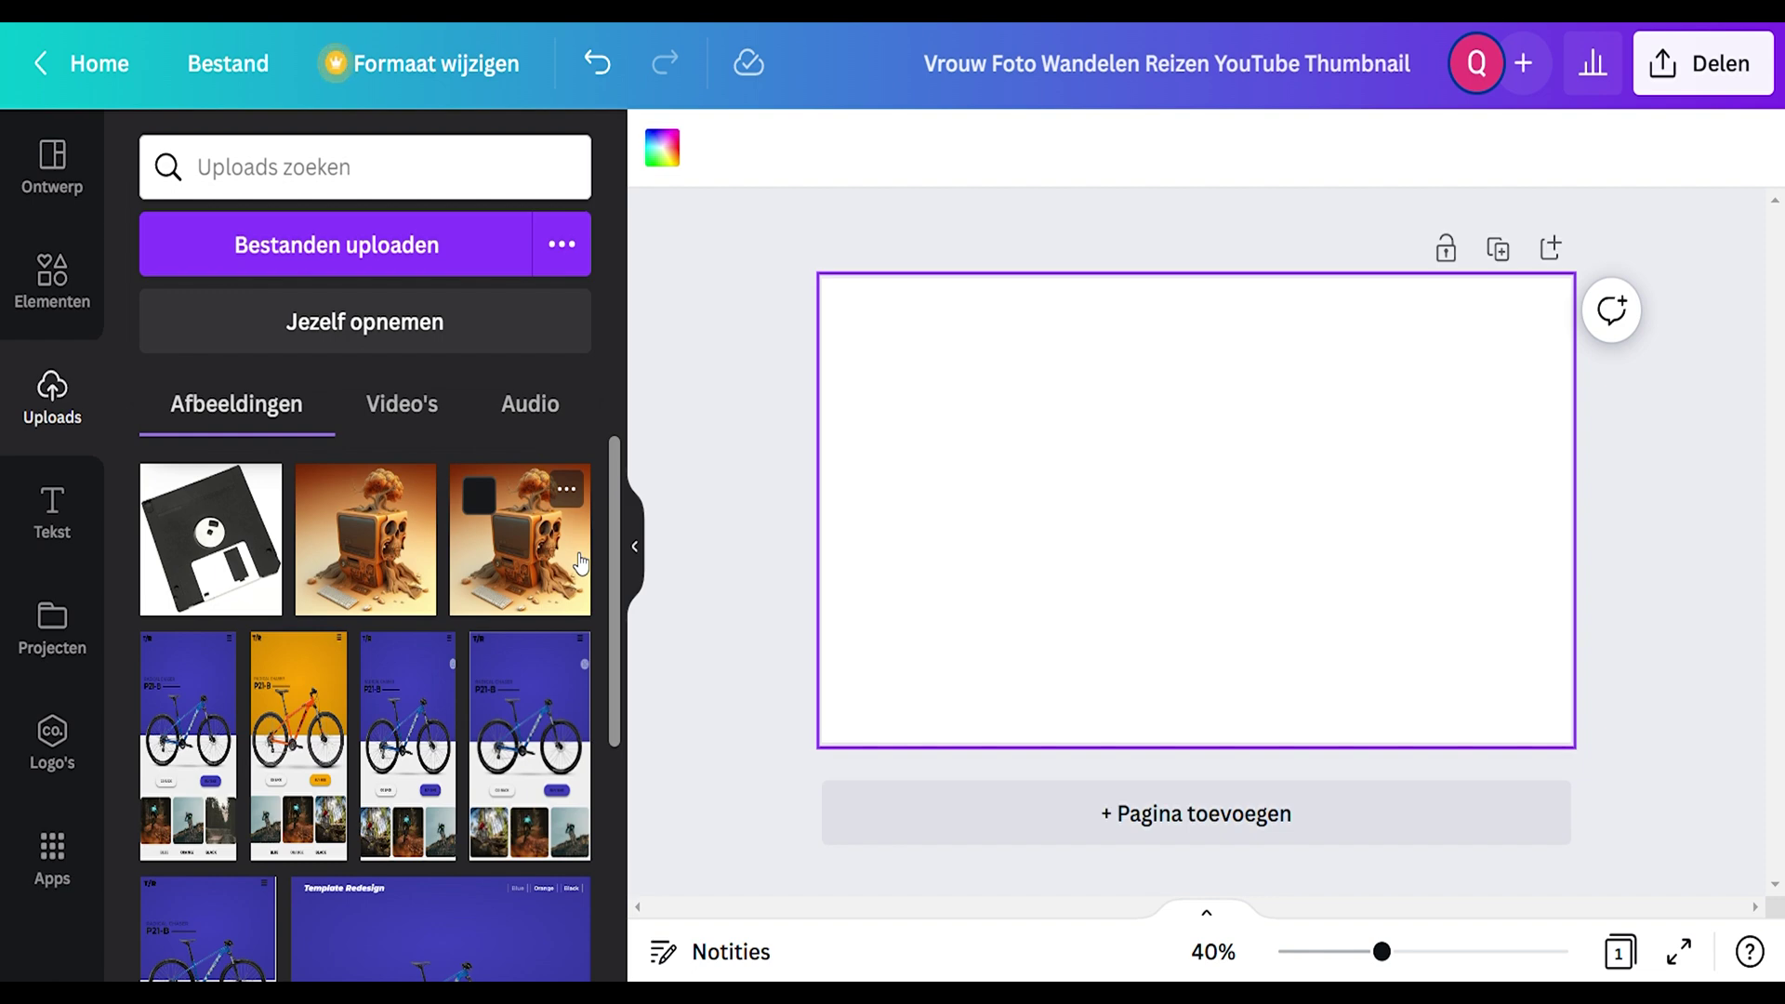
# Switch to Canva, place the uploaded skull computer picture on the blank page and enlarge it to the full page height
pyautogui.moveTo(549, 563); pyautogui.dragTo(1126, 491)
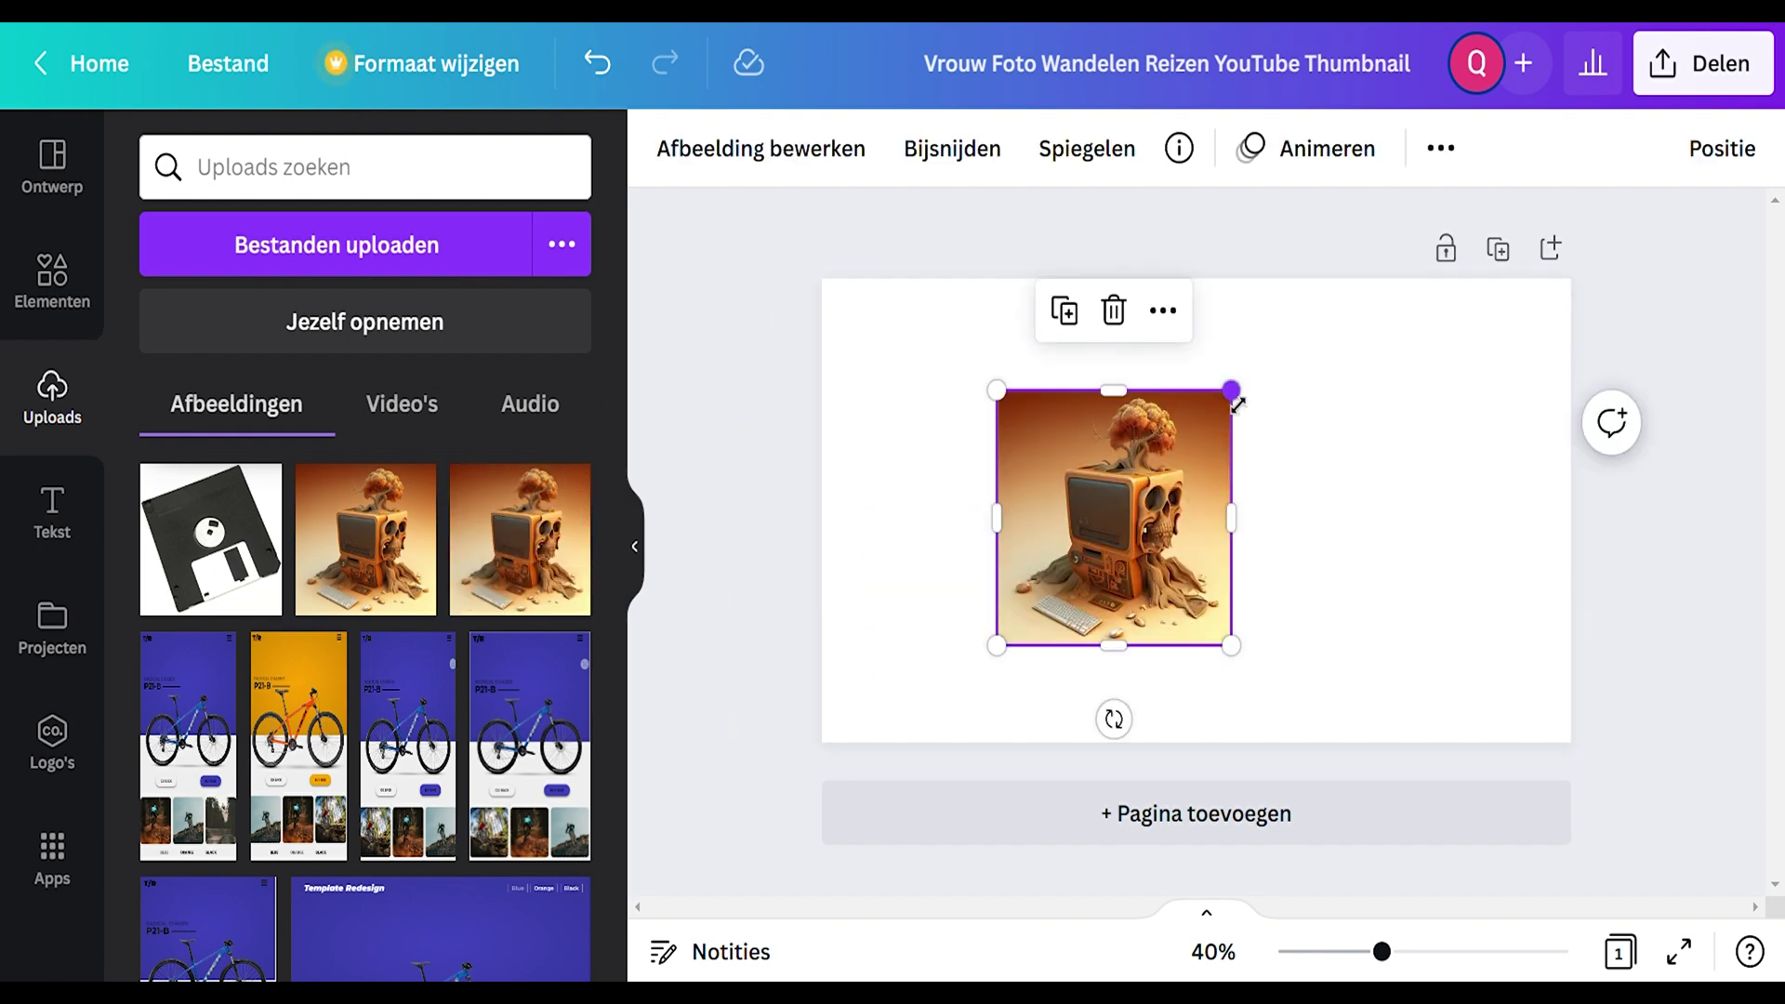
pyautogui.moveTo(1231, 391); pyautogui.dragTo(1423, 279)
pyautogui.press('Escape')
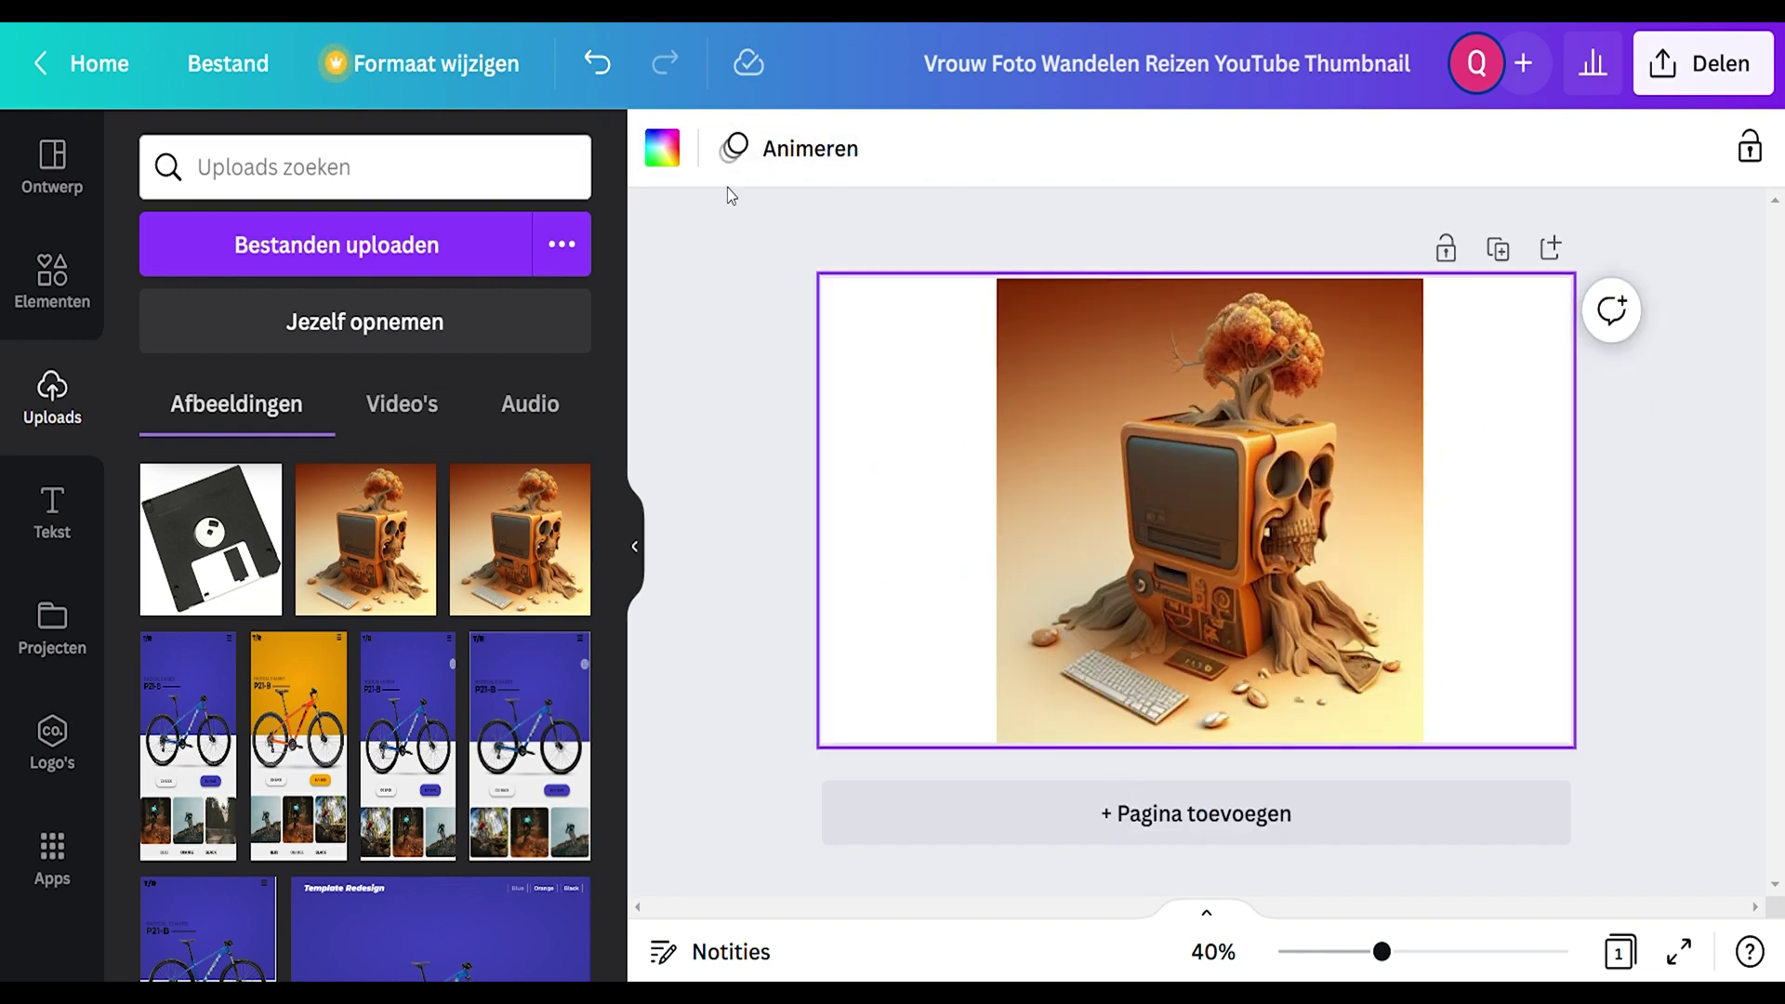
# Examine the colour palette taken from the photo and remove the background of the computer picture
pyautogui.click(667, 154)
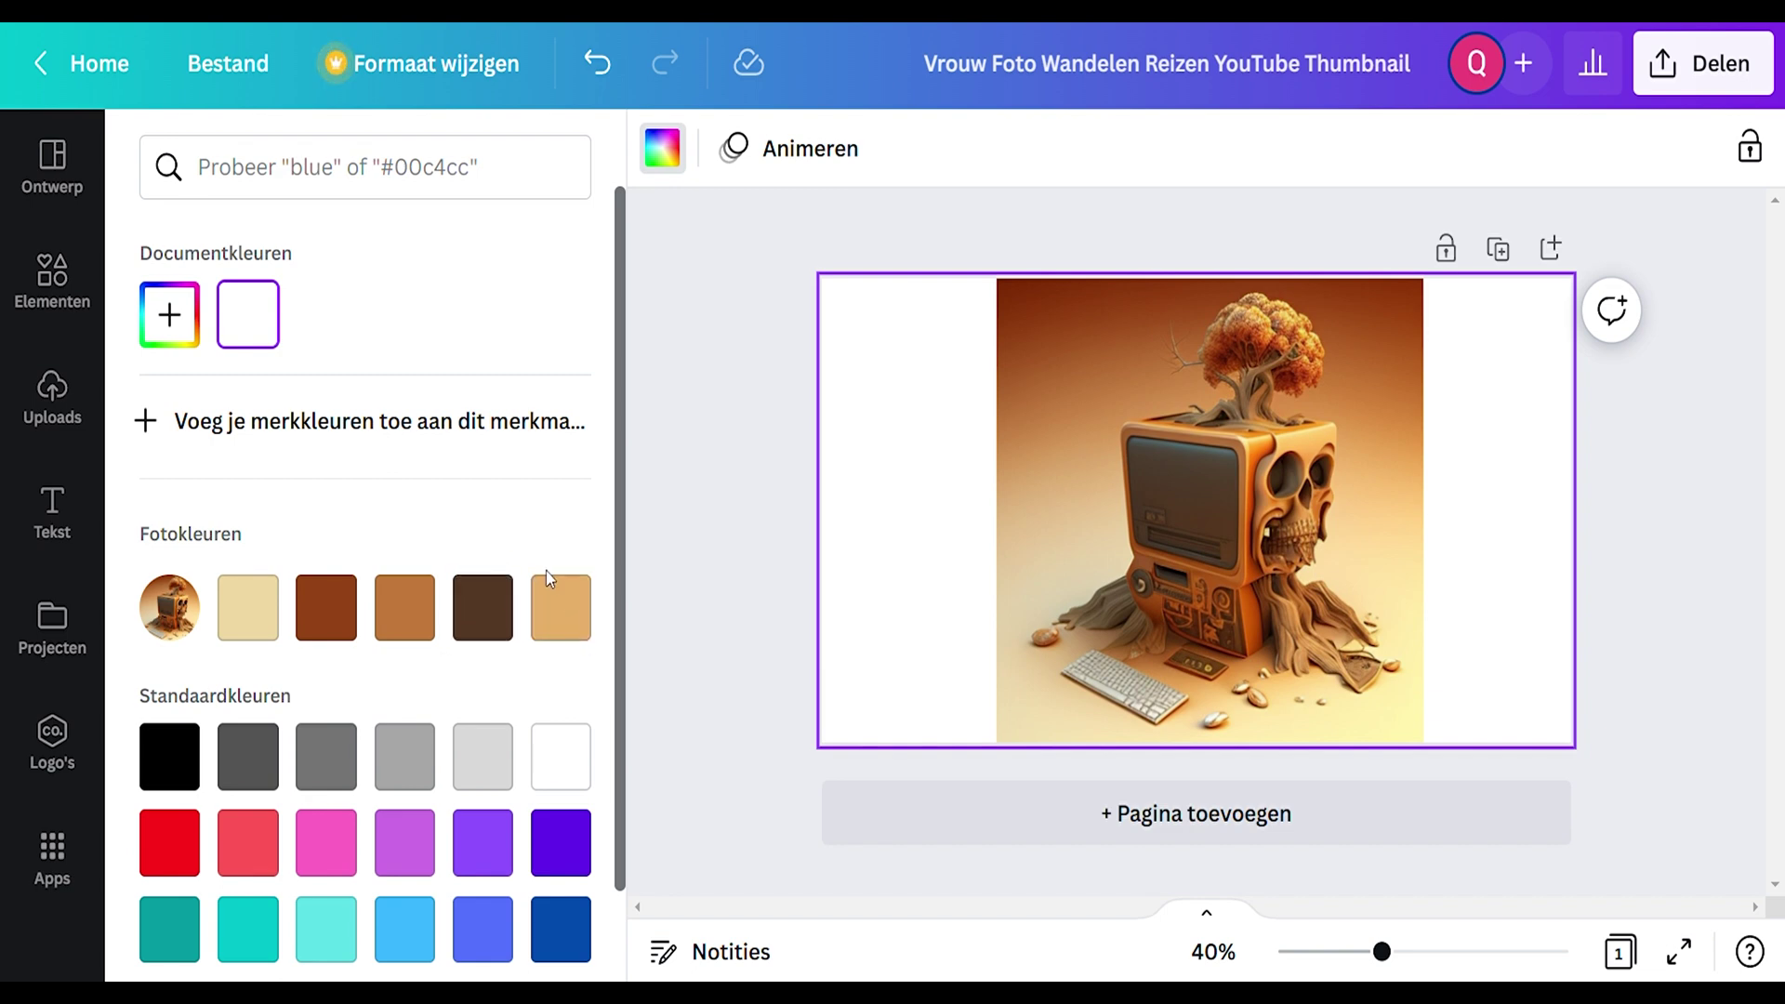
pyautogui.click(1062, 387)
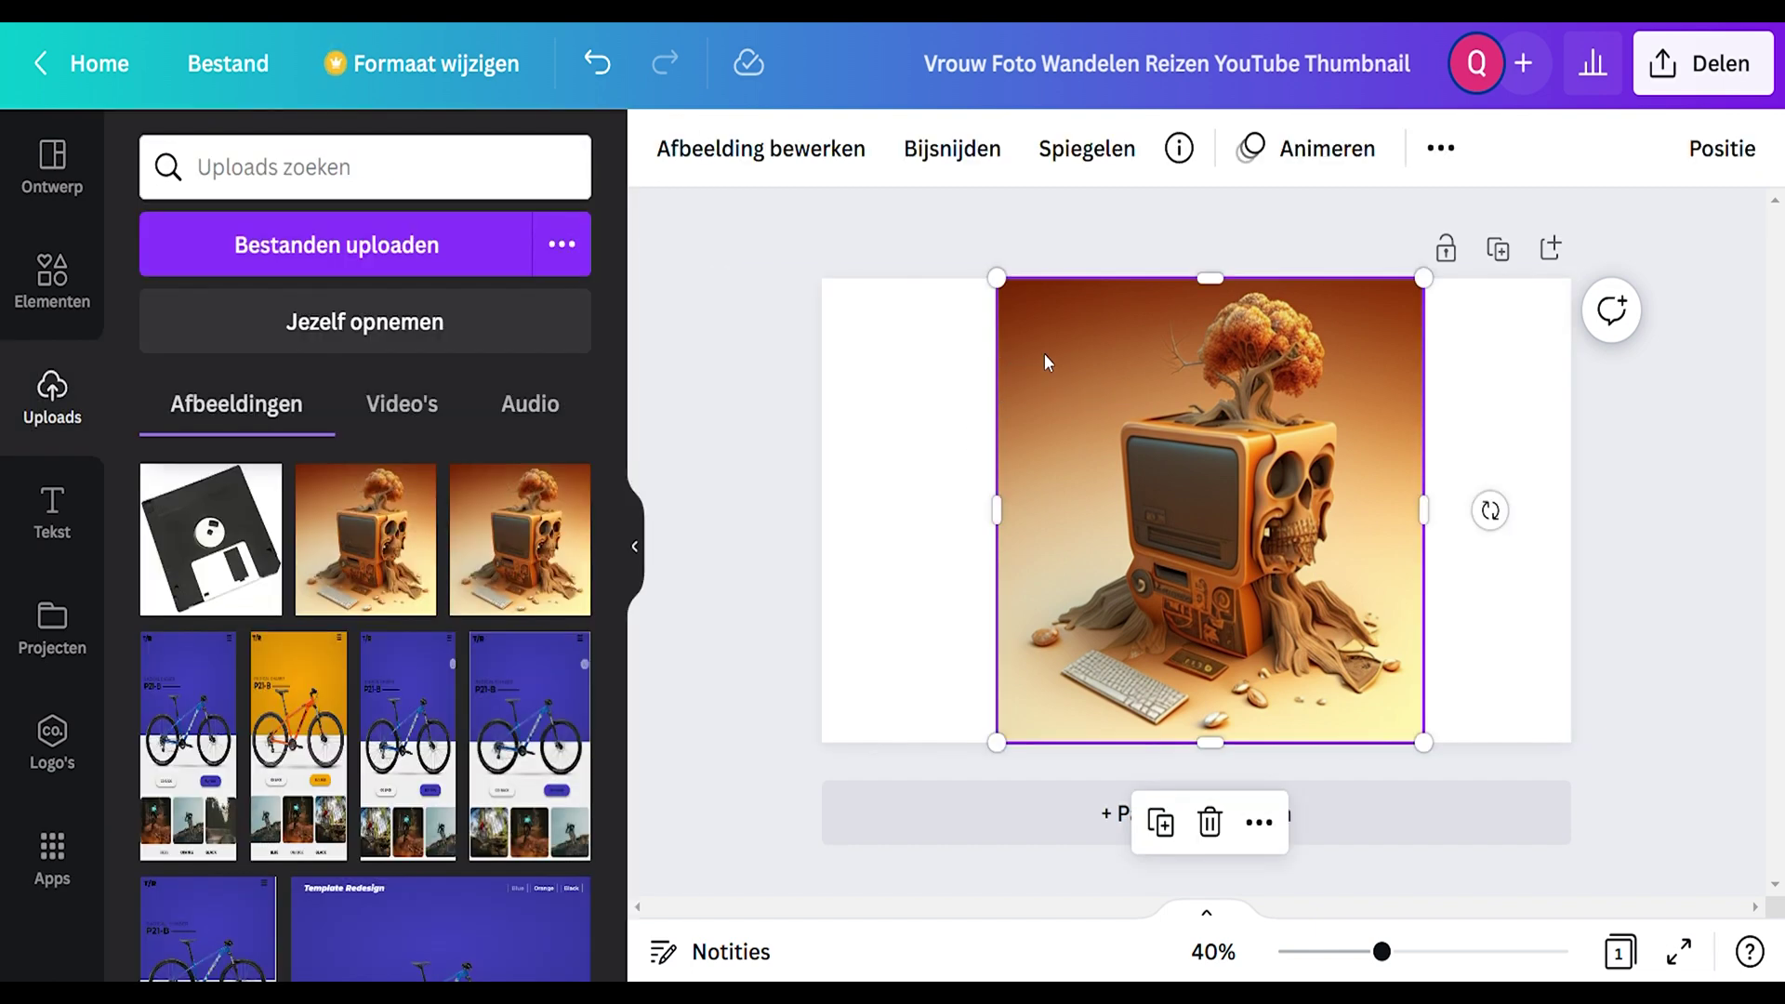
pyautogui.click(765, 165)
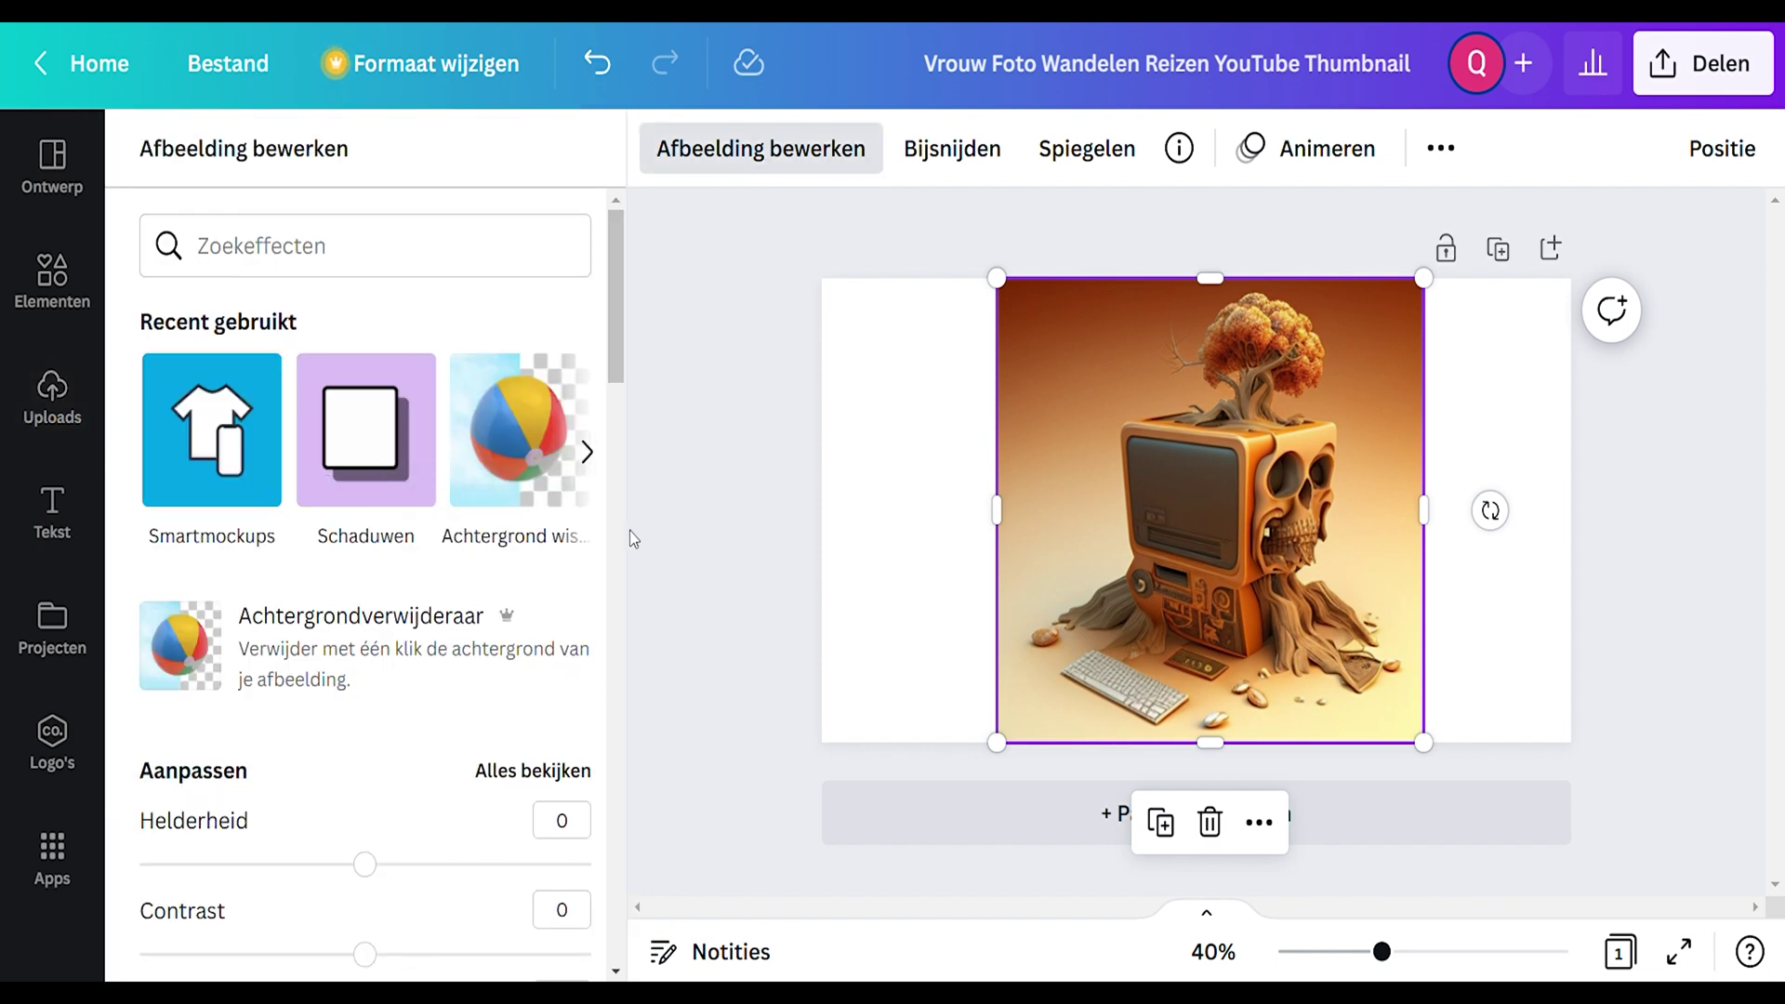
pyautogui.click(518, 479)
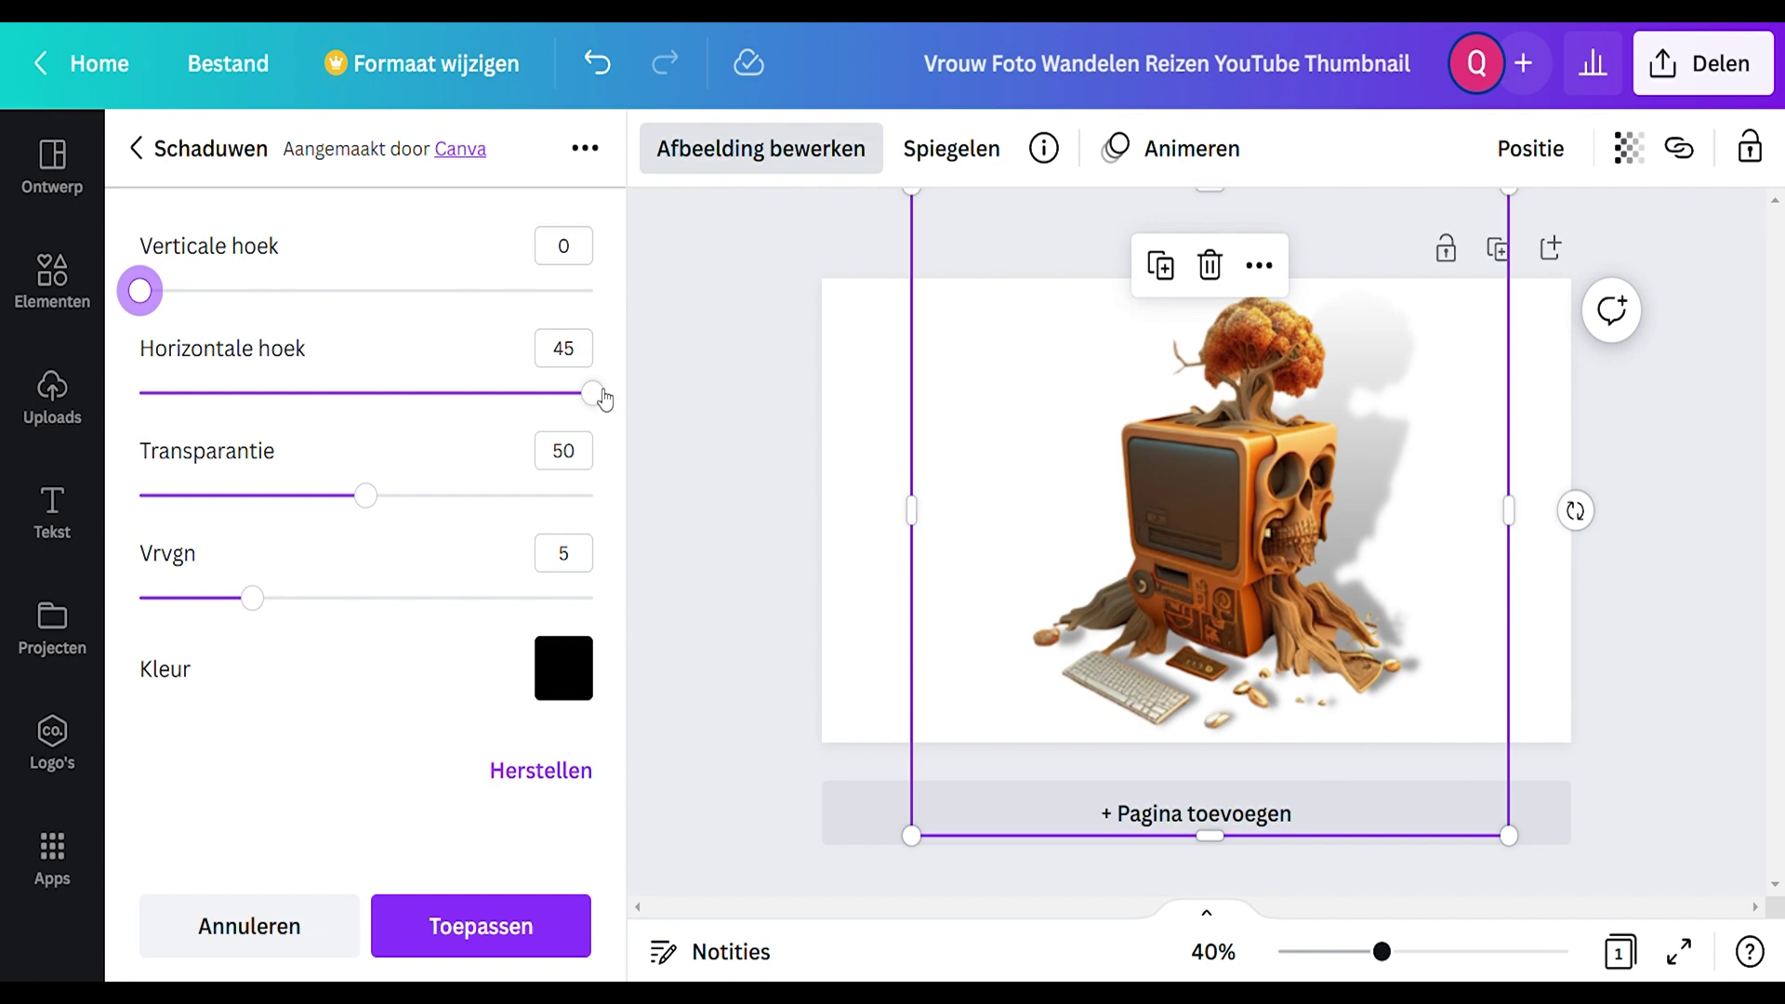
# Set the picture's shadow to a horizontal angle of 1 and a vertical angle of 6
pyautogui.moveTo(592, 392); pyautogui.dragTo(379, 401)
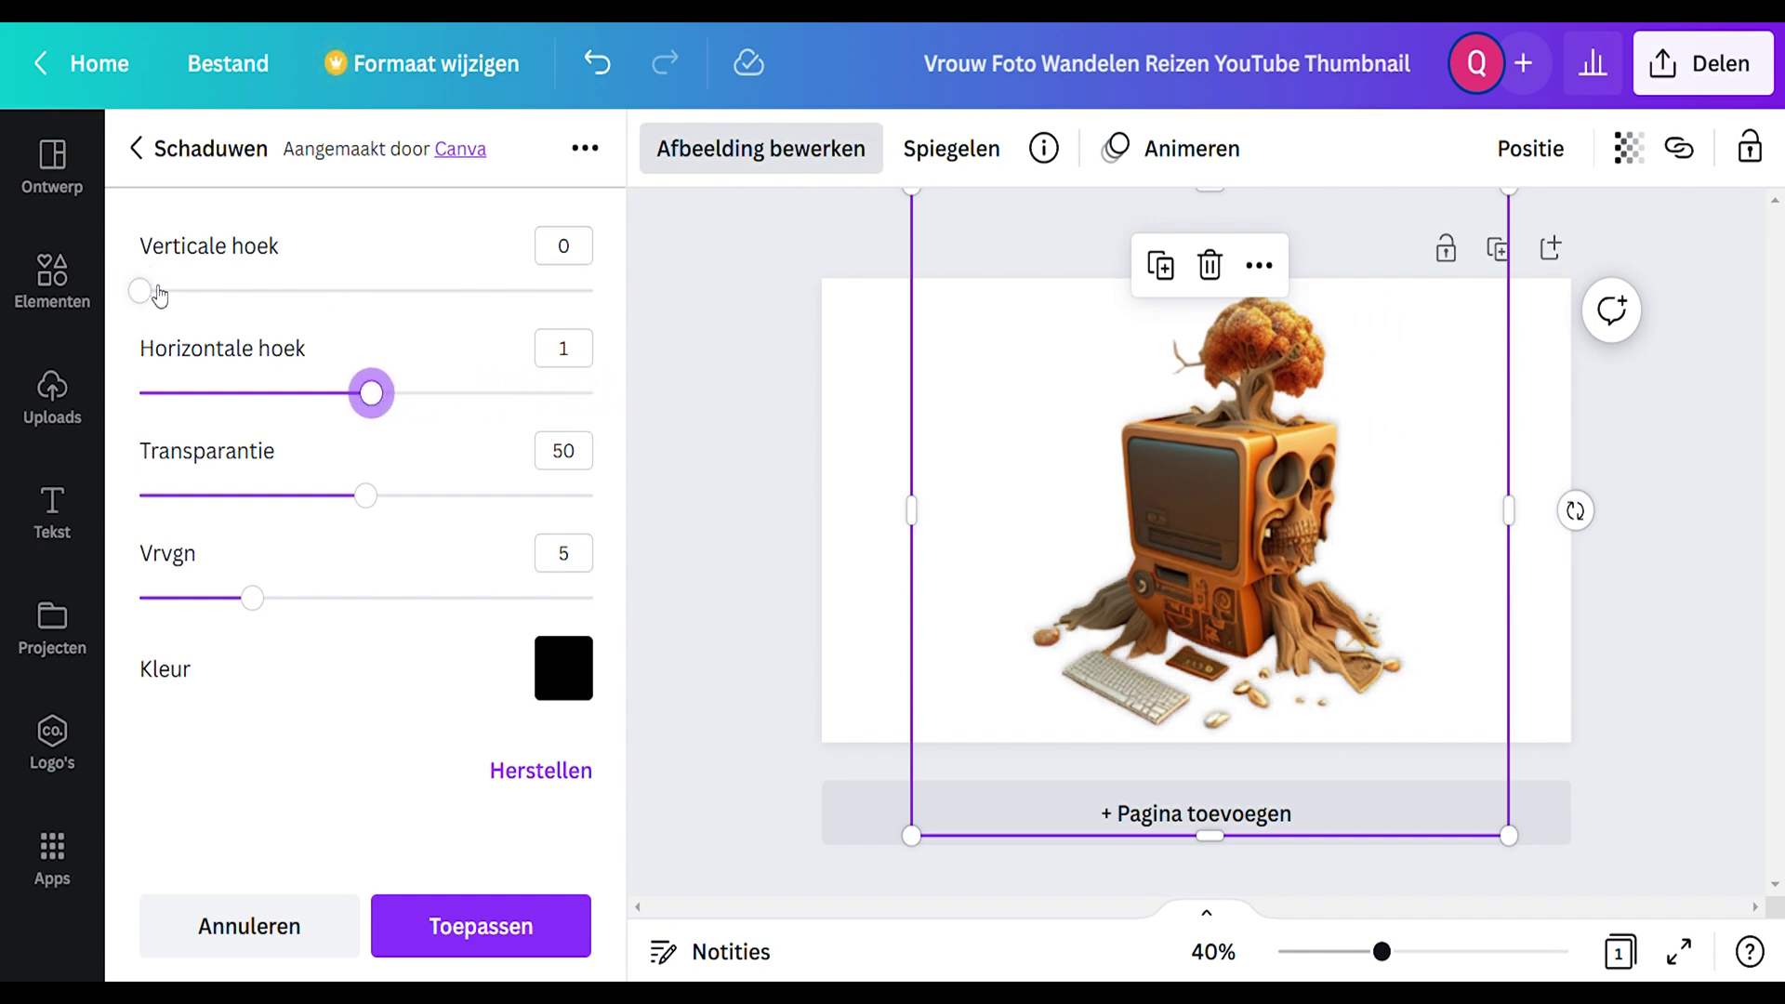
pyautogui.moveTo(140, 291); pyautogui.dragTo(176, 295)
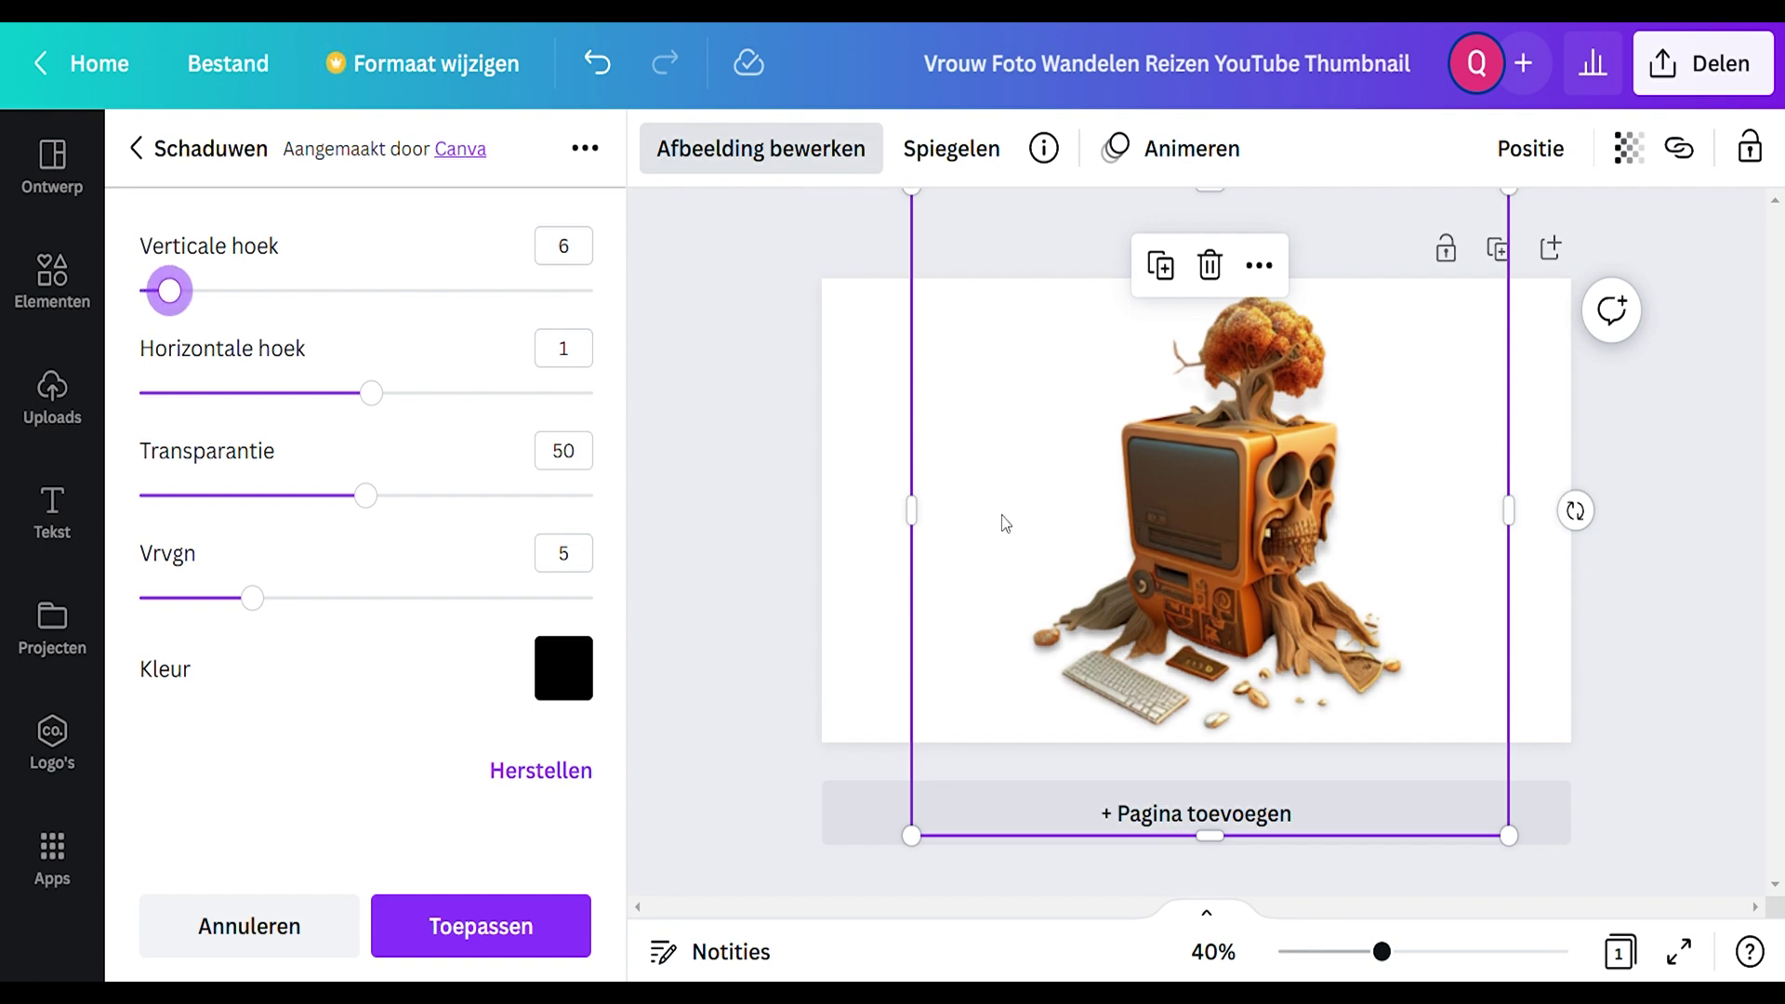
pyautogui.click(941, 485)
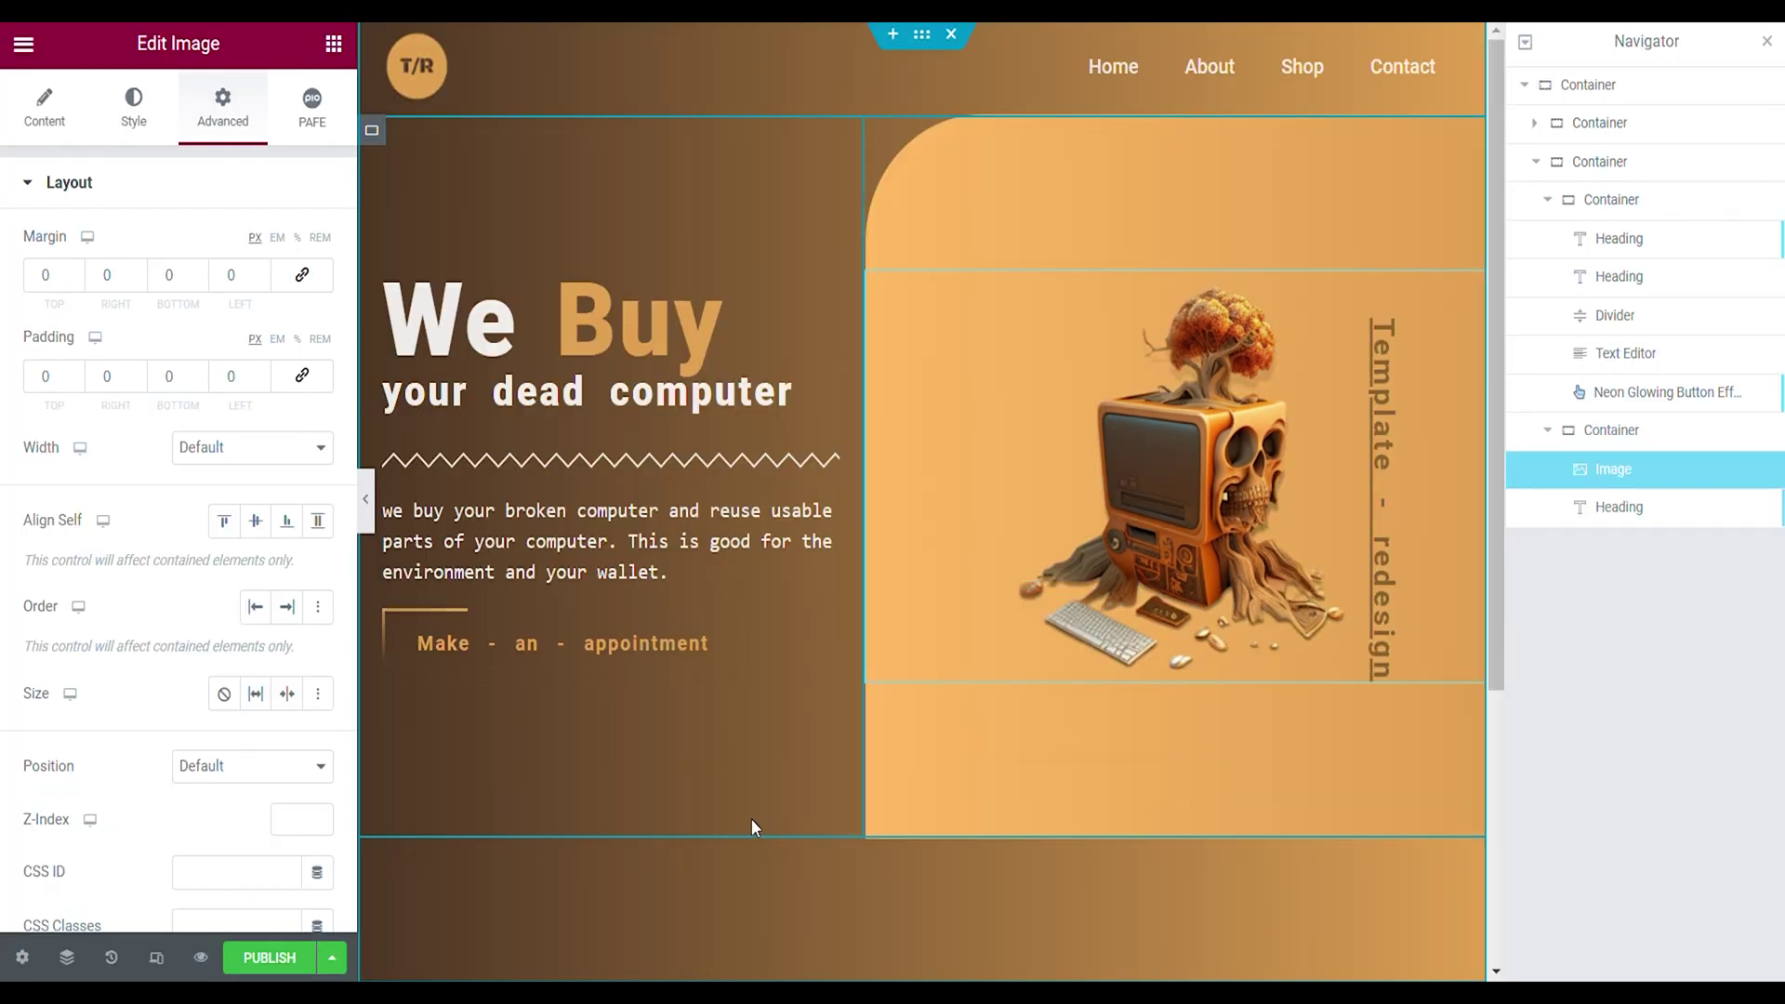
# Back in Elementor, add a new container below the hero content row and set its padding to 0 on all sides
pyautogui.click(1536, 162)
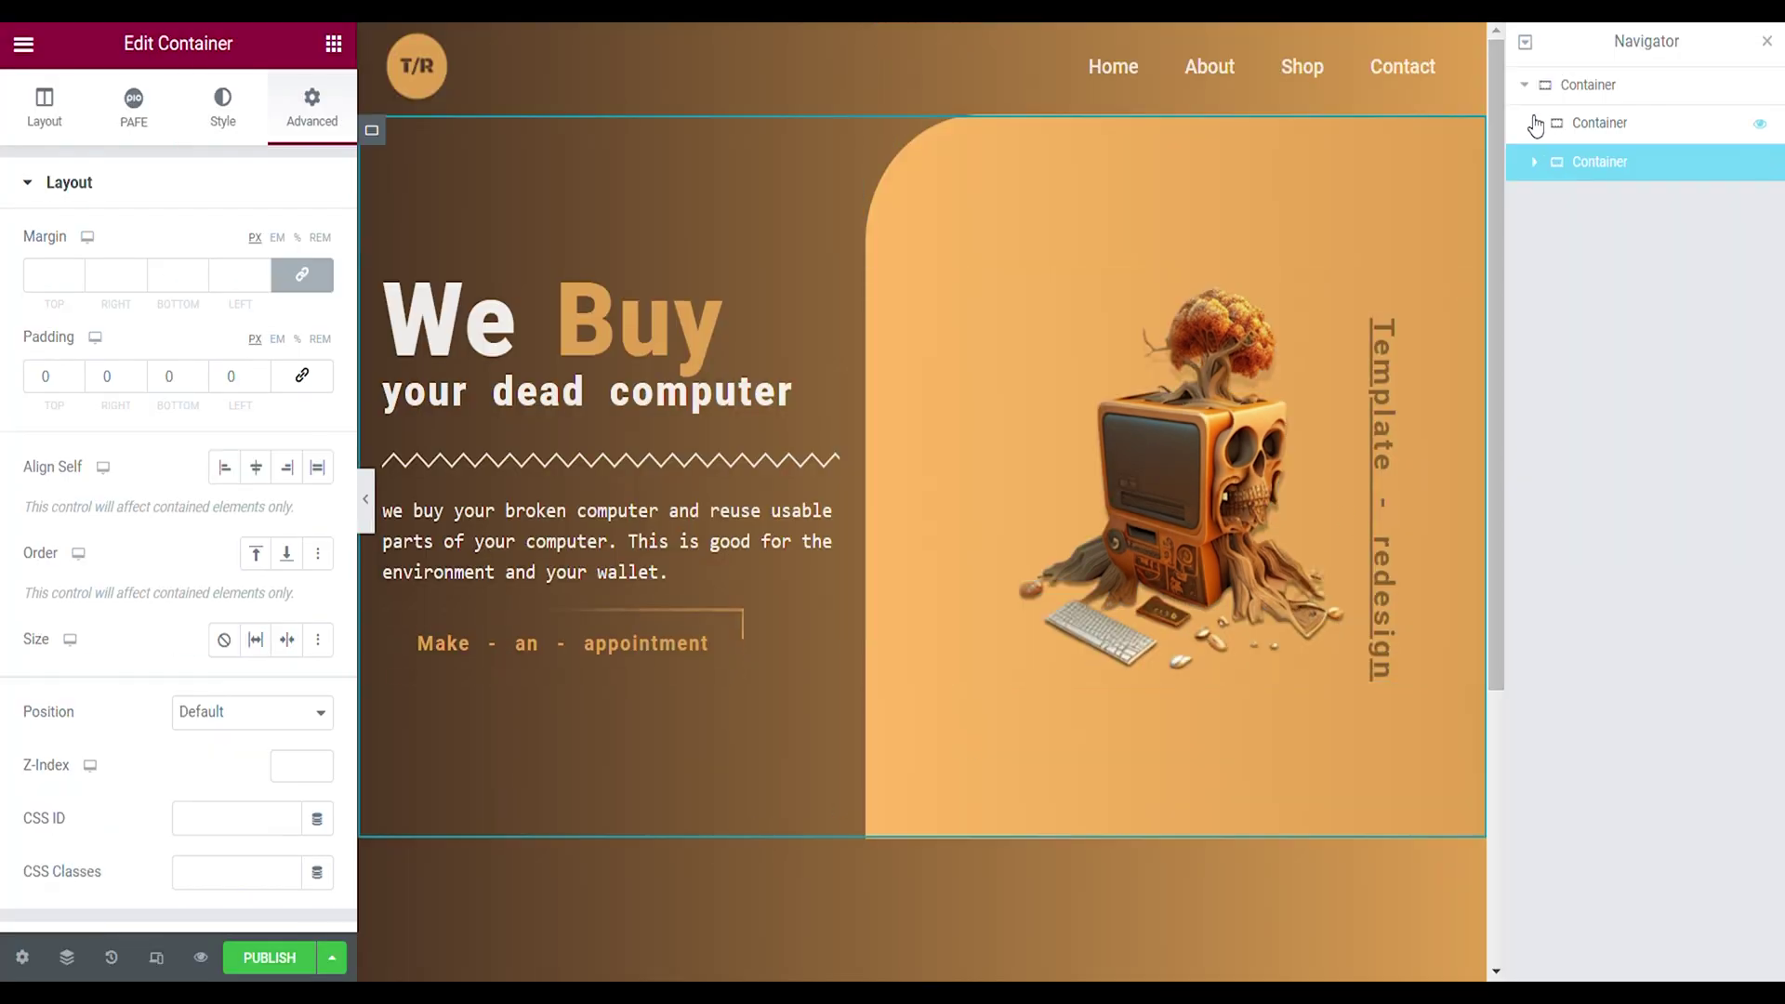
pyautogui.rightClick(1589, 133)
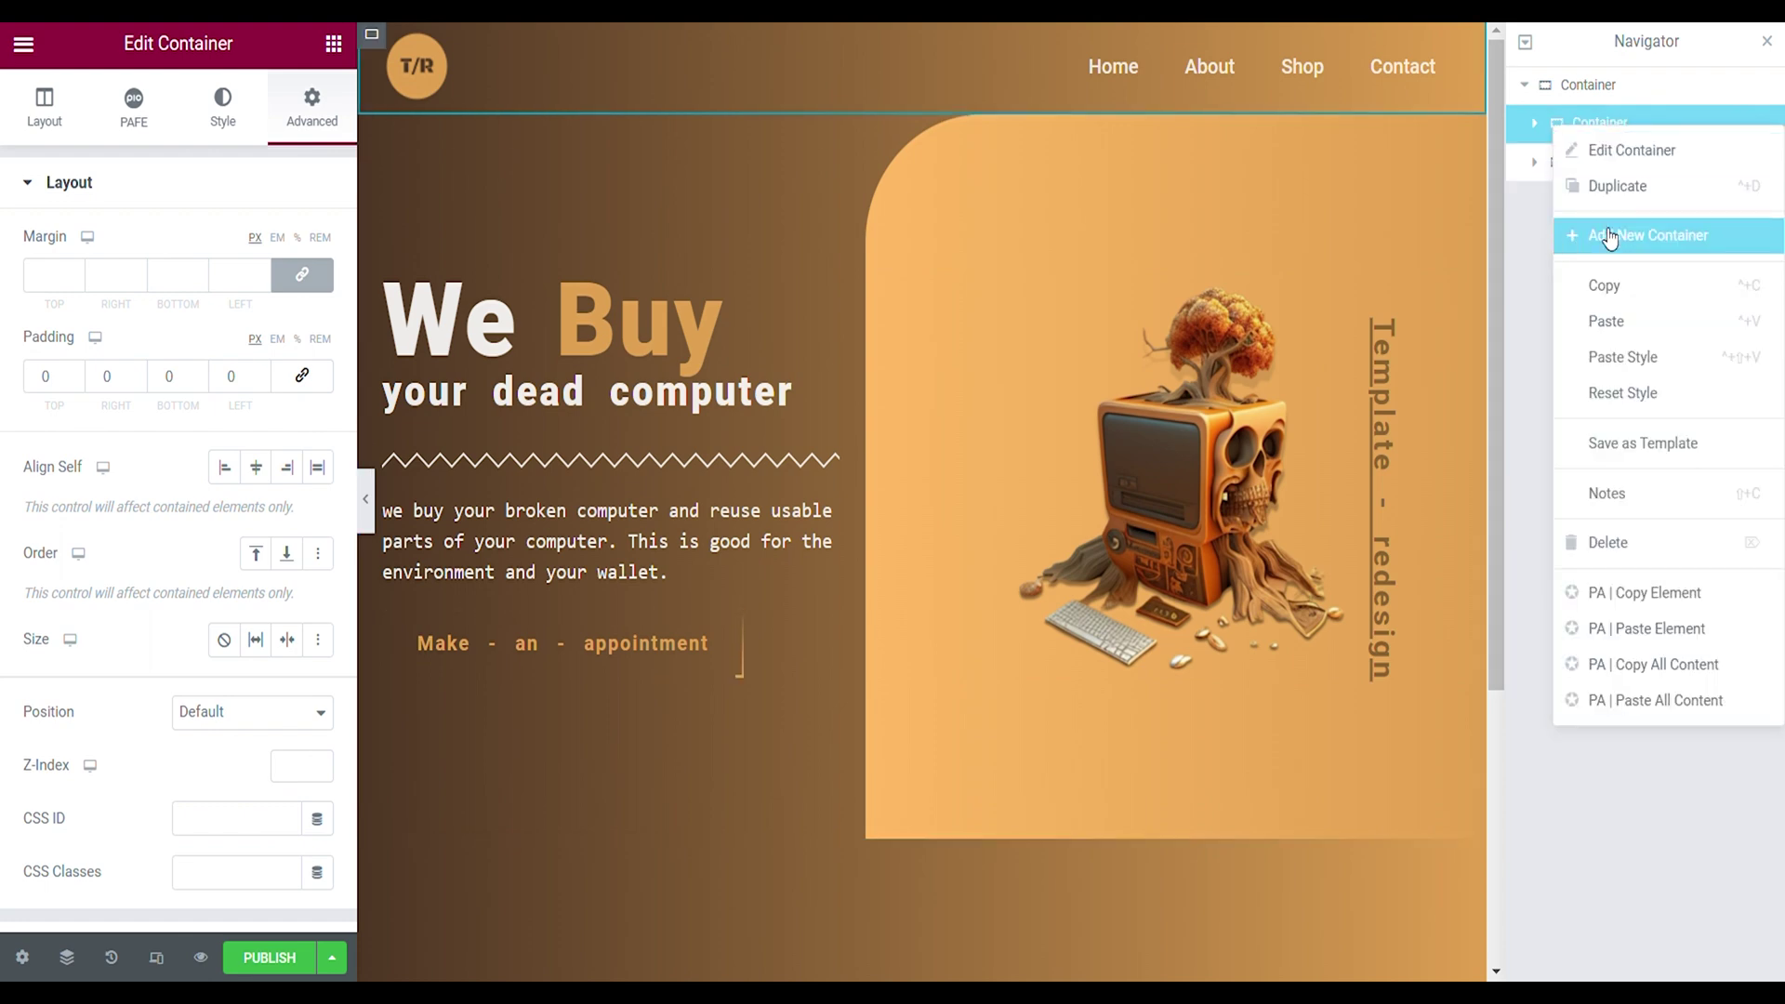
pyautogui.click(1609, 238)
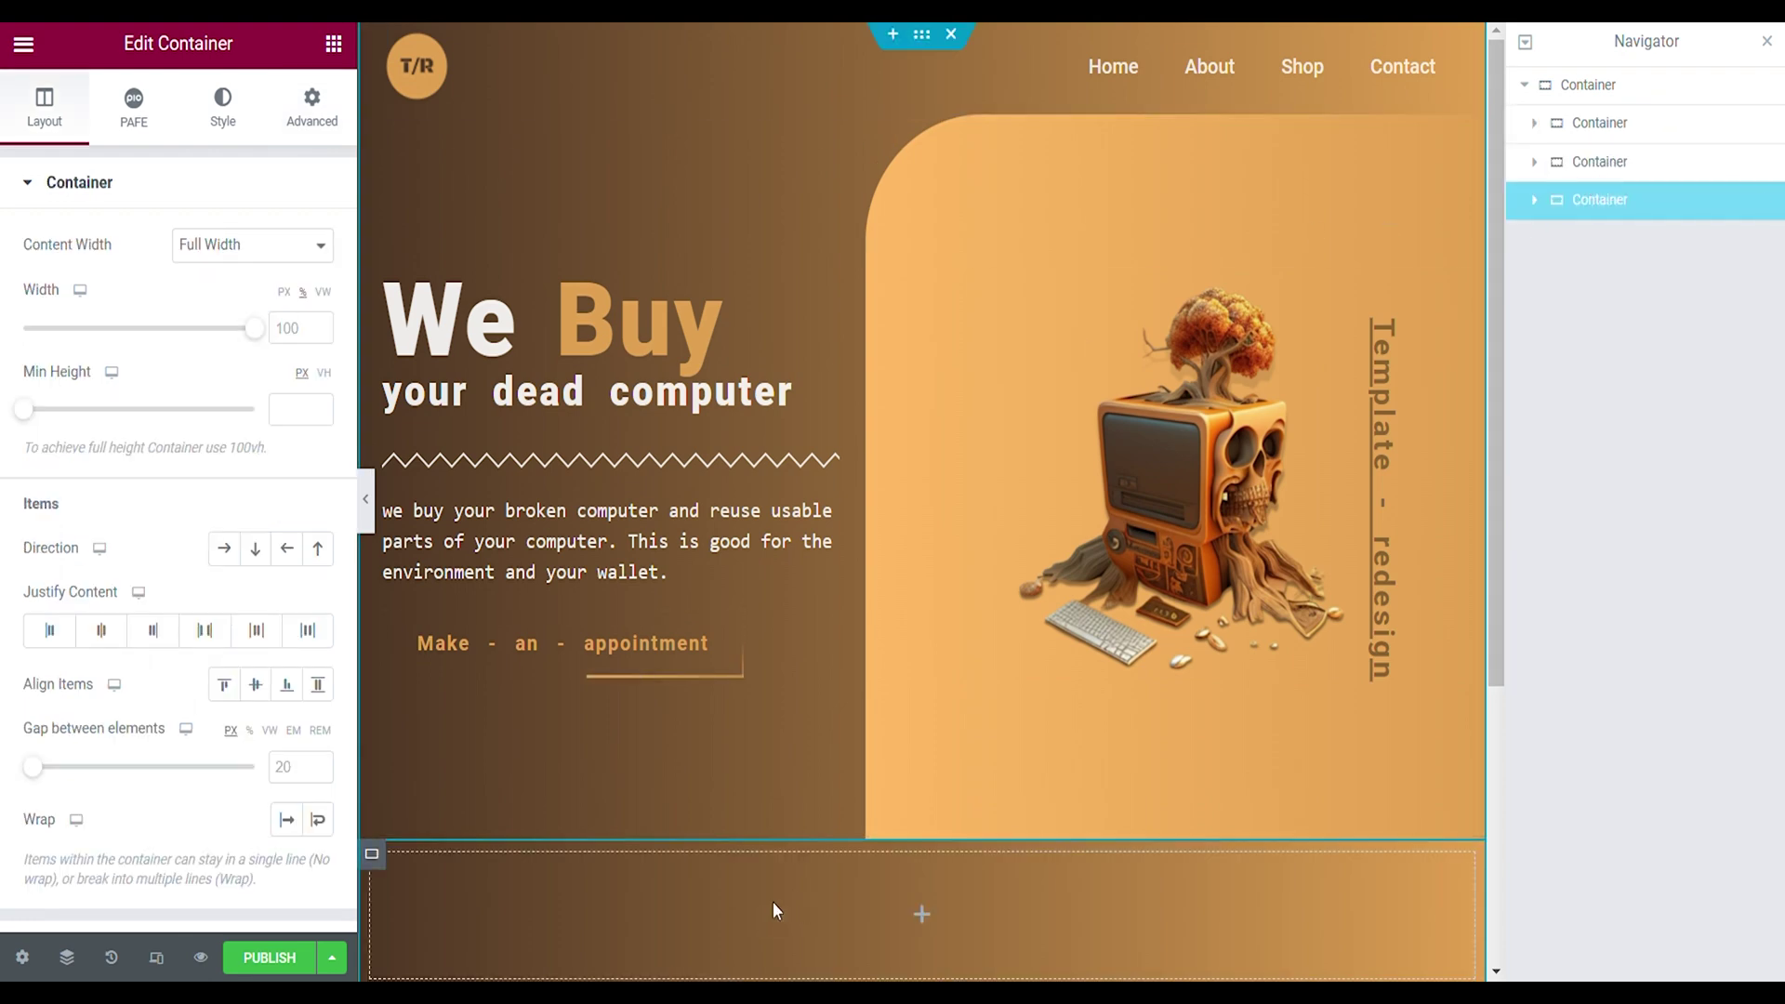
pyautogui.click(312, 107)
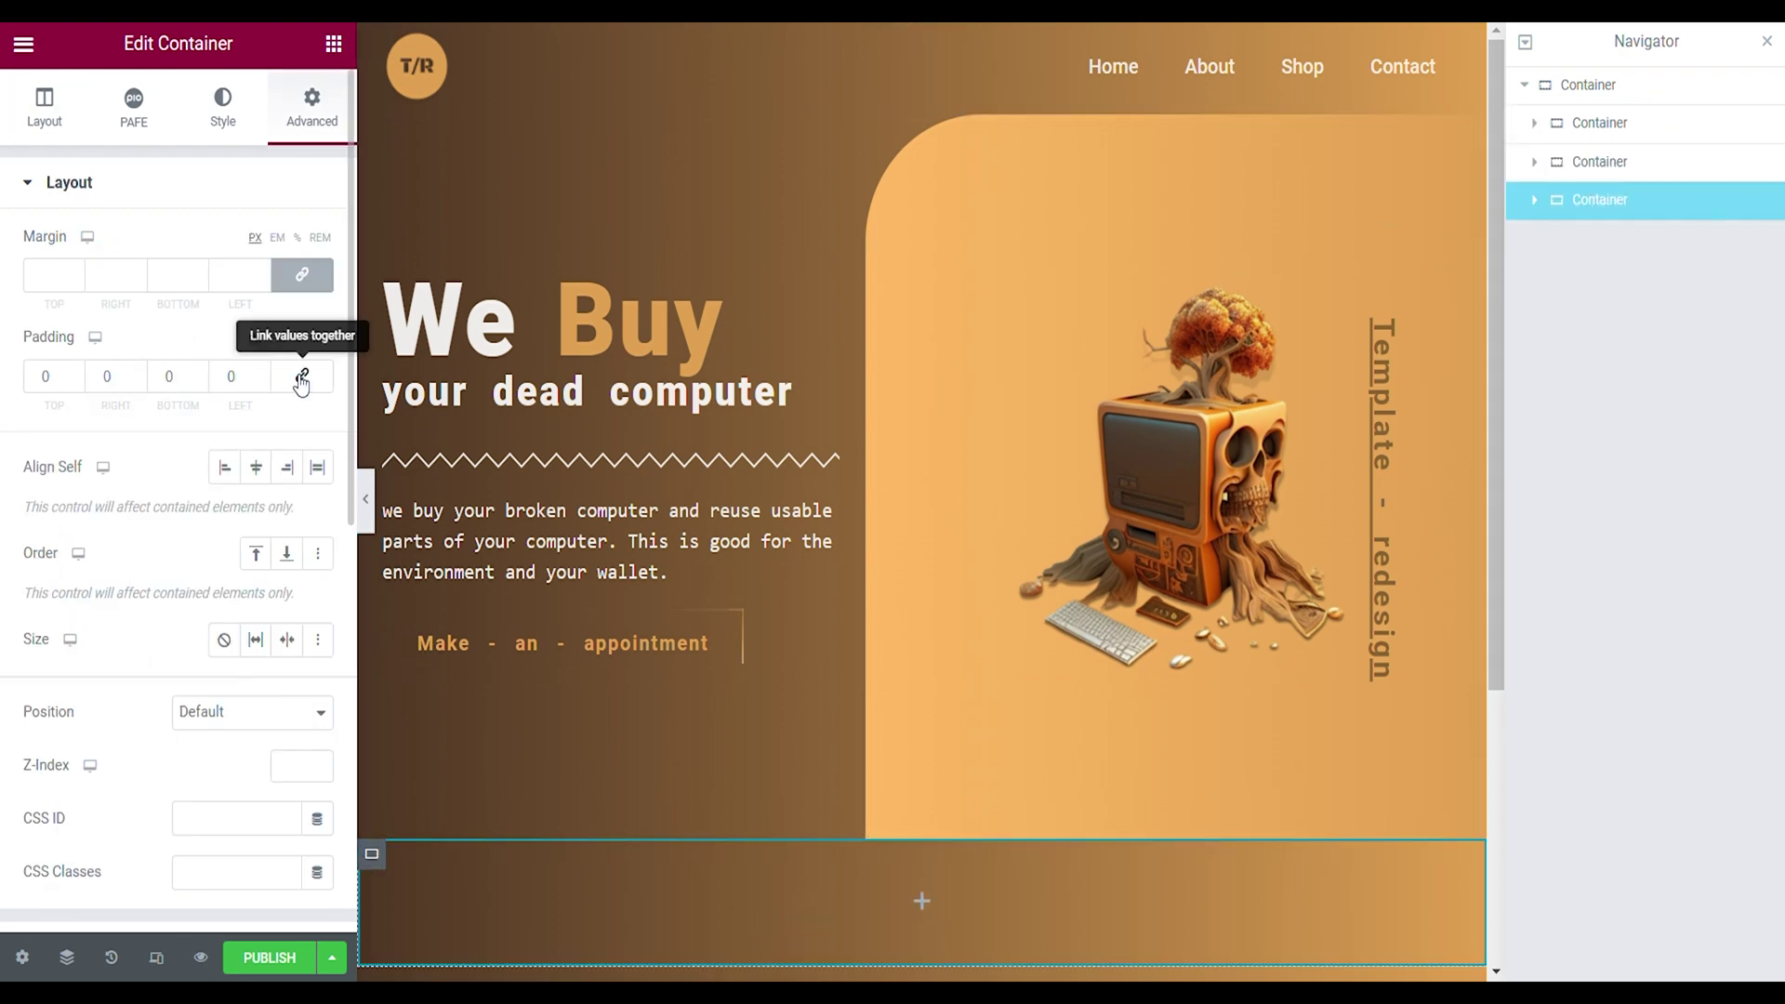
# Set the new bottom container's minimum height to 15 VH, its direction to horizontal row and the gap between elements to 0
pyautogui.click(44, 107)
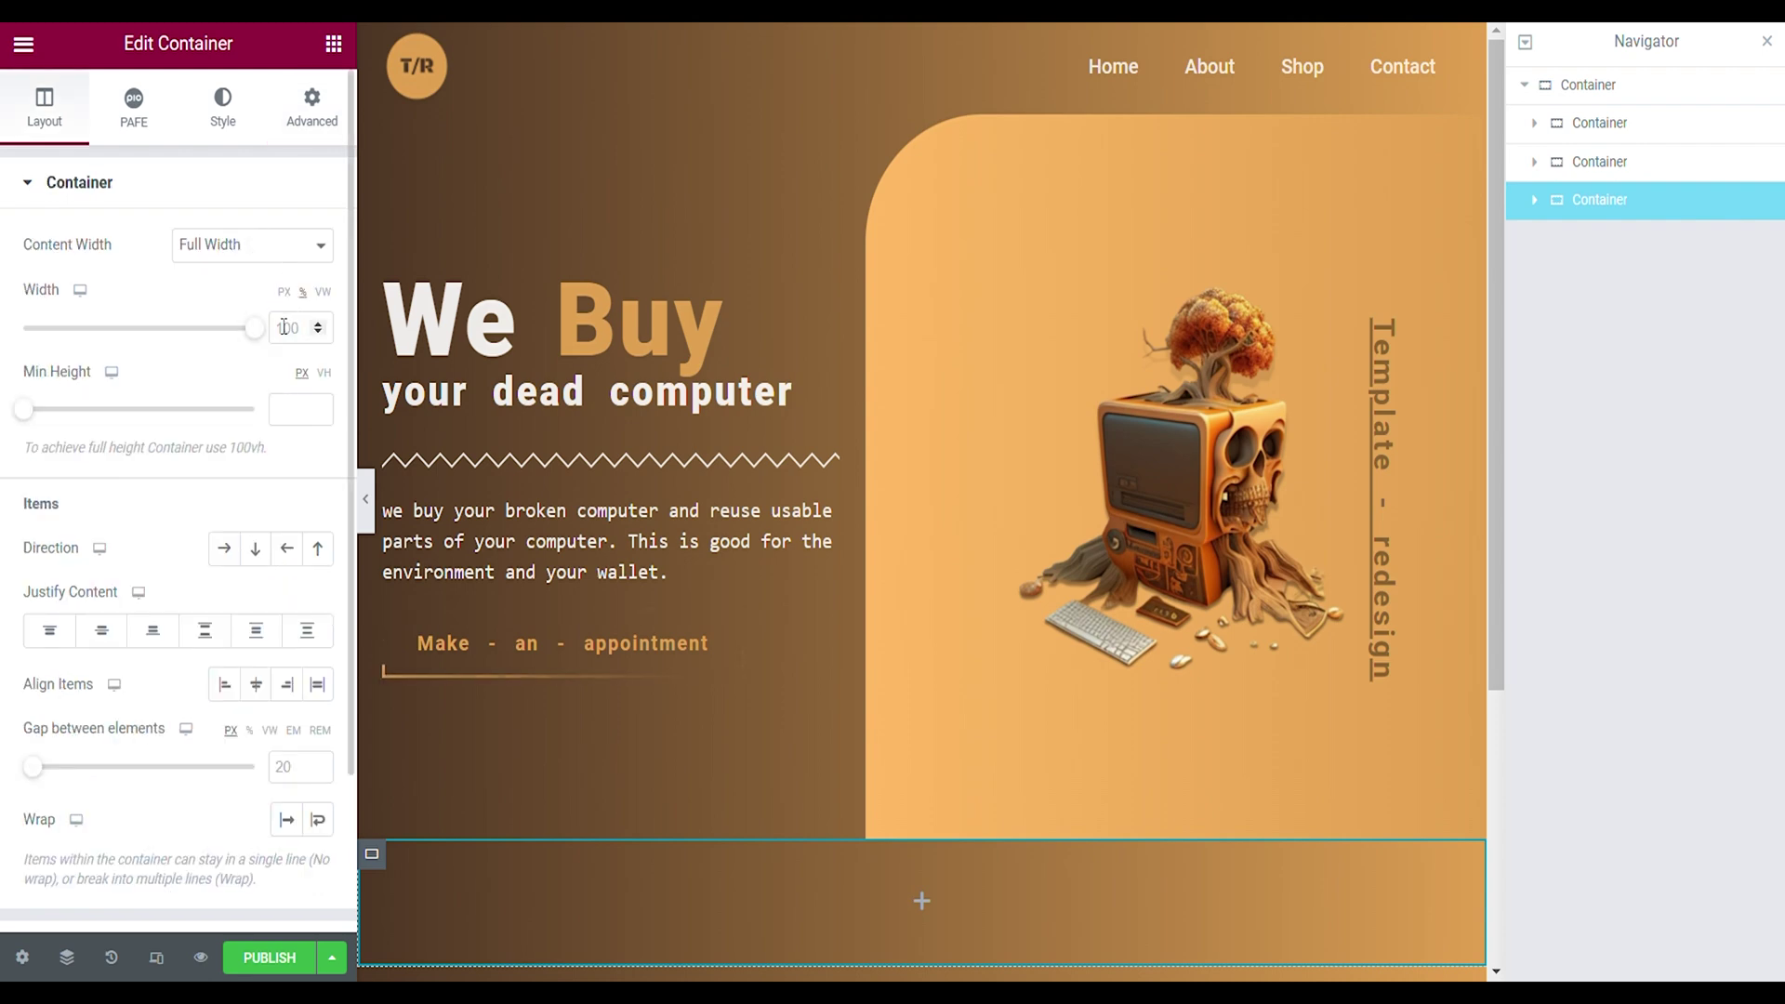
pyautogui.click(323, 373)
pyautogui.click(303, 421)
pyautogui.write('15')
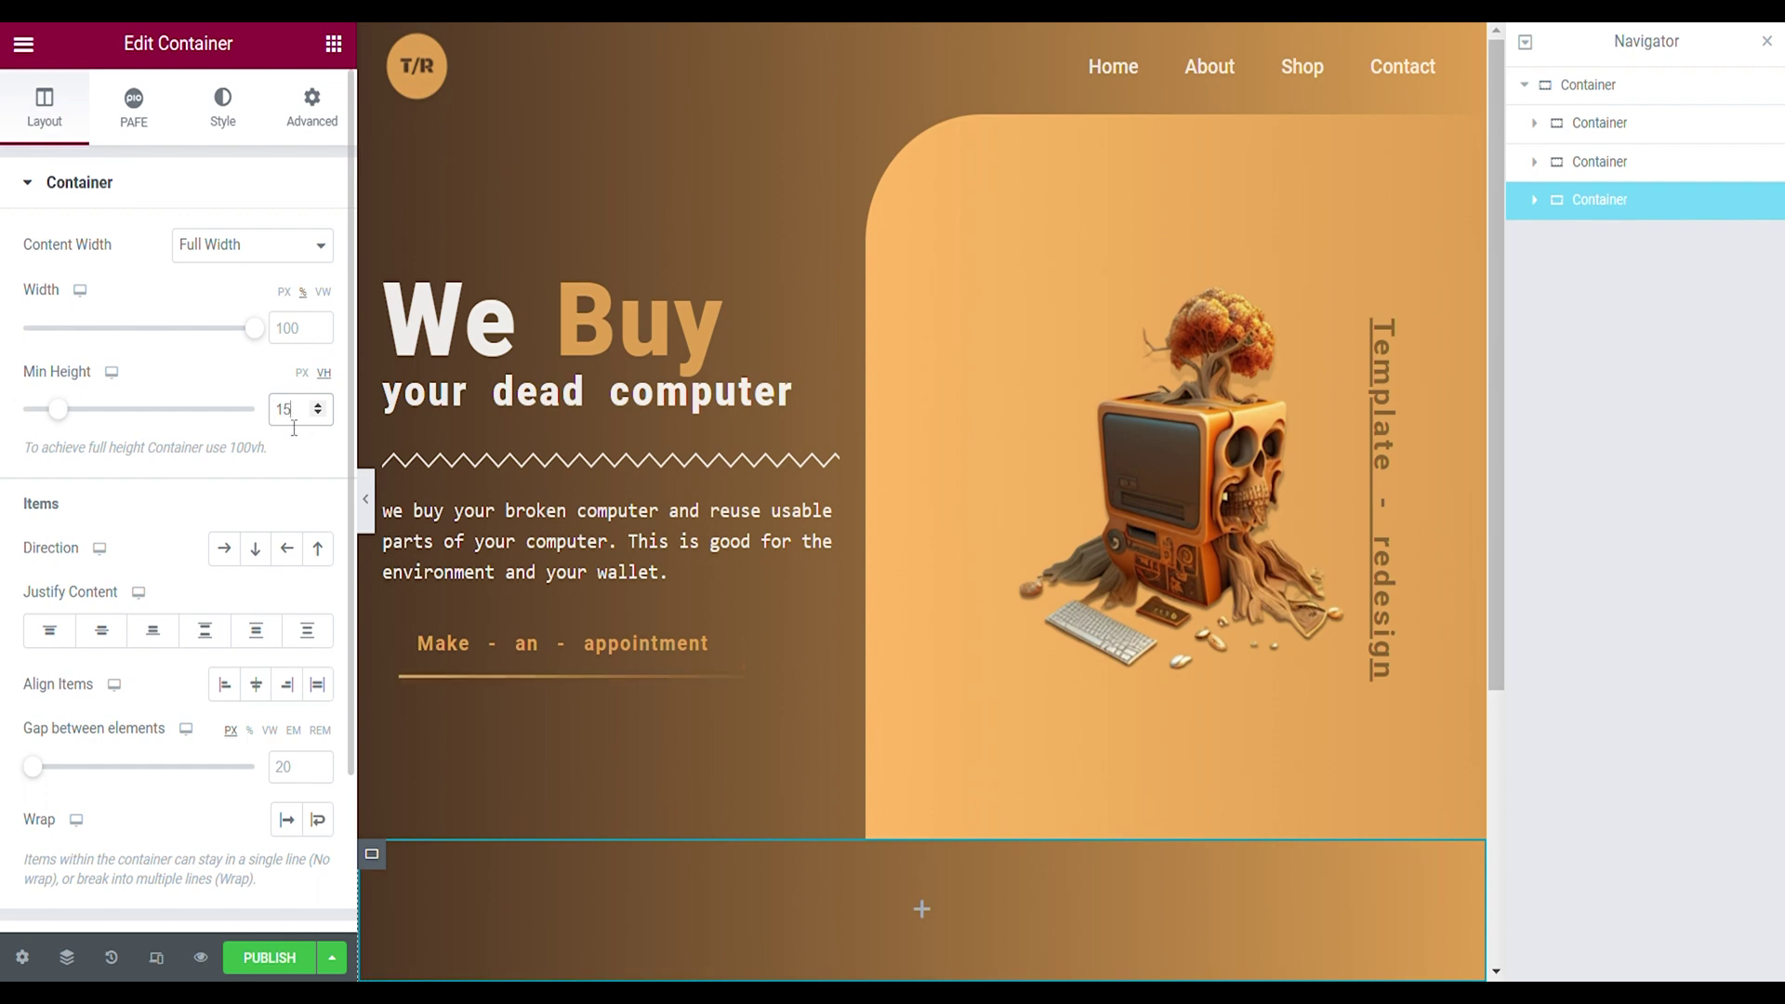
pyautogui.click(223, 549)
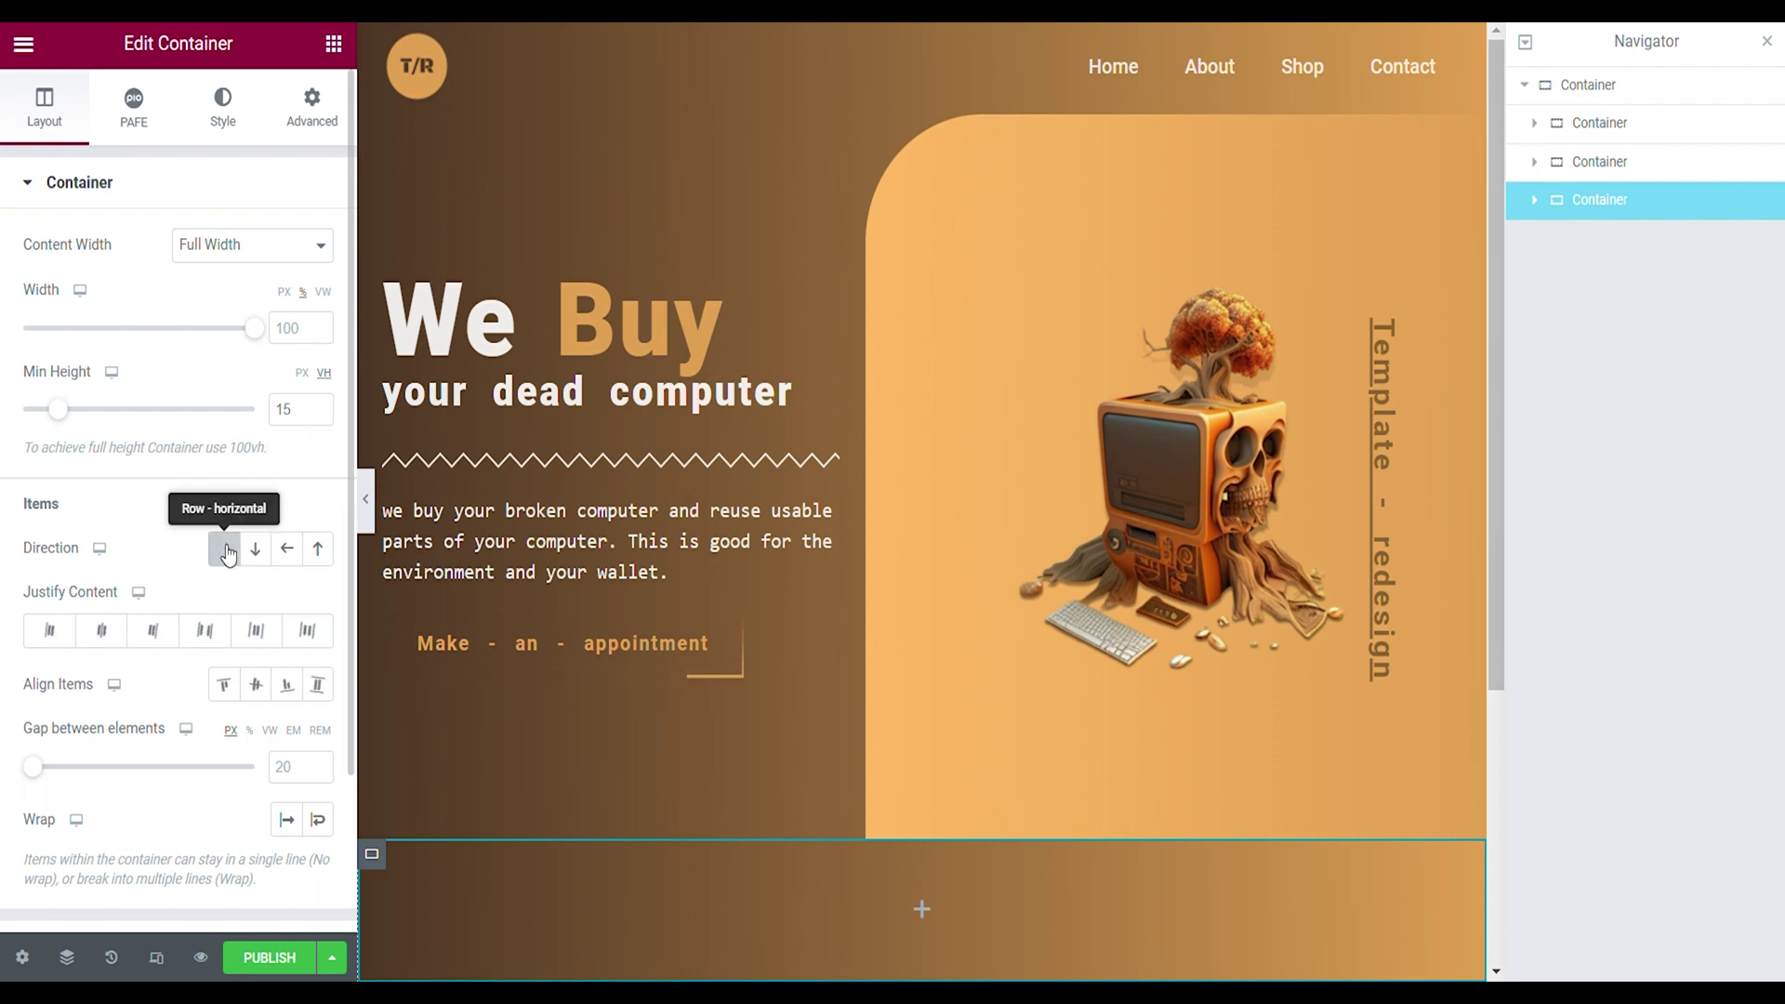
pyautogui.click(300, 767)
pyautogui.write('0')
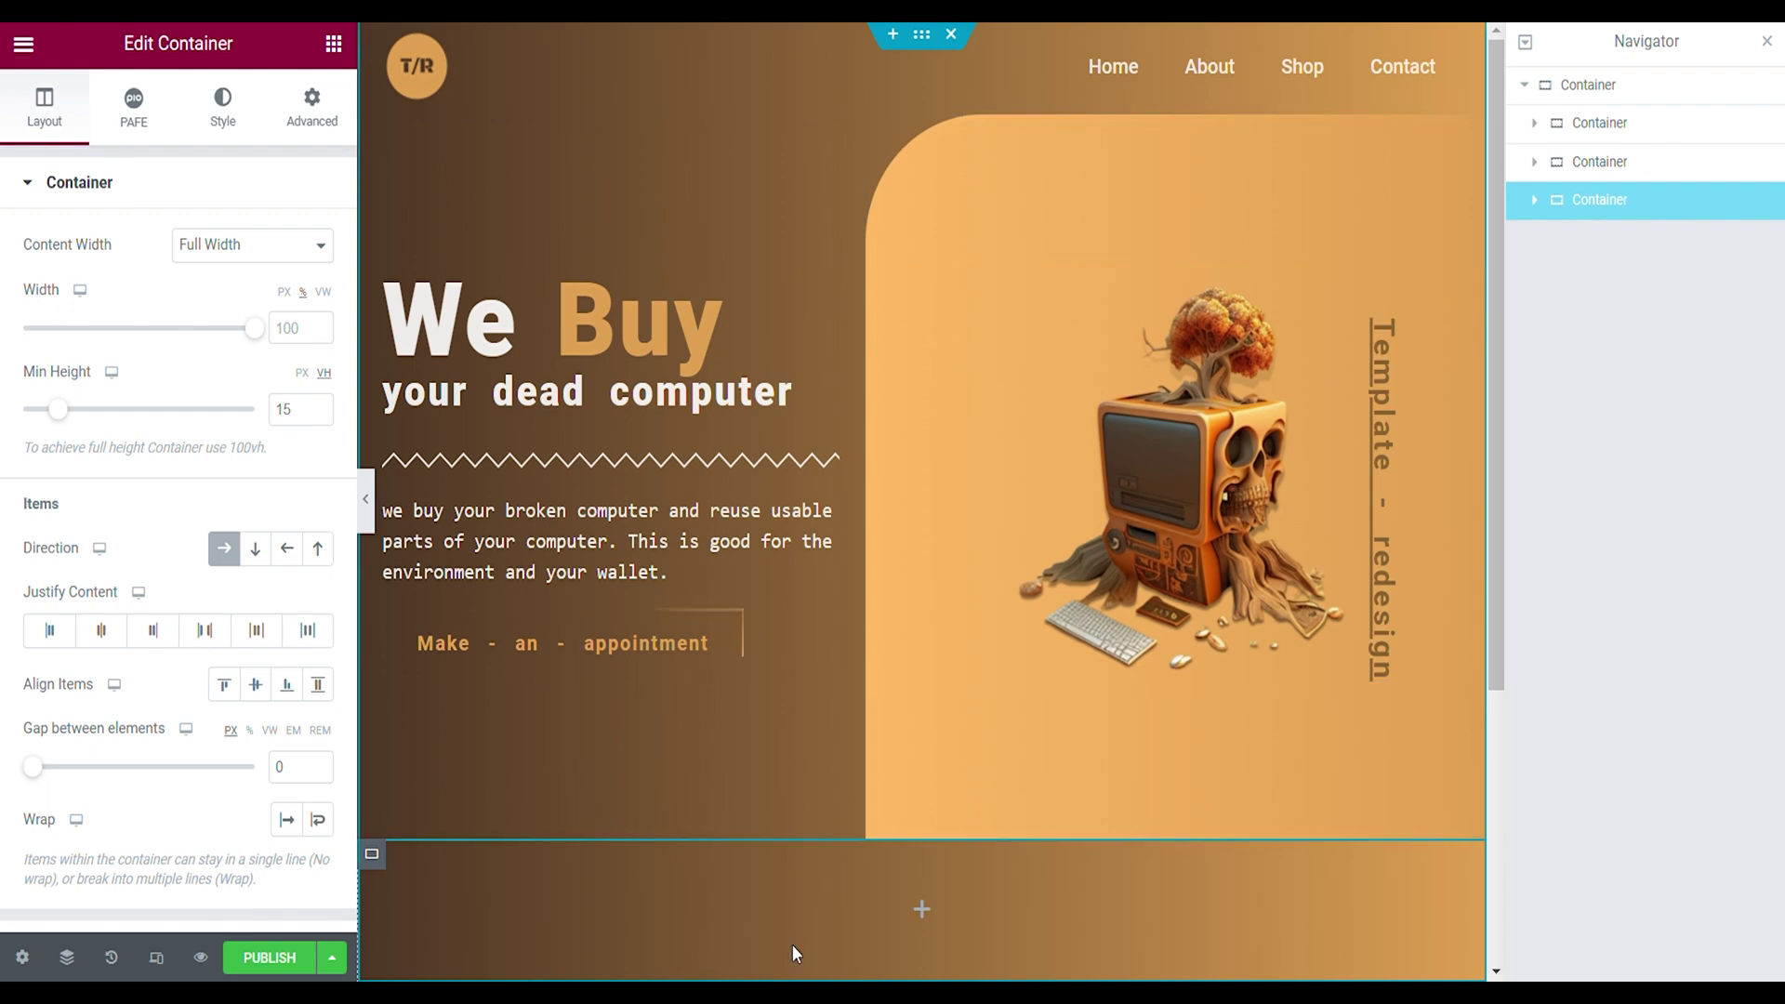
# Add an inner container to the bottom row with a width of 10% and padding of 0 on all sides
pyautogui.click(333, 47)
pyautogui.moveTo(92, 356); pyautogui.dragTo(742, 888)
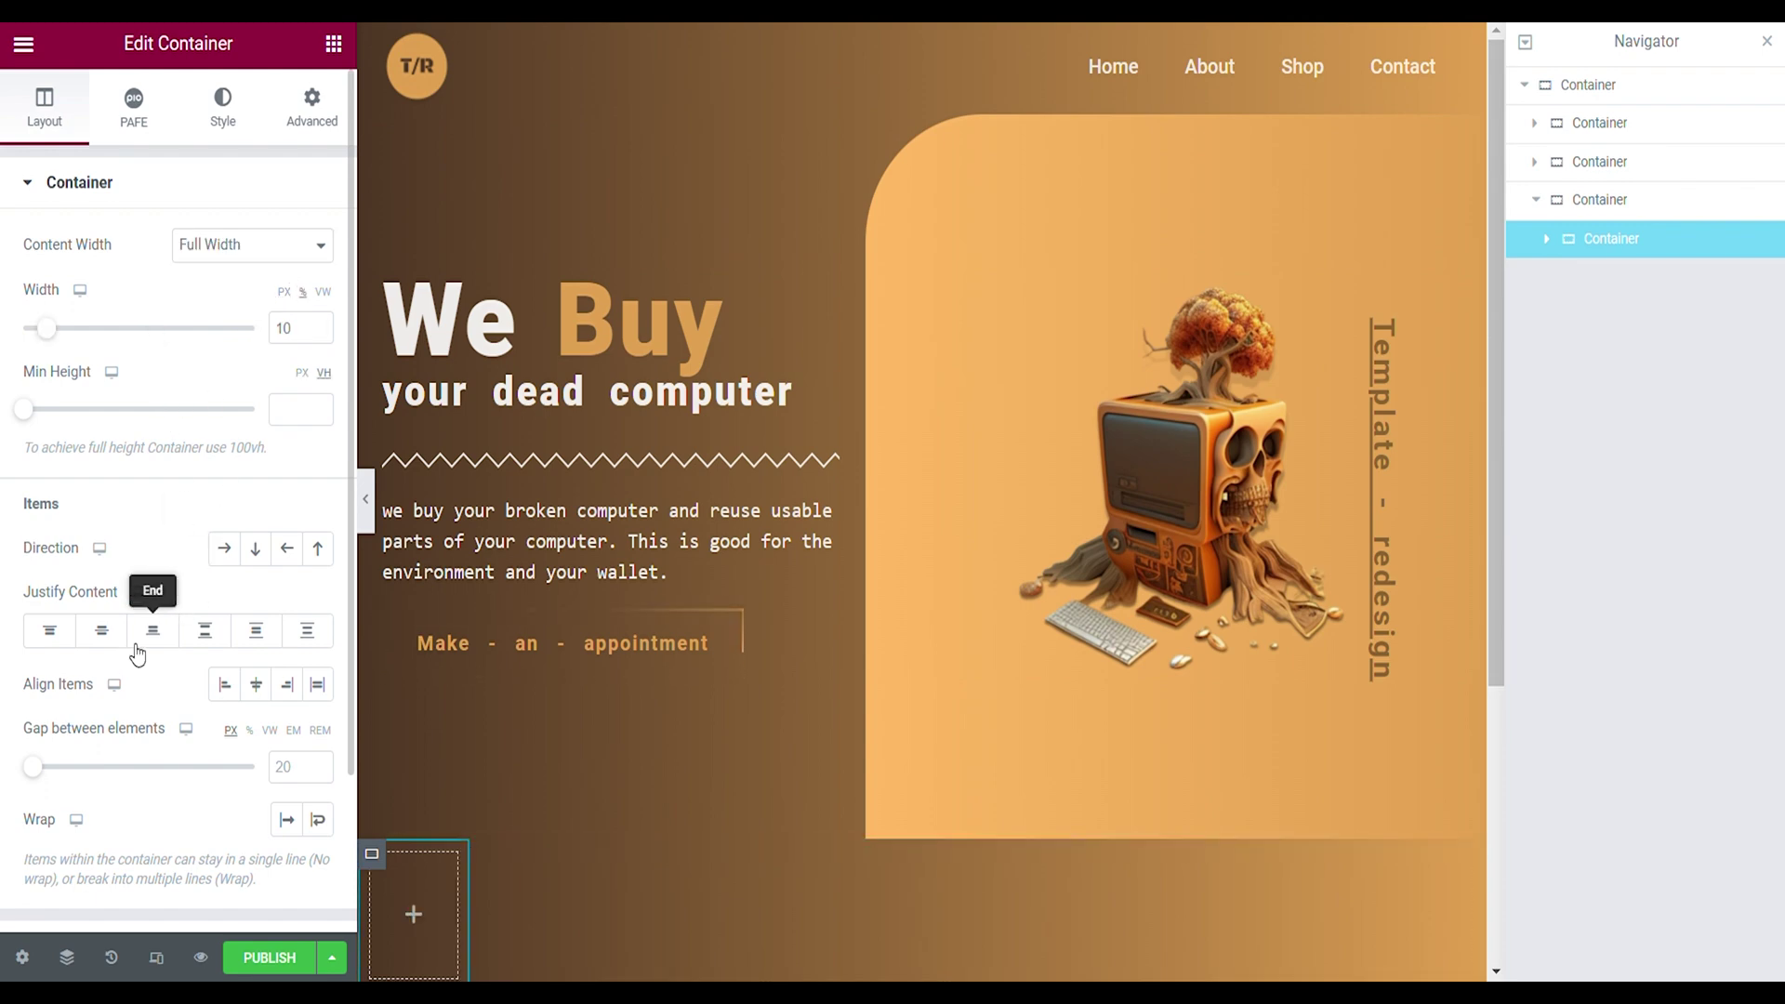
pyautogui.click(288, 113)
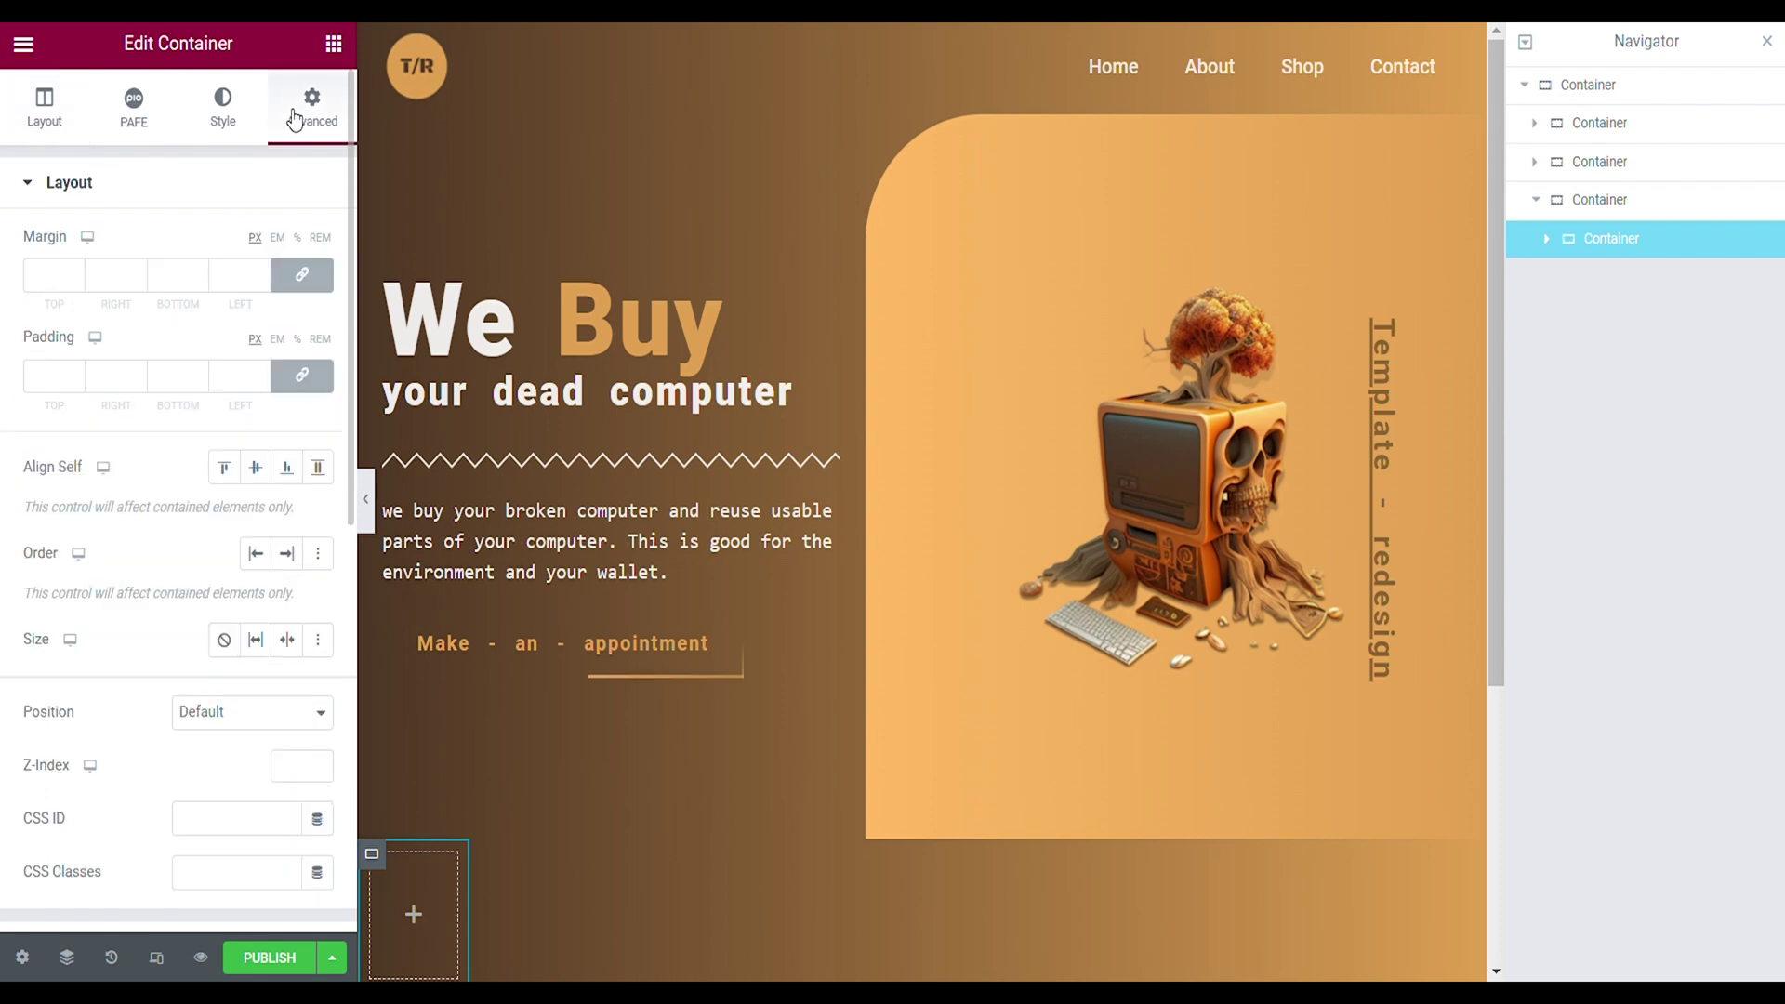
pyautogui.click(304, 377)
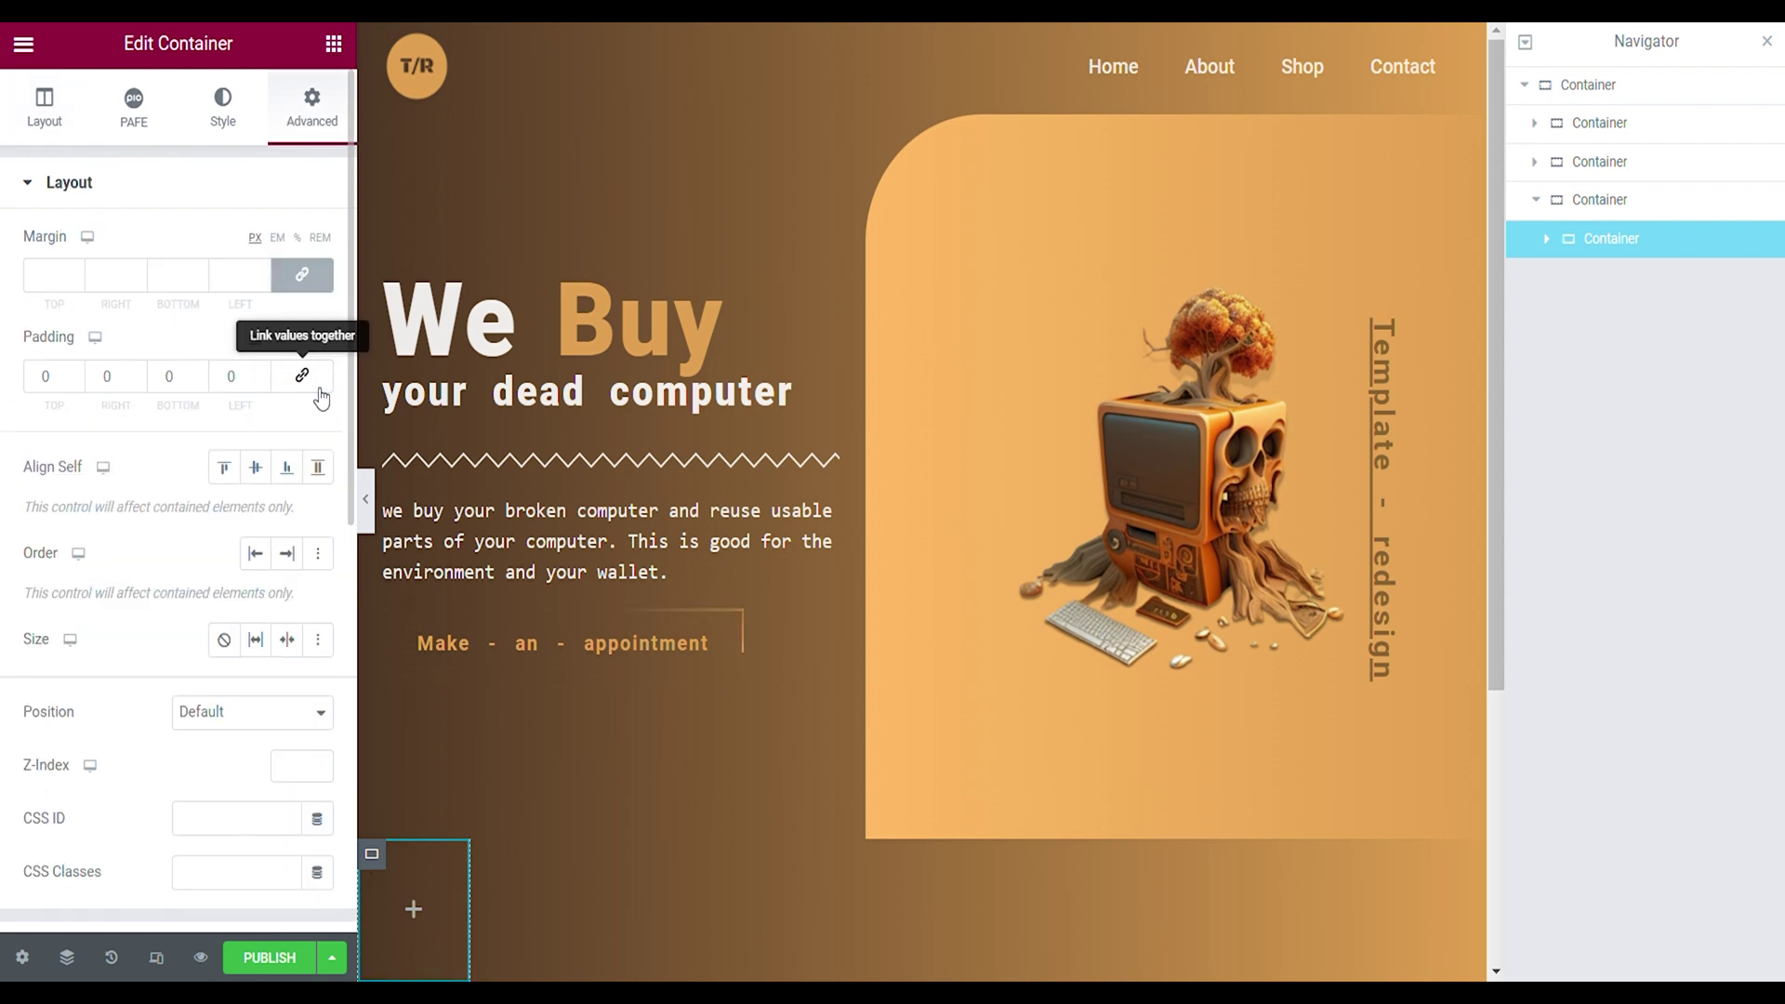
# Add another container below the bottom row with 100% width, 15 VH minimum height, horizontal row direction and items aligned to Start
pyautogui.click(333, 45)
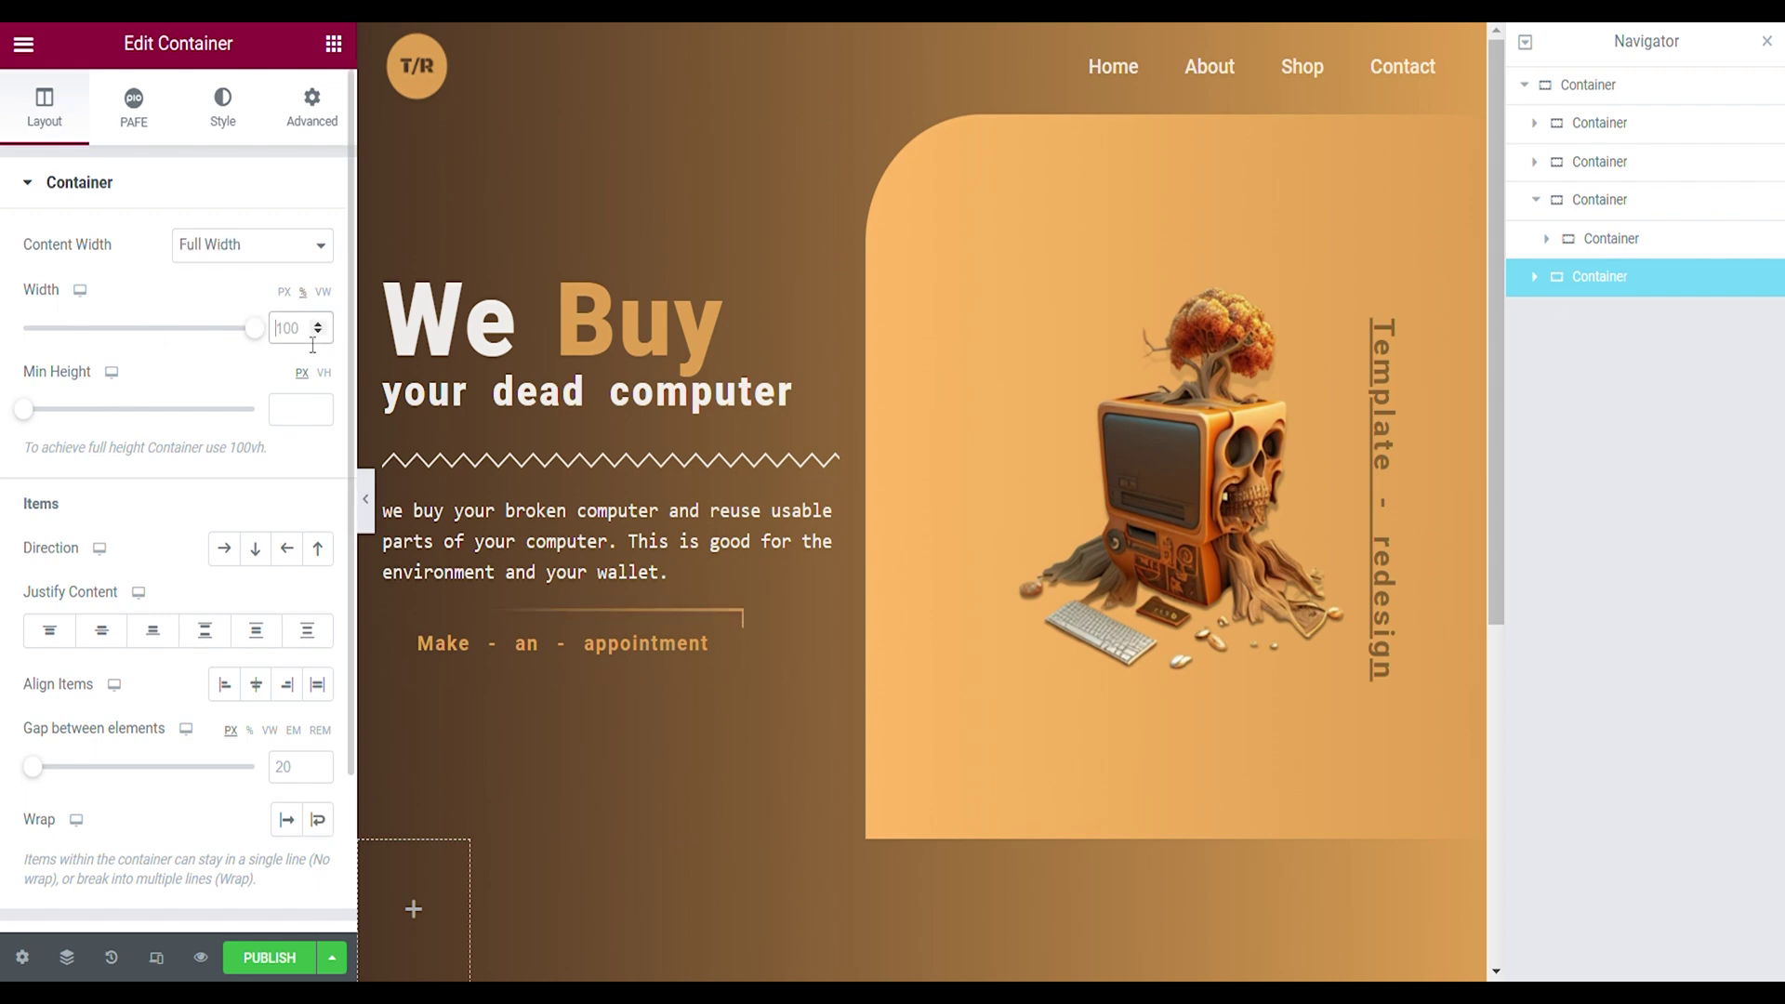
pyautogui.click(324, 373)
pyautogui.click(298, 409)
pyautogui.write('15')
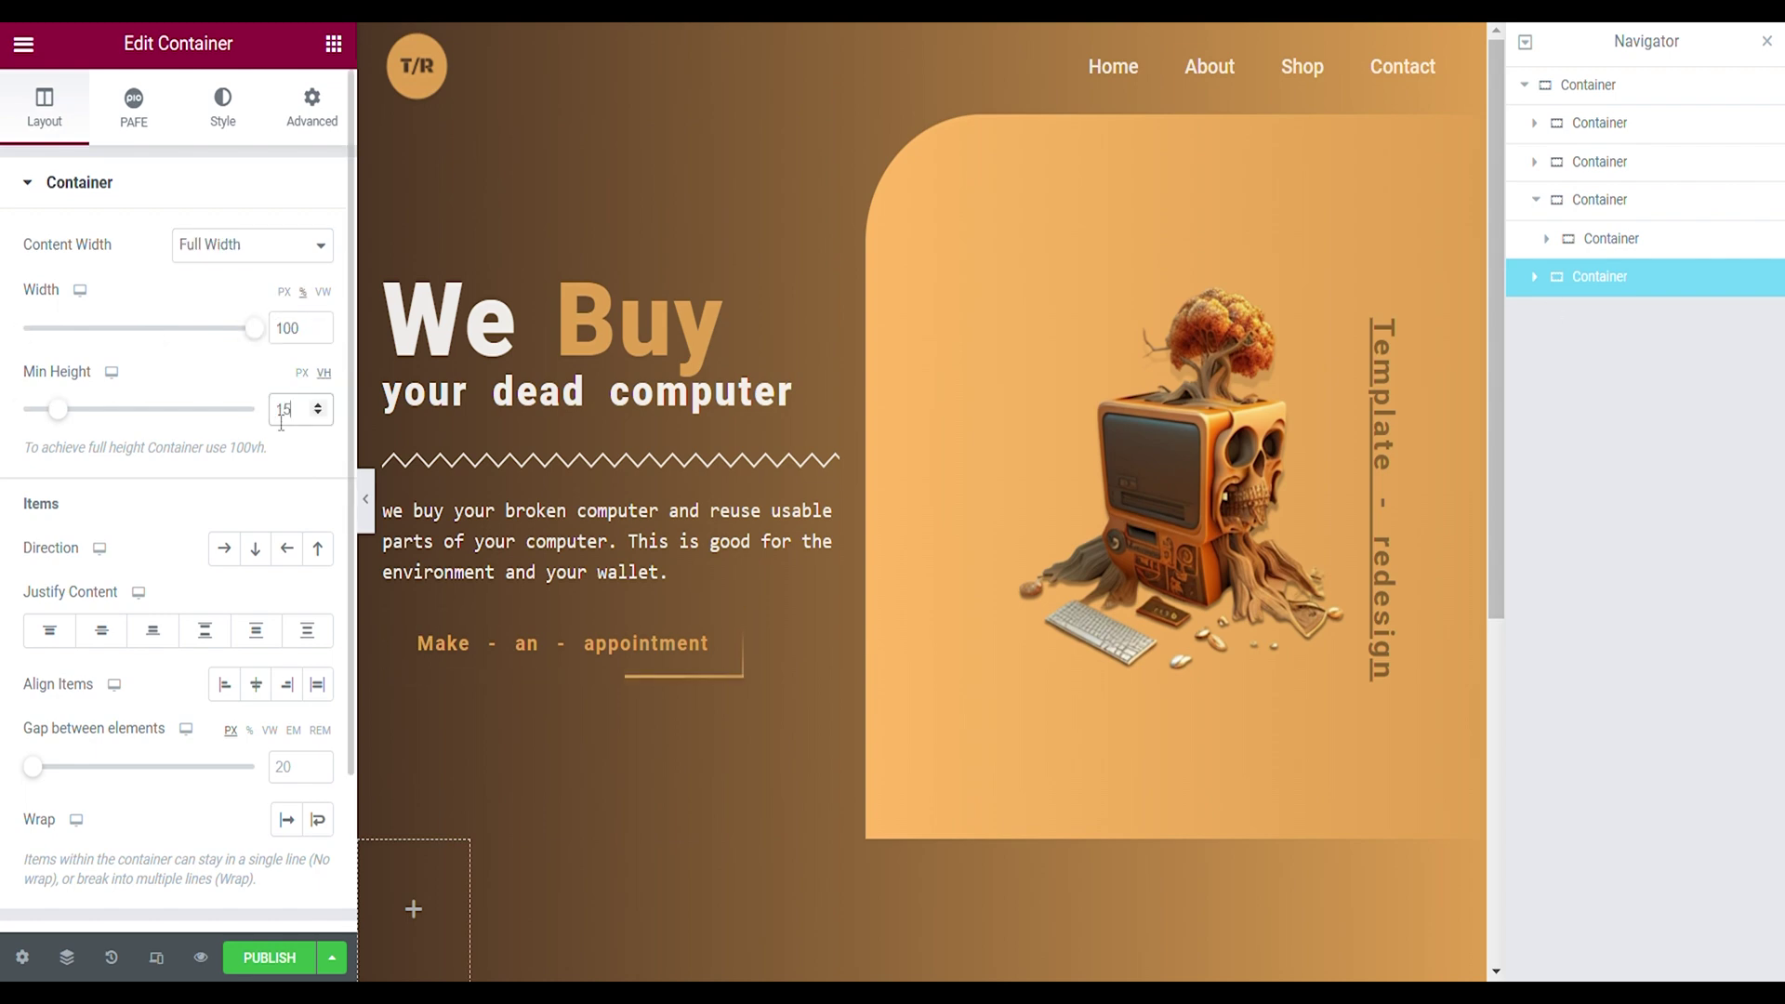
pyautogui.click(224, 554)
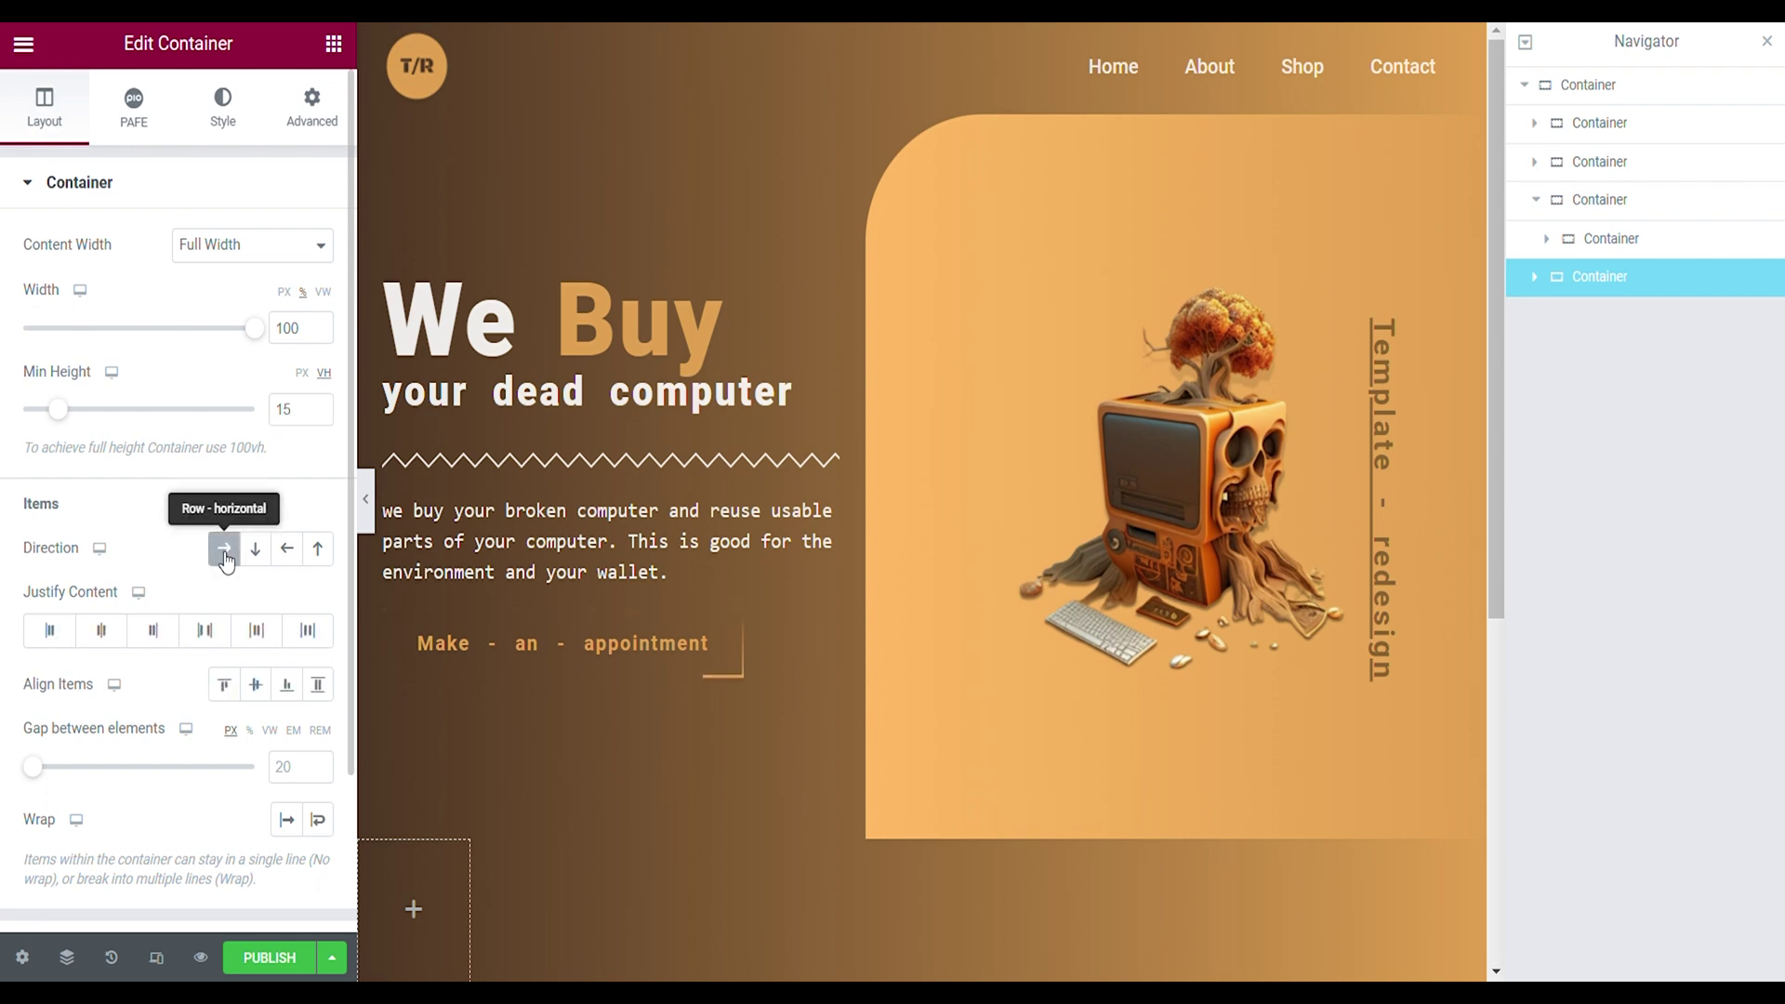
pyautogui.click(227, 688)
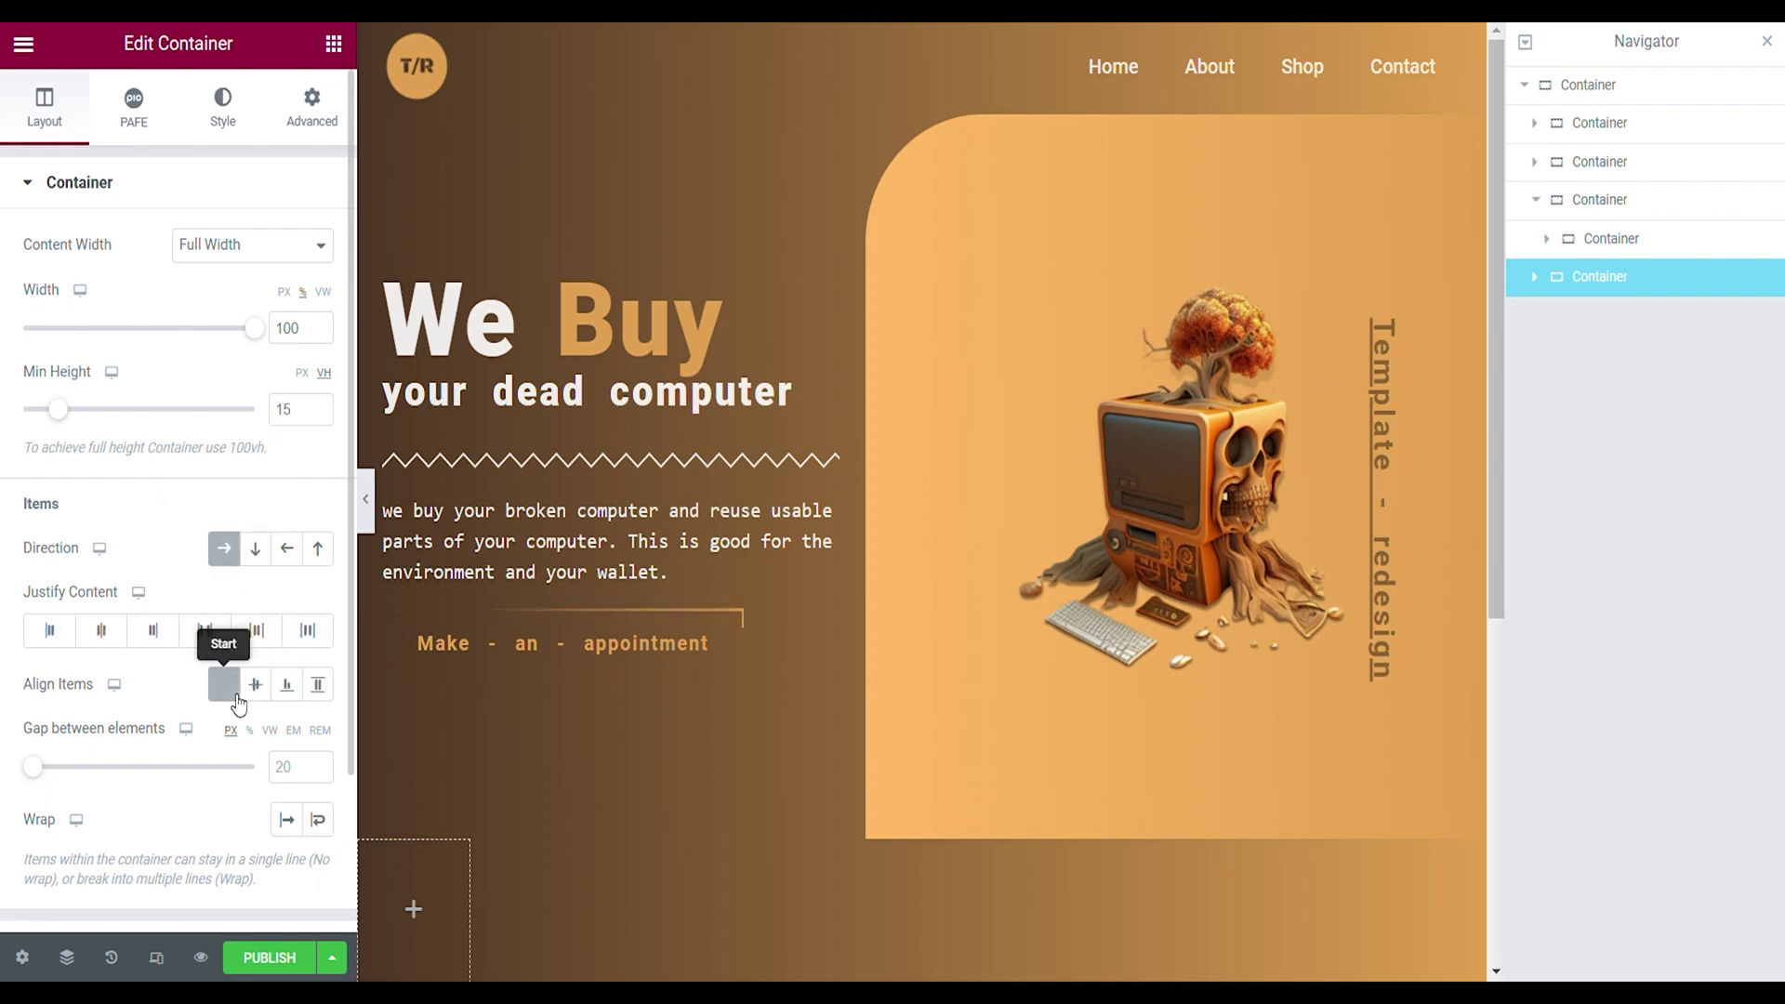
# Set the new container's gap between elements to 0 and nest it in the bottom row after the 10% container
pyautogui.click(290, 779)
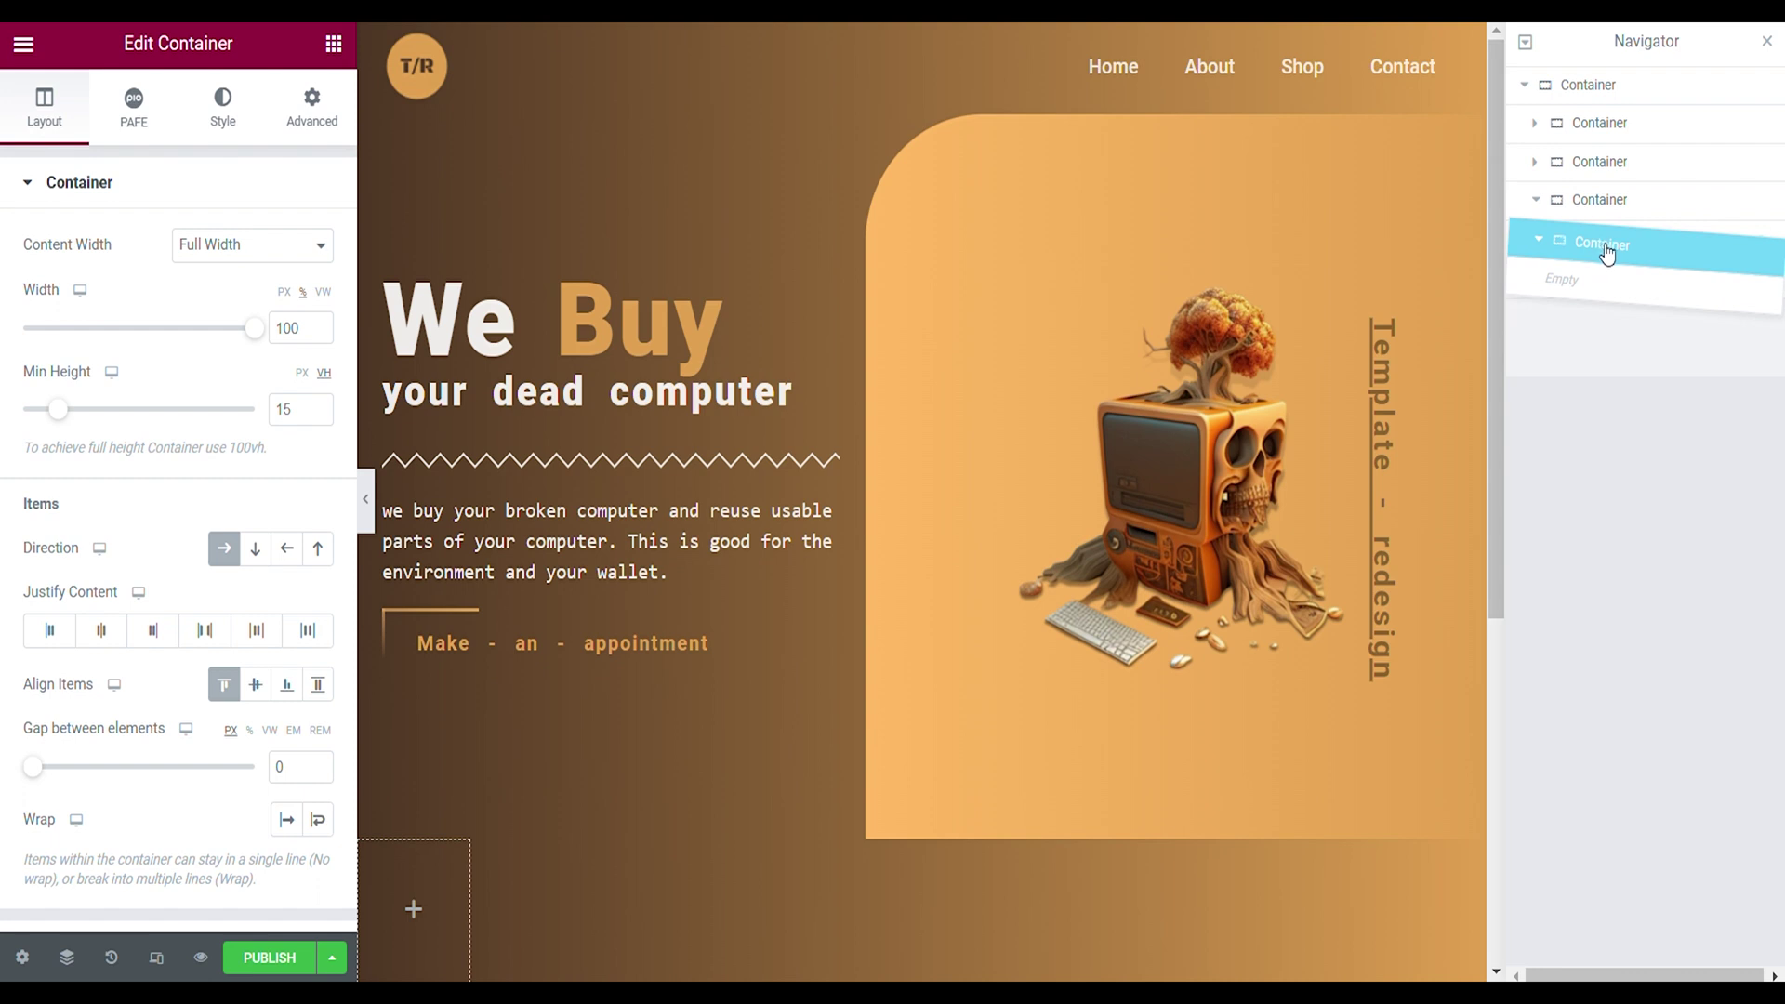
pyautogui.moveTo(1607, 254); pyautogui.dragTo(1612, 259)
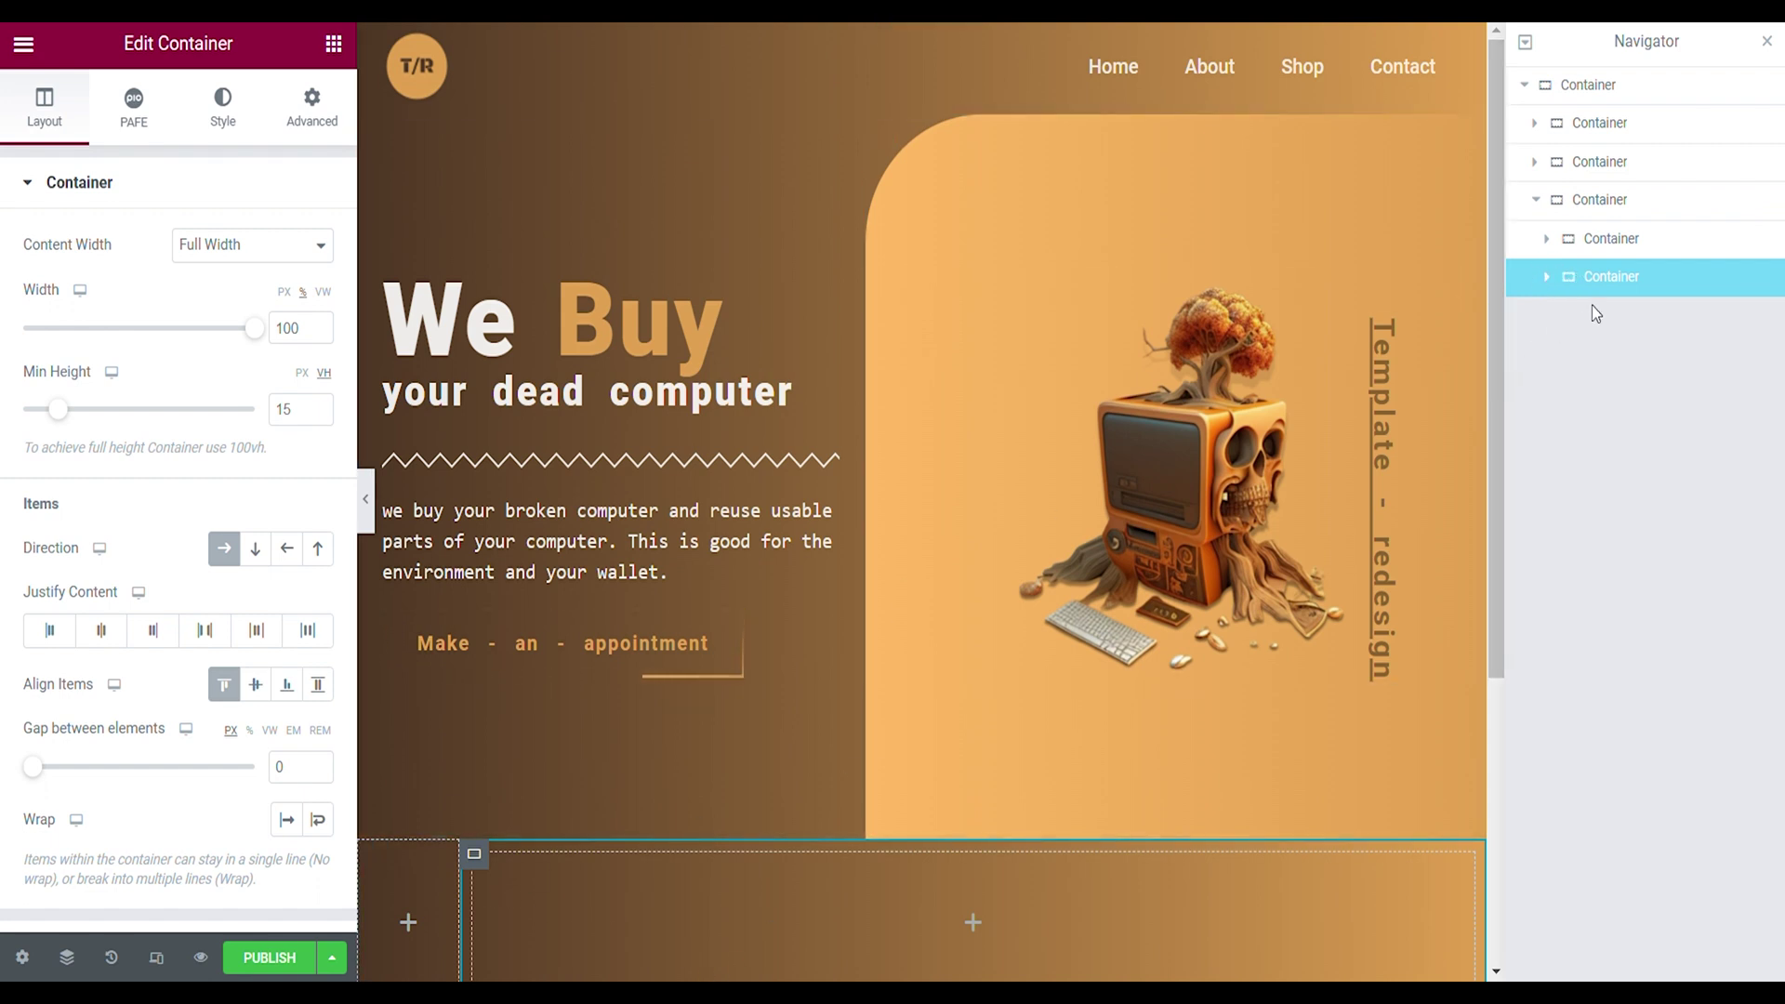
pyautogui.click(1603, 203)
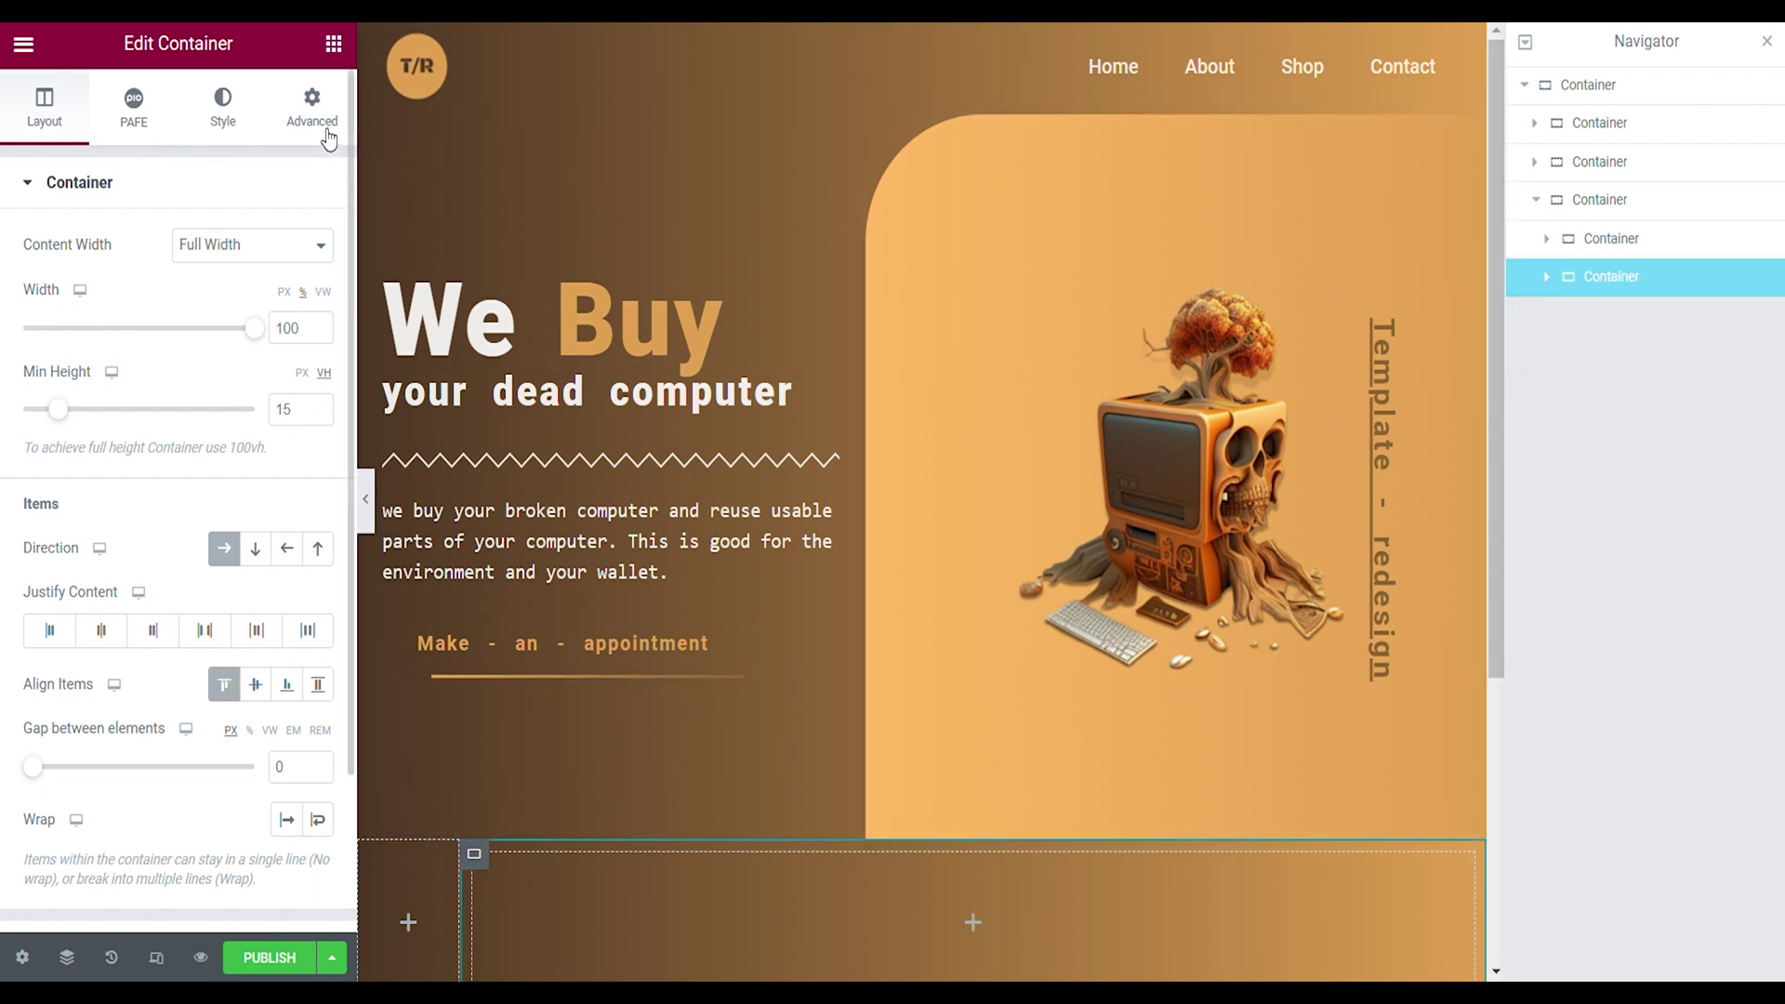
# Set the nested wide container's padding to 0 on all sides and its background to the solid color #4D3624
pyautogui.click(312, 104)
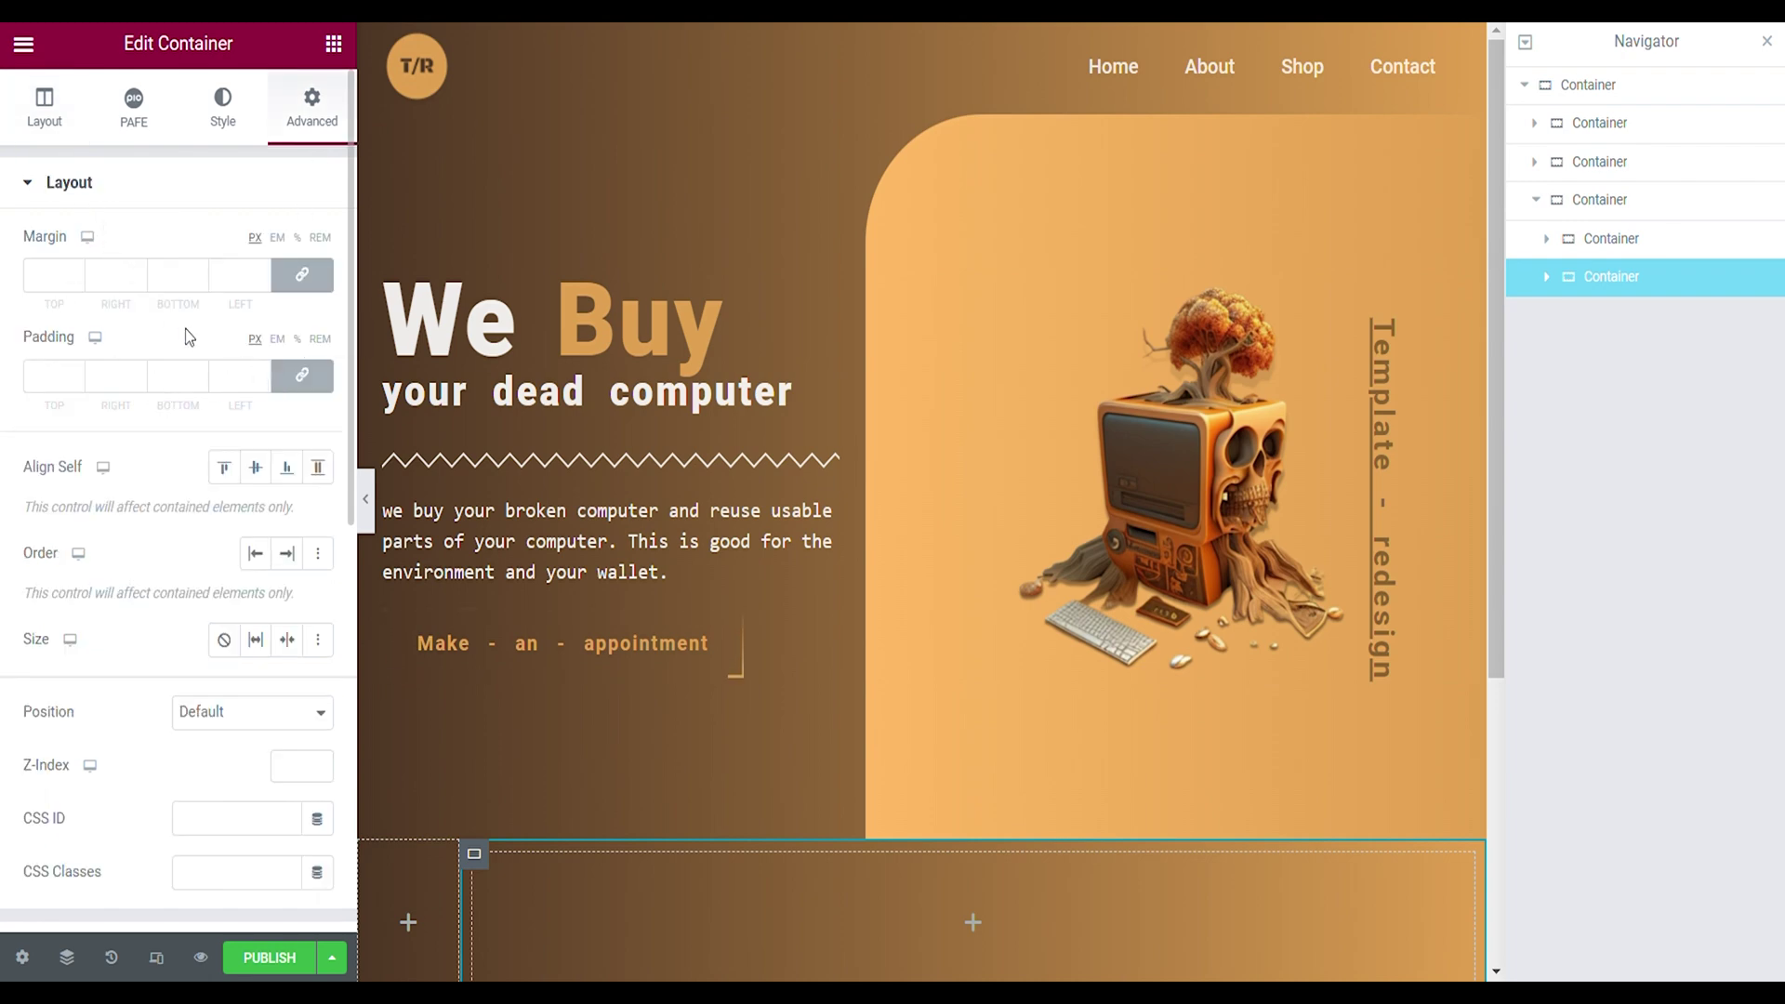
pyautogui.click(302, 376)
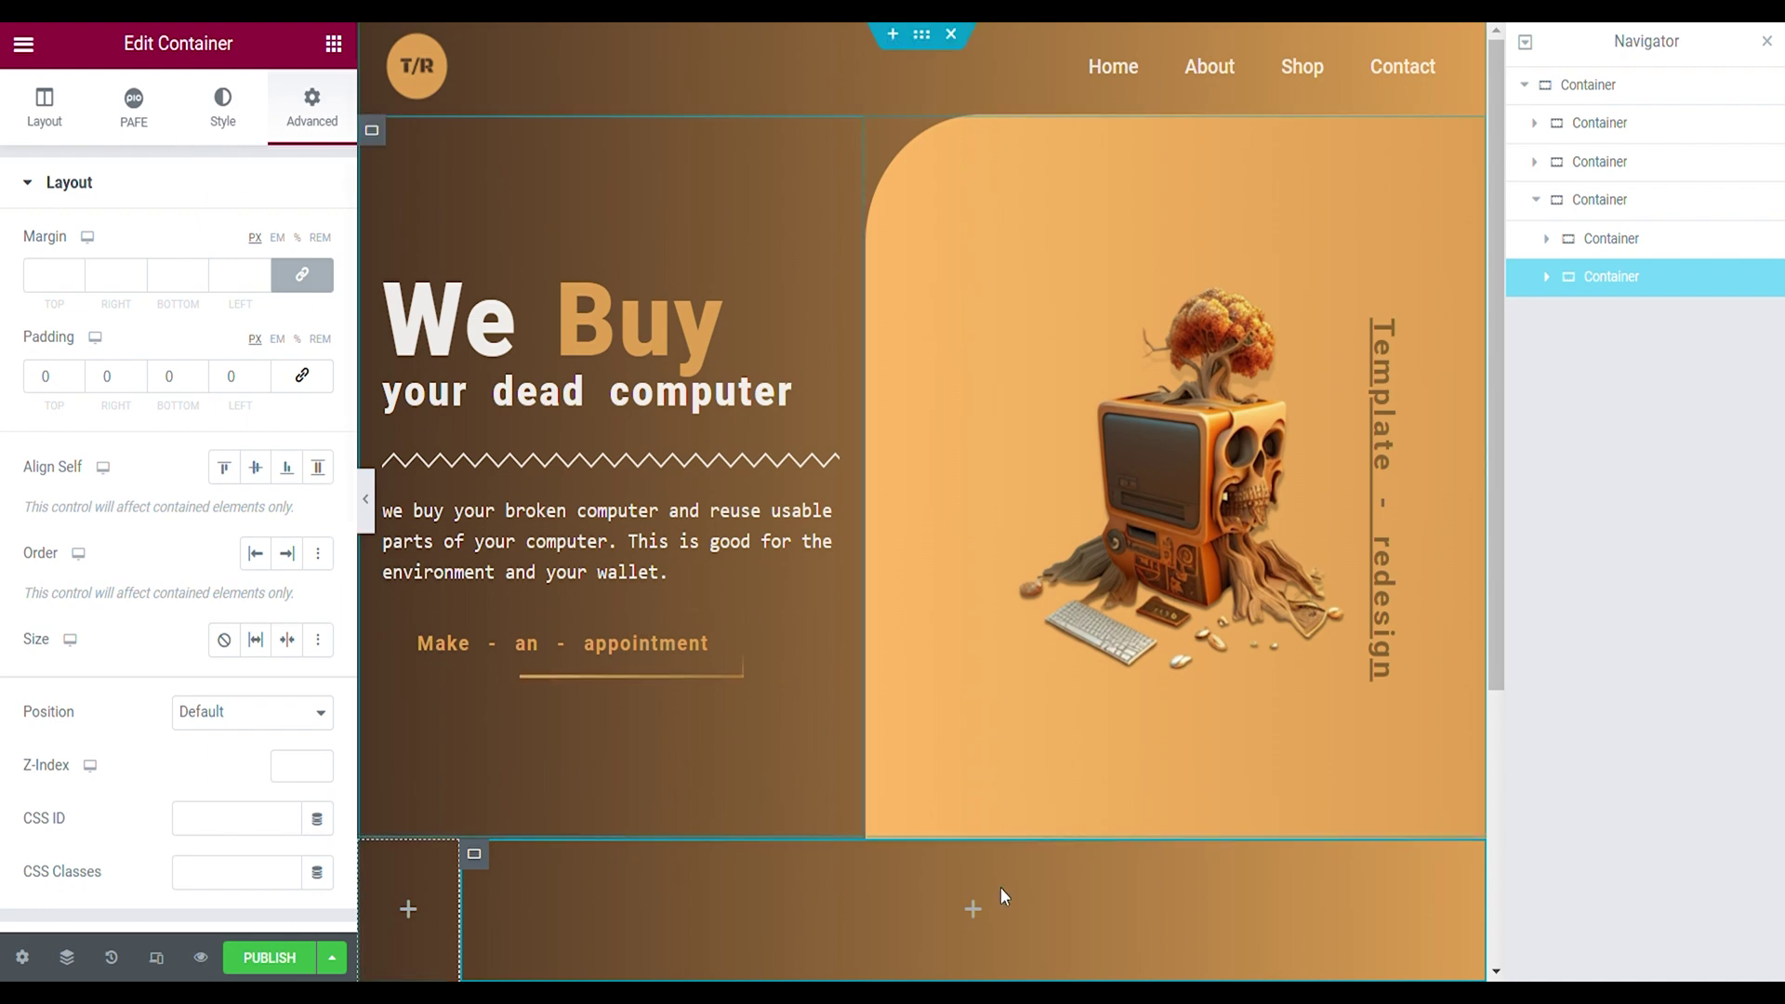
pyautogui.click(223, 104)
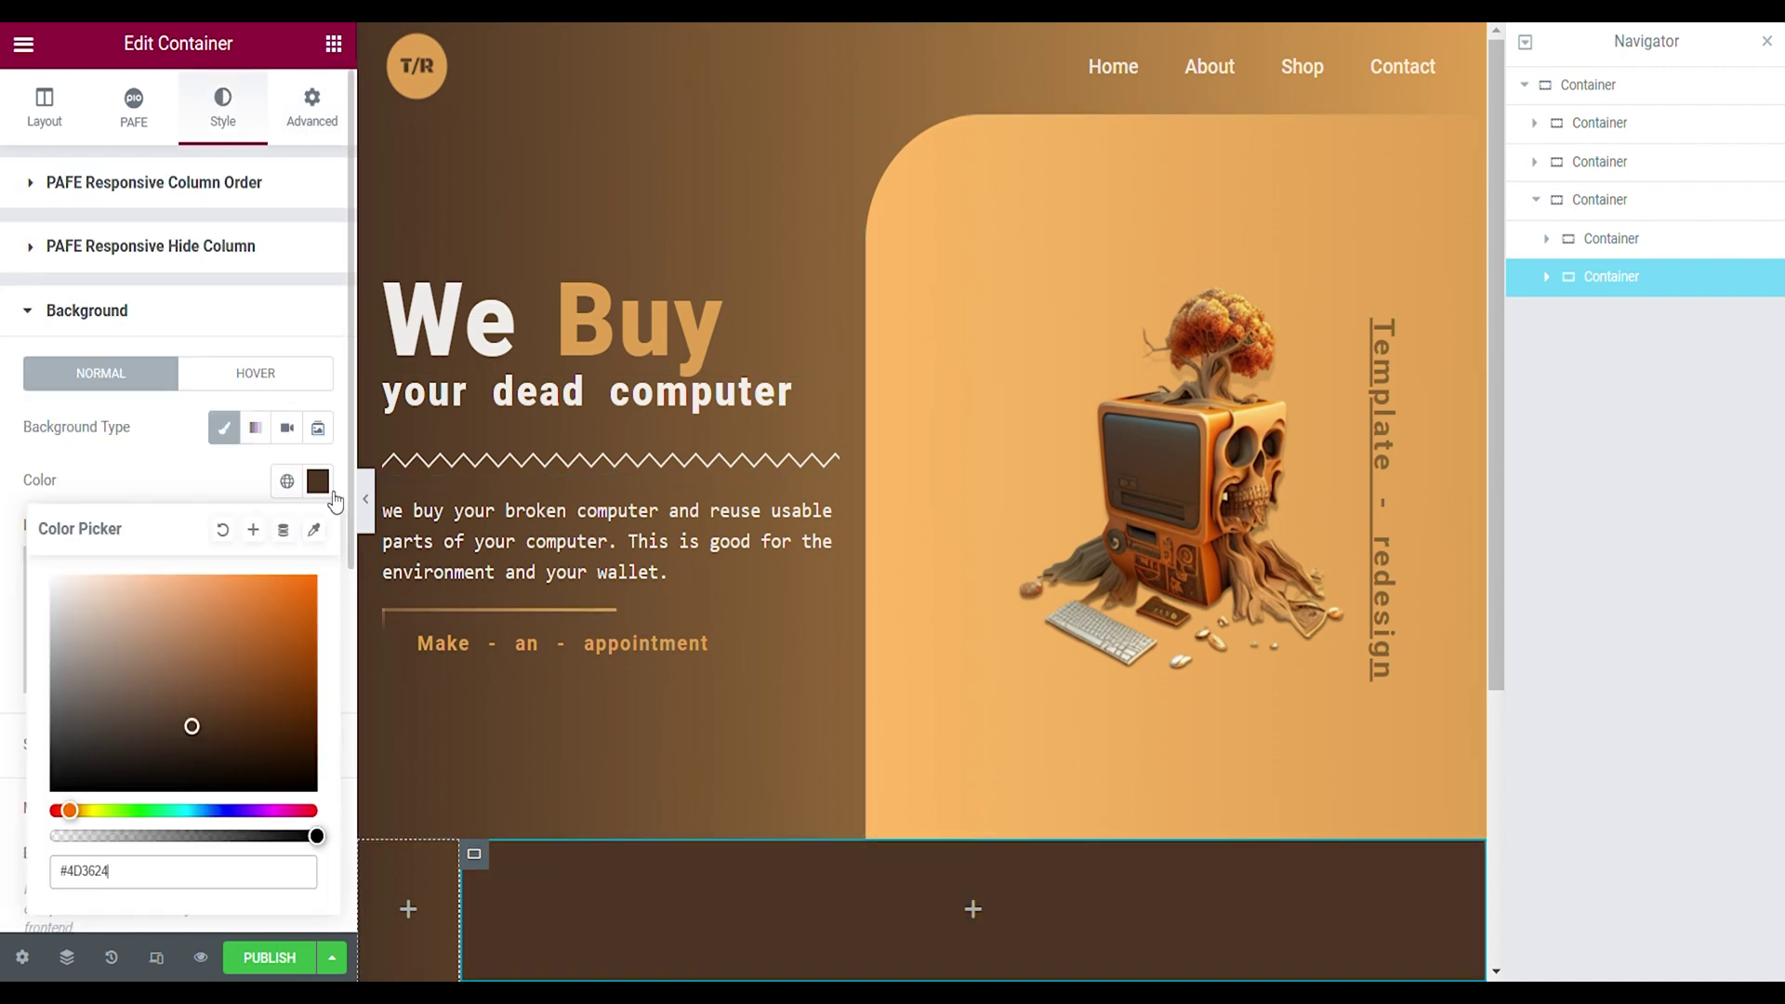
pyautogui.press('Escape')
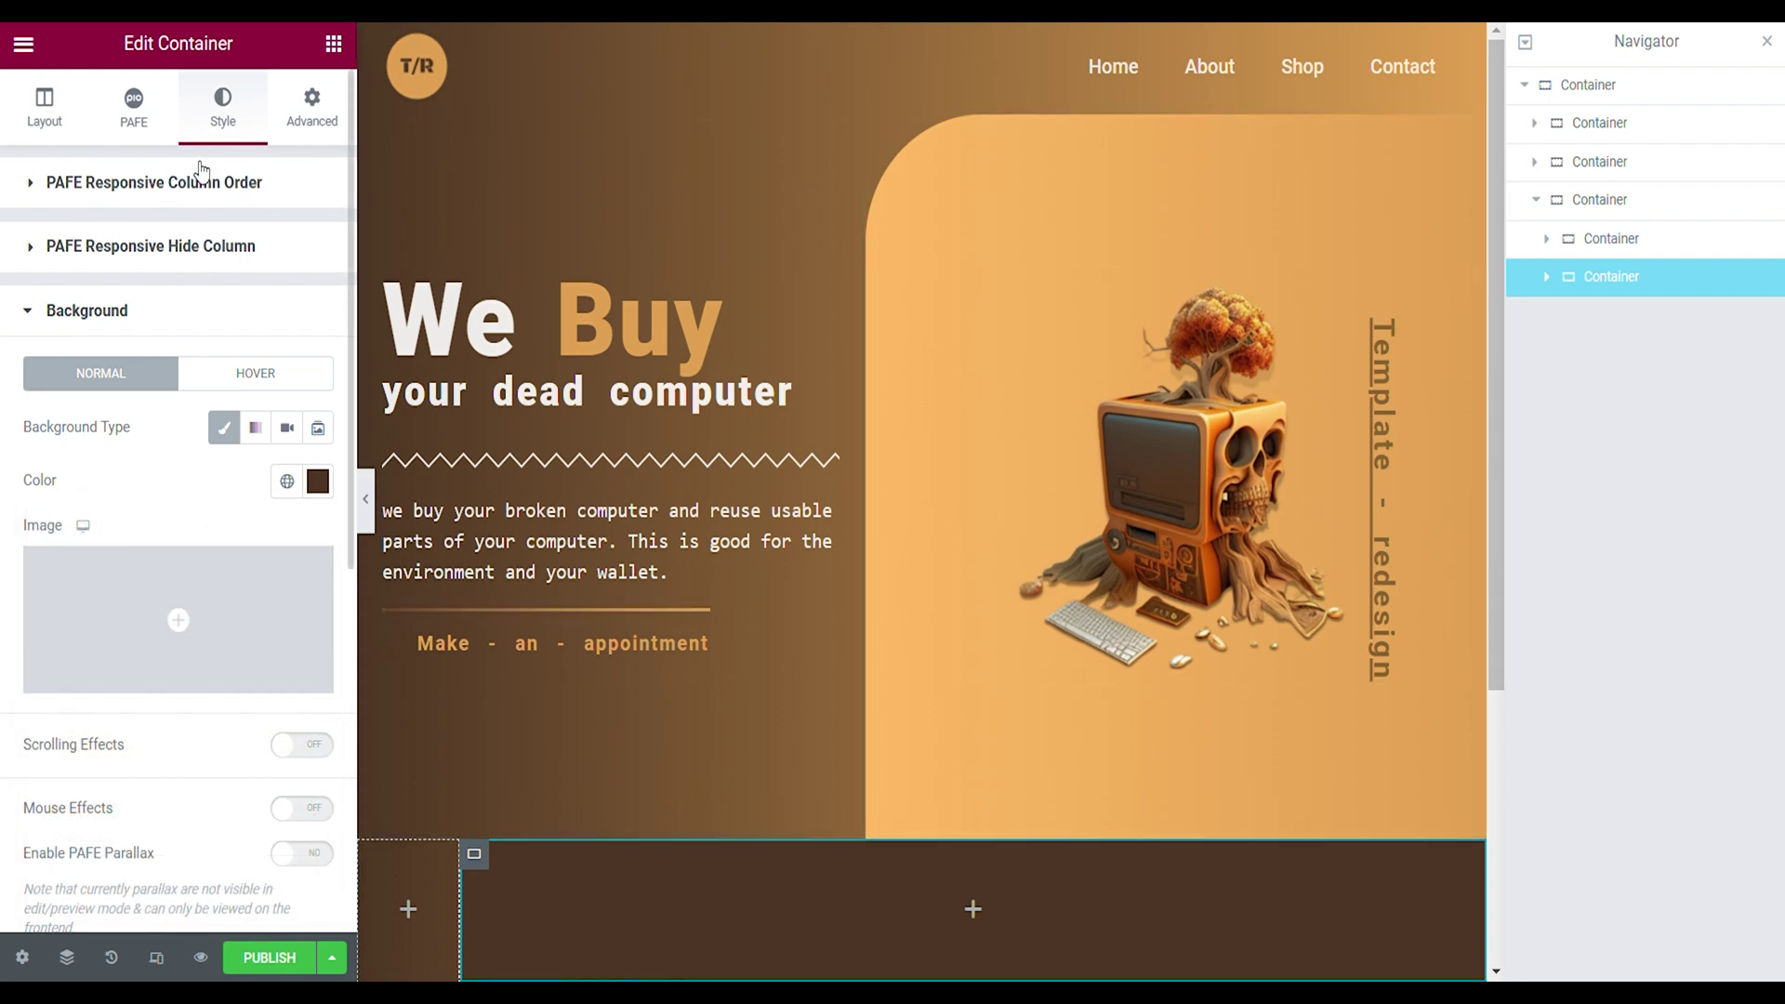
# Round only the top-left corner of the dark container with a 100 px border radius, keeping the other corners at 0
pyautogui.scroll(-6, 175, 403)
pyautogui.click(119, 684)
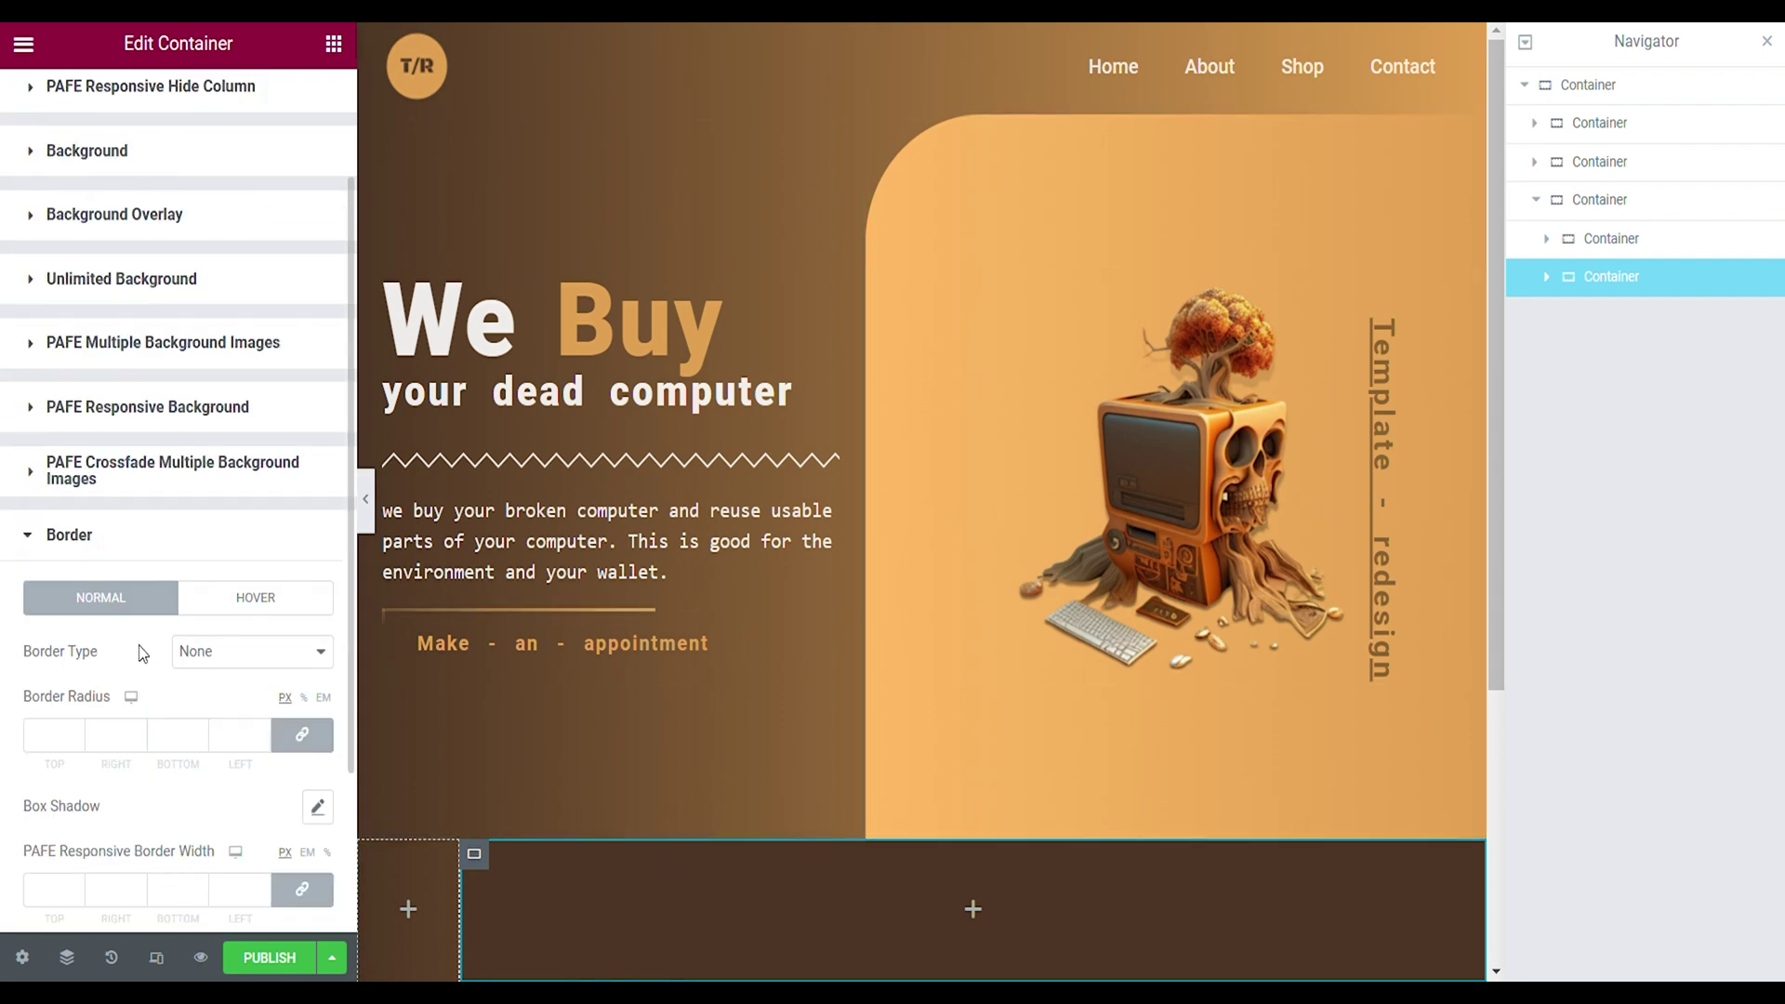
pyautogui.scroll(-2, 139, 666)
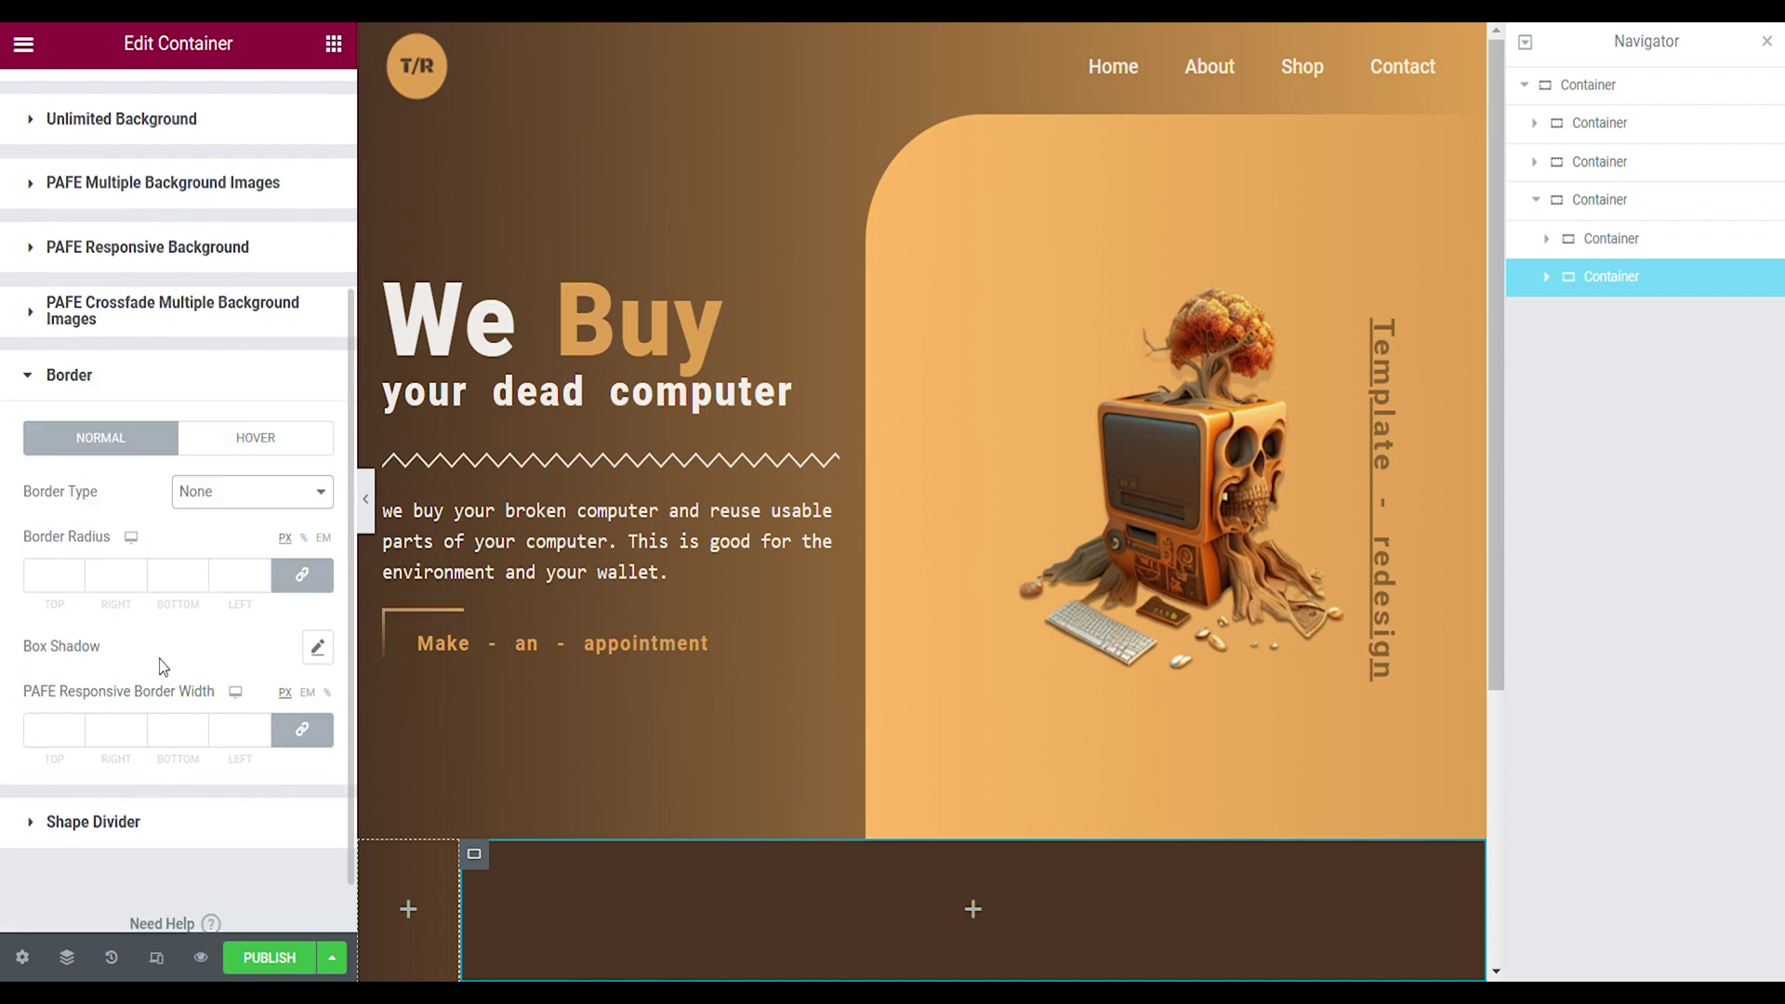
pyautogui.click(302, 575)
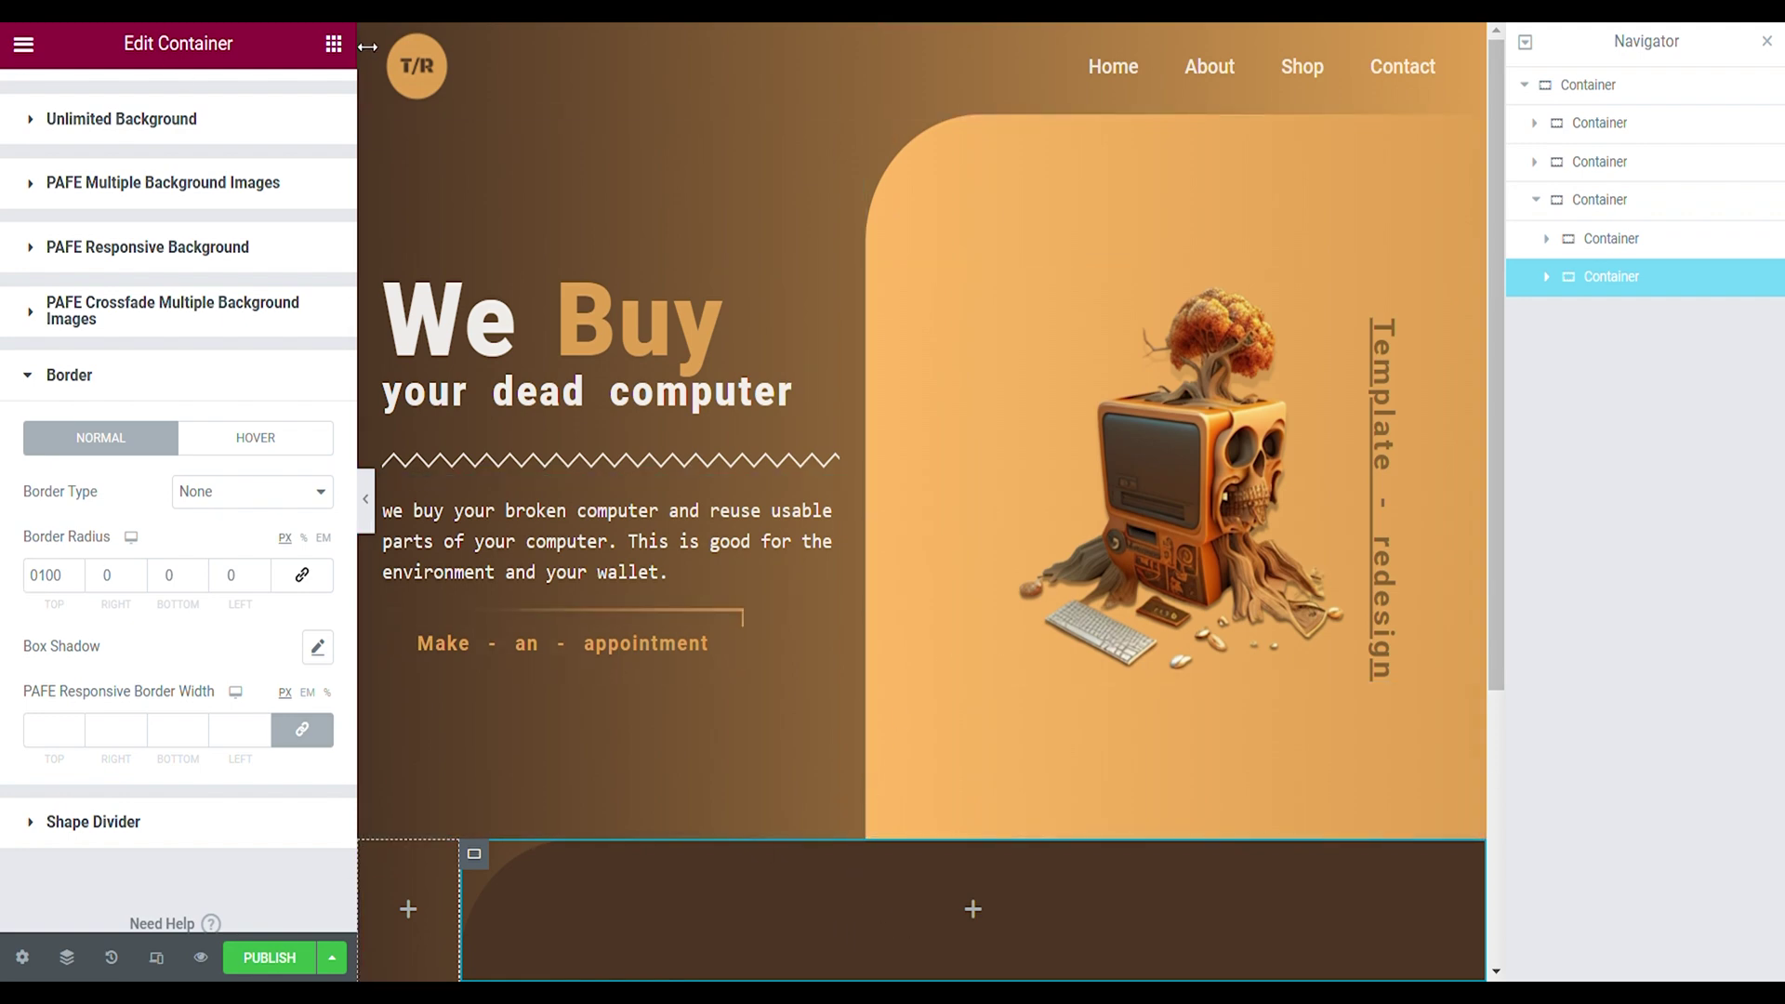
# Add an inner container to the dark rounded container with a width of 20% and a minimum height of 15 VH
pyautogui.click(259, 241)
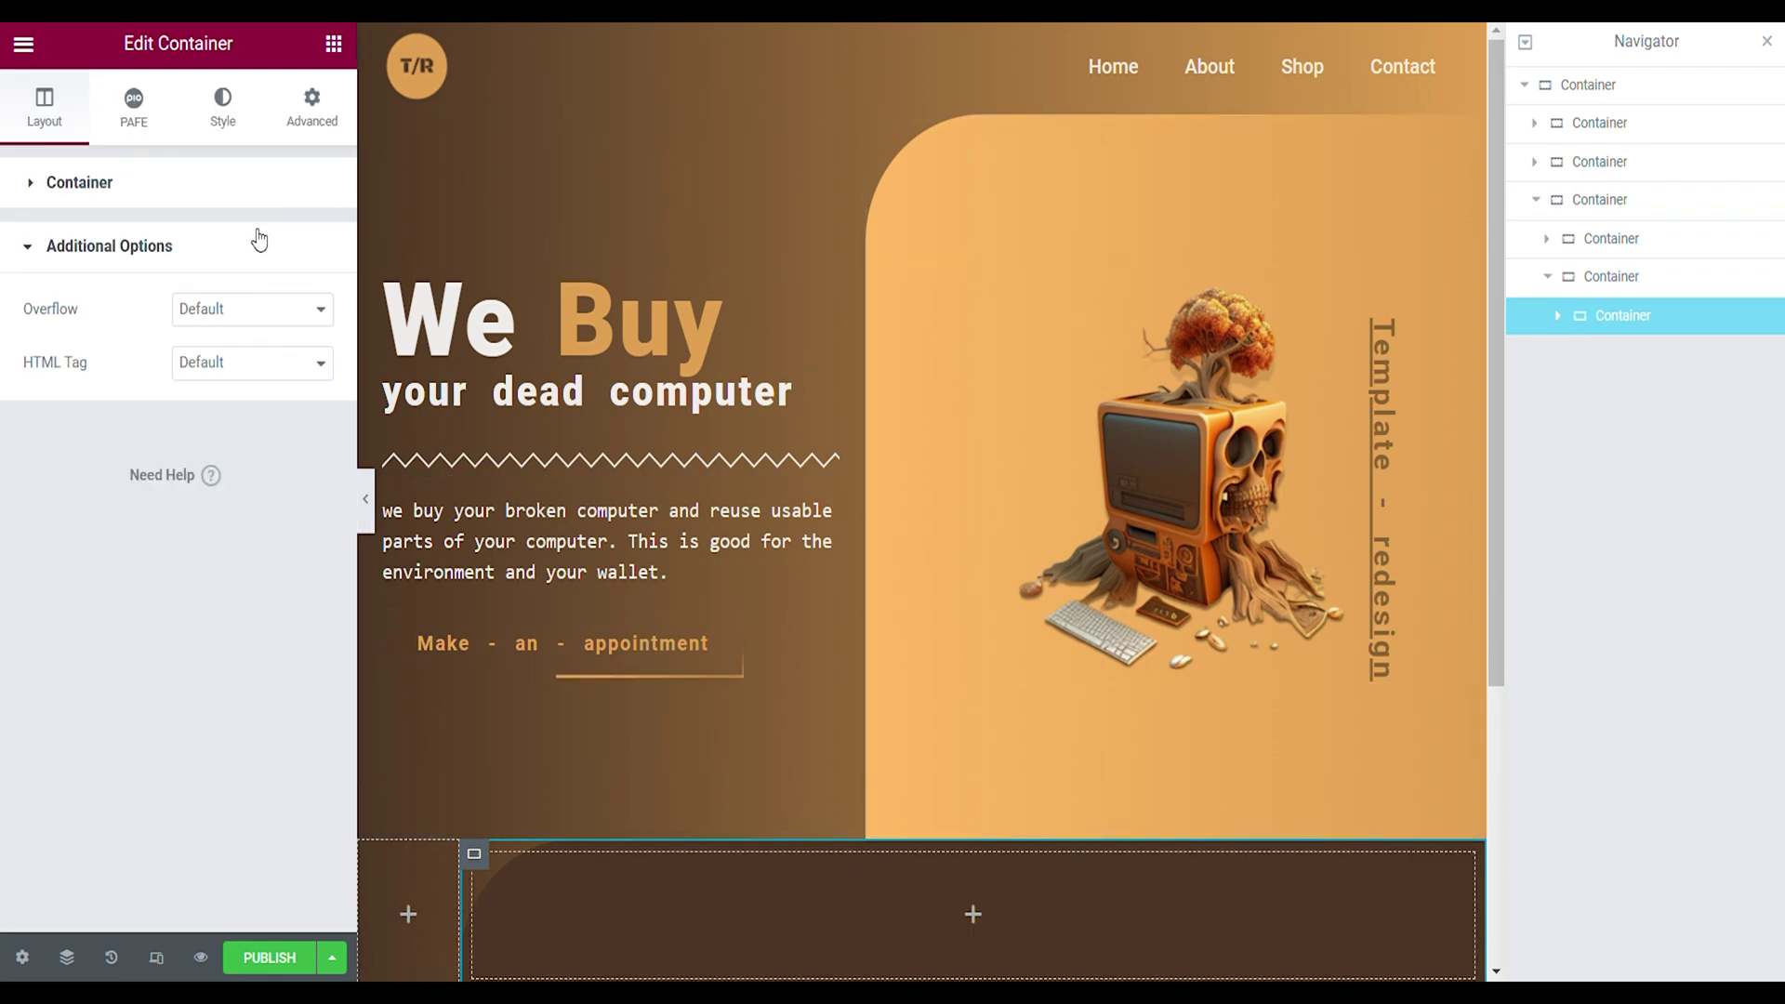
pyautogui.click(246, 204)
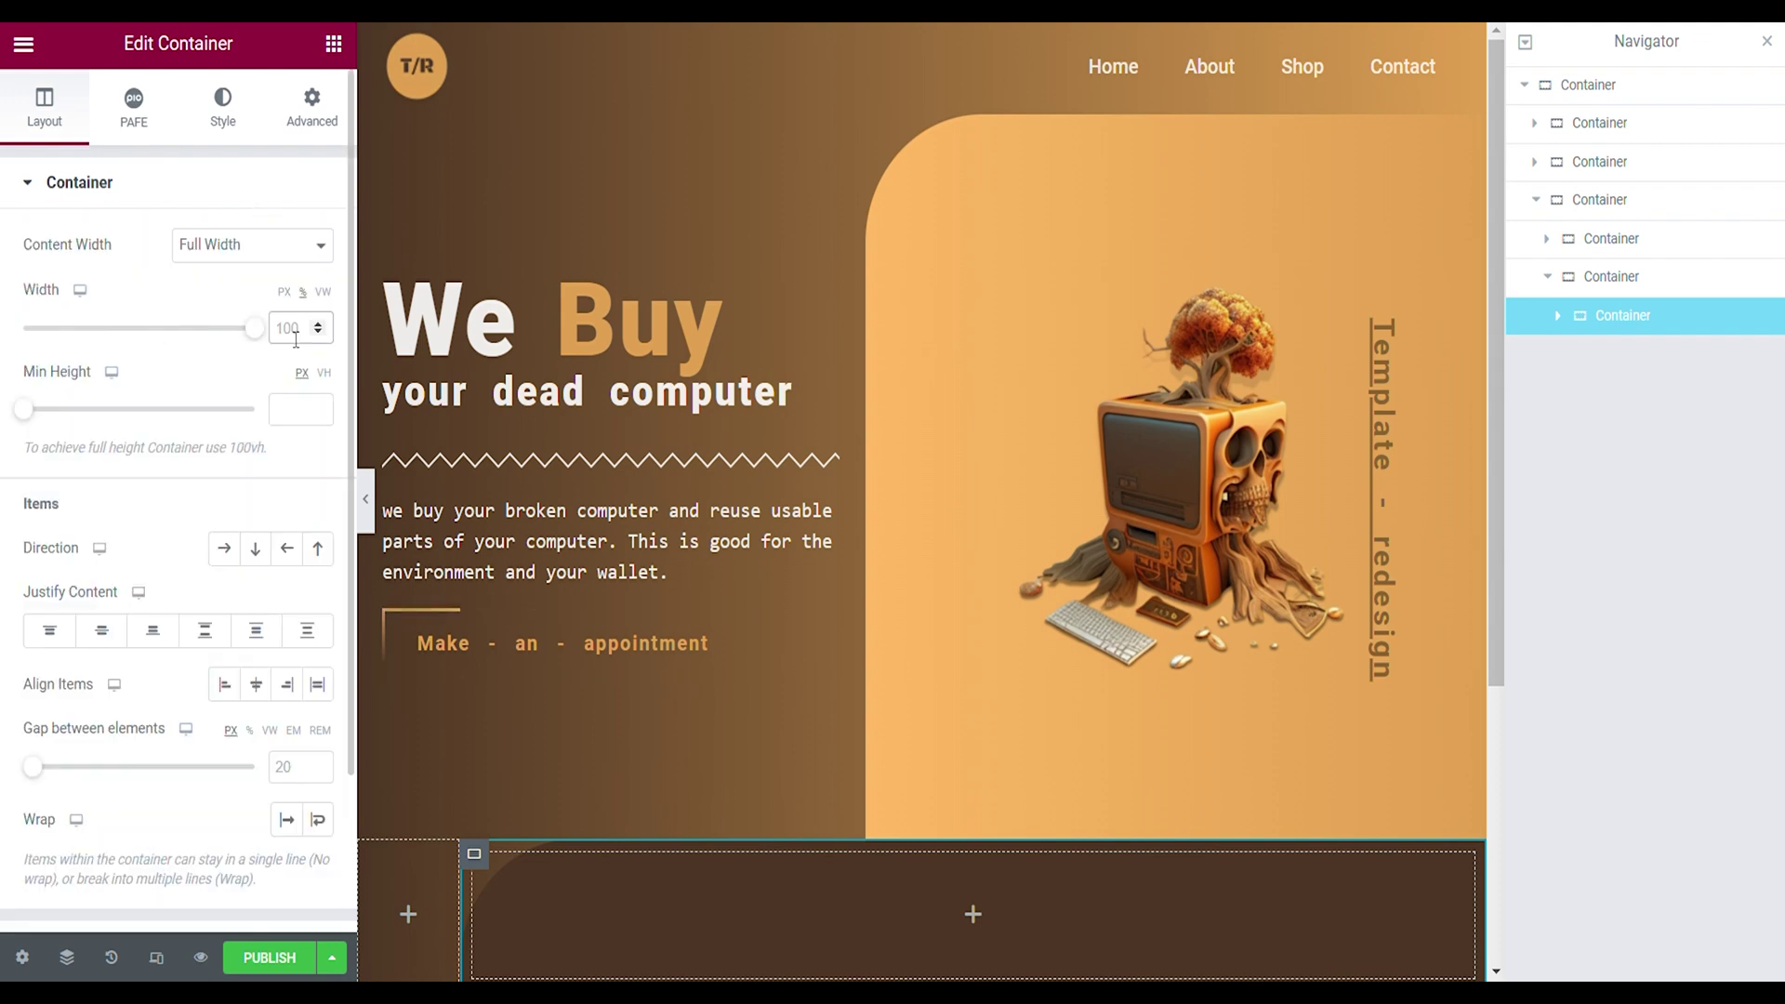
pyautogui.write('20')
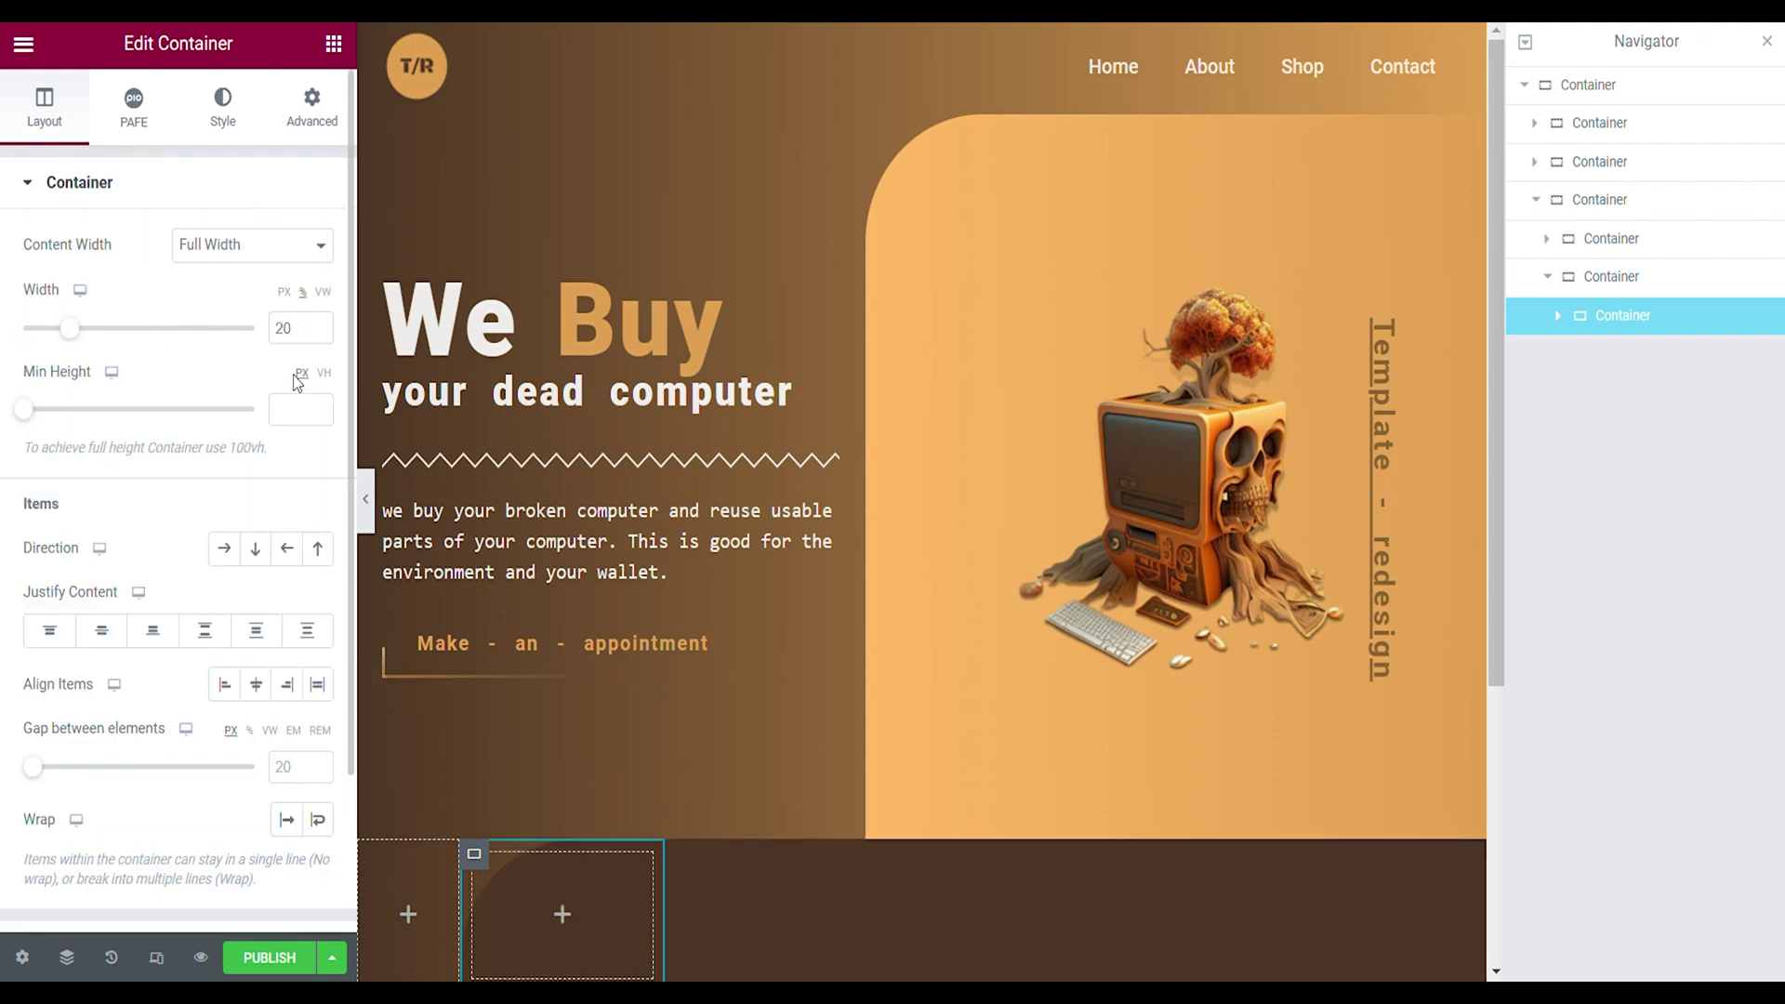
pyautogui.click(324, 373)
pyautogui.click(295, 418)
pyautogui.write('15')
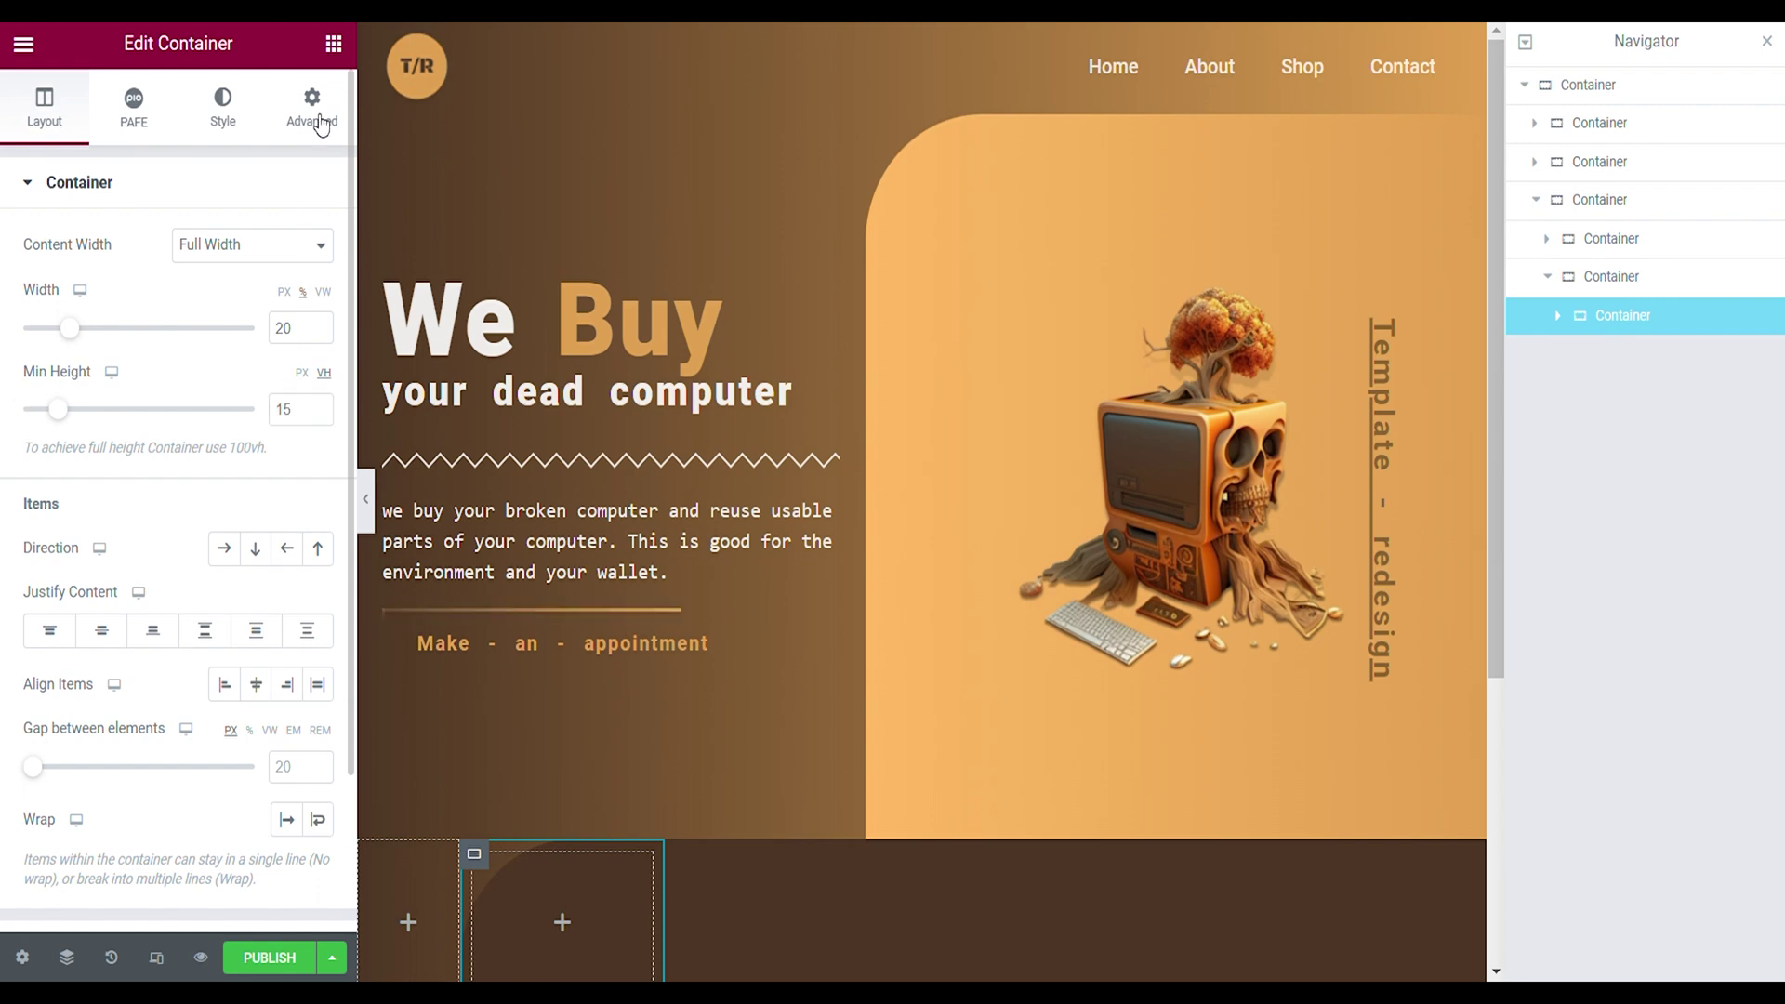
# Set the 20% container's padding to 0 on all sides and arrange its items in a vertical column centered in both directions
pyautogui.click(321, 125)
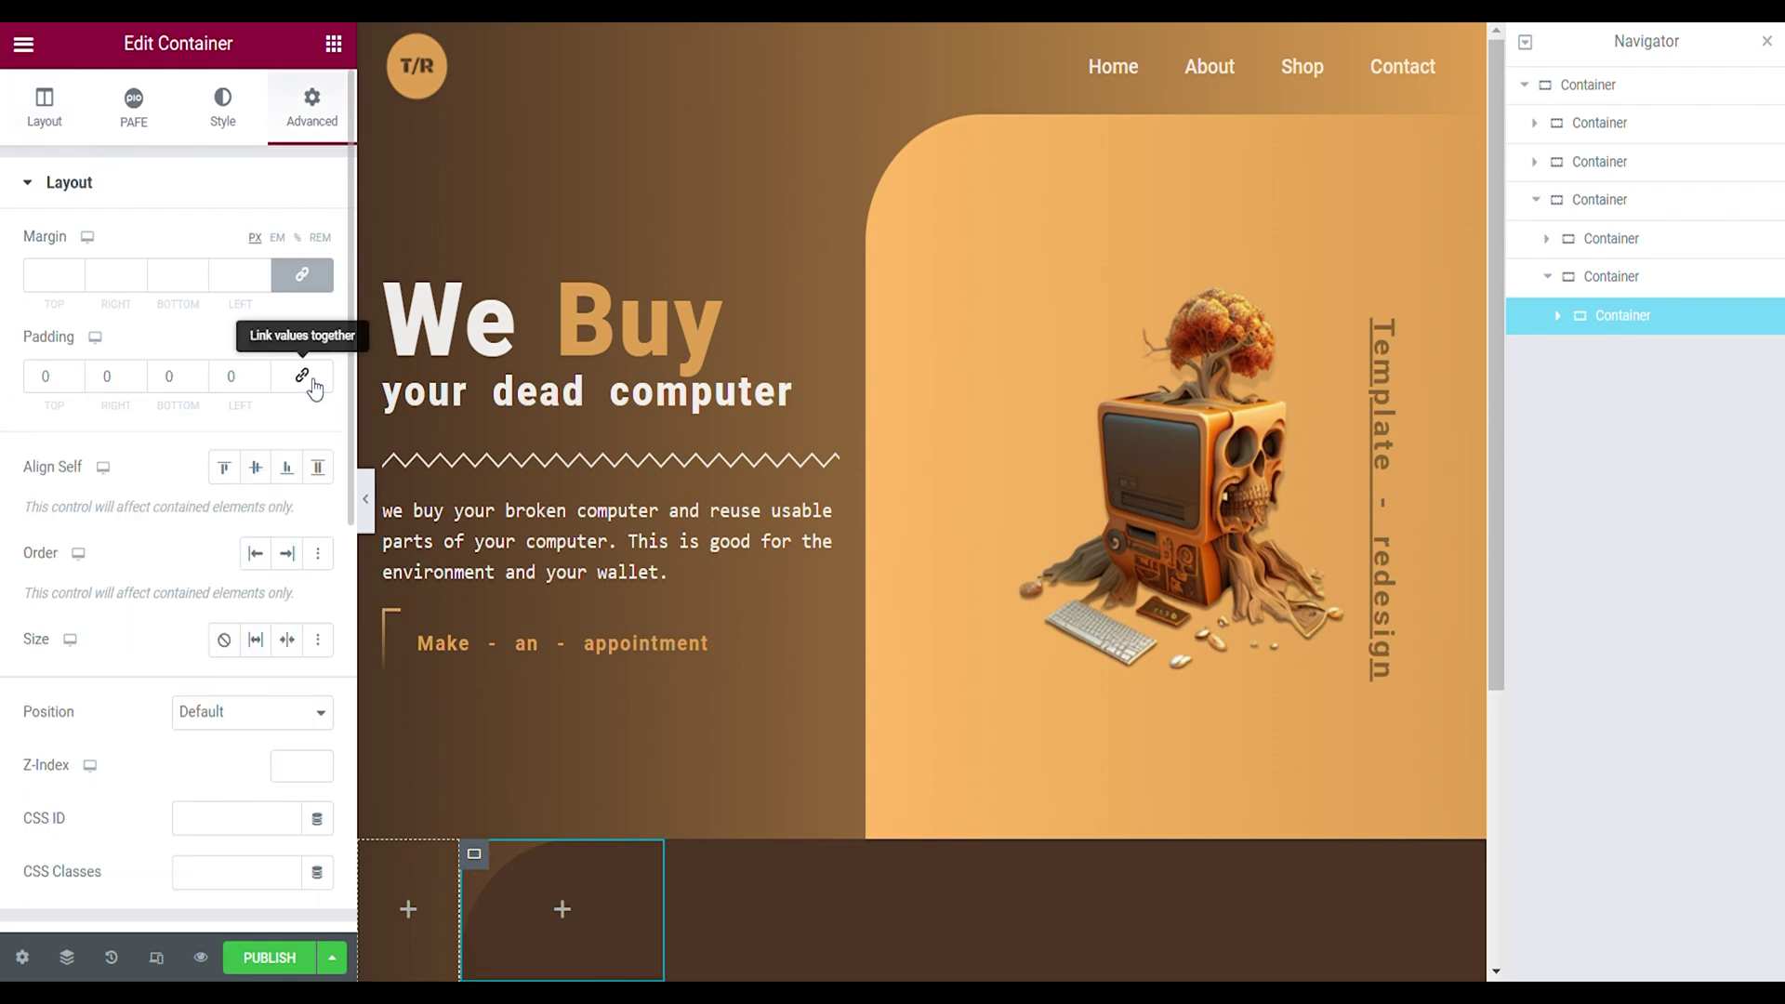
pyautogui.click(63, 127)
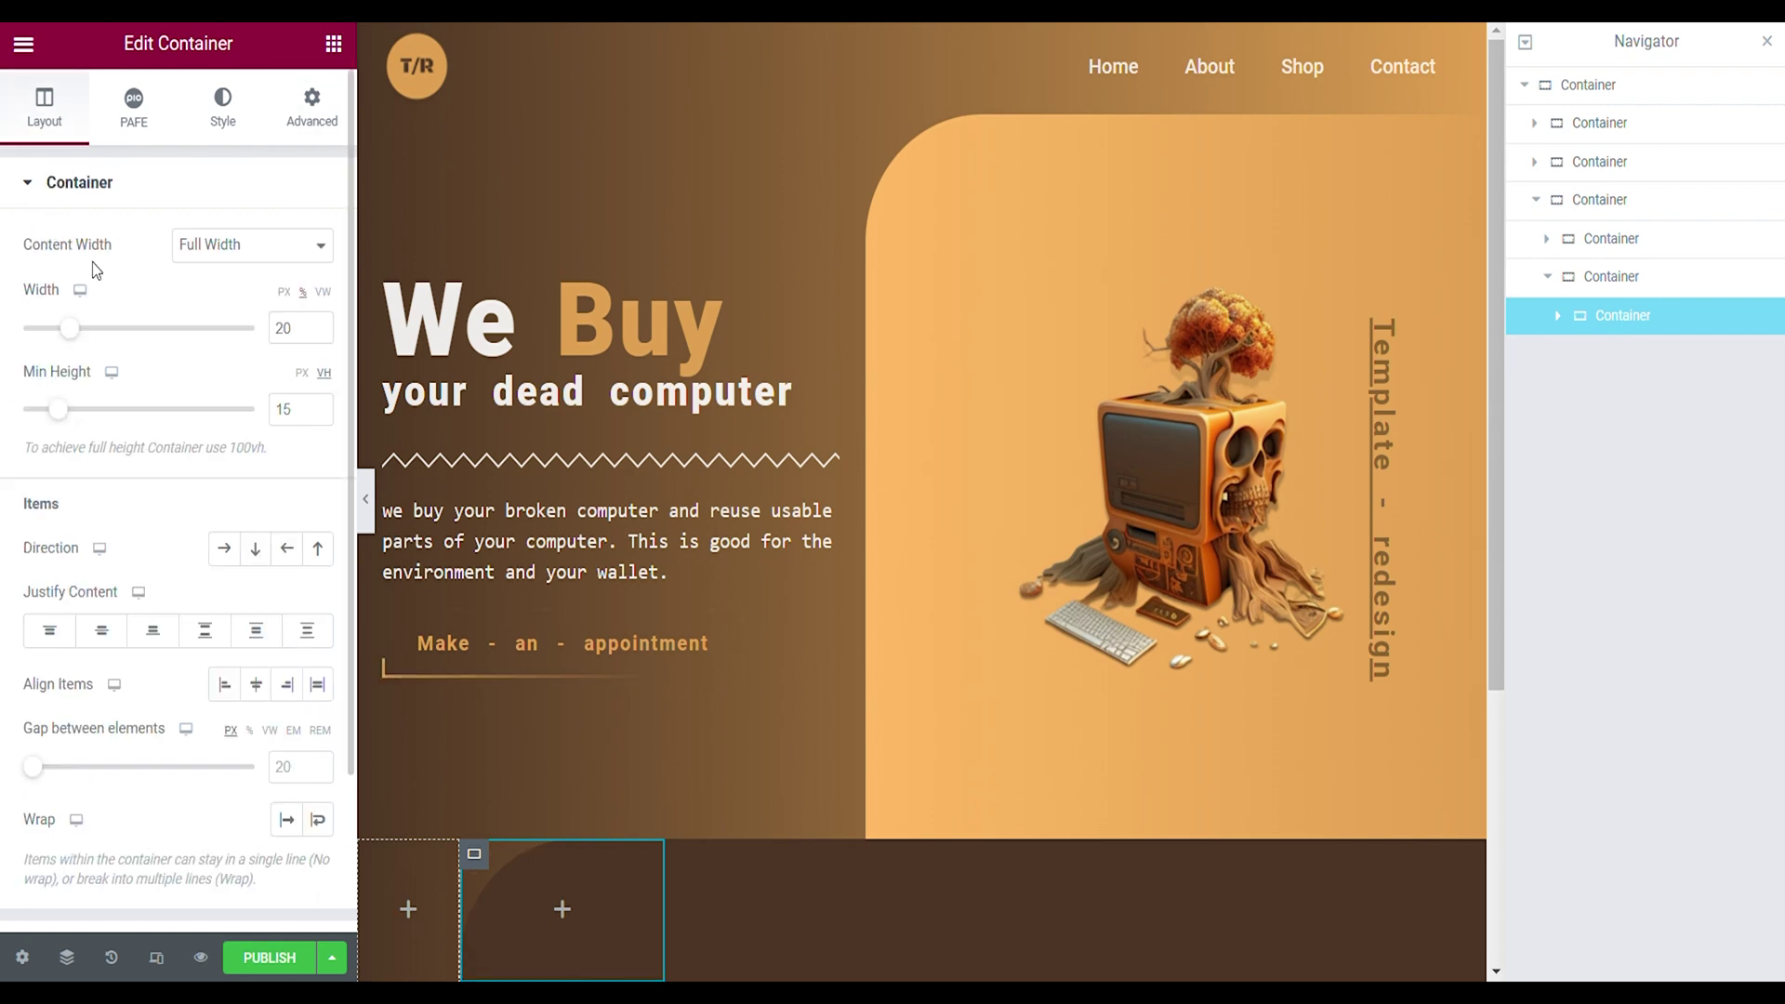
pyautogui.click(256, 550)
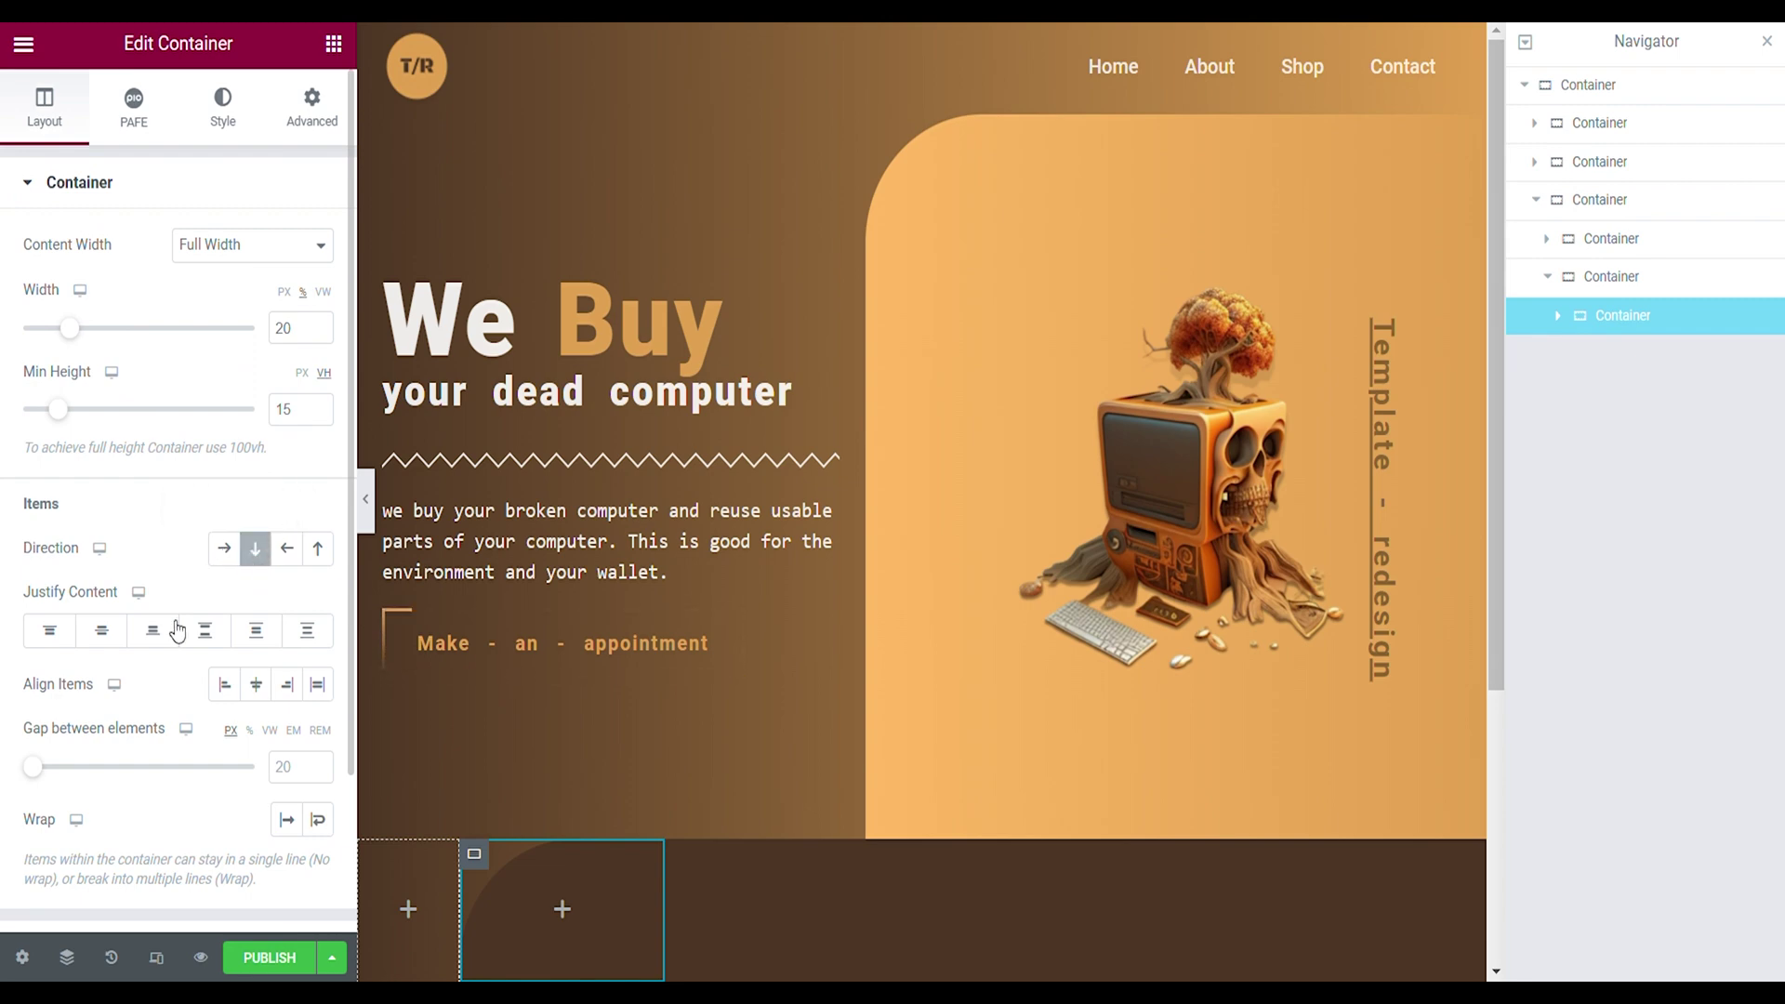
pyautogui.click(102, 631)
pyautogui.click(256, 684)
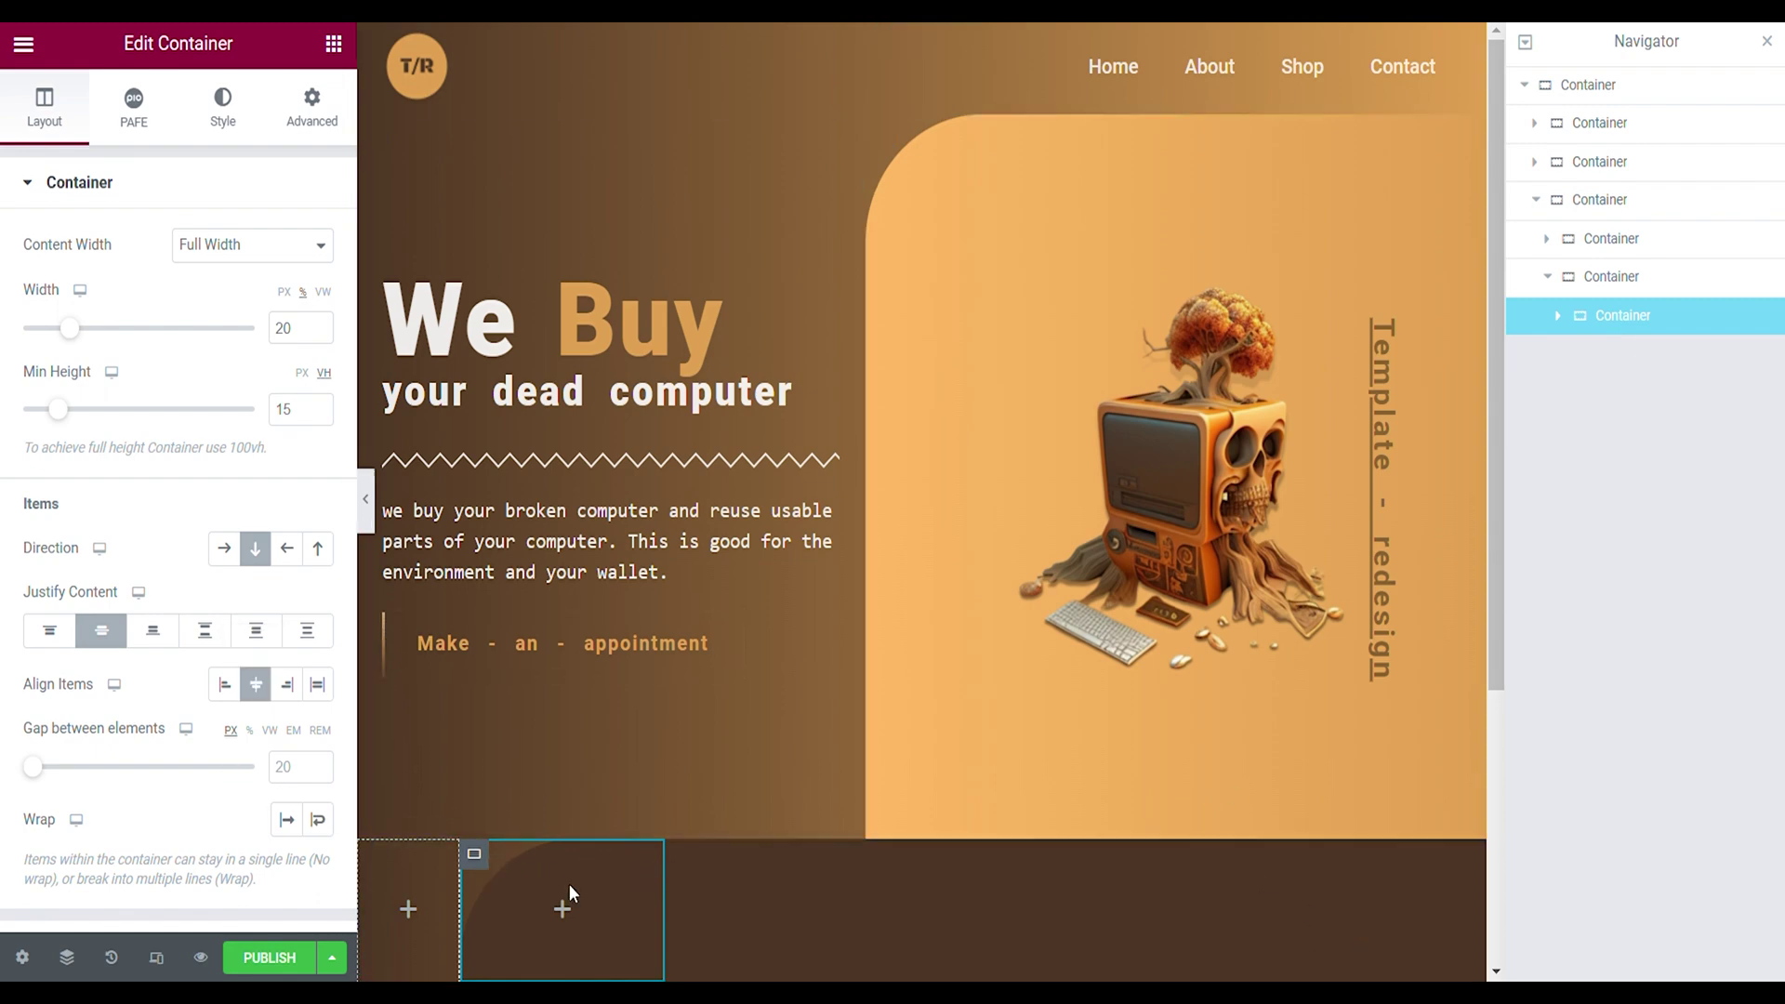
# Duplicate the 20% container to get four in the row and set the second and third ones to 30% width
pyautogui.rightClick(874, 865)
pyautogui.click(920, 390)
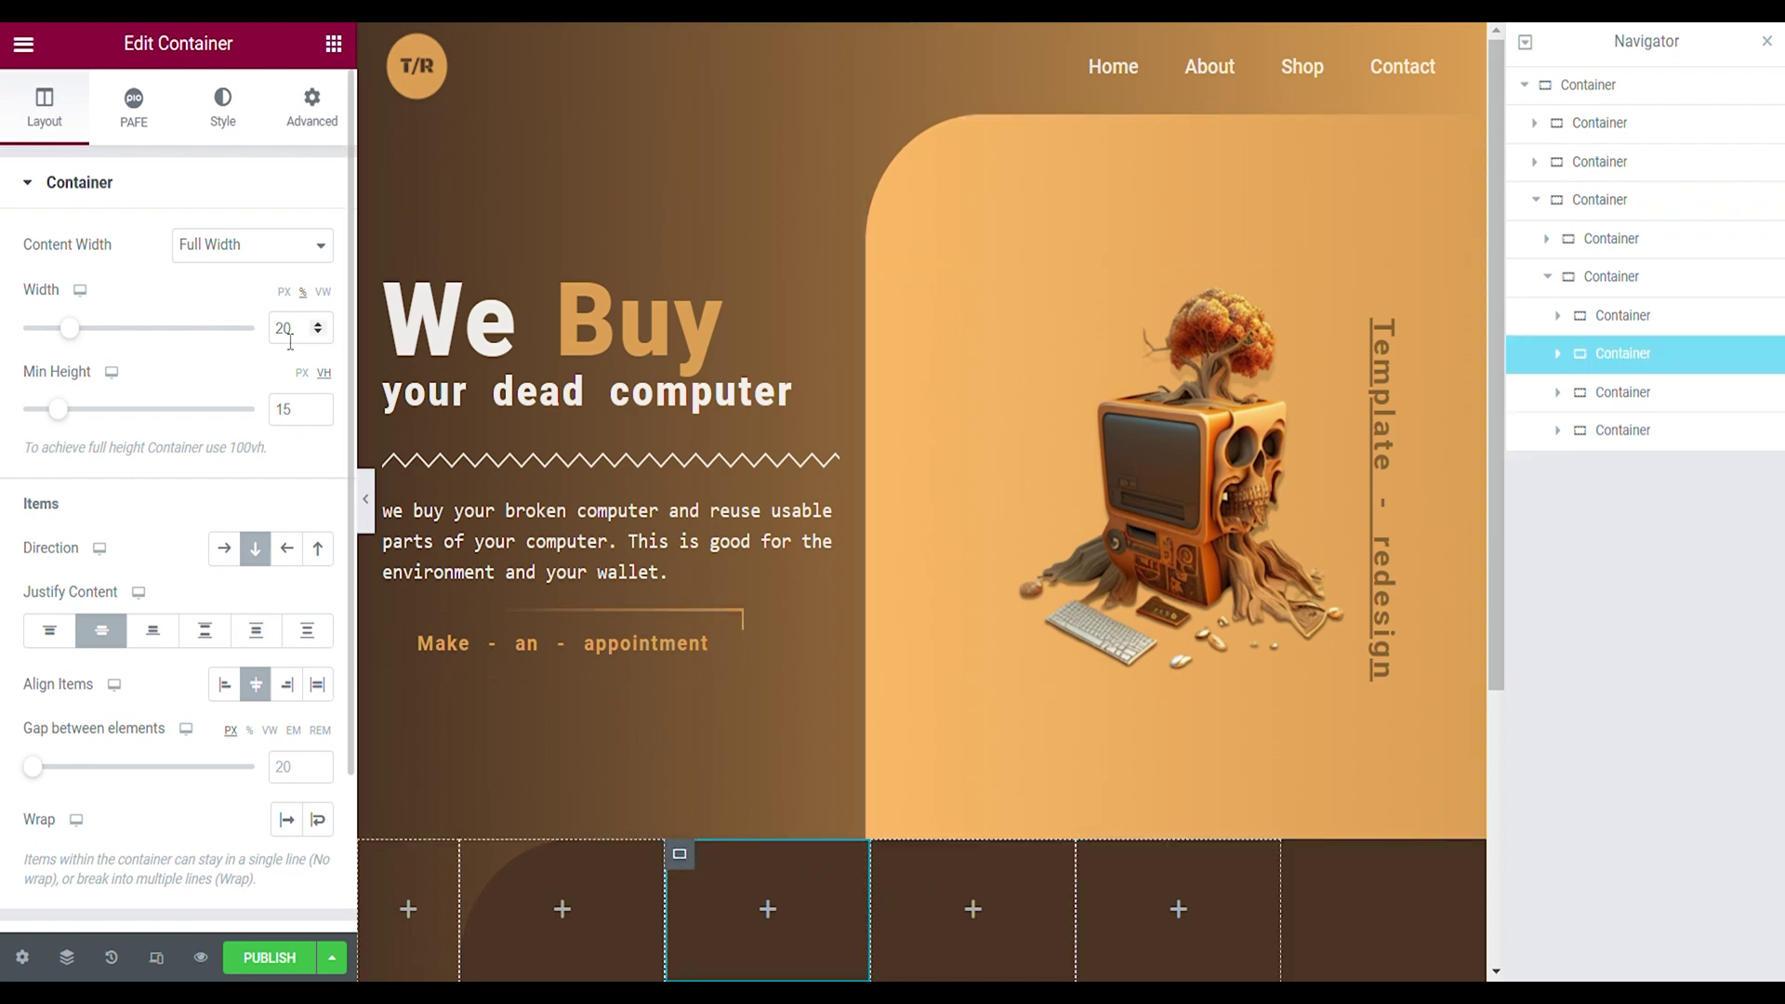
pyautogui.write('30')
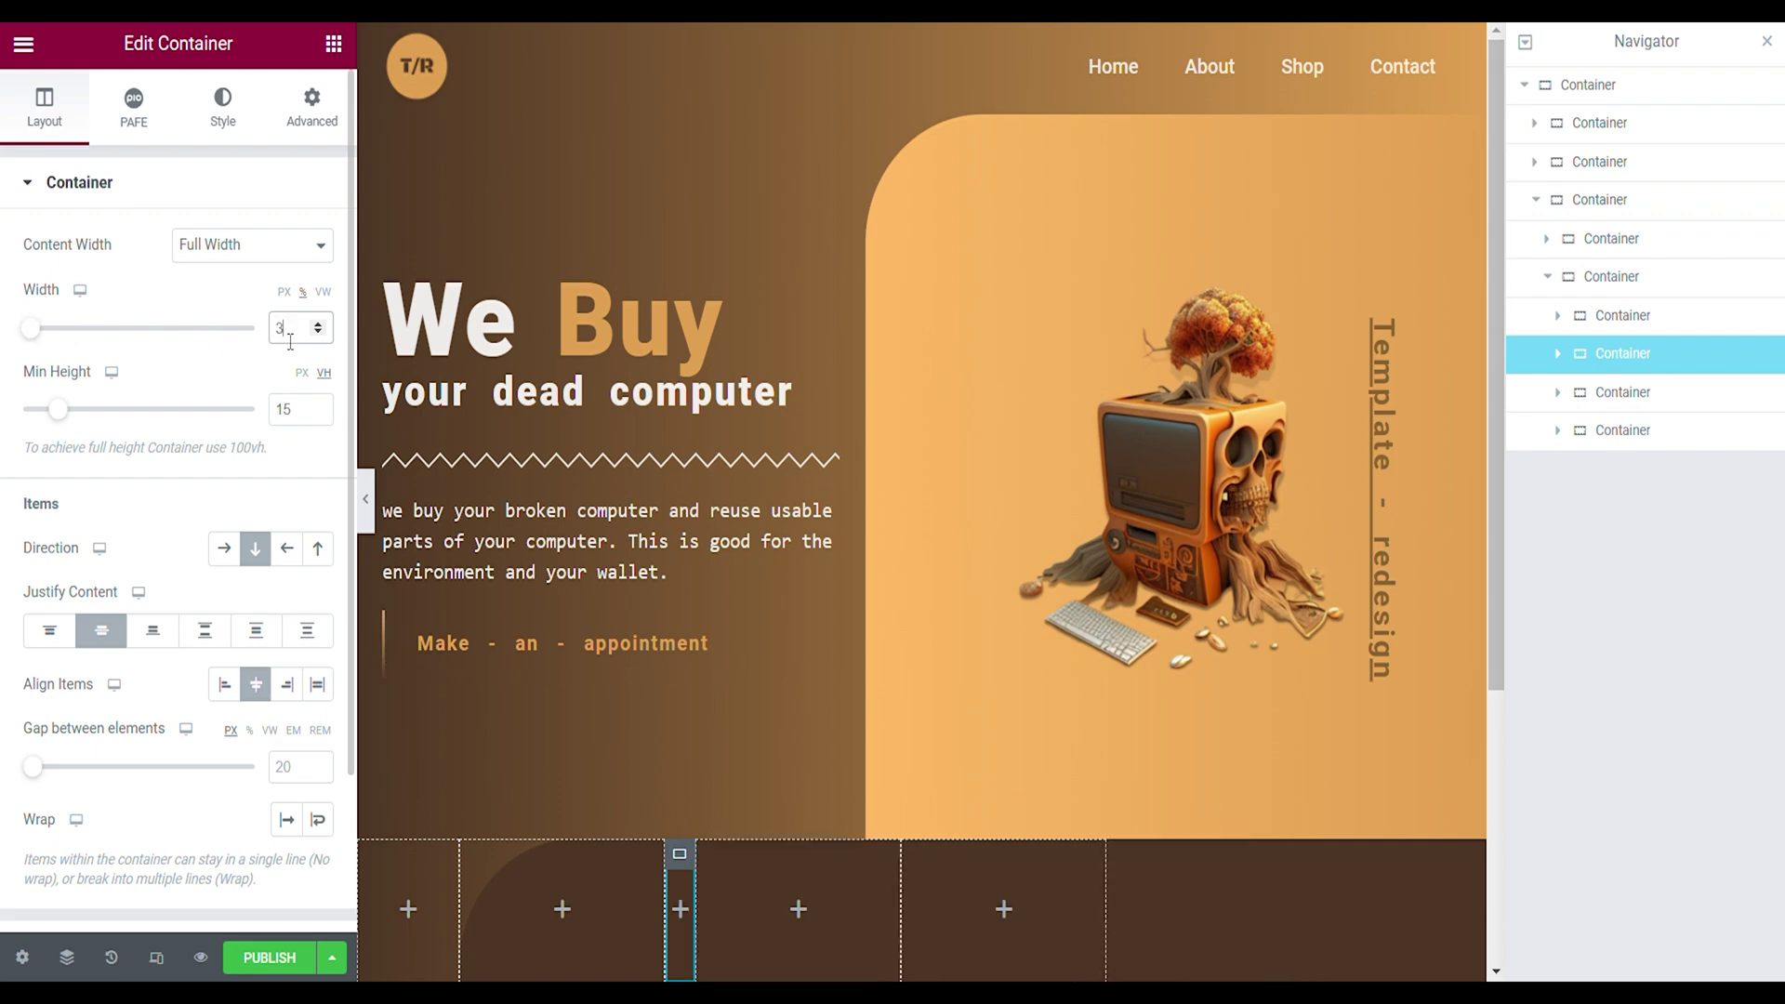
pyautogui.click(984, 860)
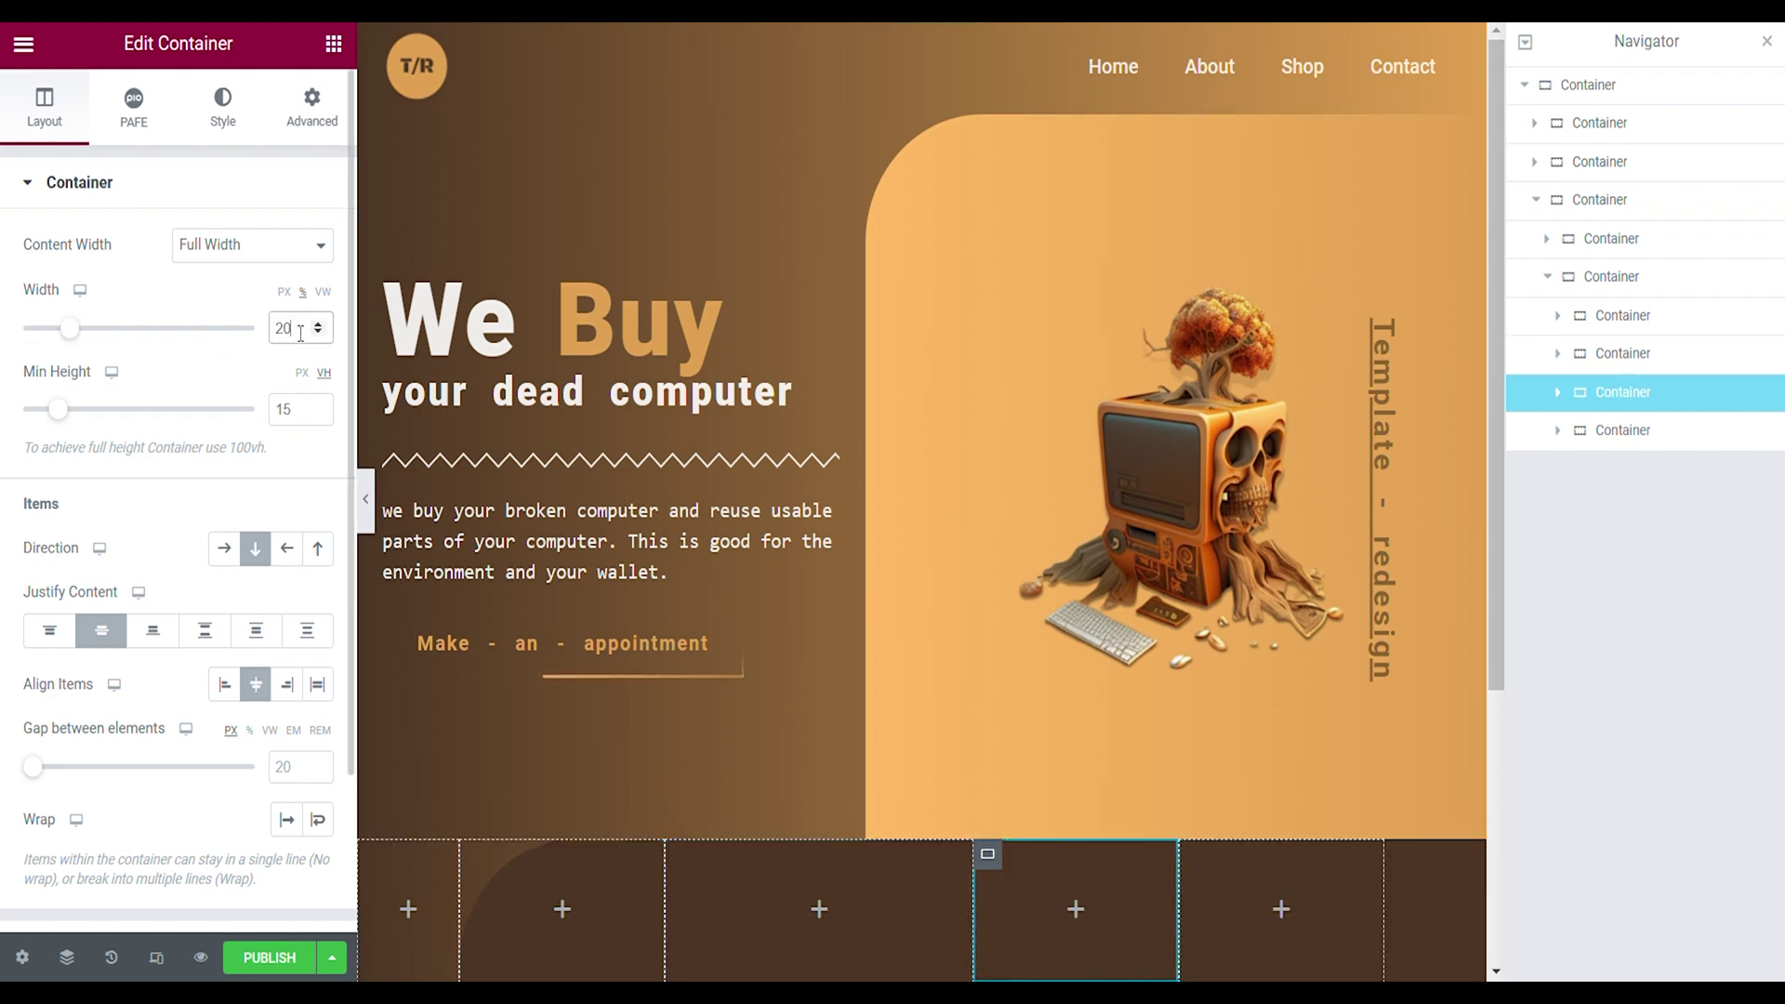
pyautogui.write('30')
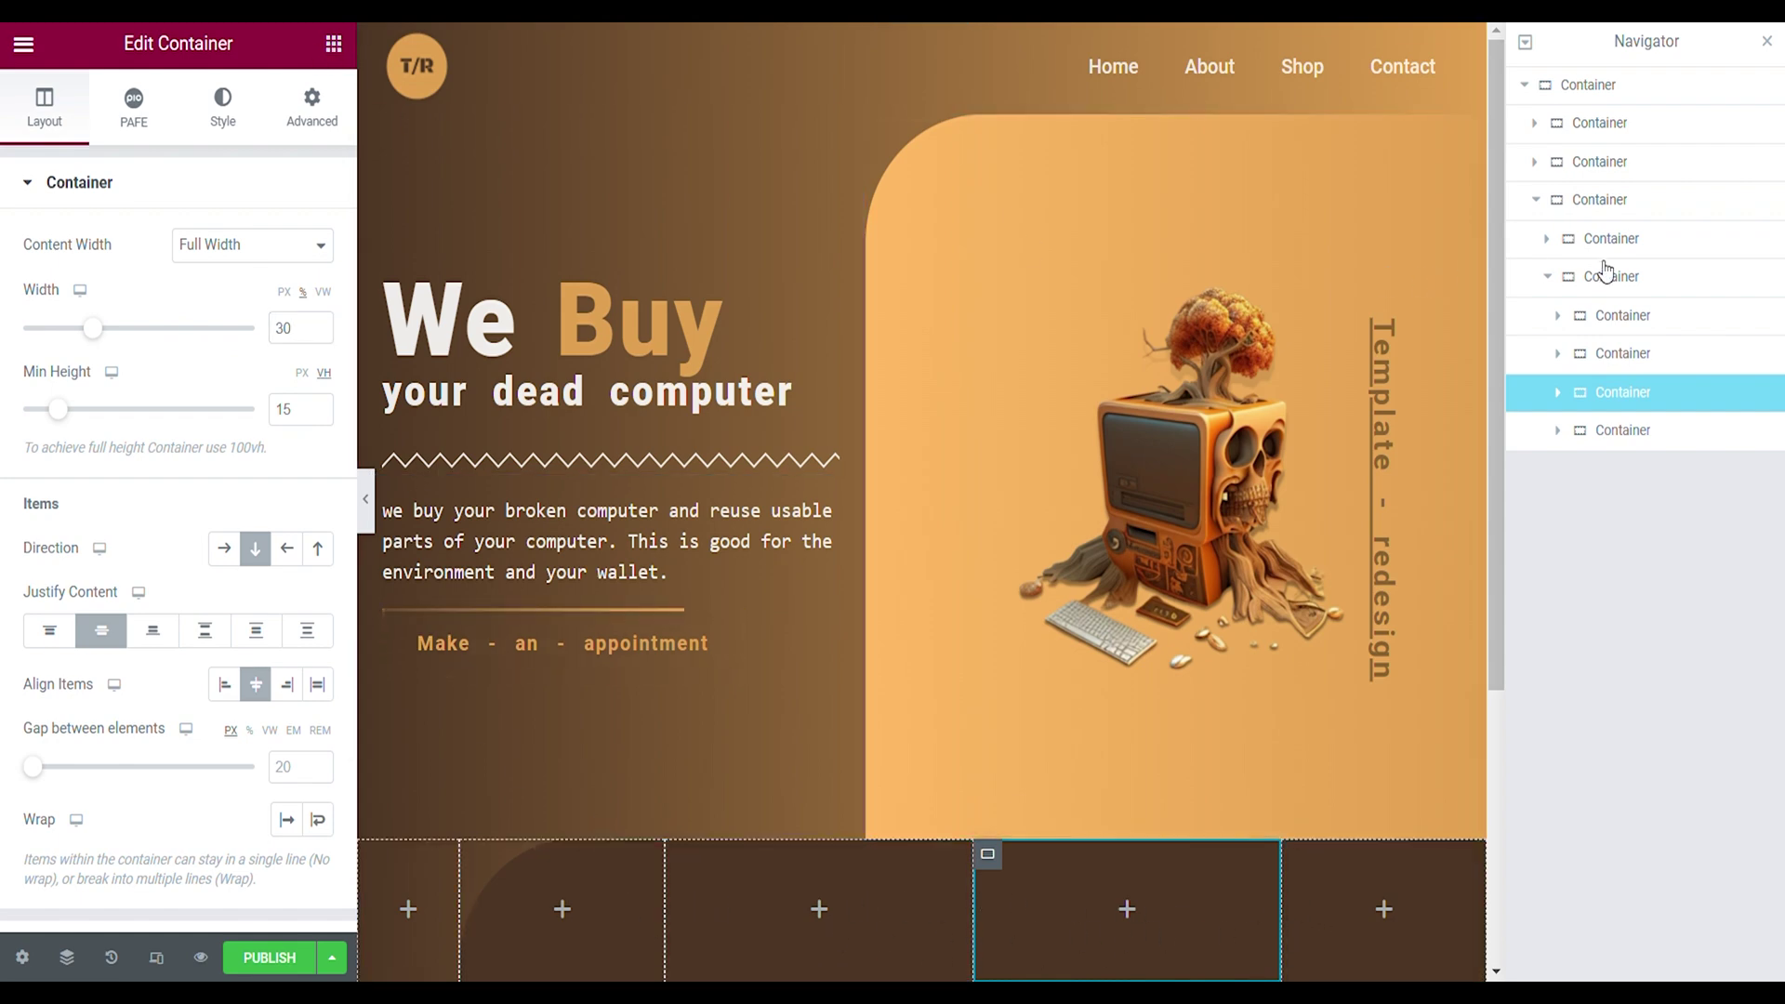
# Add an Image widget with the floppy disk picture to the first 20% container and change its image size
pyautogui.click(1618, 319)
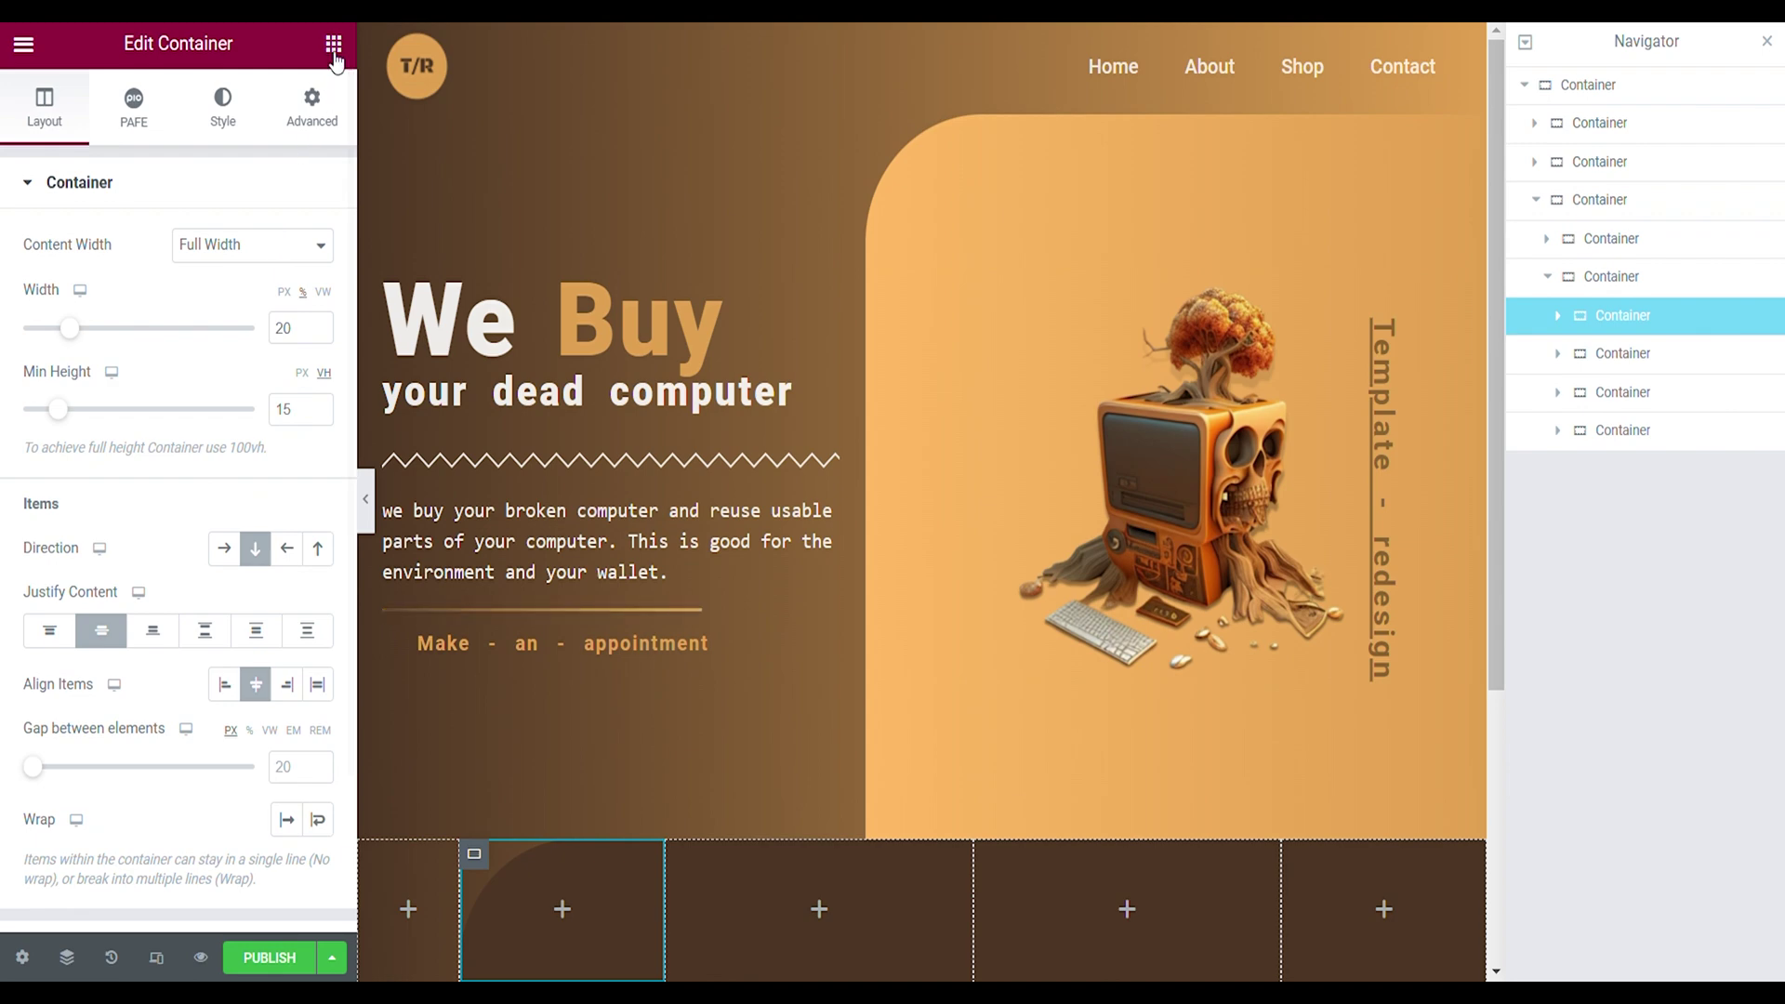
pyautogui.moveTo(264, 530); pyautogui.dragTo(532, 869)
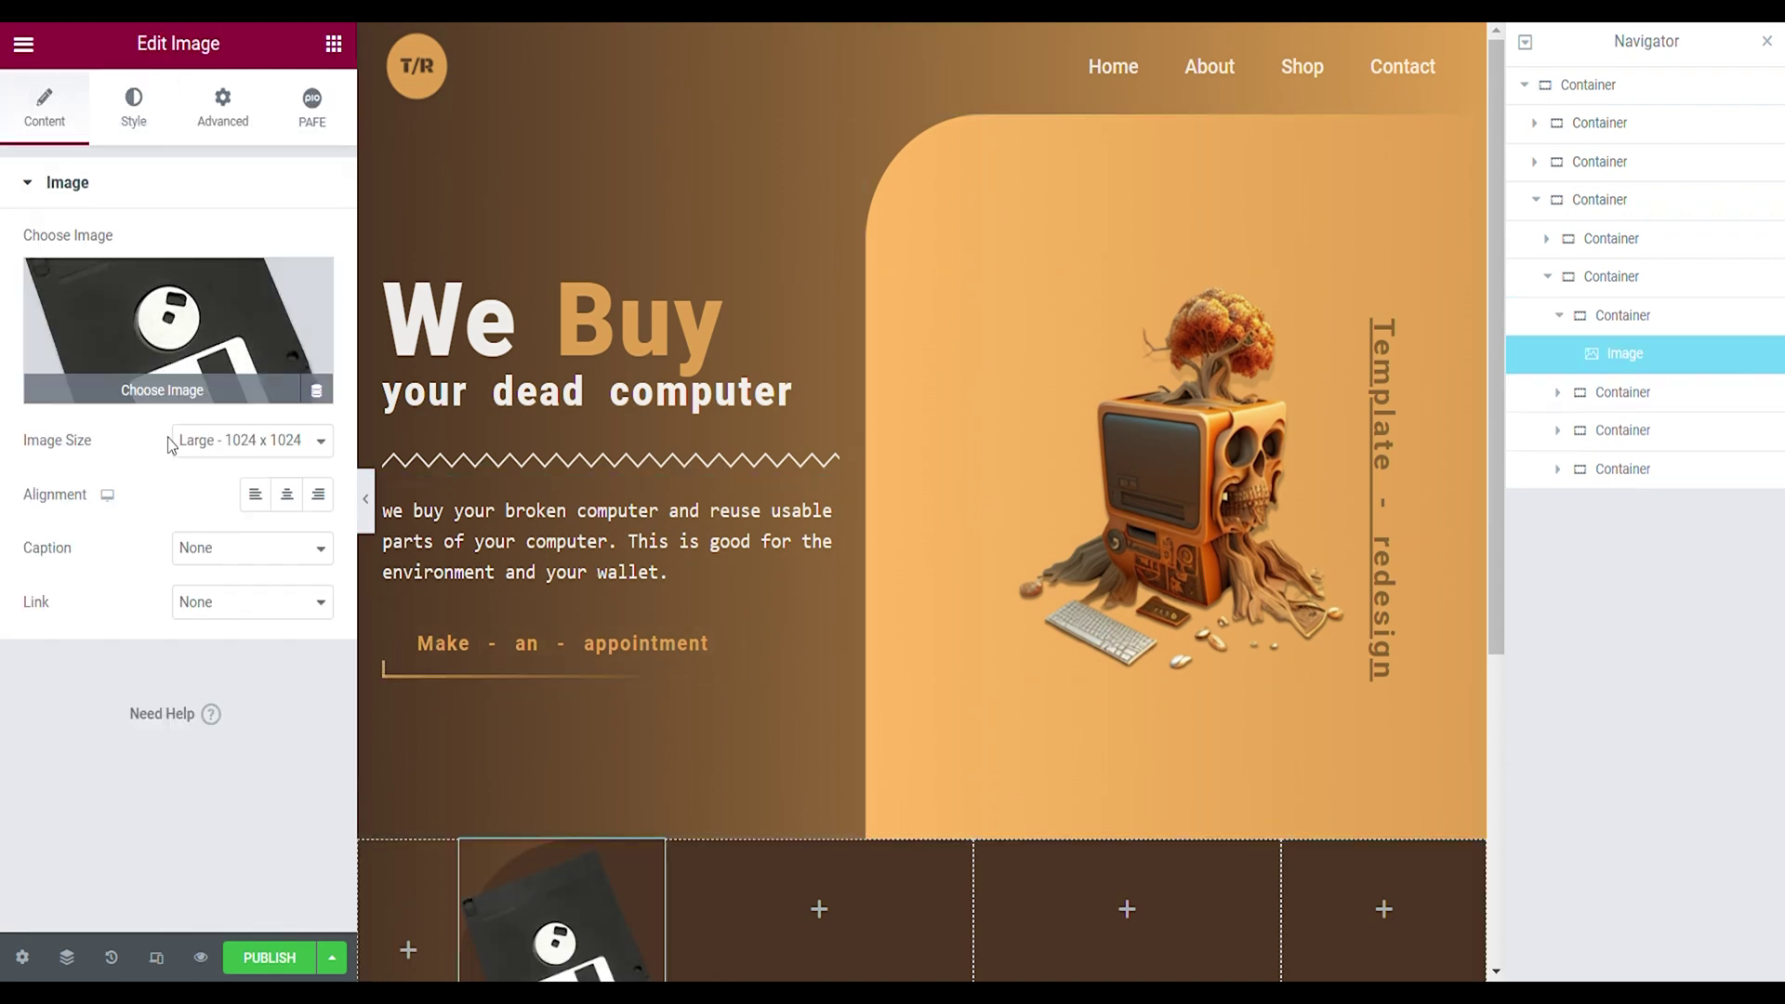
pyautogui.click(199, 467)
# Set the floppy disk image's width to 100% and adjust its margins with the side values unlinked
pyautogui.click(134, 107)
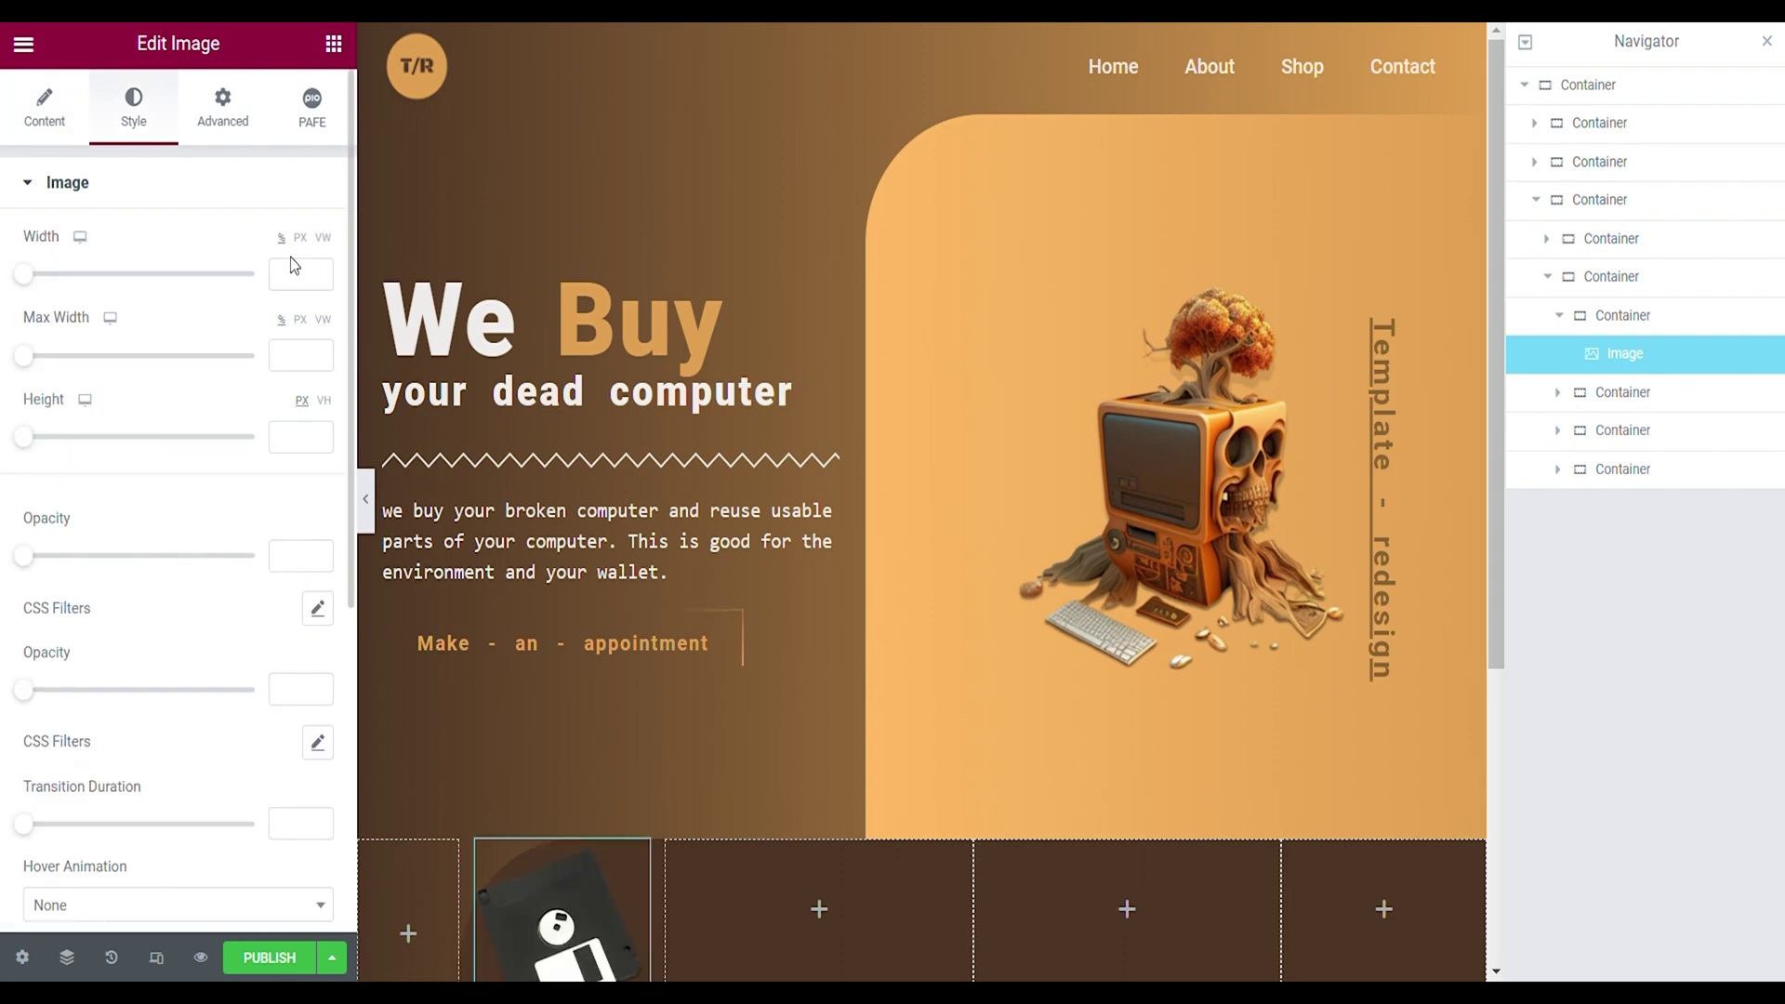
pyautogui.click(309, 274)
pyautogui.write('100')
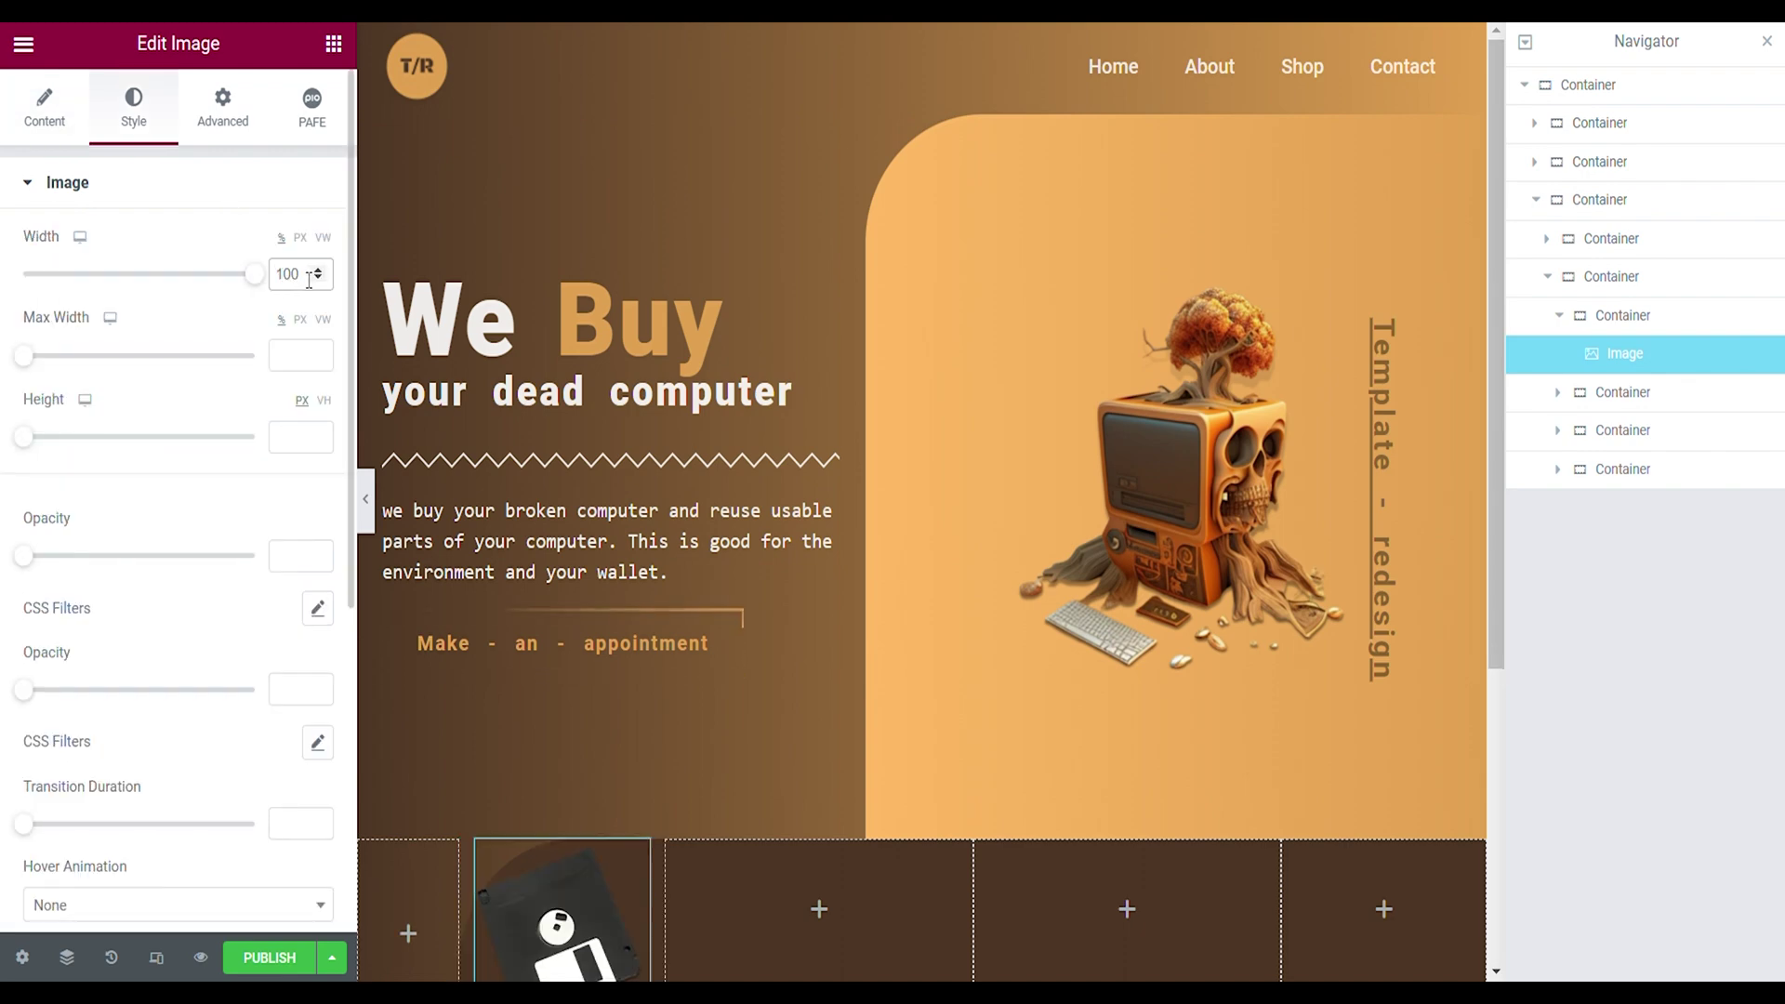
pyautogui.click(223, 107)
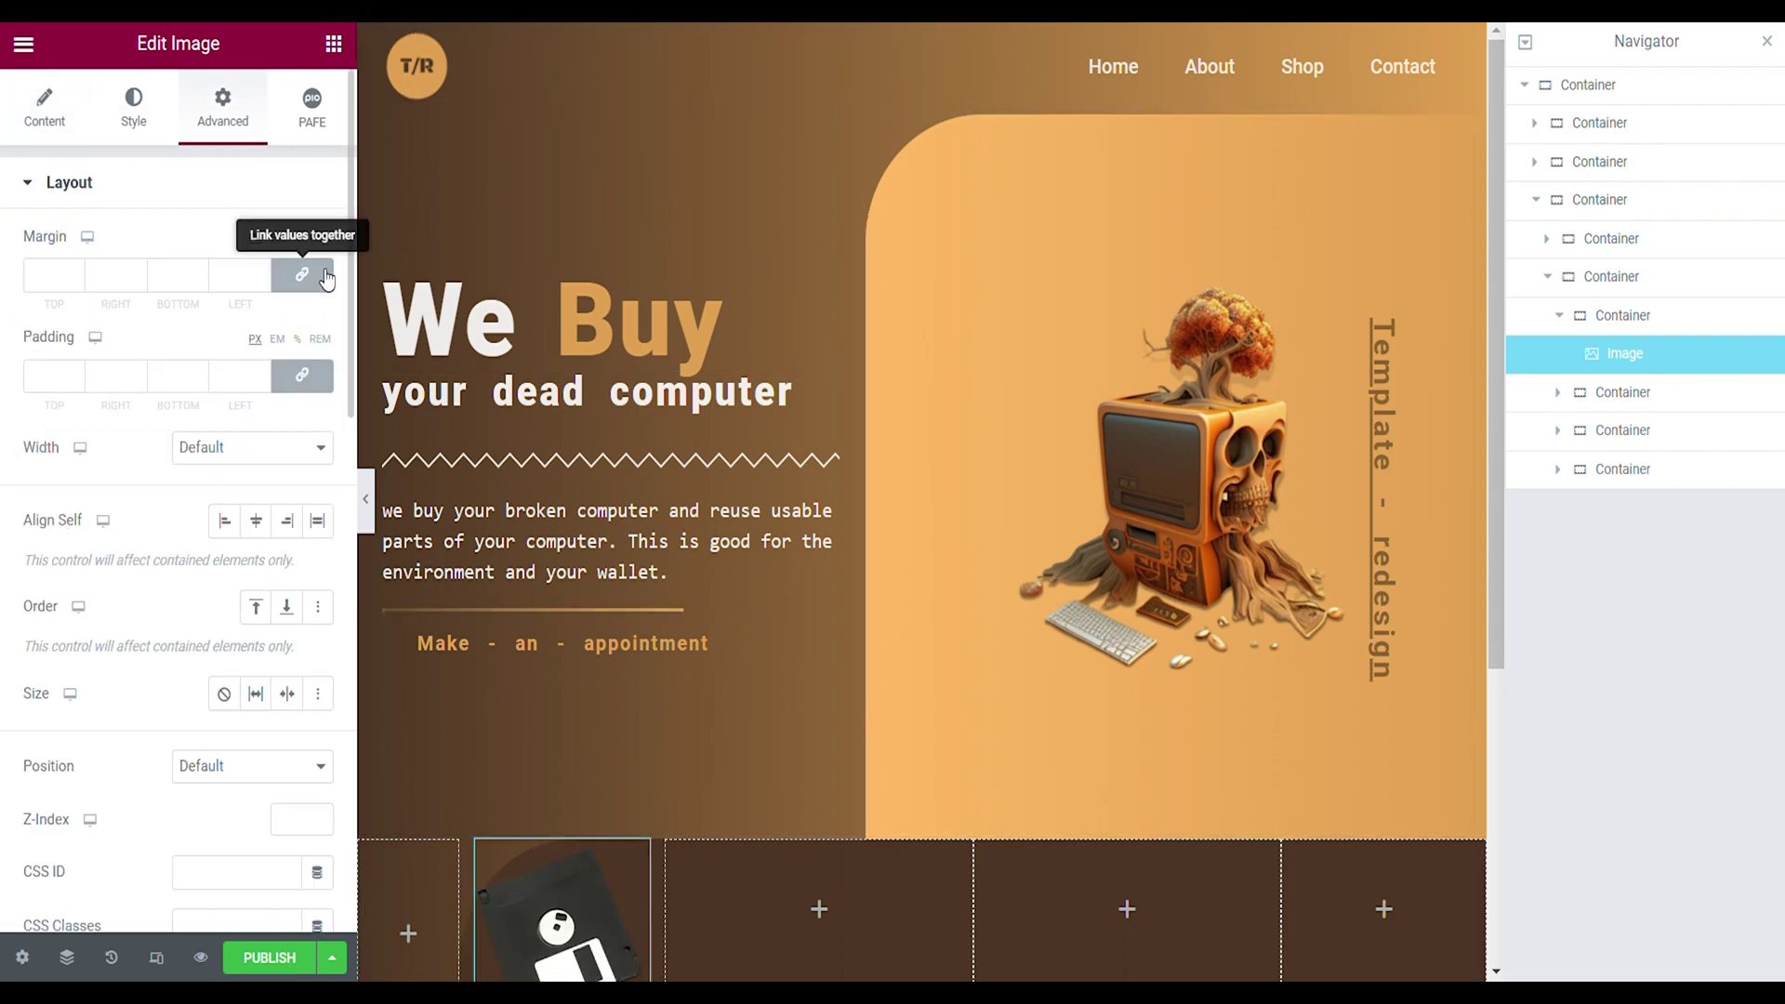
pyautogui.click(309, 275)
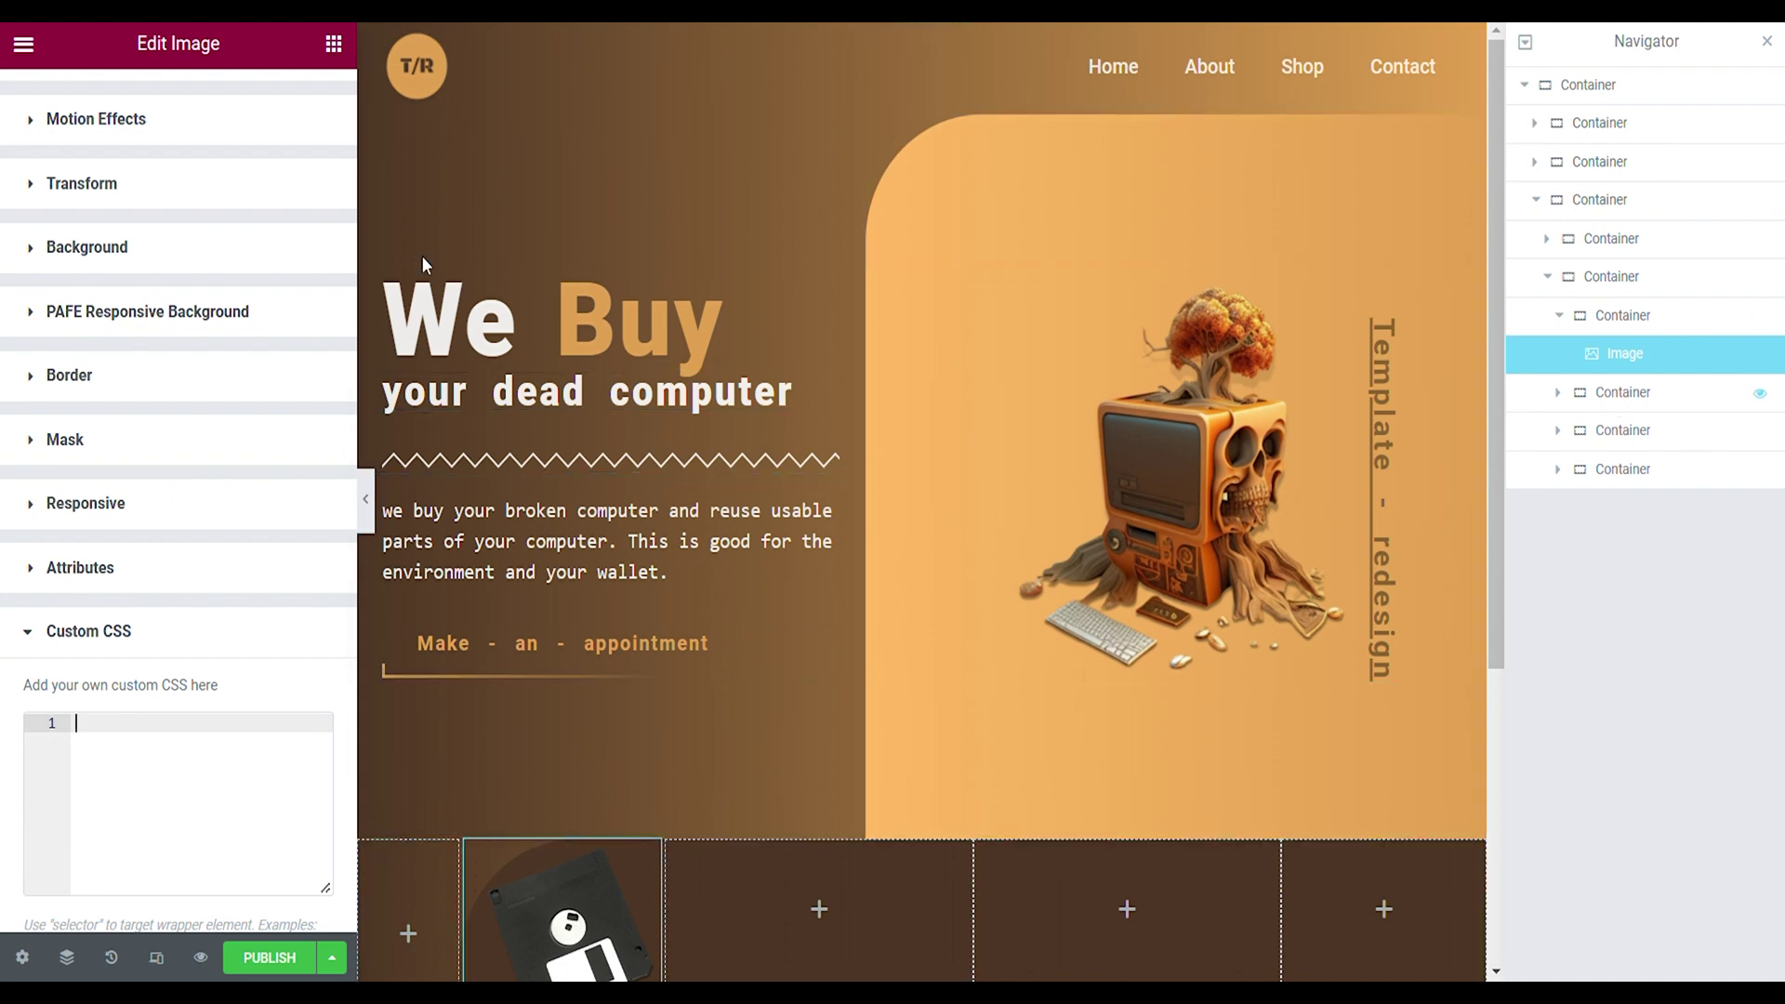
# Add a Text Editor widget to each of the two 30% containers and paste the copied text style onto them
pyautogui.click(1622, 392)
pyautogui.click(334, 43)
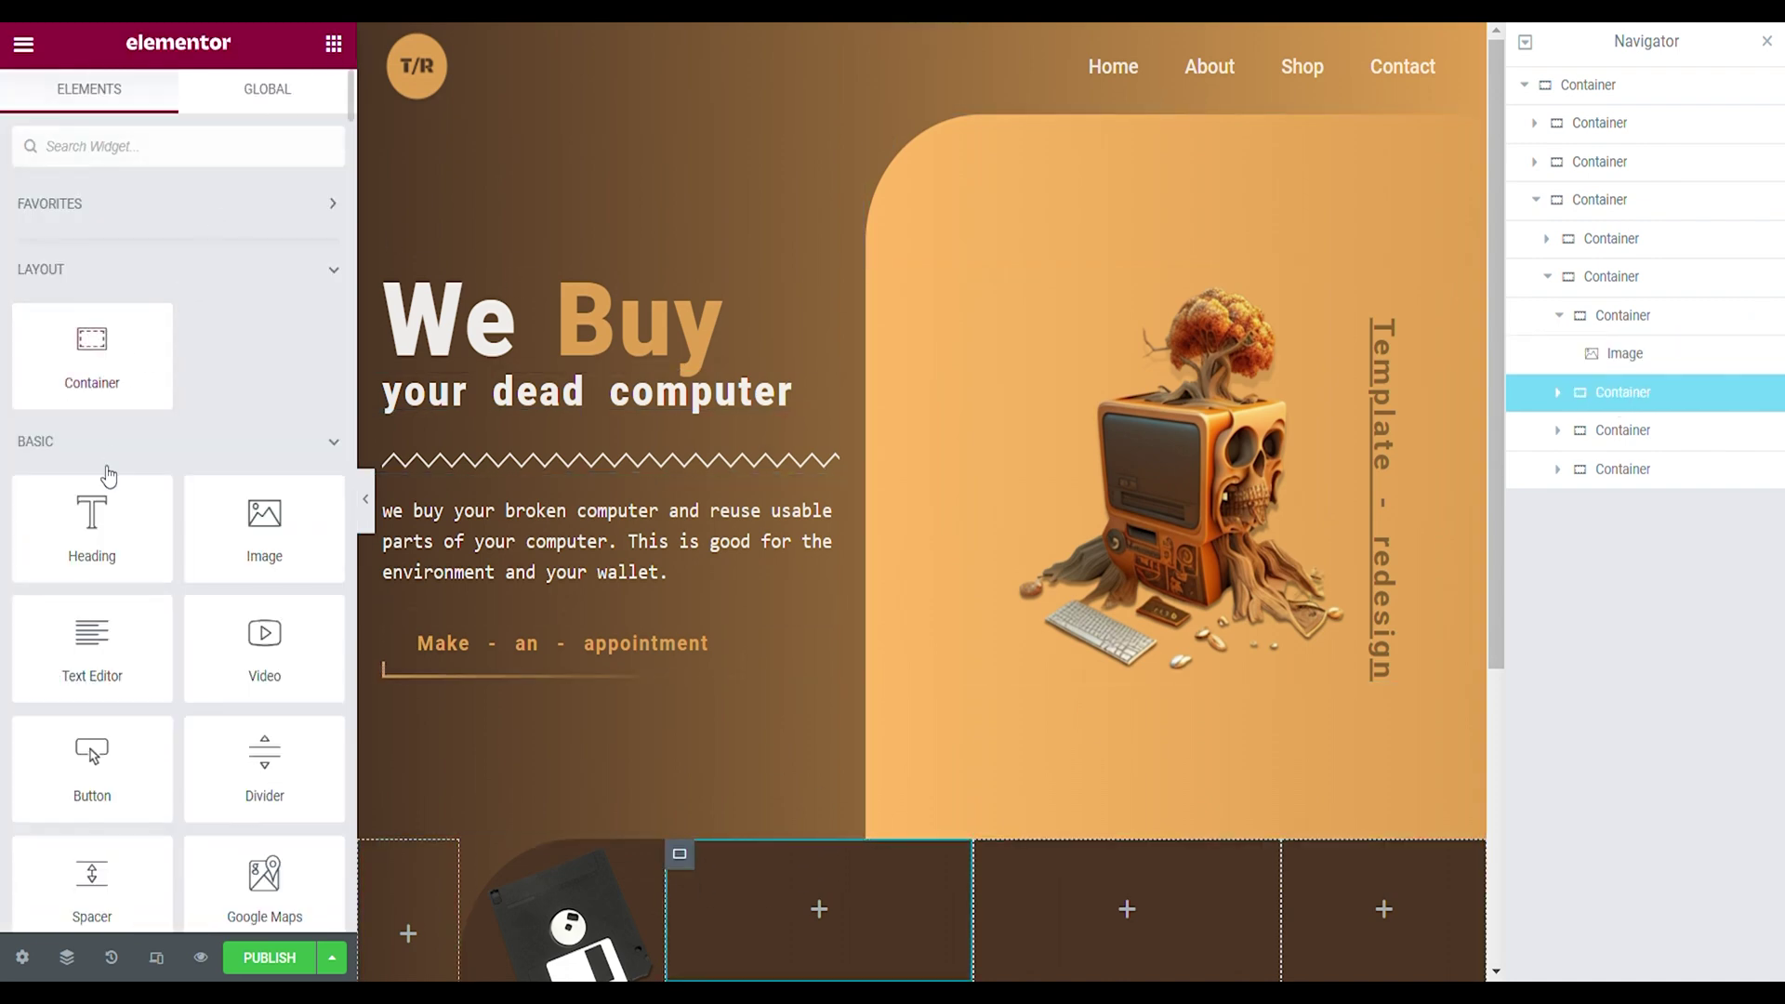
pyautogui.moveTo(102, 651); pyautogui.dragTo(870, 932)
pyautogui.click(334, 43)
pyautogui.moveTo(92, 648); pyautogui.dragTo(1100, 892)
pyautogui.rightClick(1030, 897)
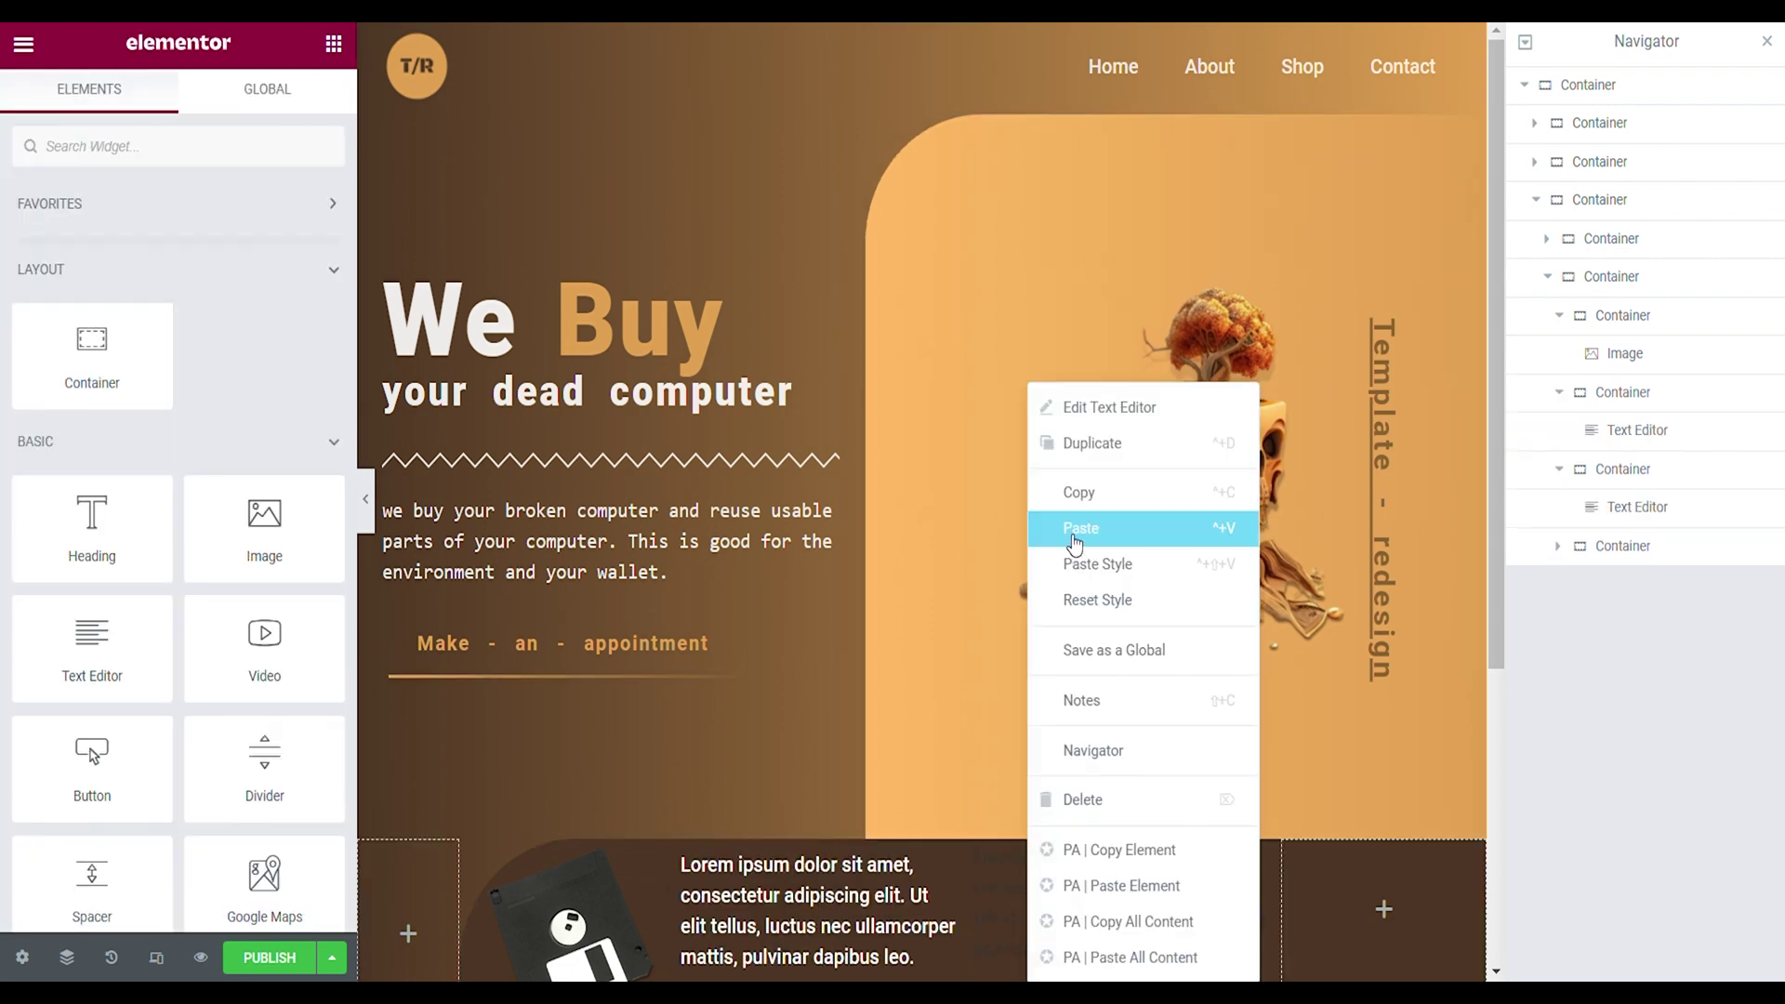
pyautogui.click(1088, 562)
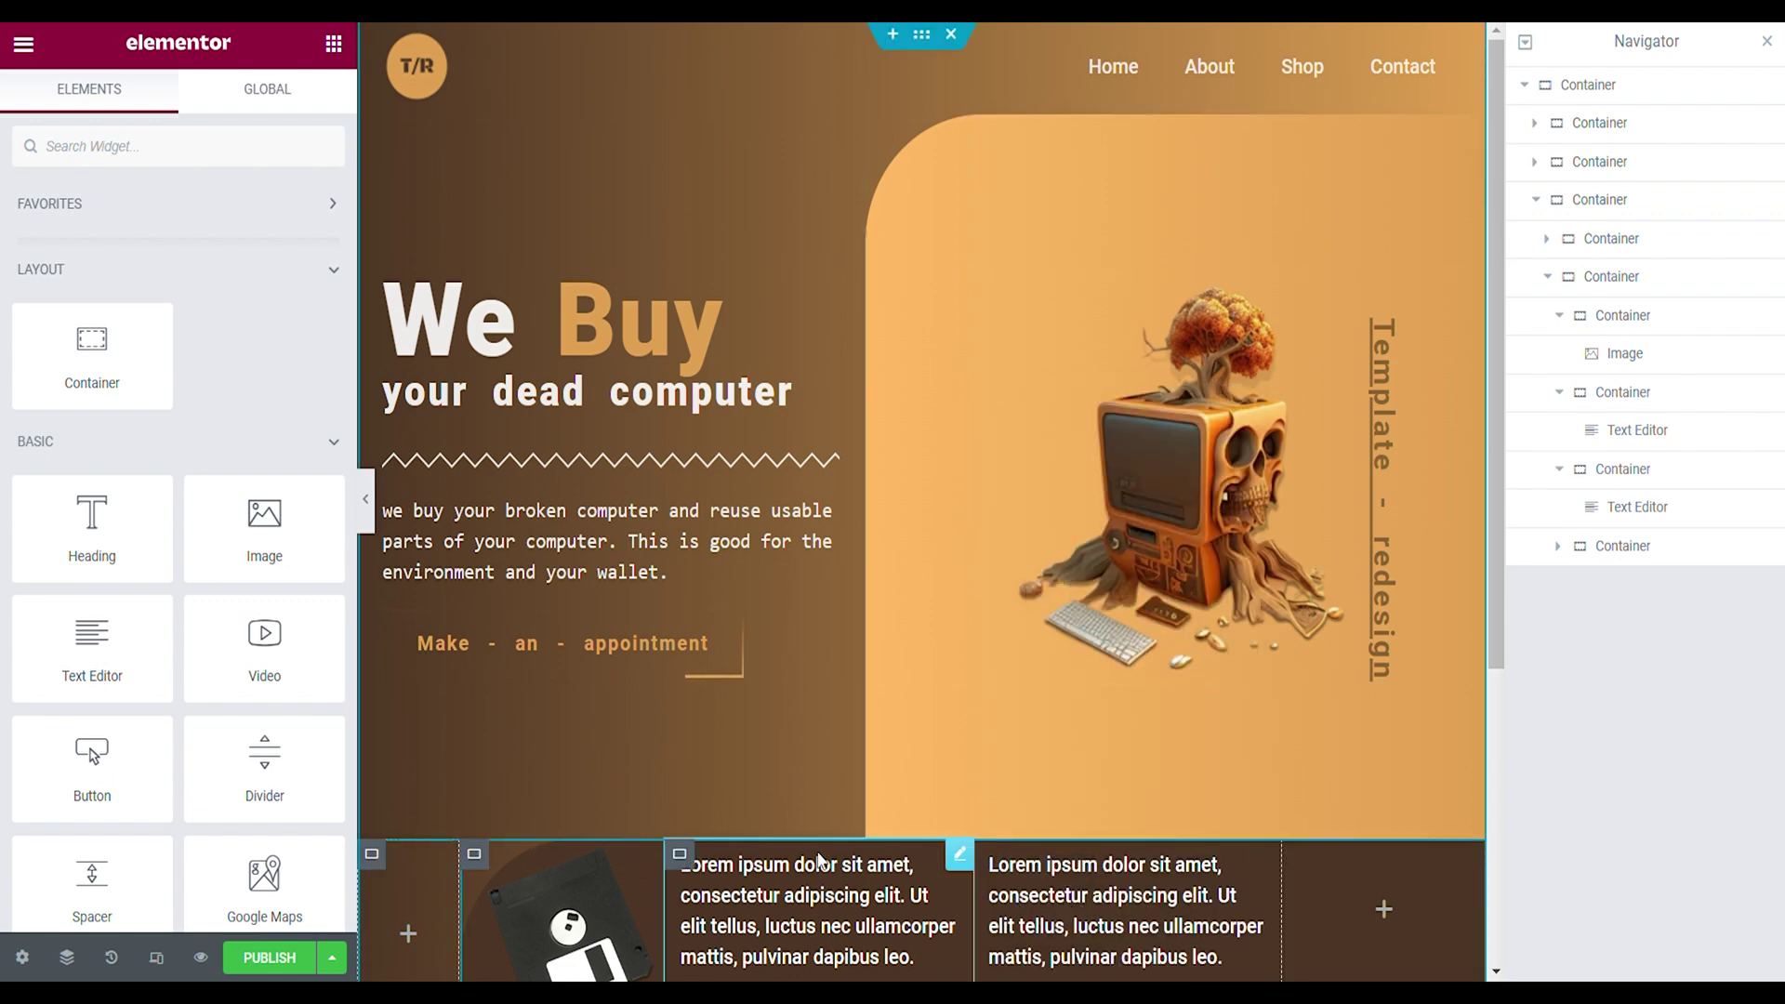
# Shorten the first text to end at "Ut elit tellus." and the second to only "Ut elit tellus, luctus nec ullamcorper mattis, pulvinar dapibus leo."
pyautogui.click(688, 869)
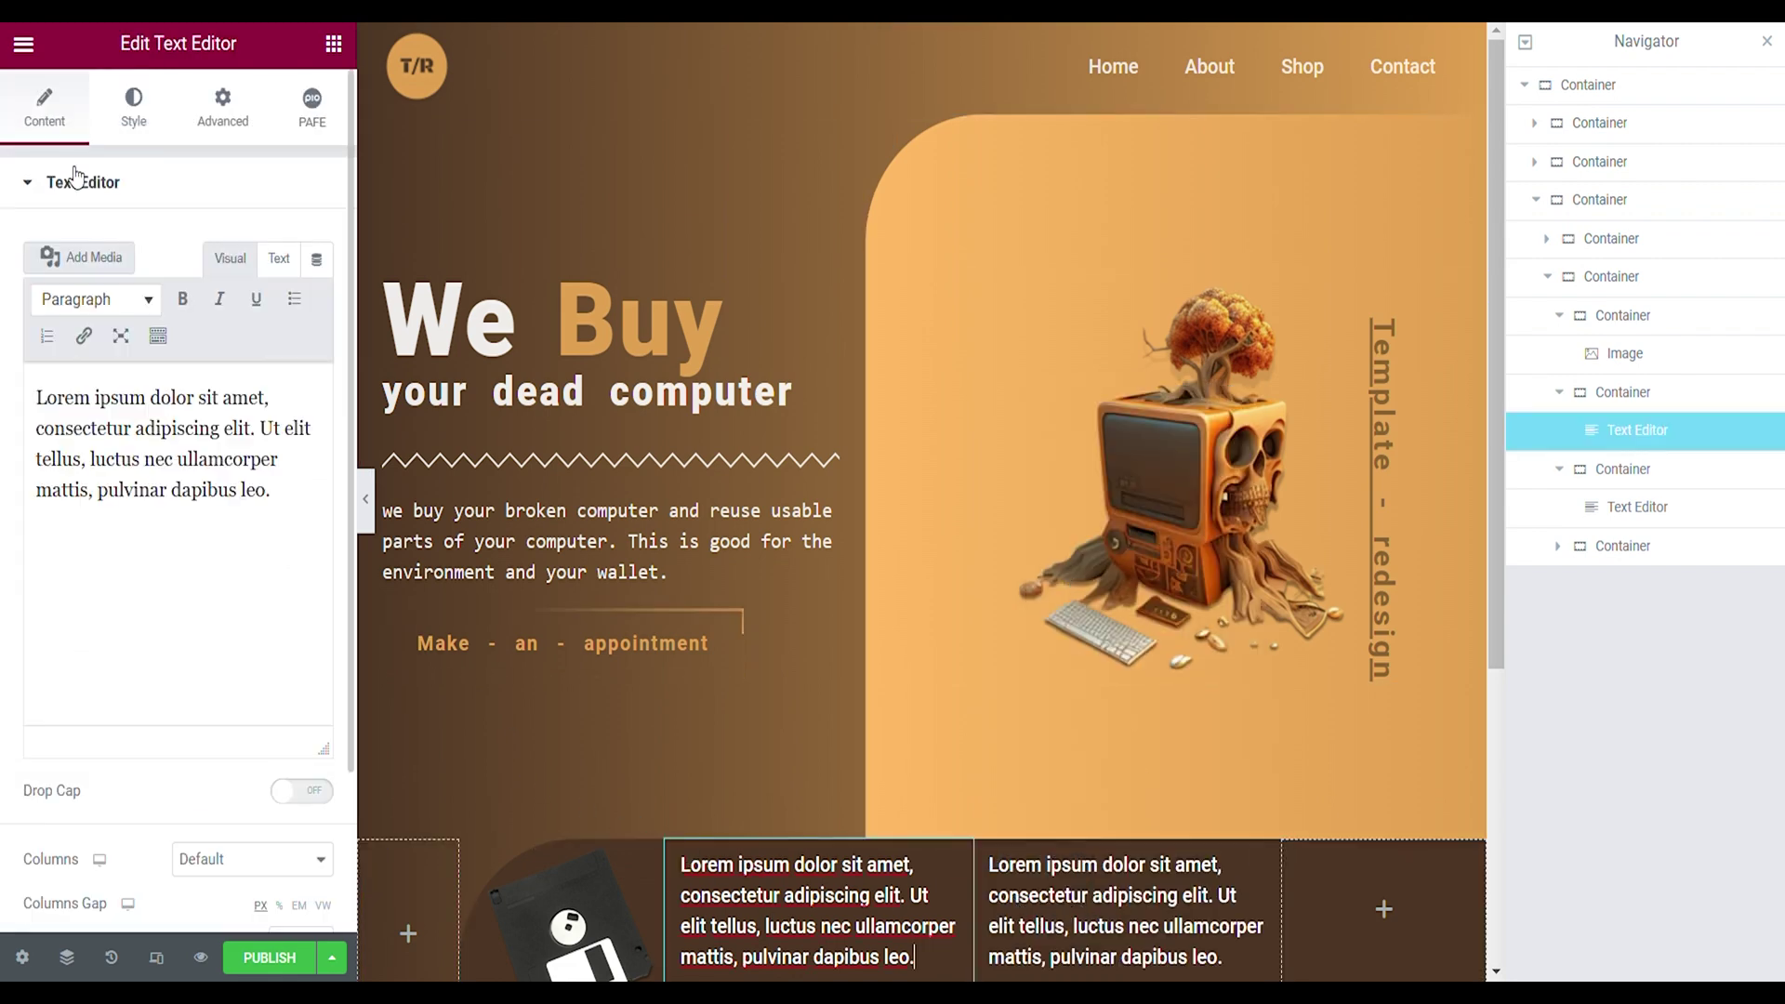
pyautogui.moveTo(269, 489); pyautogui.dragTo(90, 475)
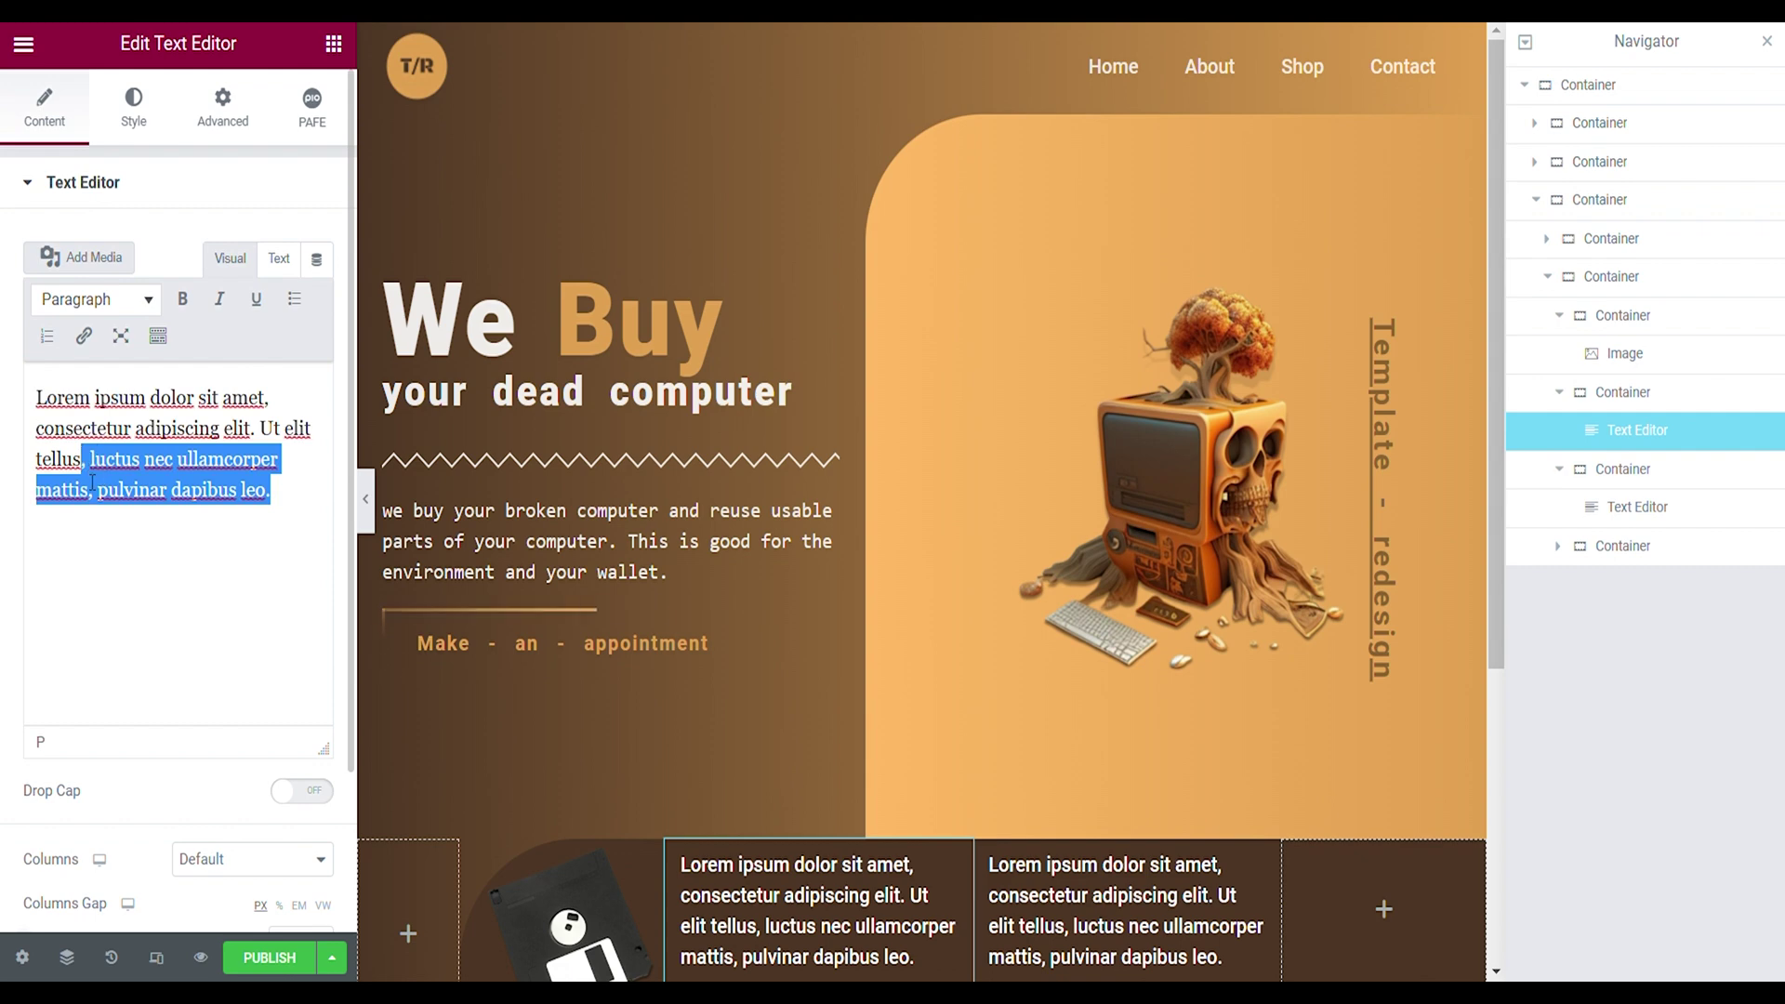
pyautogui.press('BackSpace')
pyautogui.write('.')
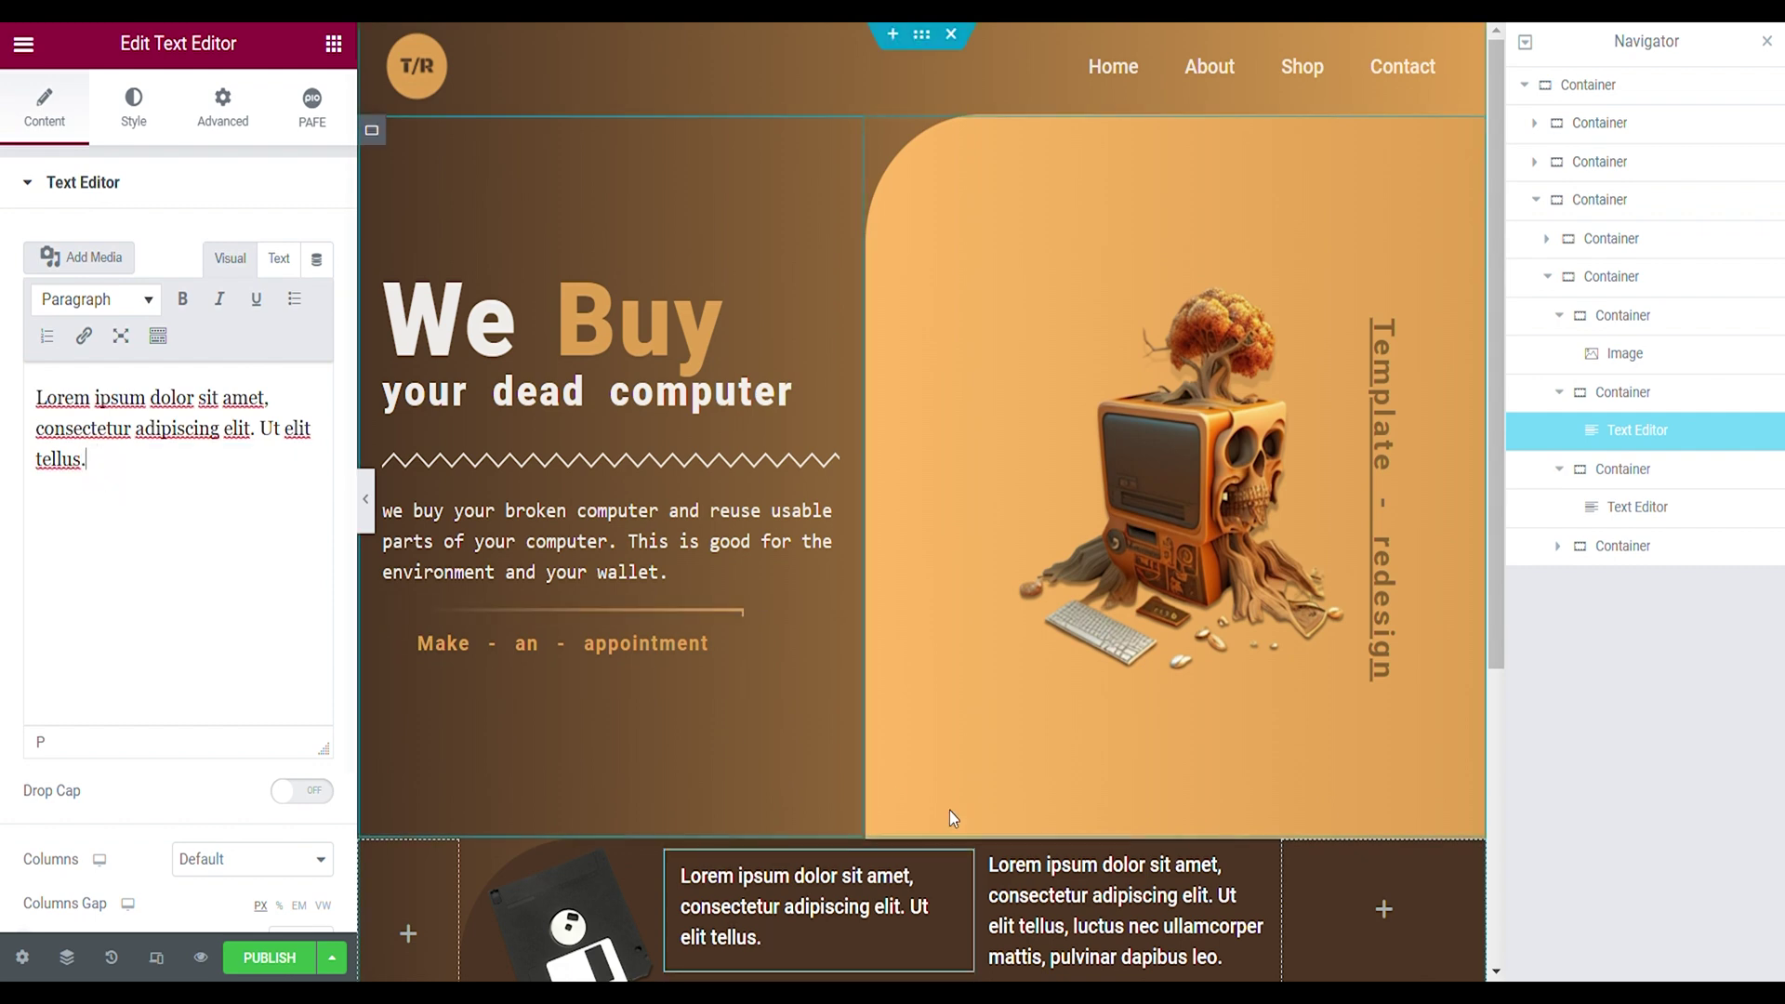
pyautogui.click(1115, 893)
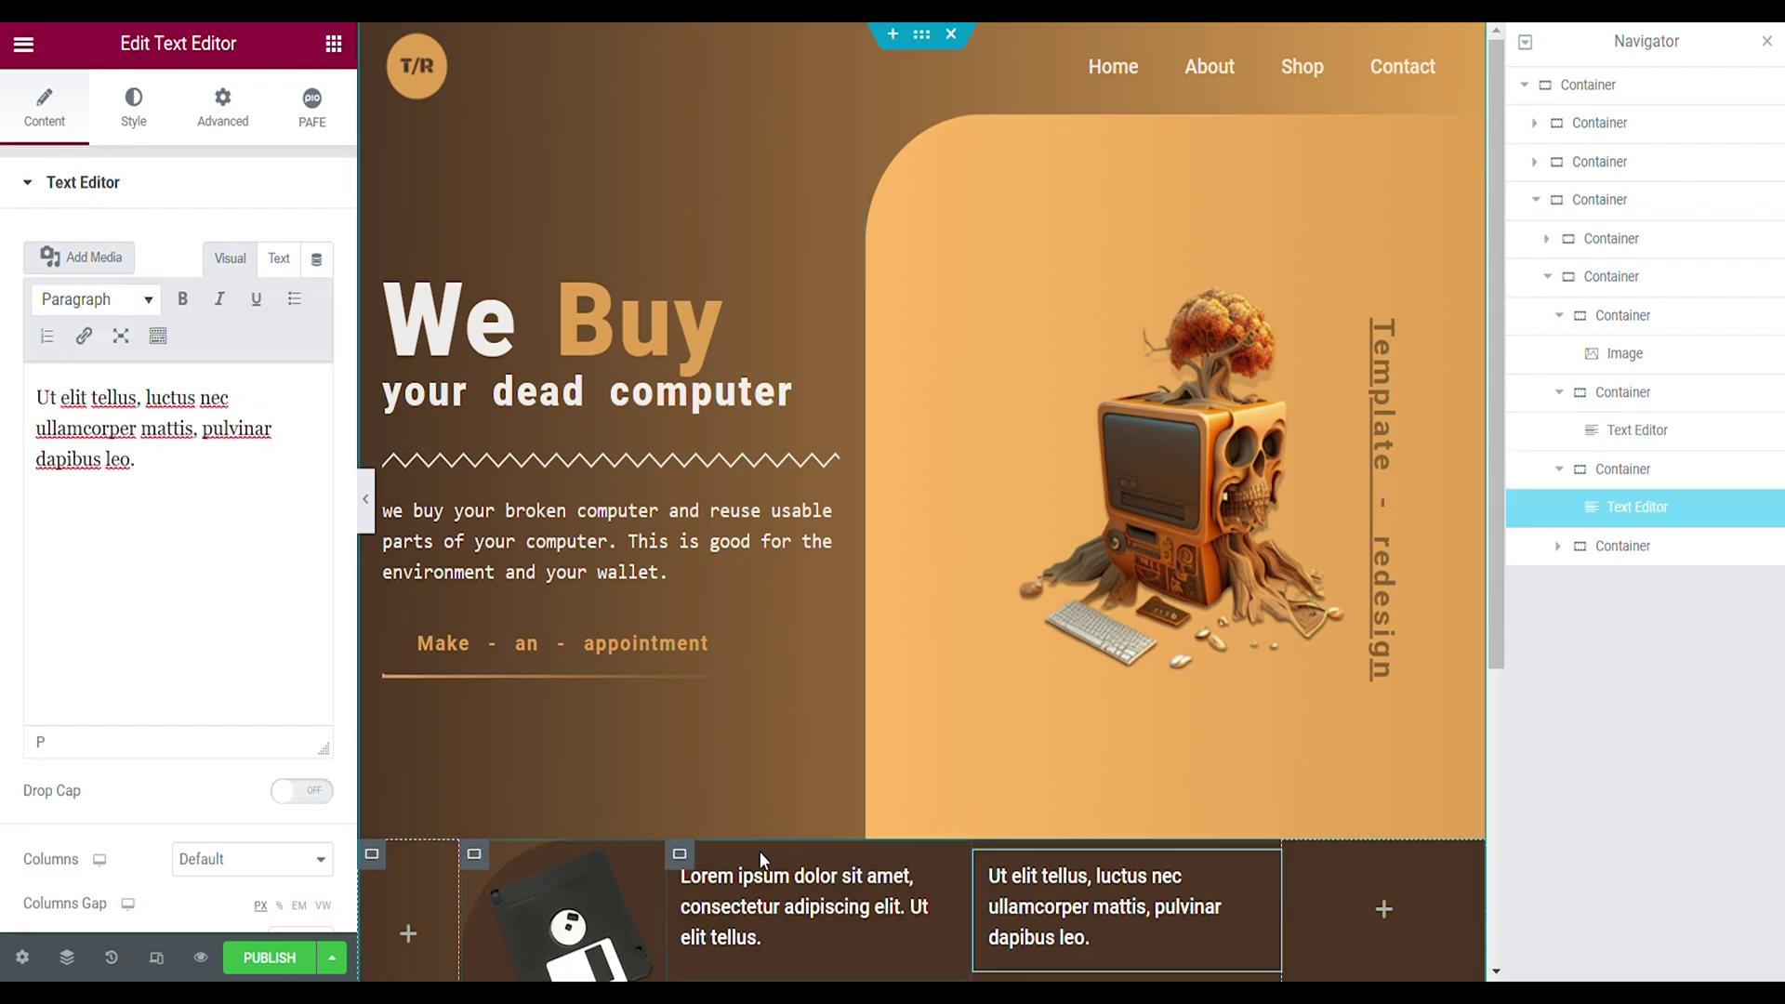
pyautogui.click(762, 860)
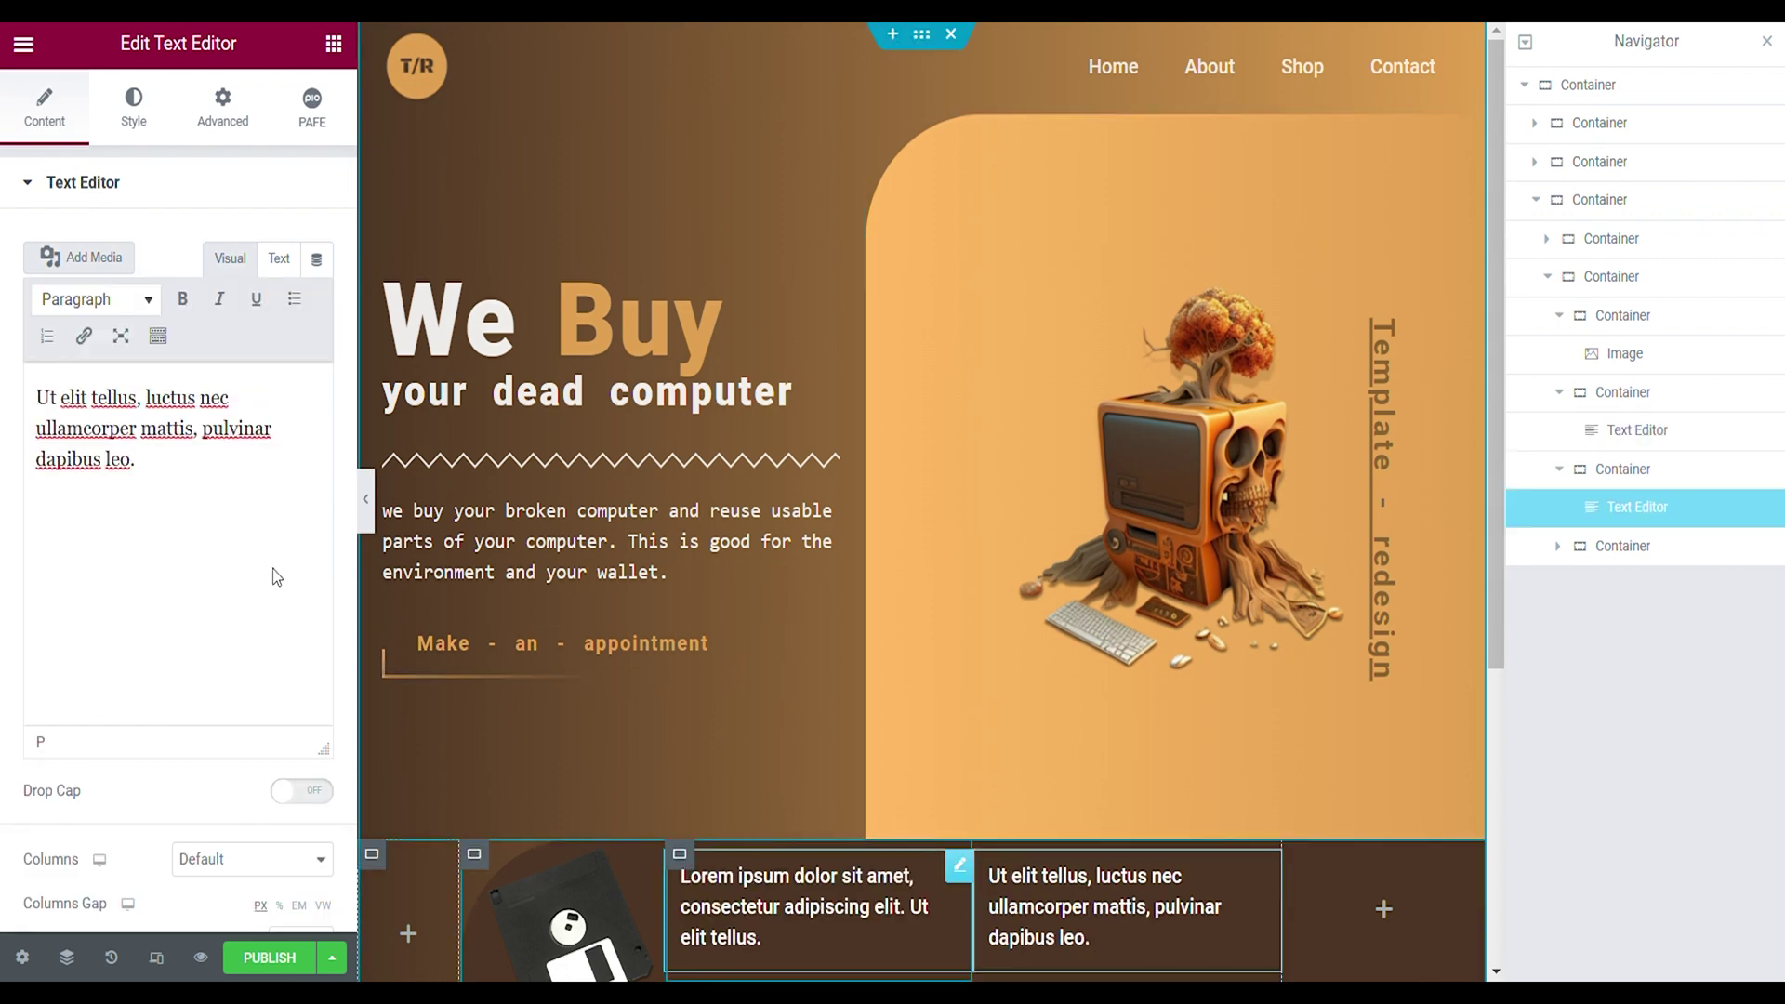
pyautogui.click(224, 136)
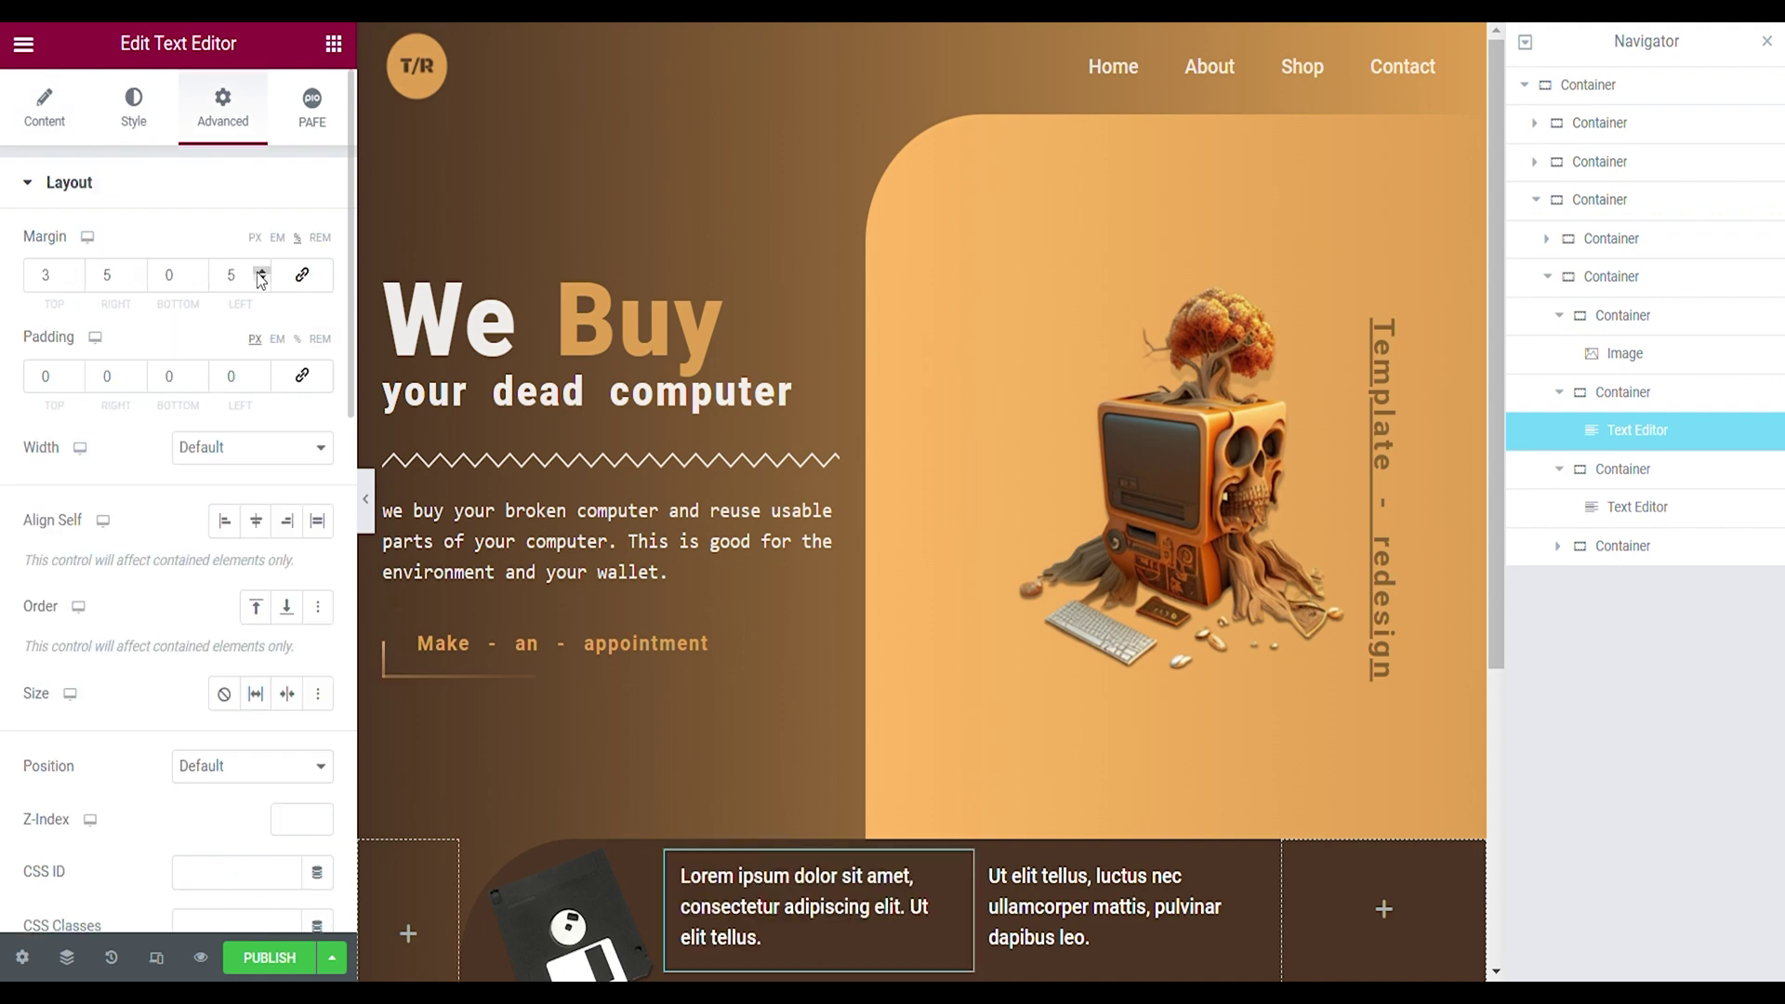
pyautogui.click(679, 853)
pyautogui.click(1125, 891)
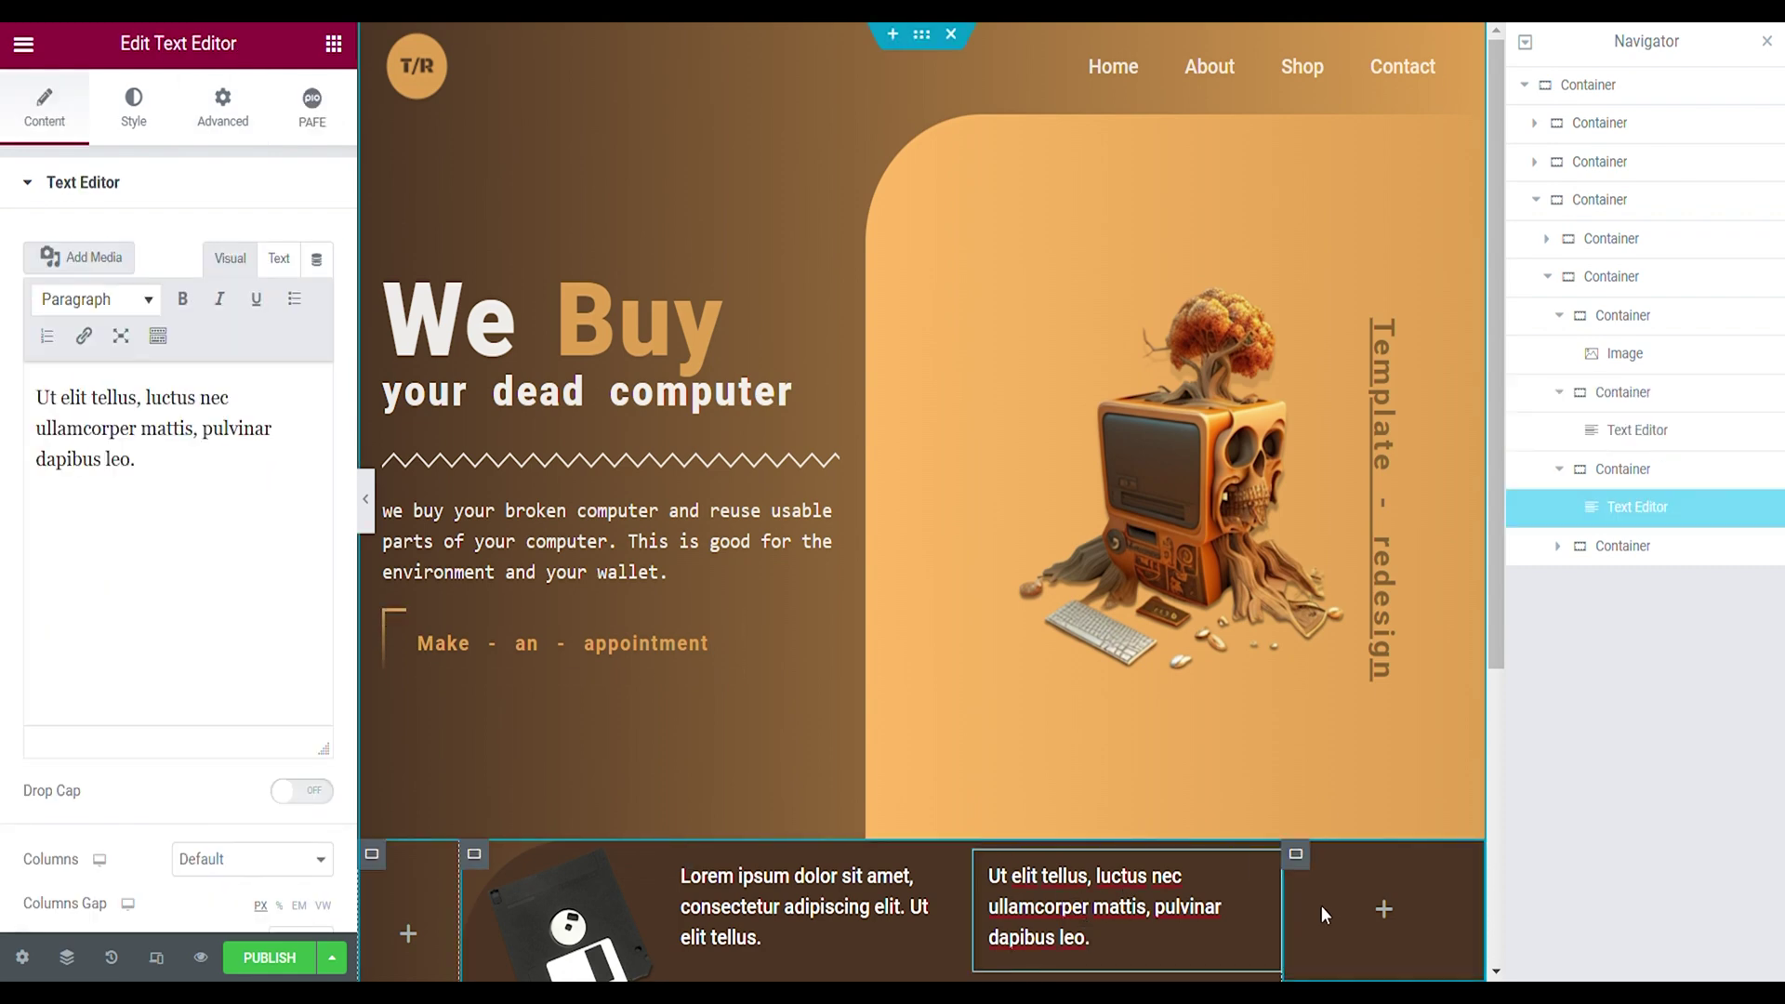
# Find the Social Icons widget by searching for "icon" and add it to the last empty container of the dark strip
pyautogui.click(1622, 549)
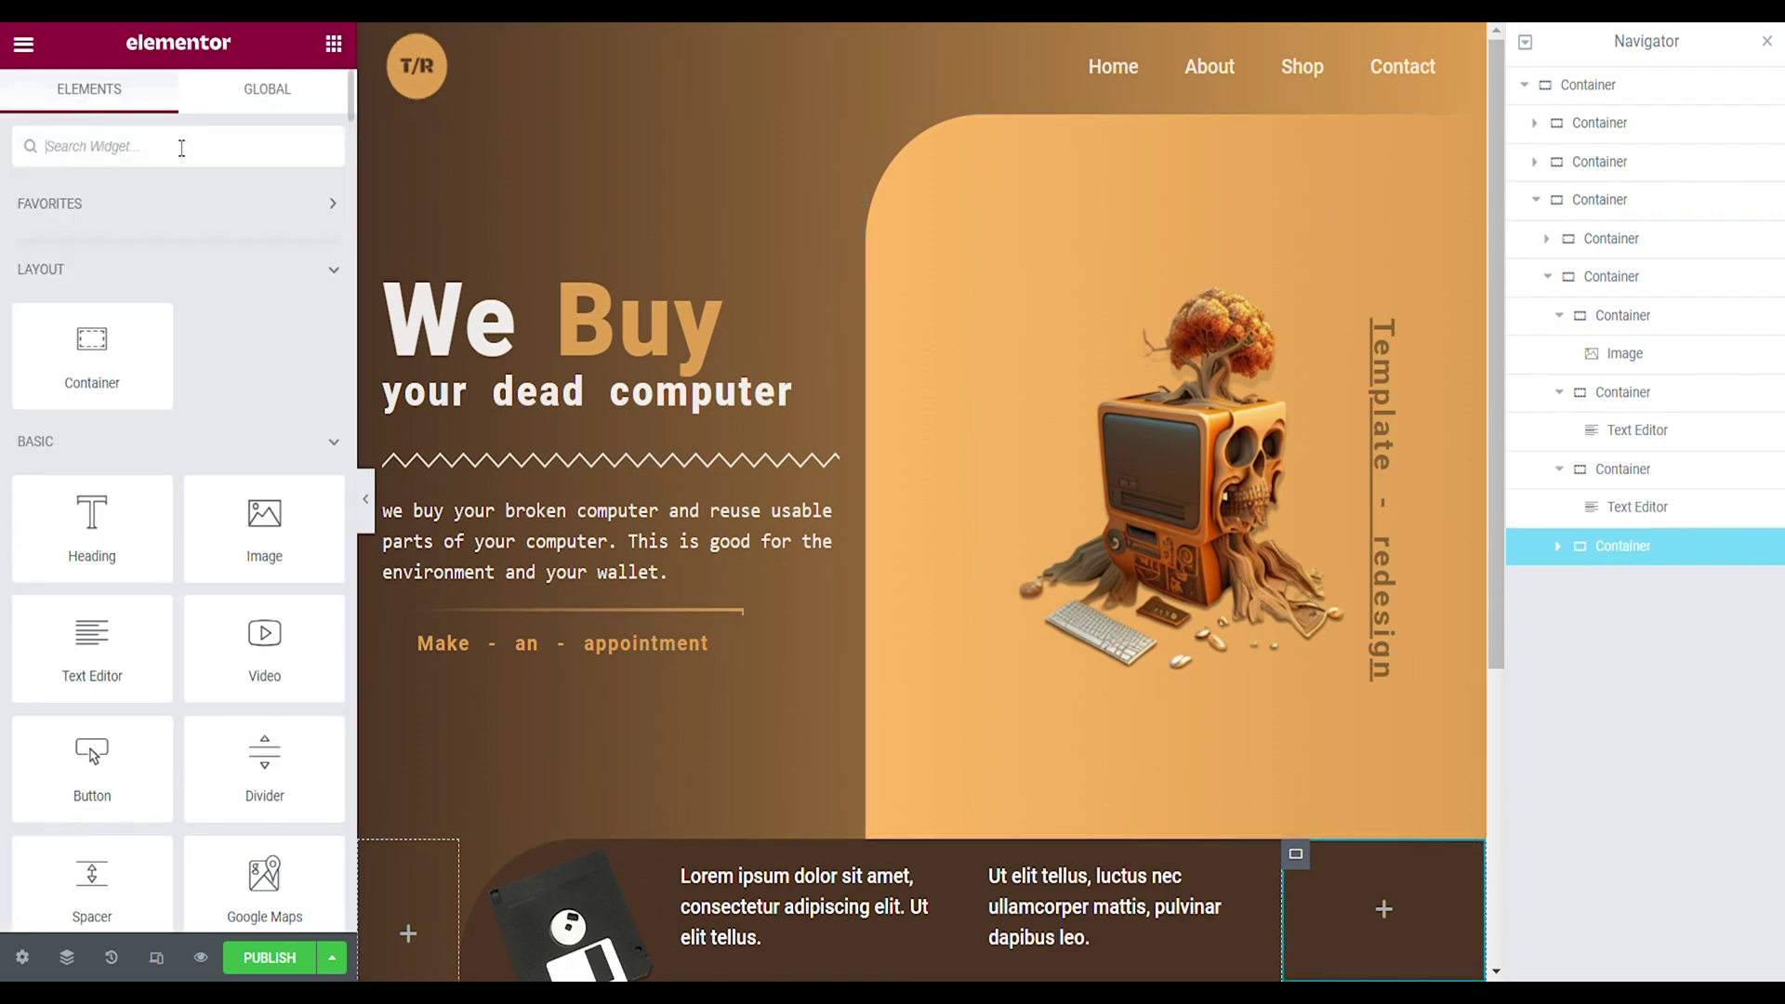
pyautogui.write('icon')
pyautogui.moveTo(264, 353); pyautogui.dragTo(1373, 855)
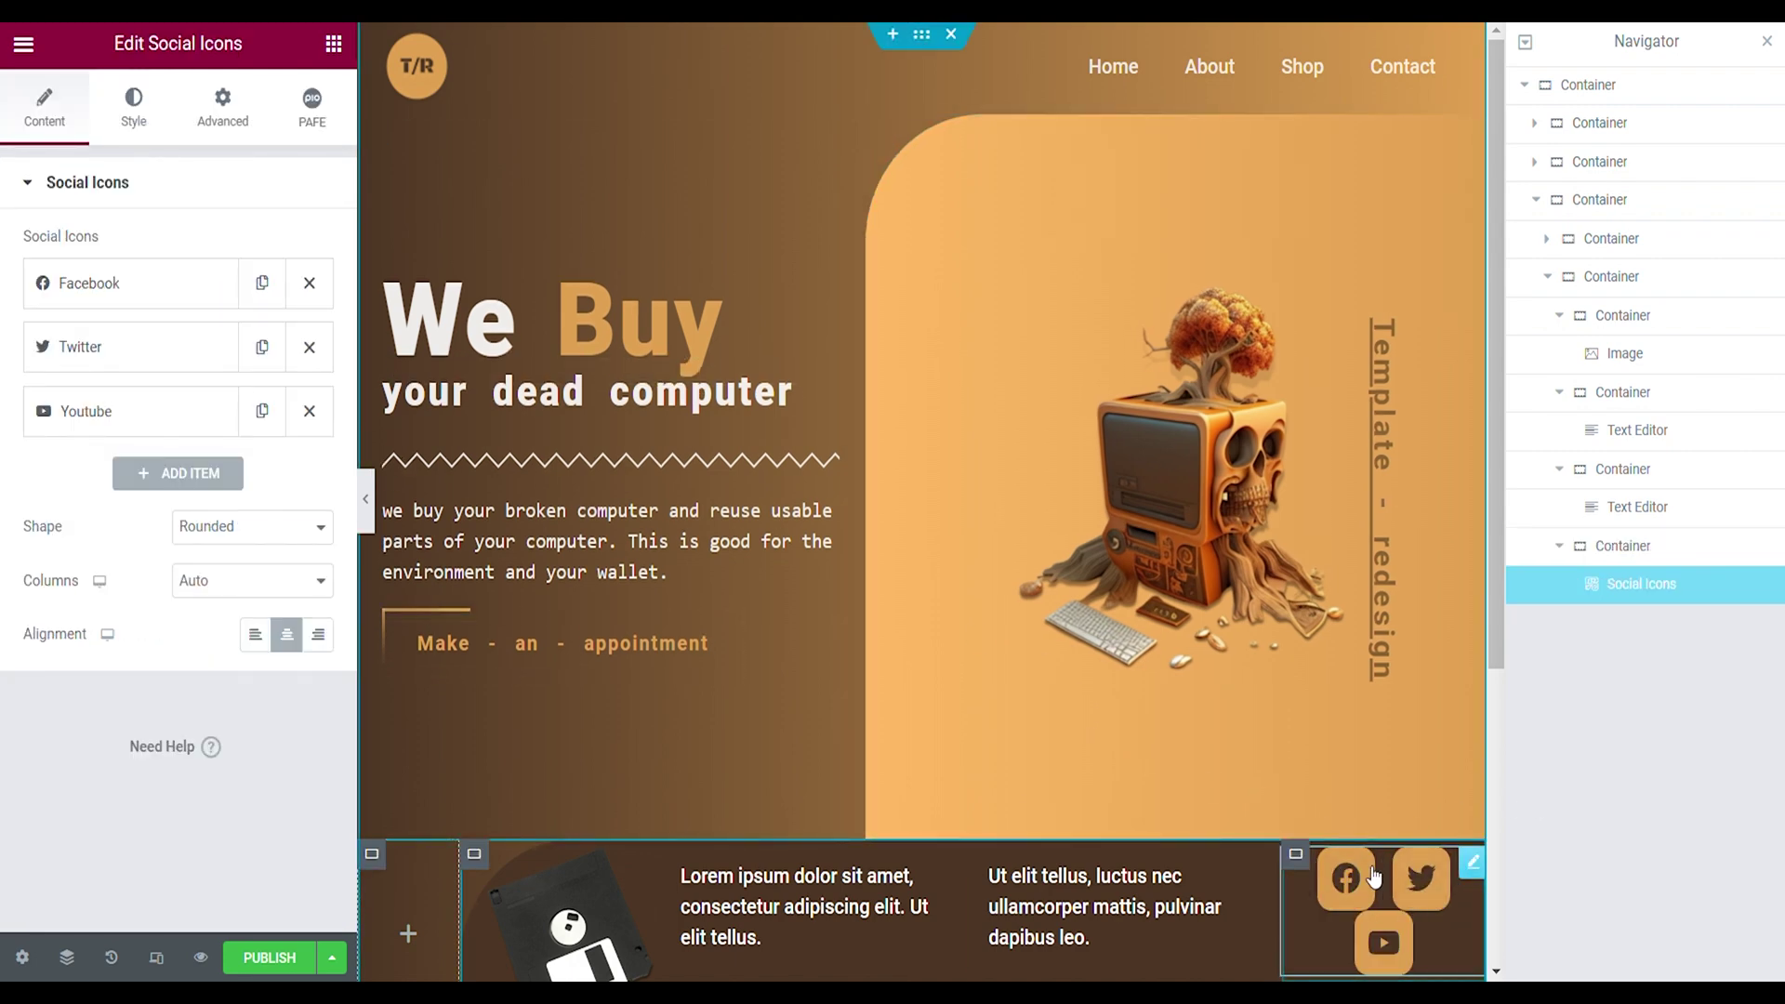
# Close the Navigator and hide the widget settings to preview the hero section with its social icons at full width
pyautogui.click(1767, 42)
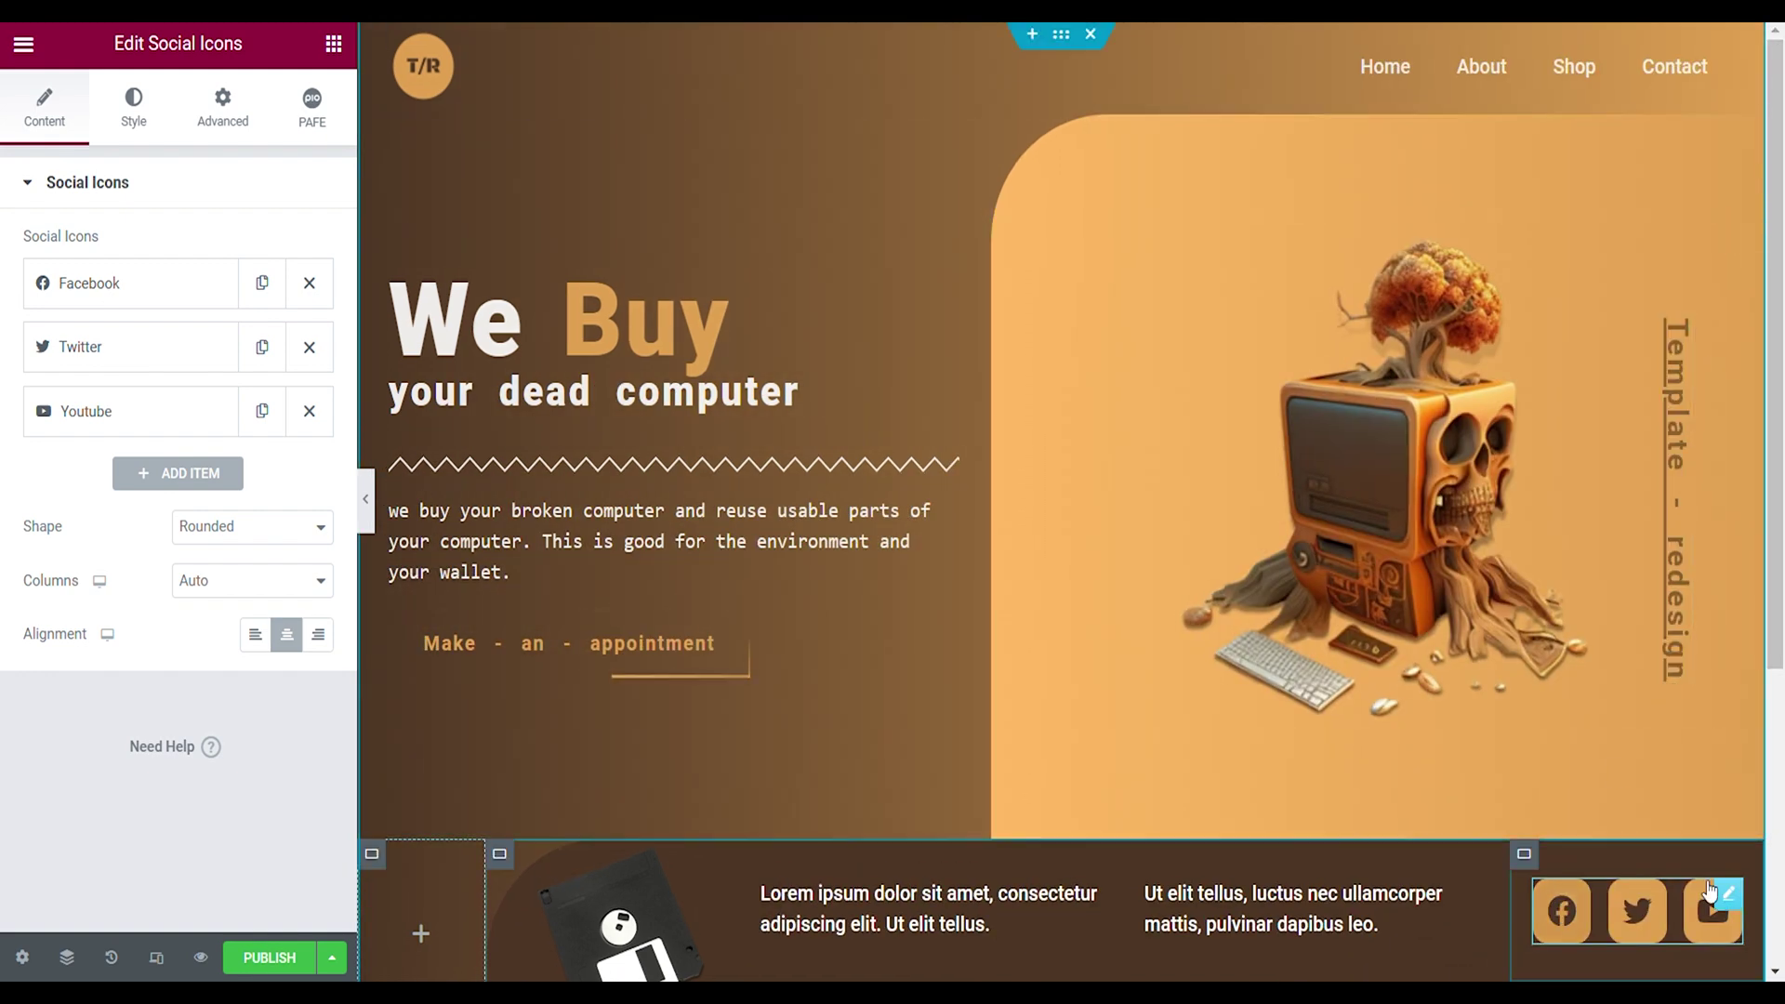
pyautogui.click(155, 133)
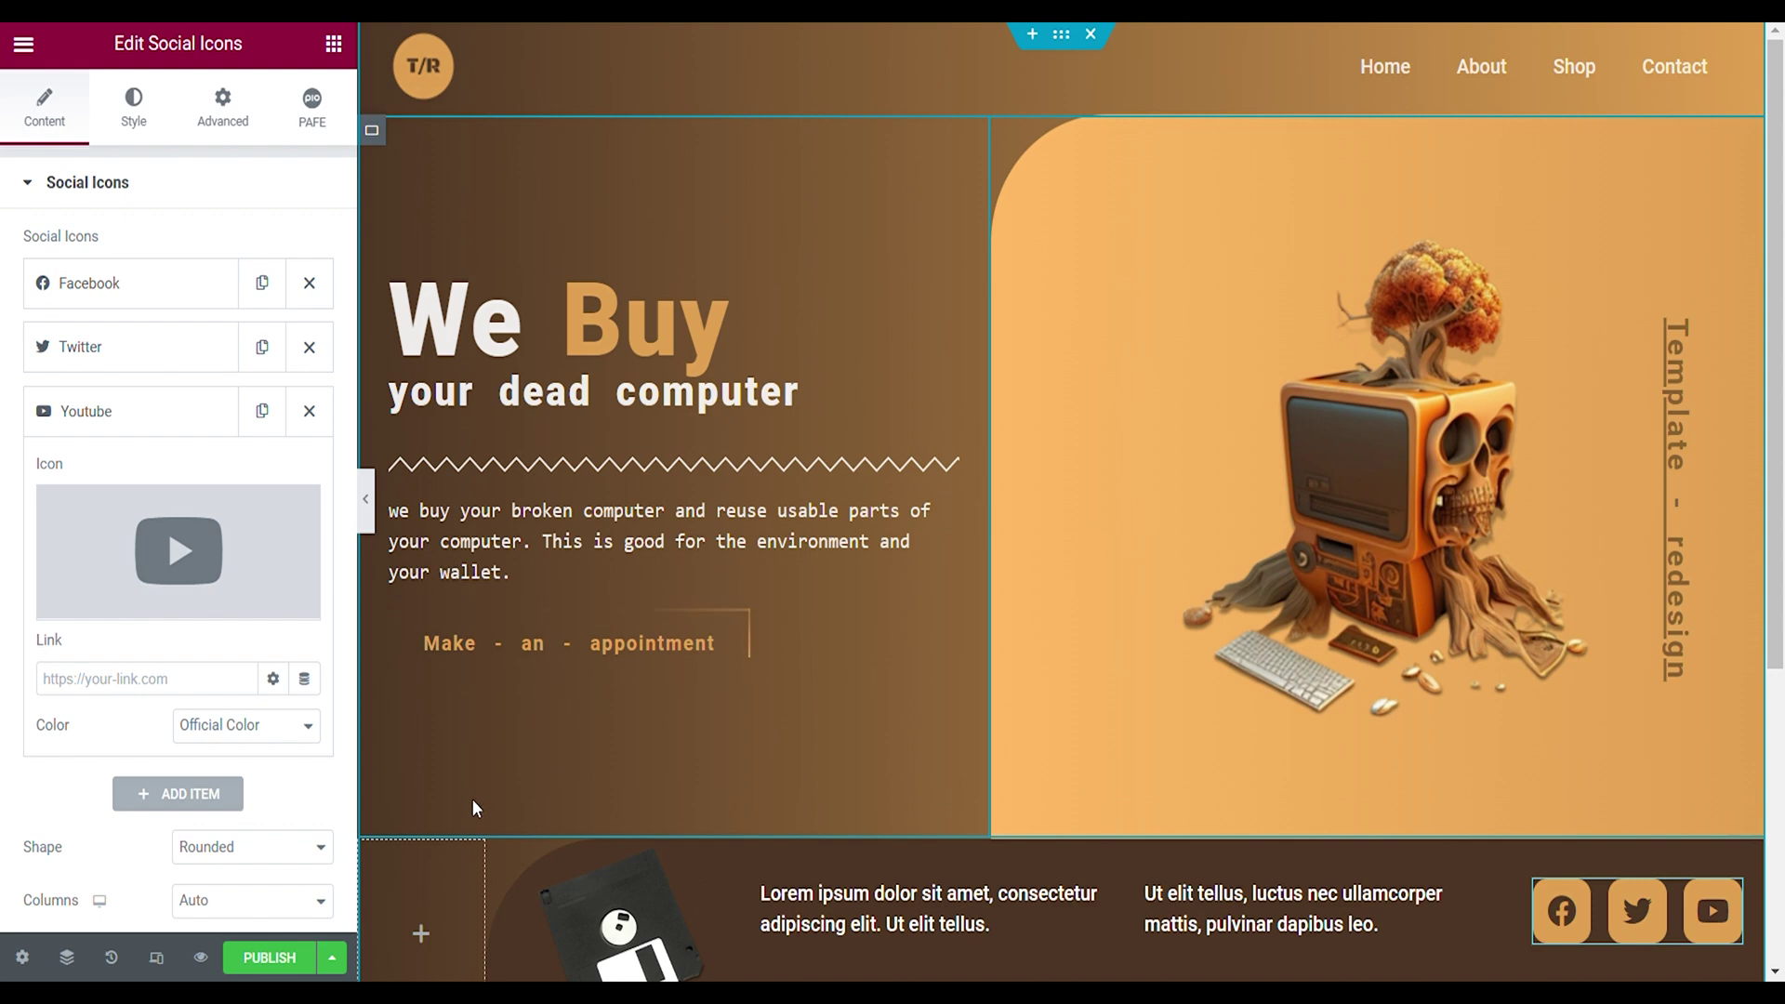
pyautogui.click(366, 499)
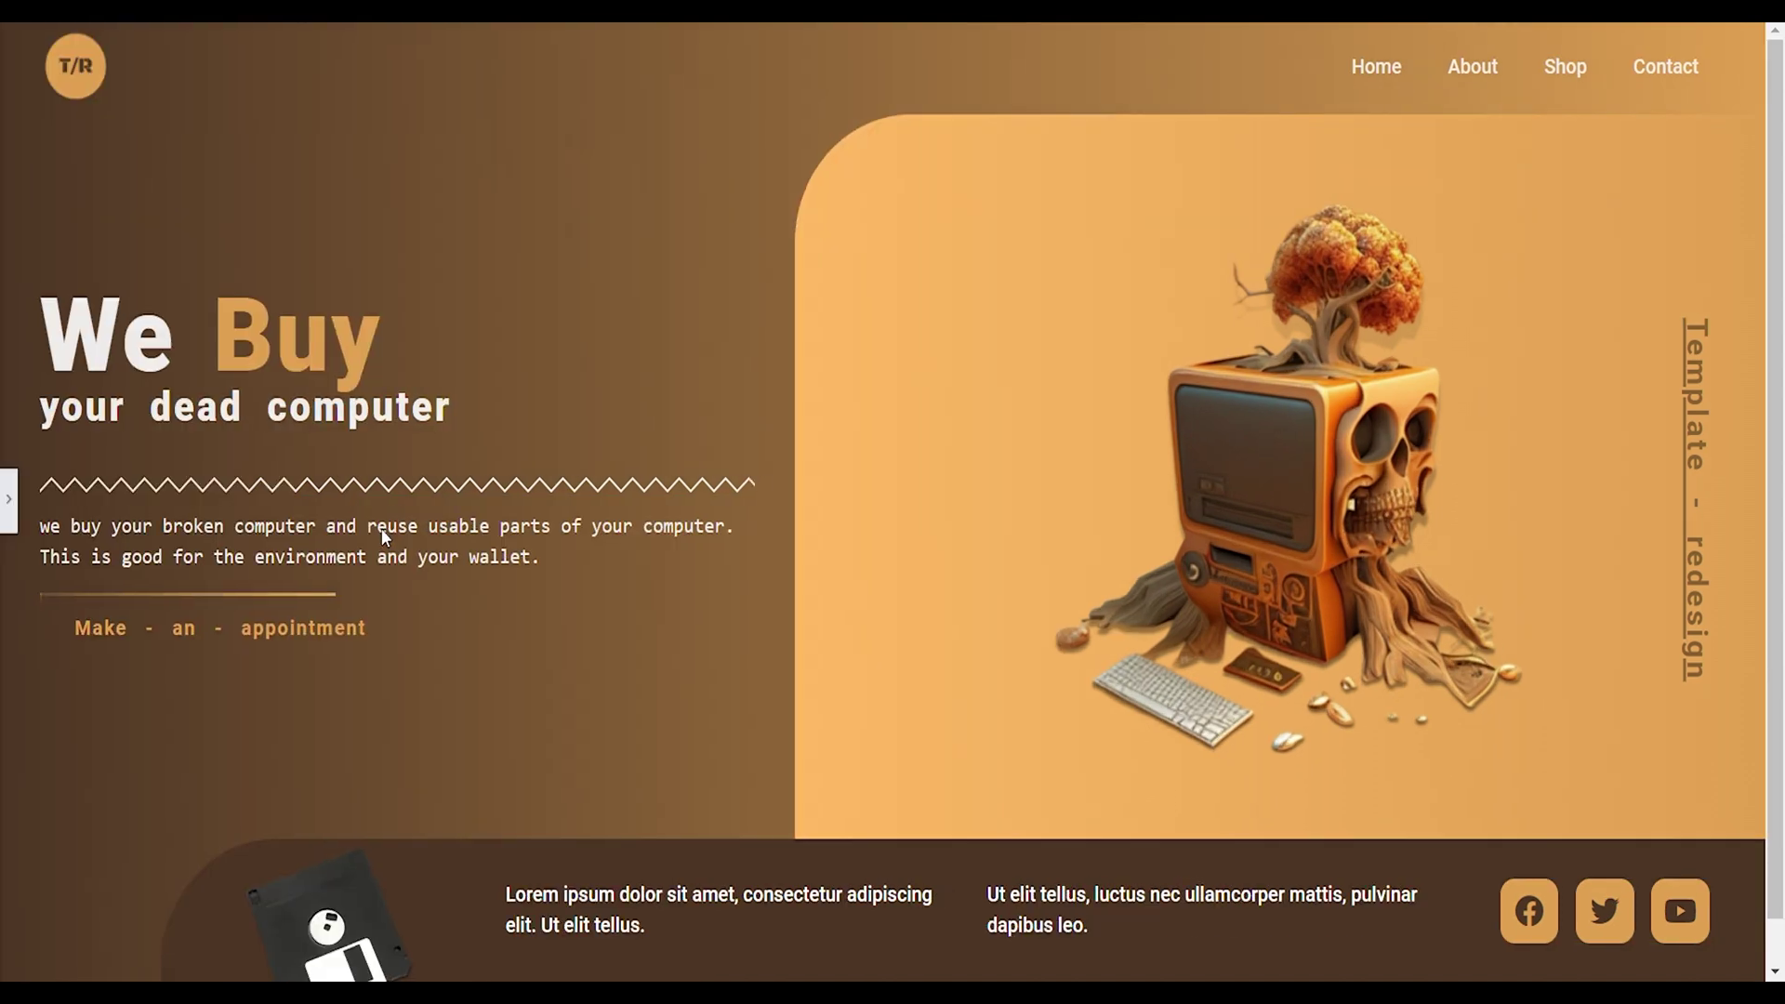